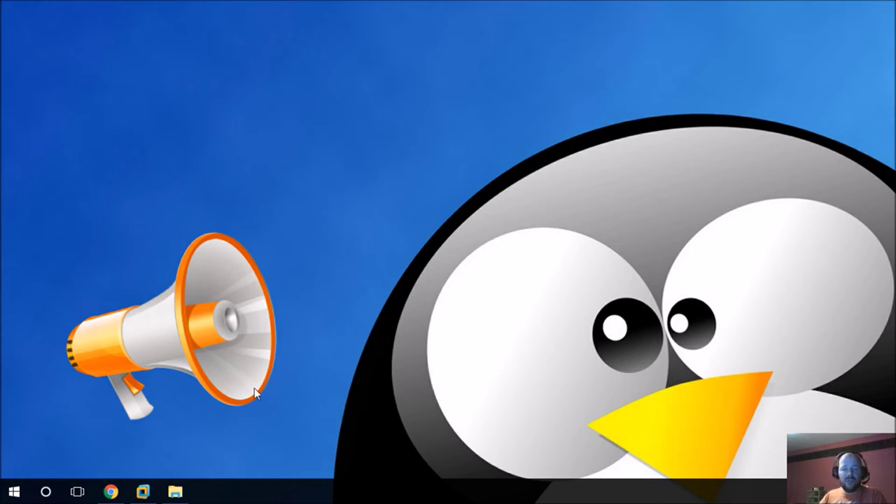
Step: In Chrome, search Google for 'ubuntu budgie' and open the official ubuntubudgie.org site
click(120, 492)
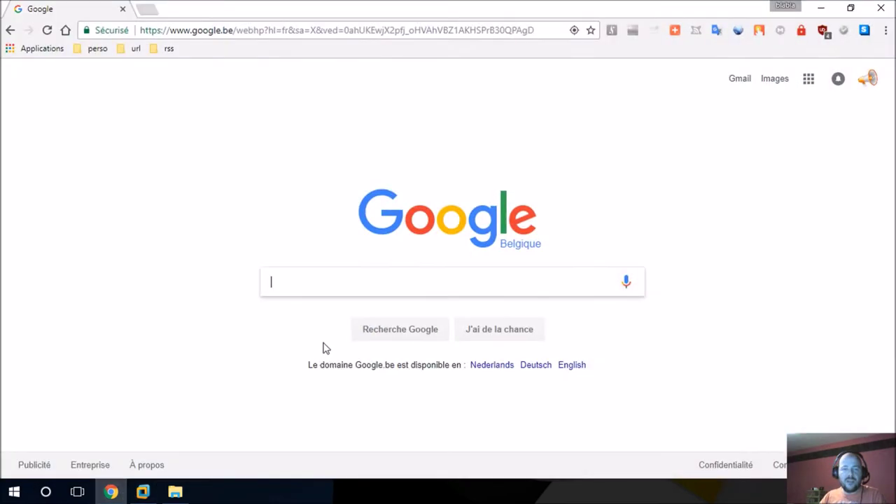
text(ubuntu)
click(354, 308)
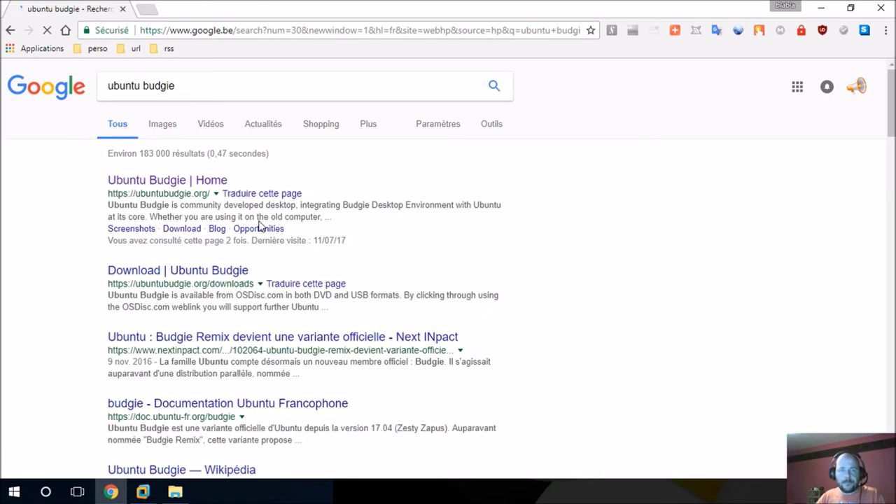
click(215, 183)
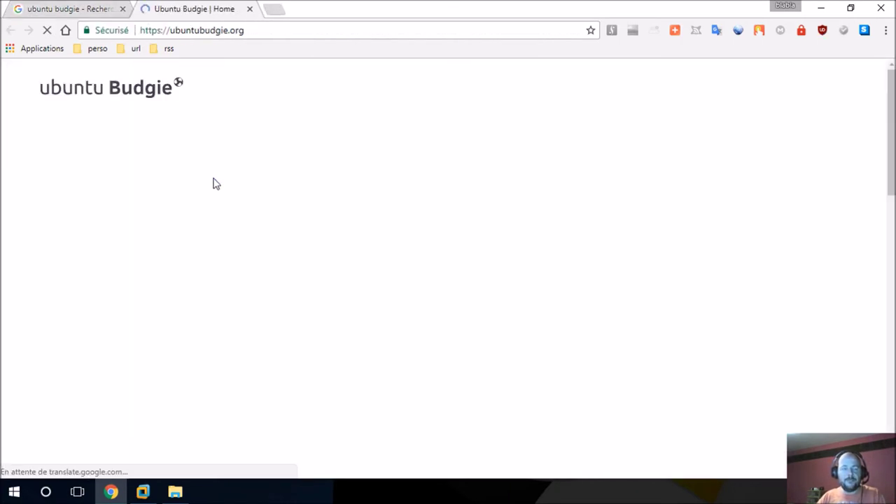
Step: Scroll through ubuntubudgie.org, close its tab, return to the Google home page, and bring up the iso folder
scroll(651, 202, down, 2)
scroll(652, 204, down, 14)
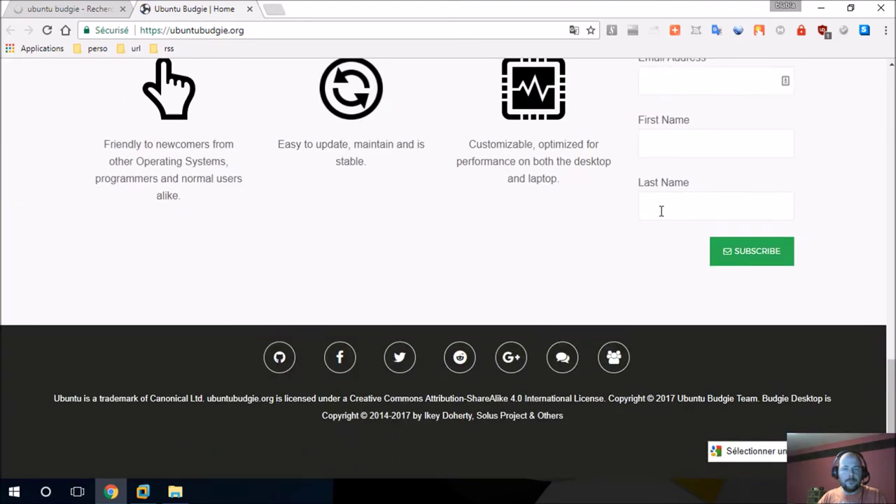
scroll(662, 214, up, 15)
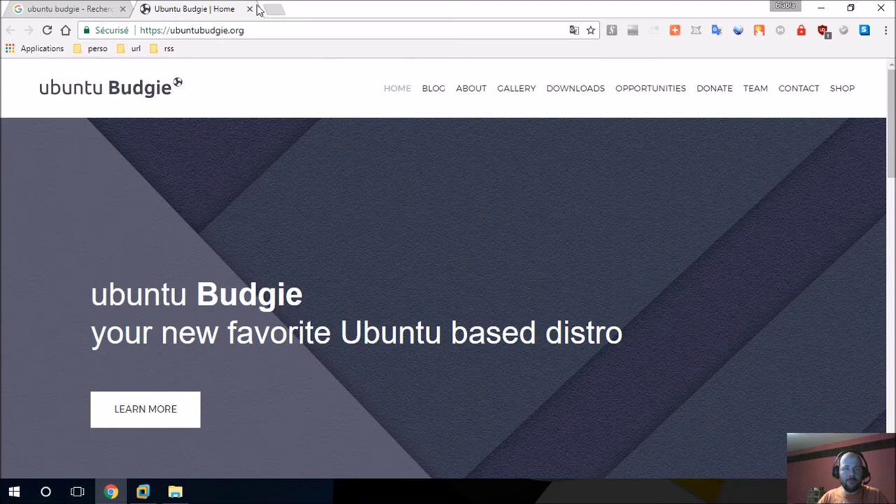
click(249, 8)
click(66, 30)
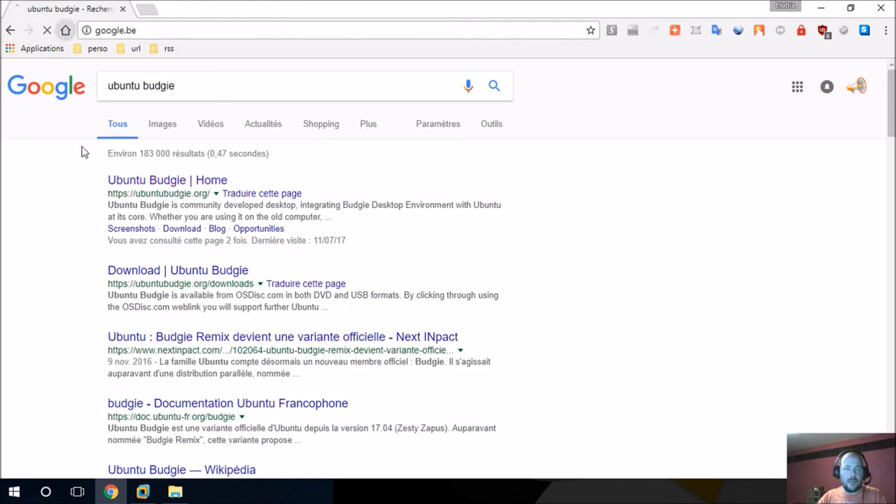
click(175, 492)
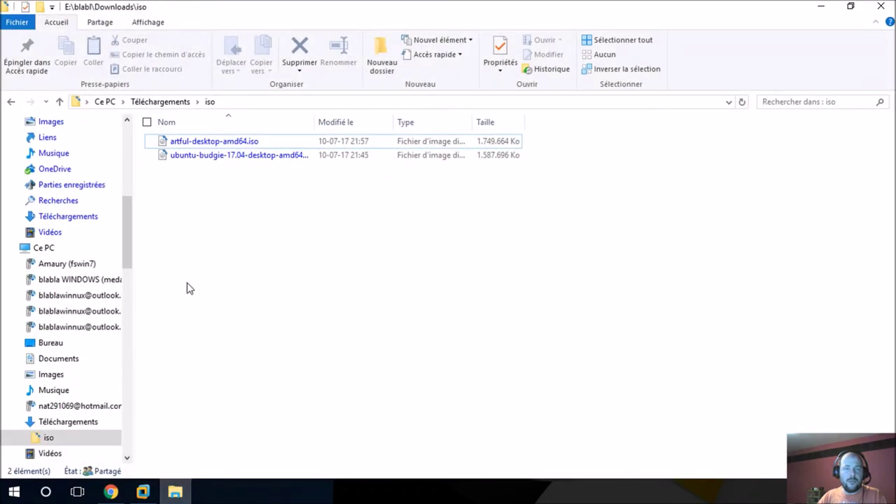
Step: Select the ubuntu-budgie-17.04 and artful-desktop-amd64.iso files in turn, deselect, then switch to VMware Workstation
click(246, 163)
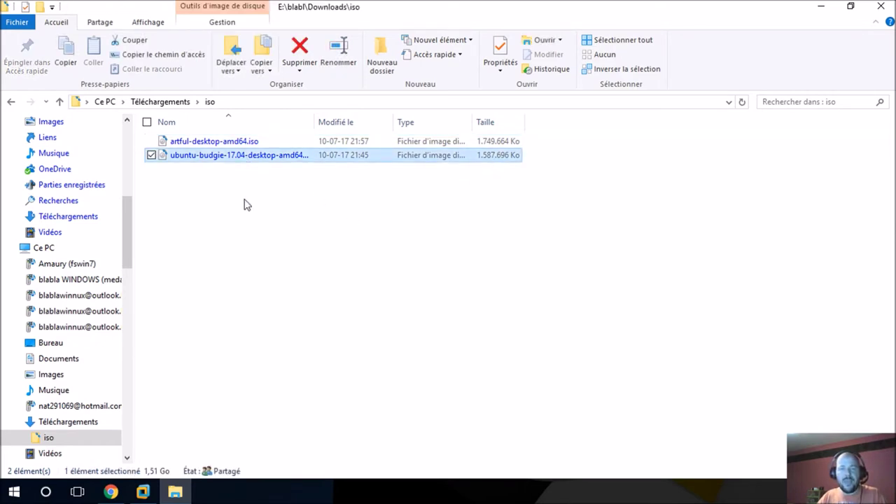
click(190, 143)
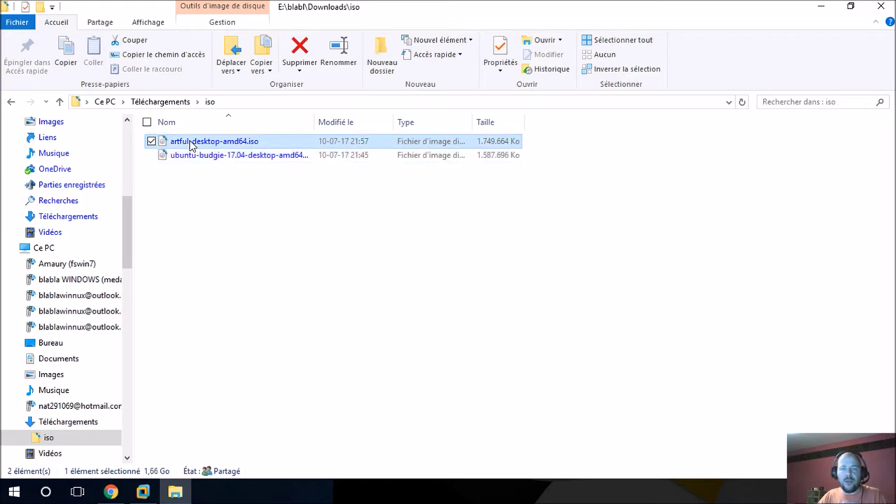
click(262, 229)
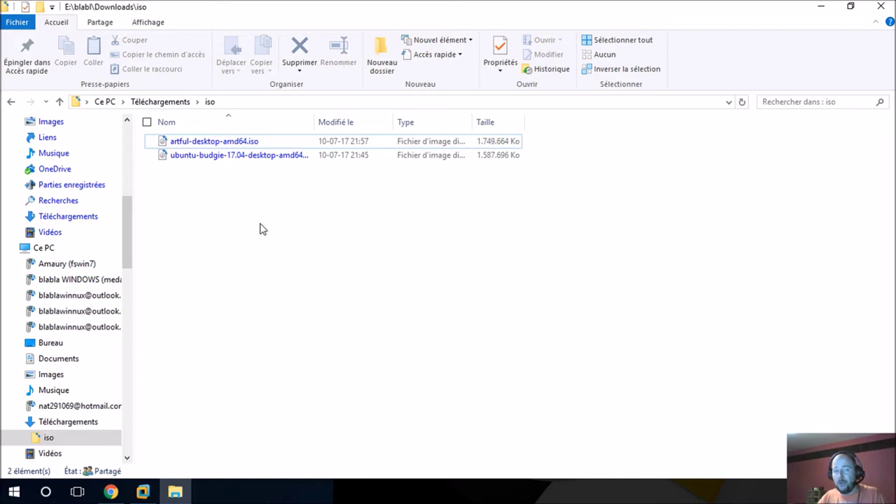
click(148, 493)
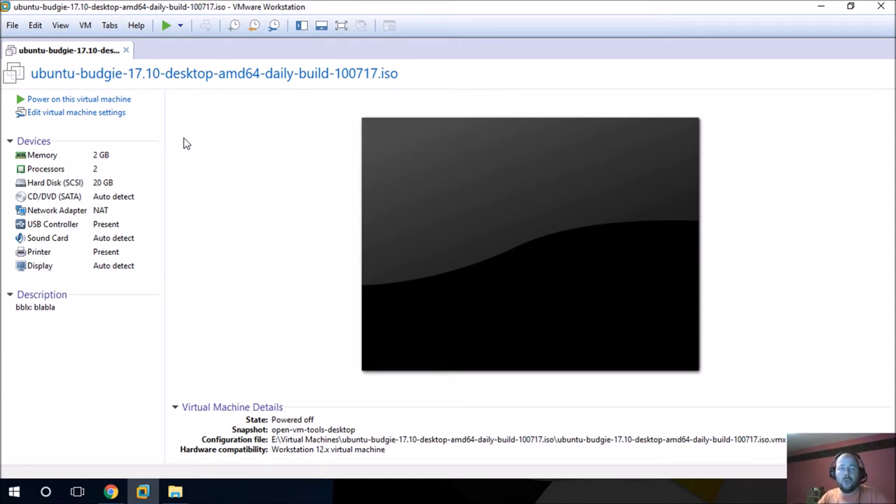
Step: Power on the ubuntu-budgie-17.10 daily-build VM and show it full screen
click(54, 101)
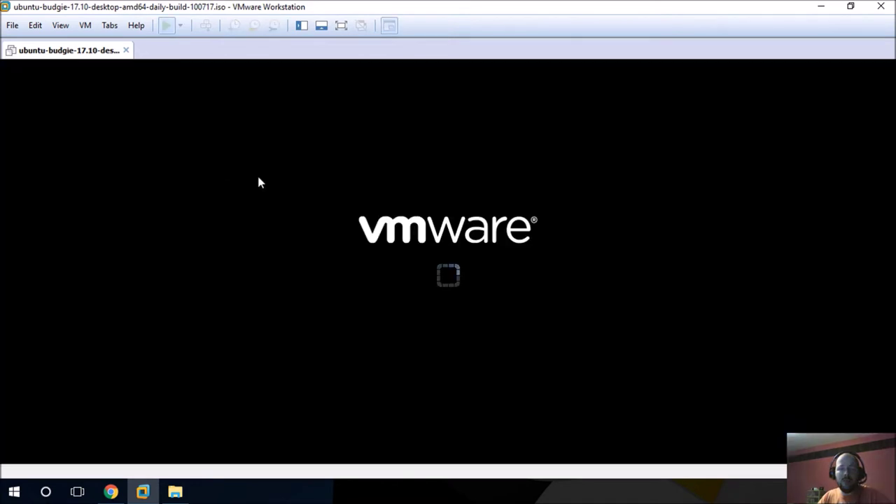
click(341, 26)
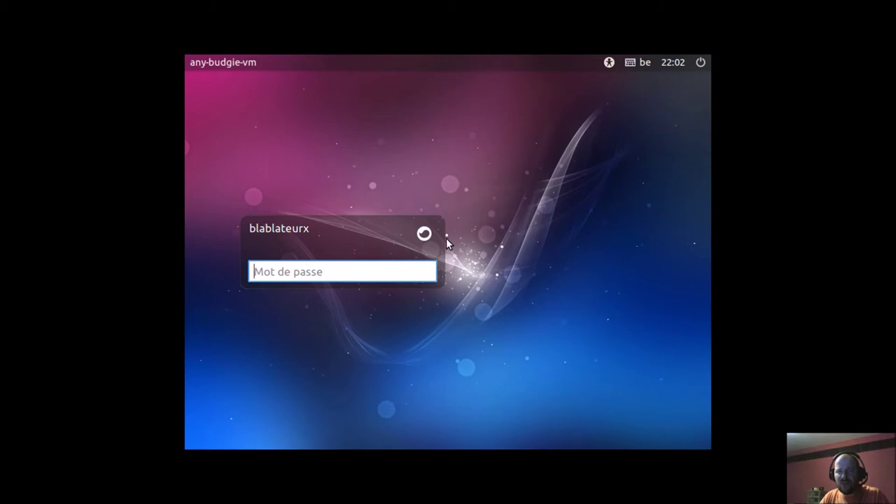
Step: Switch the login session to GNOME, then back to Budgie Desktop, and reopen the session list
click(425, 233)
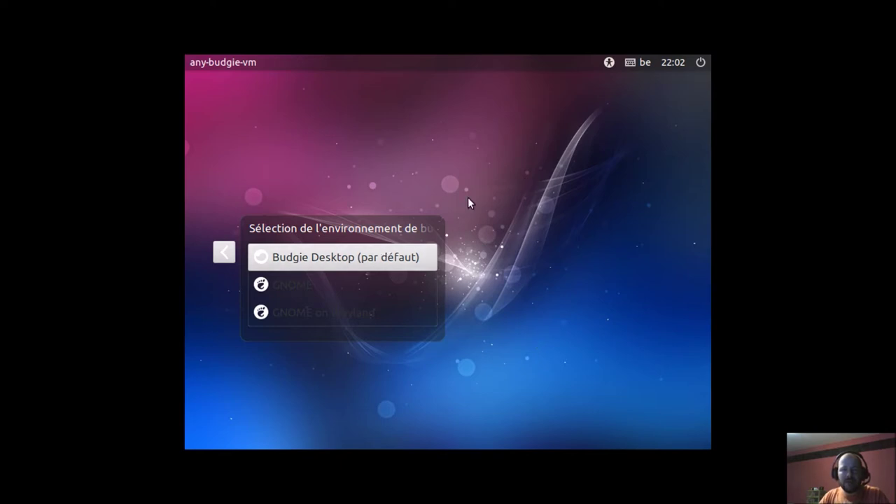
click(299, 287)
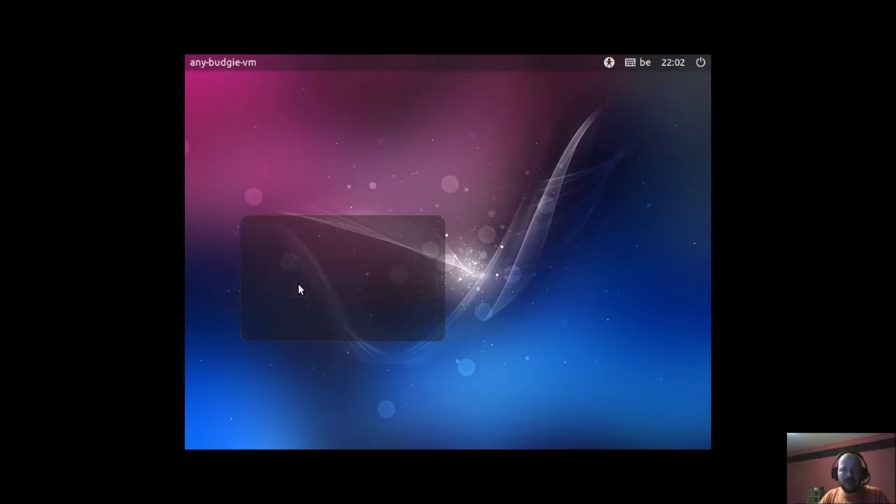
click(428, 233)
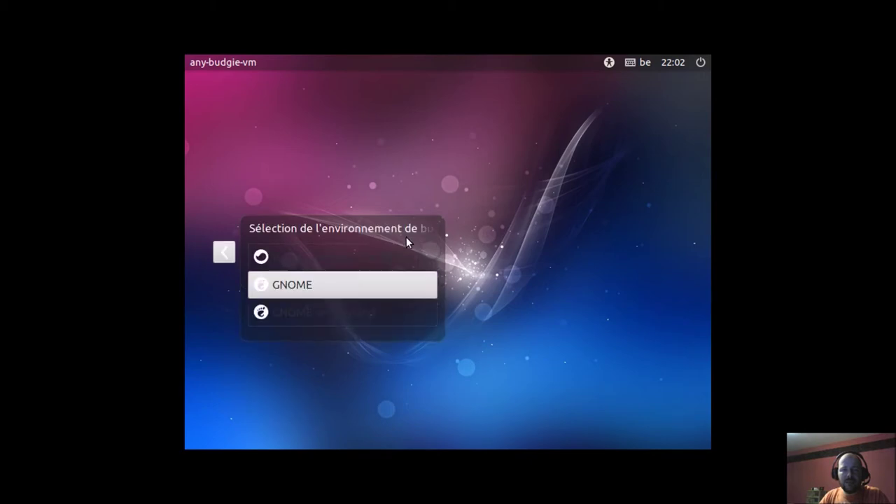
click(321, 263)
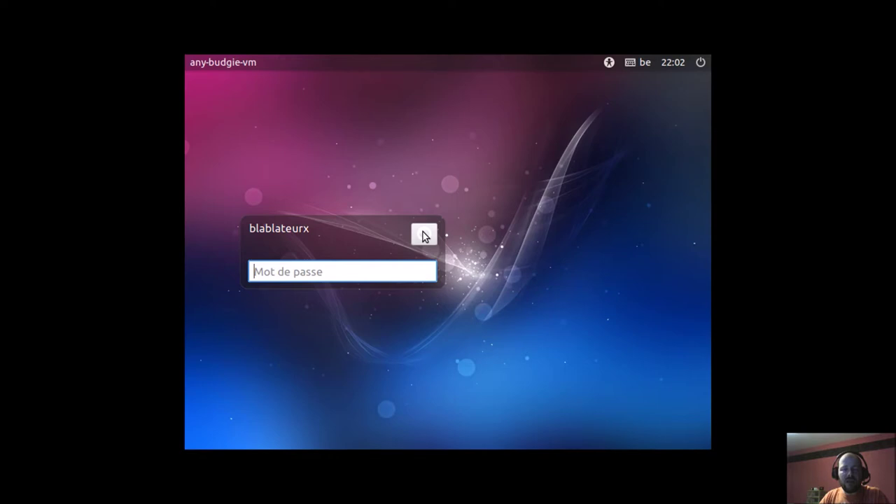
click(424, 235)
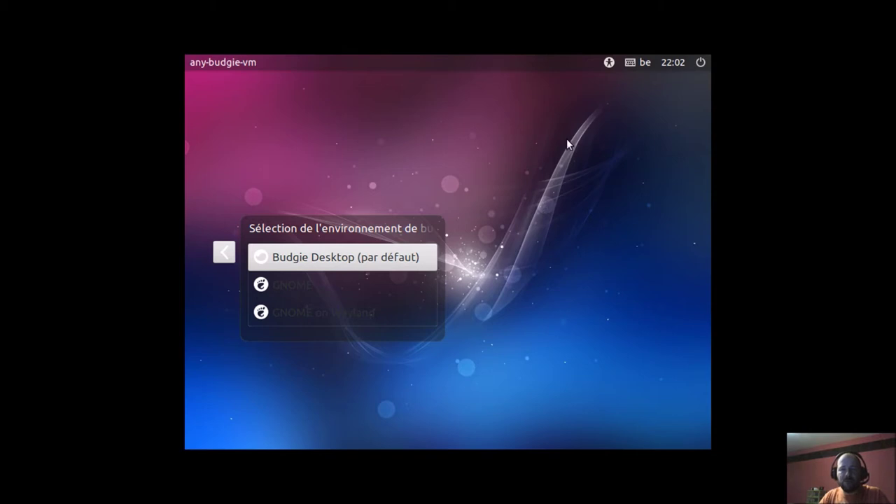
mouse_move(626, 6)
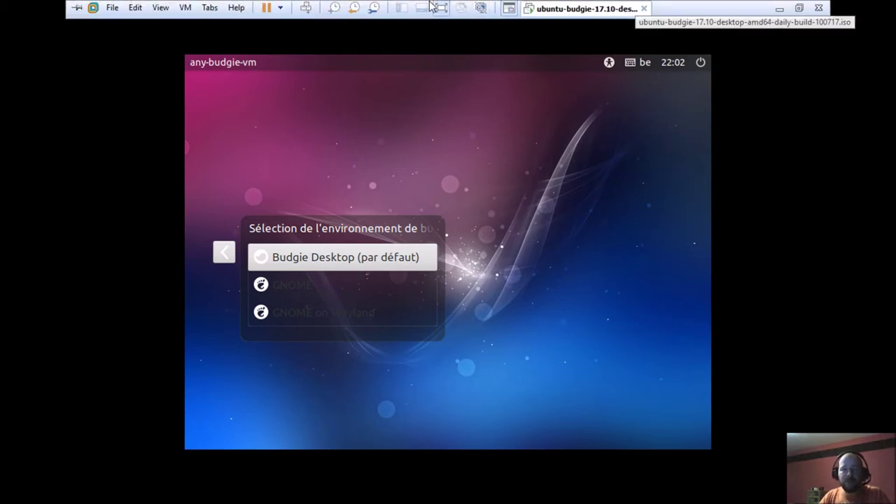
Step: Exit full screen, open ubuntu-budgie-17.04 from the Library in its own tab, and show it full screen
click(798, 8)
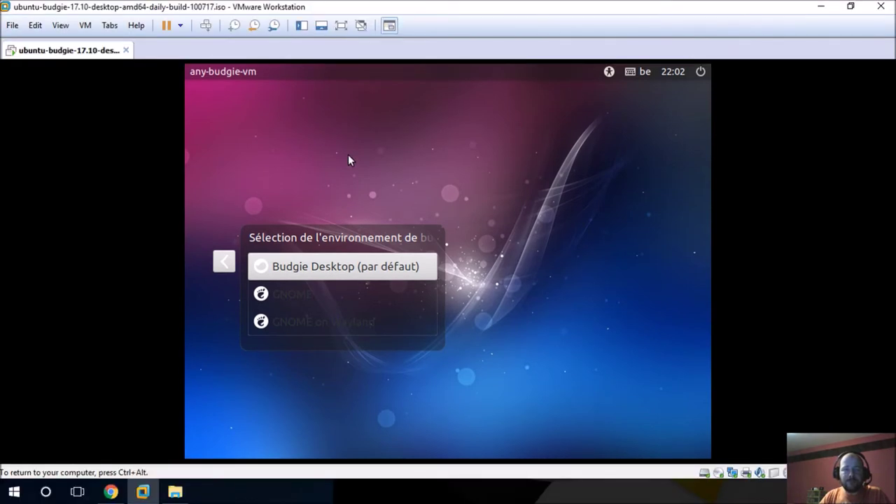
click(301, 25)
double_click(113, 159)
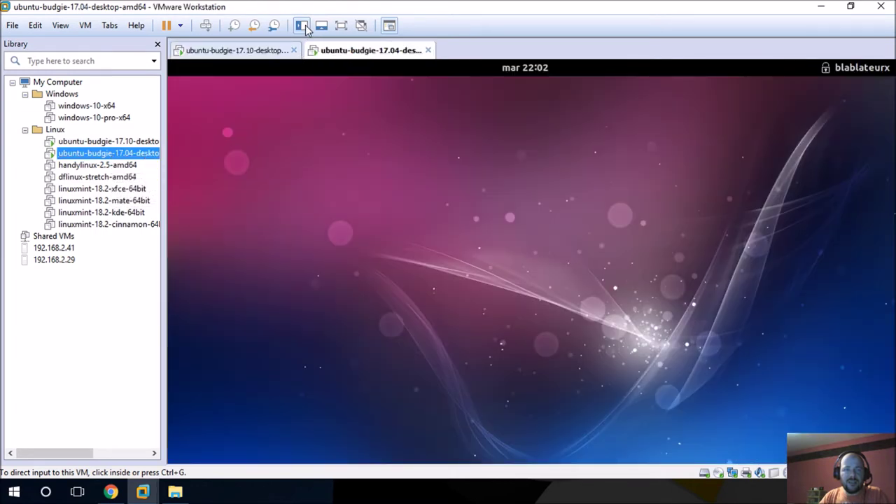
click(305, 27)
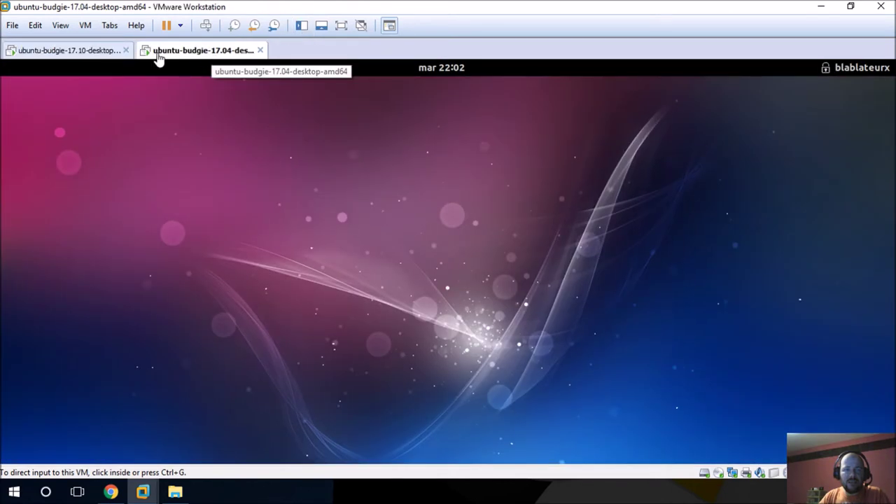
click(95, 53)
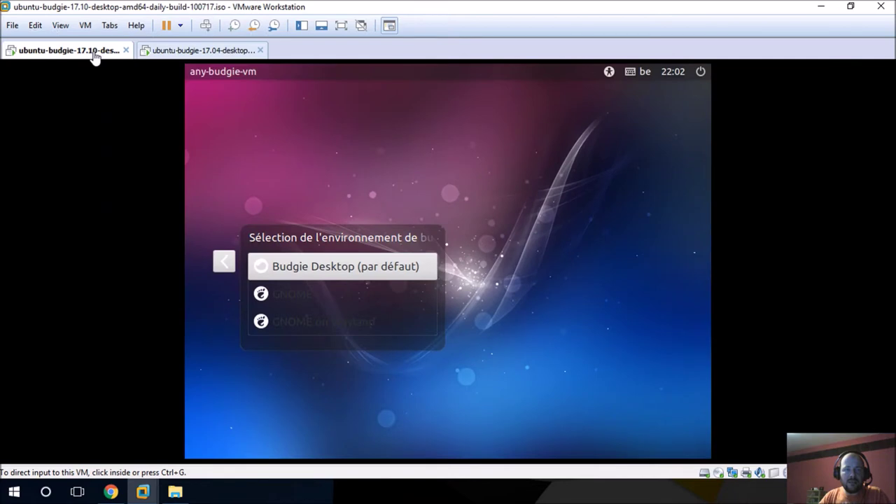
click(185, 50)
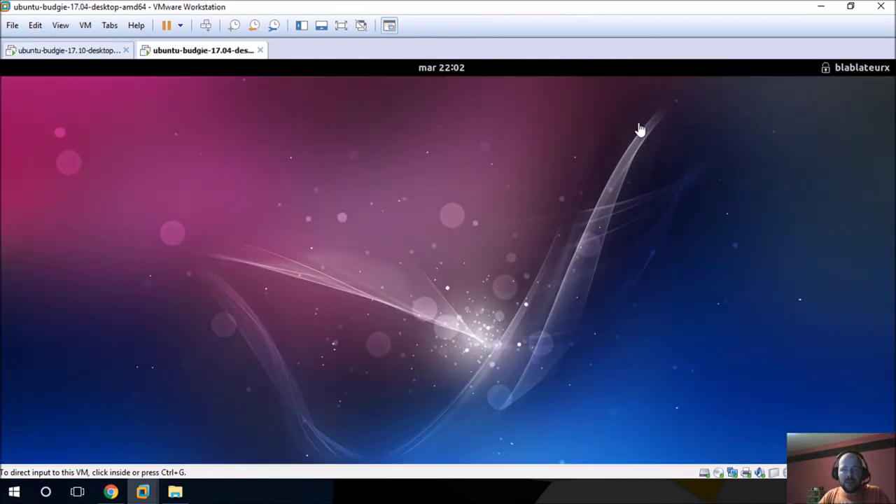
click(343, 25)
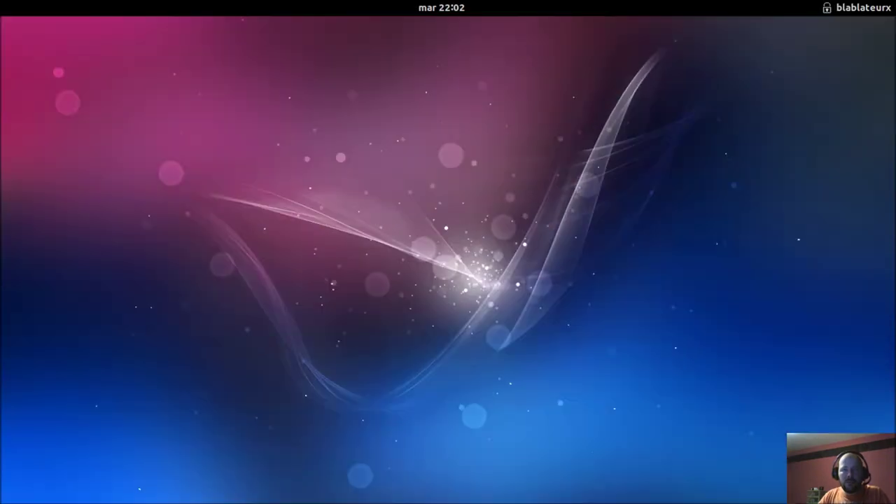
Step: Unlock the 17.04 desktop with the account password
mouse_move(623, 176)
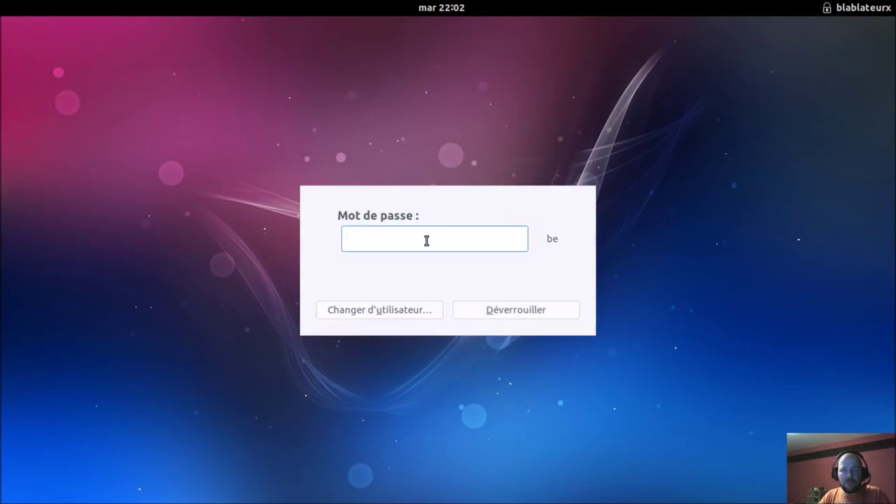
text(••••••)
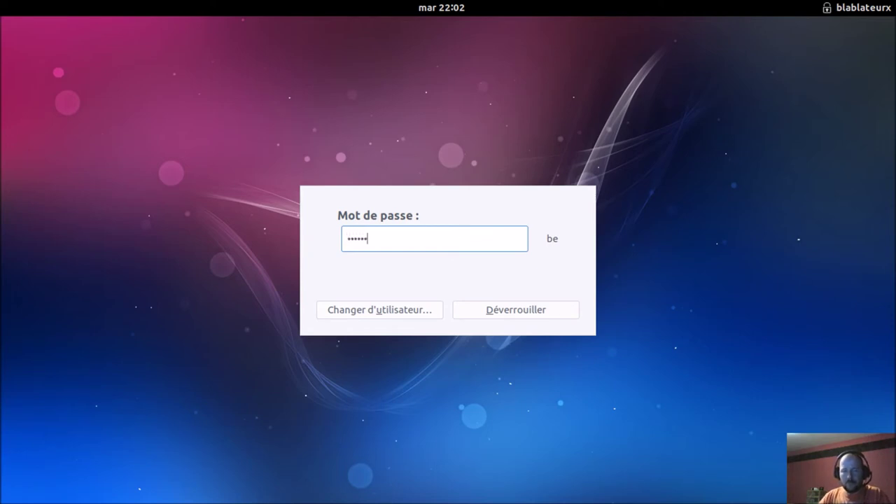
click(529, 310)
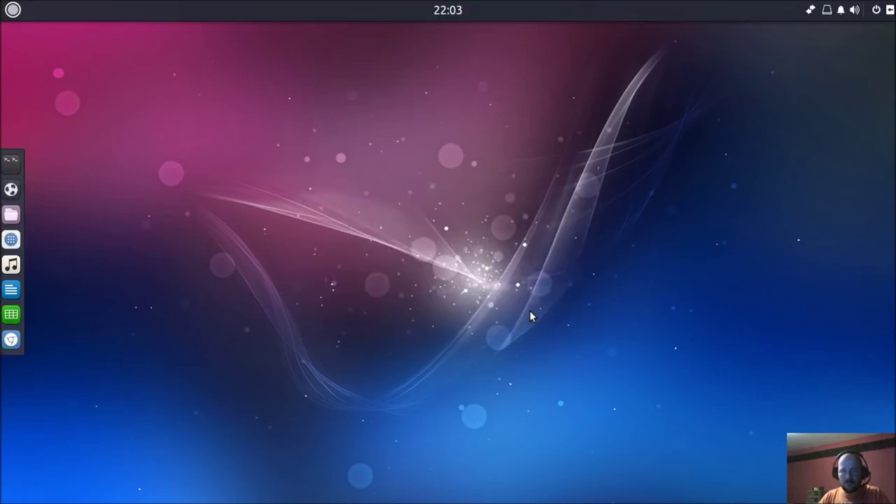
Step: Log out of the Budgie session via the power menu's Déconnexion and confirm
click(876, 11)
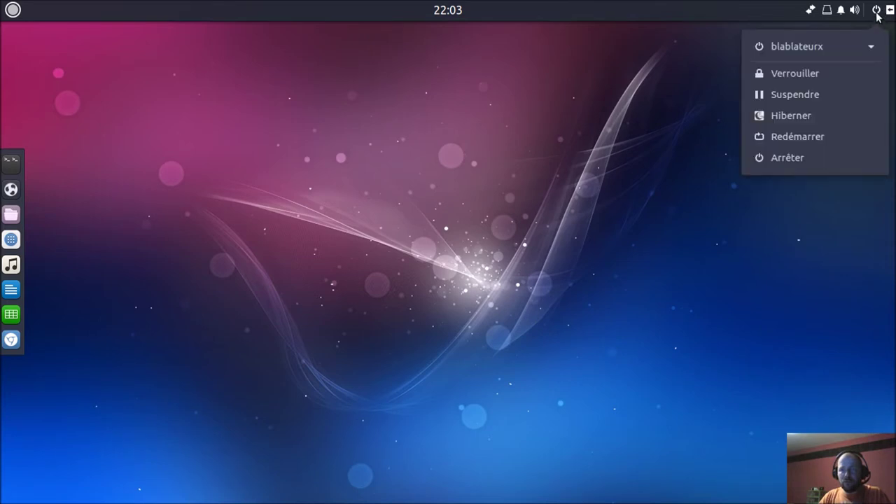
click(849, 48)
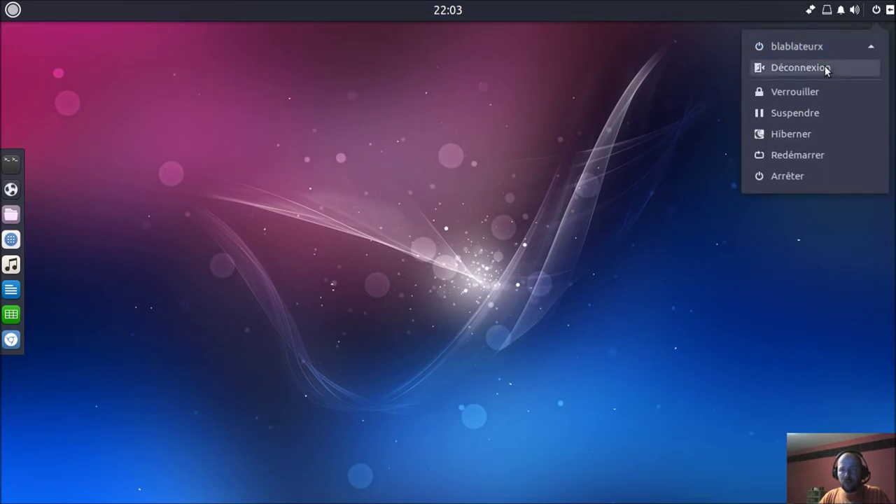
click(826, 67)
click(531, 306)
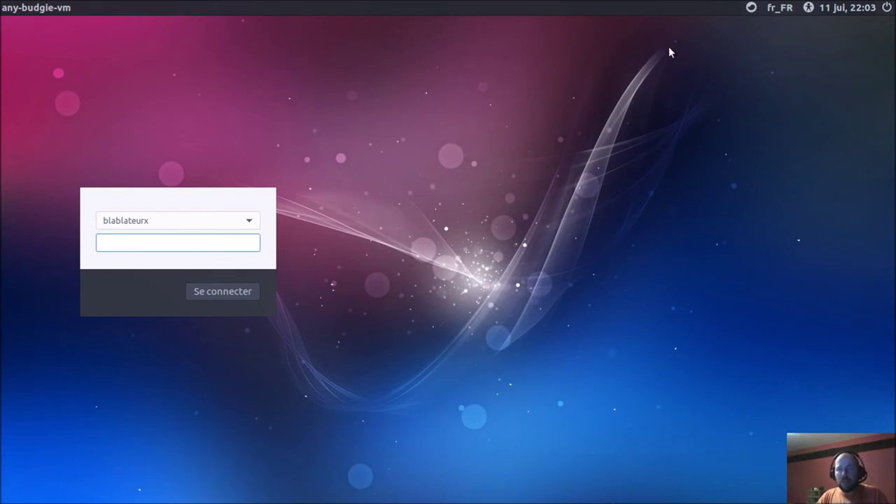
Step: Open and then dismiss the desktop session list on the 17.04 VM's login screen
click(749, 10)
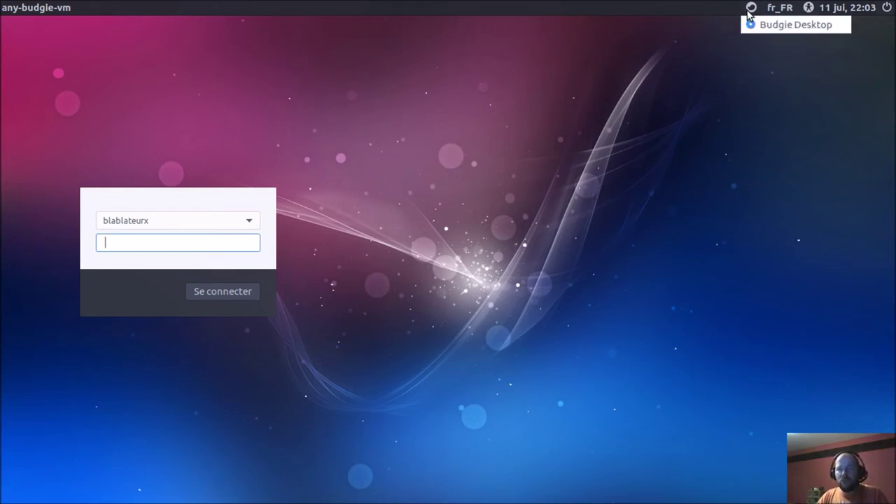
click(749, 10)
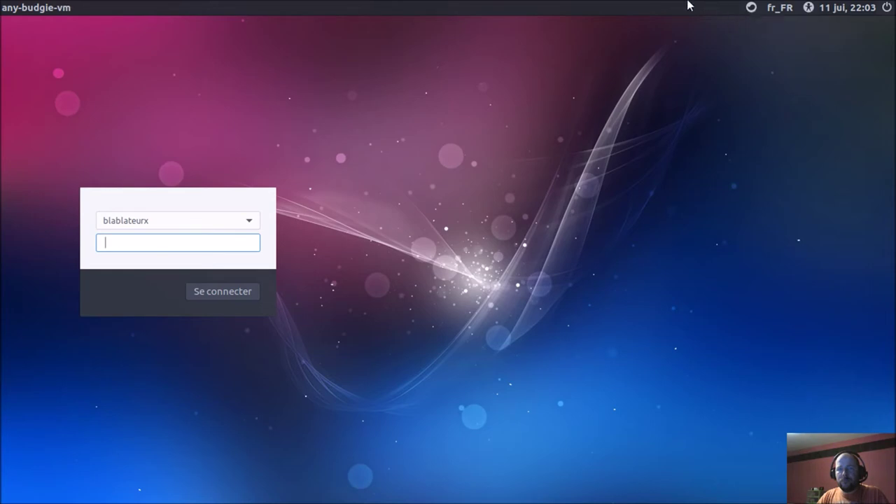
mouse_move(687, 5)
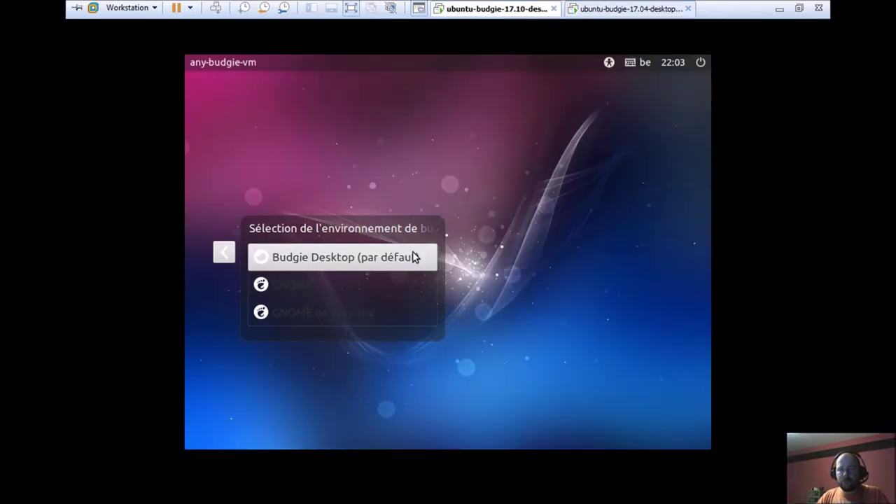
Step: Choose the GNOME session and log in with the account password
click(318, 286)
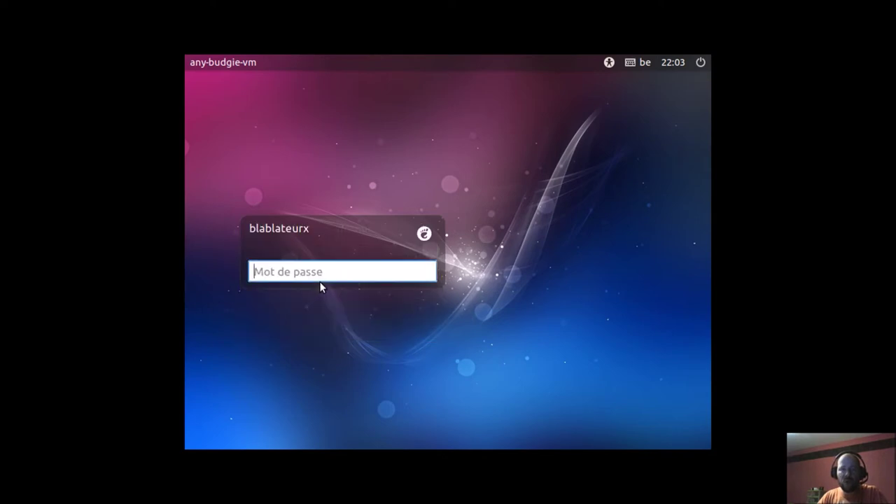
text(••••••)
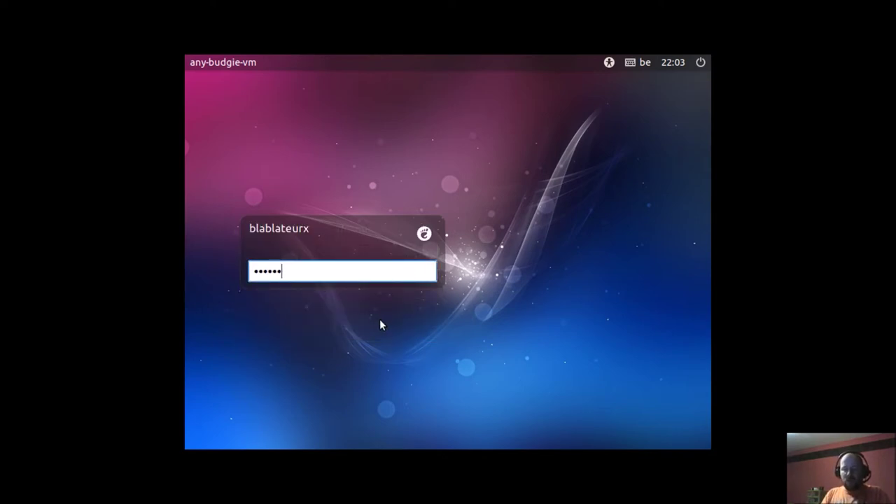
key(Return)
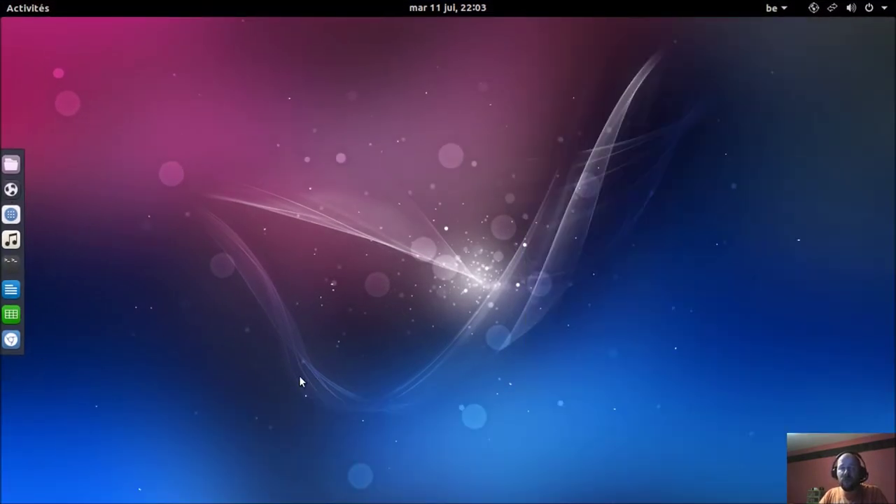
click(45, 13)
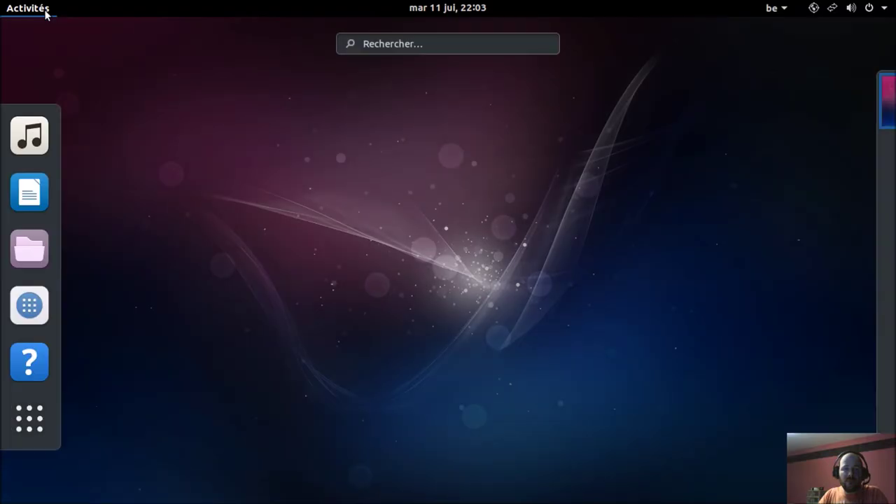
click(28, 419)
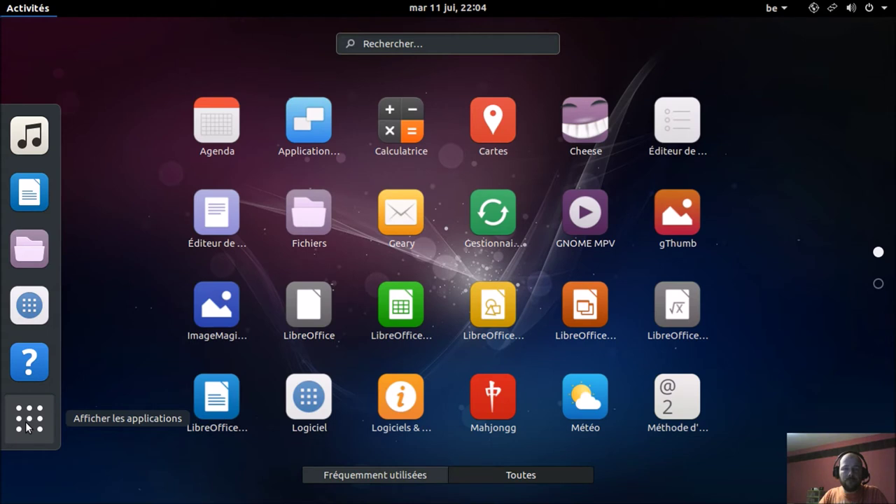
click(28, 424)
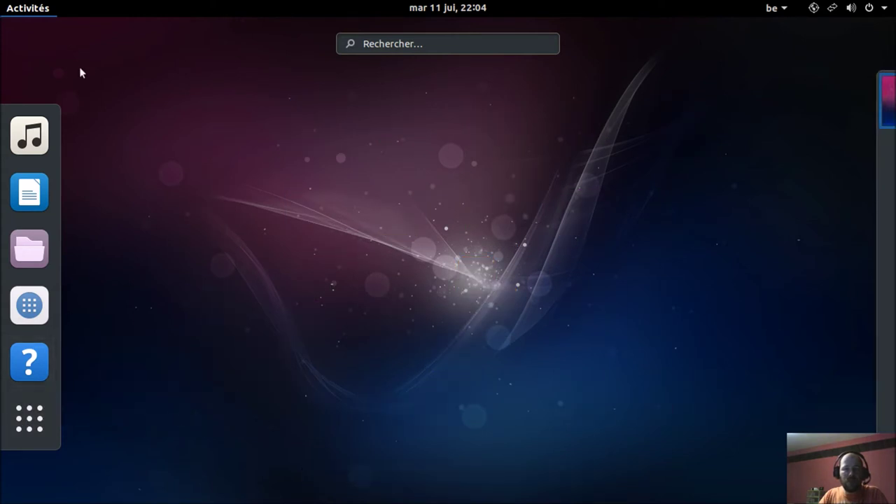
click(43, 14)
click(42, 14)
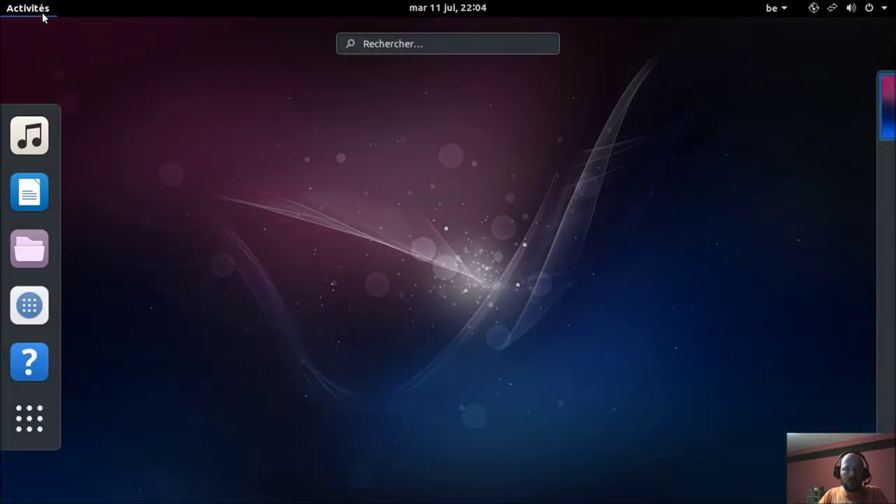
click(727, 93)
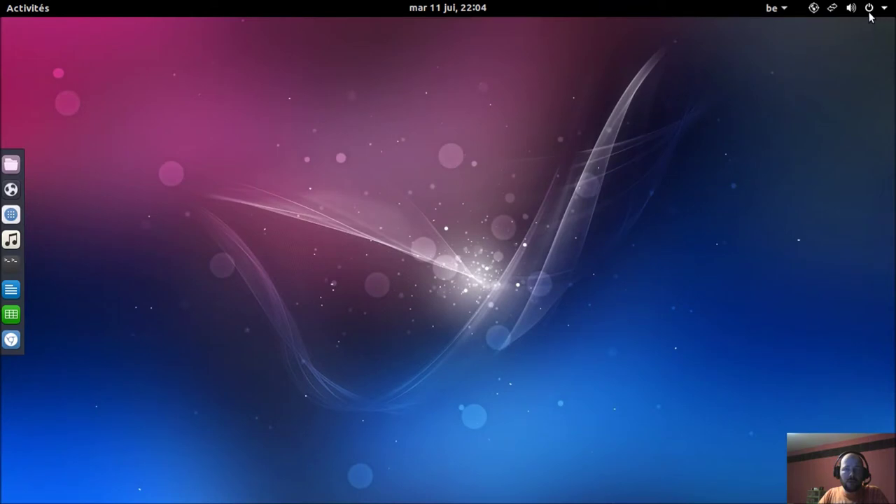
Step: Search Activités for 'term' and launch the Tilix terminal
click(37, 14)
click(441, 45)
text(t)
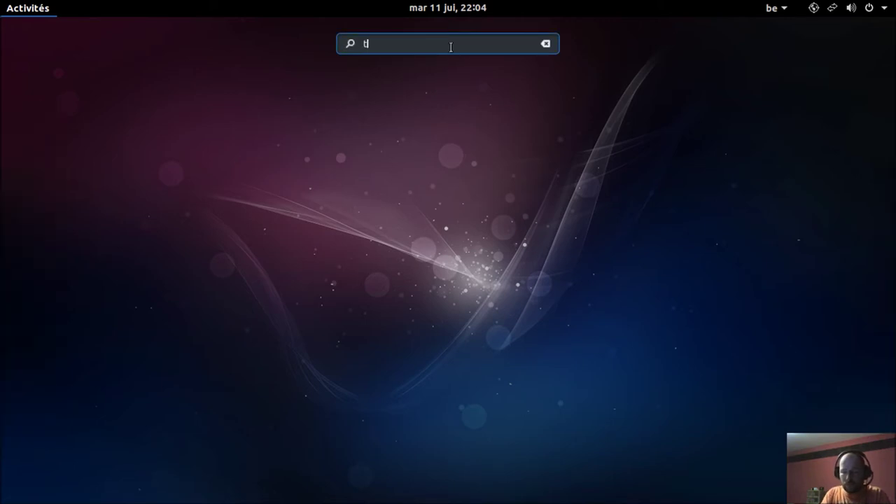
text(erm)
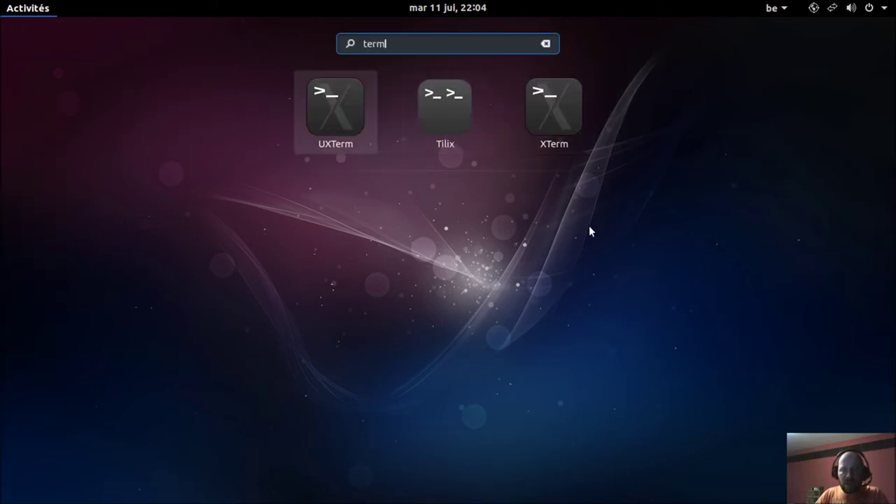
click(433, 95)
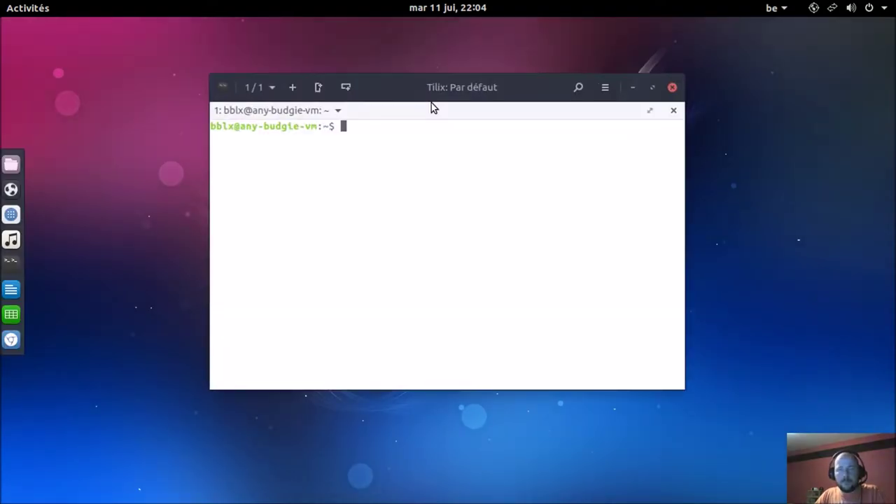
Step: Try htop, then install it with 'sudo apt install htop' and the account password
text(htop)
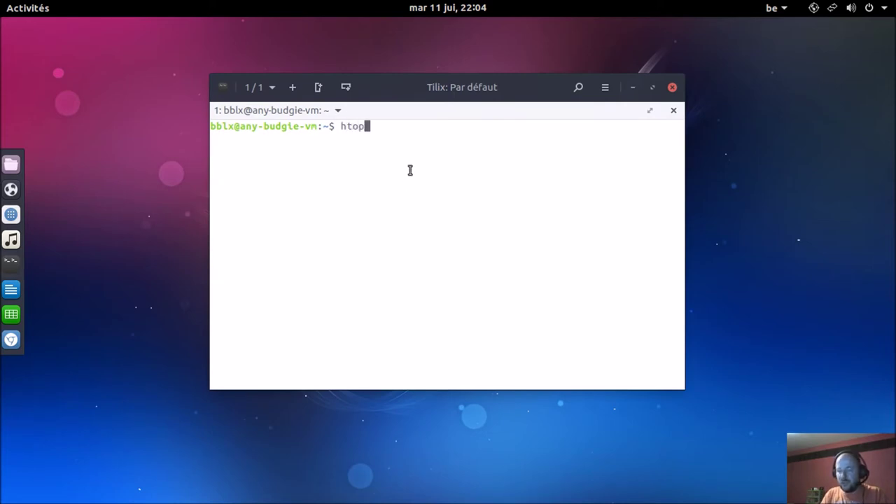
key(Return)
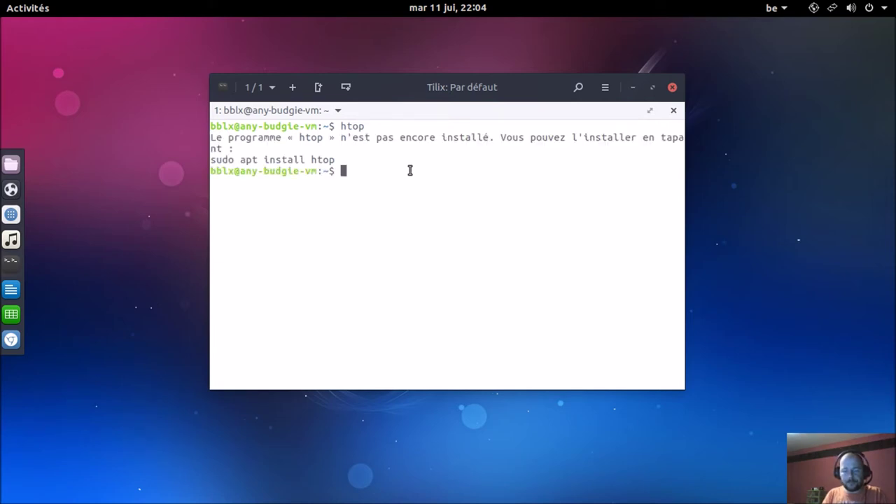
text(sudo)
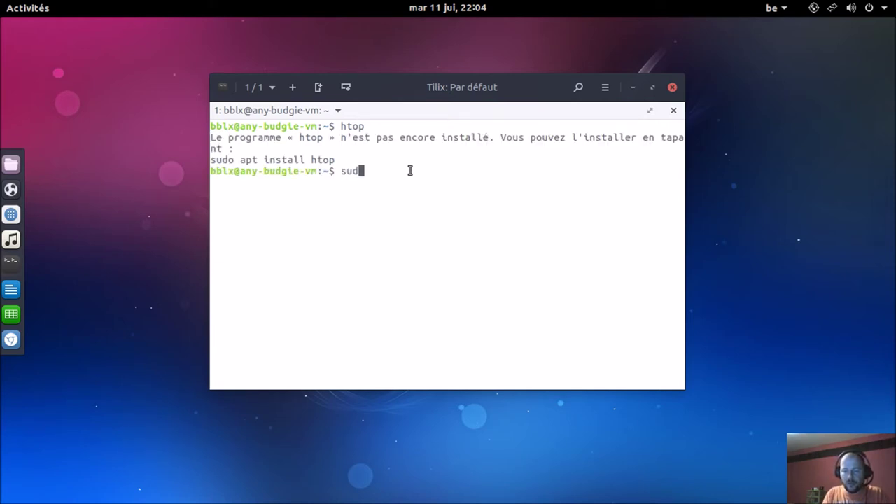
key(BackSpace)
key(BackSpace)
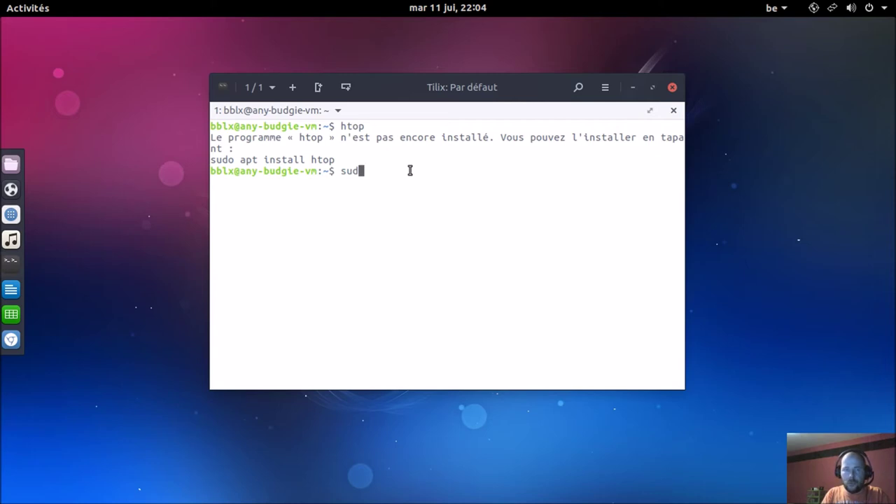
text(o apt i)
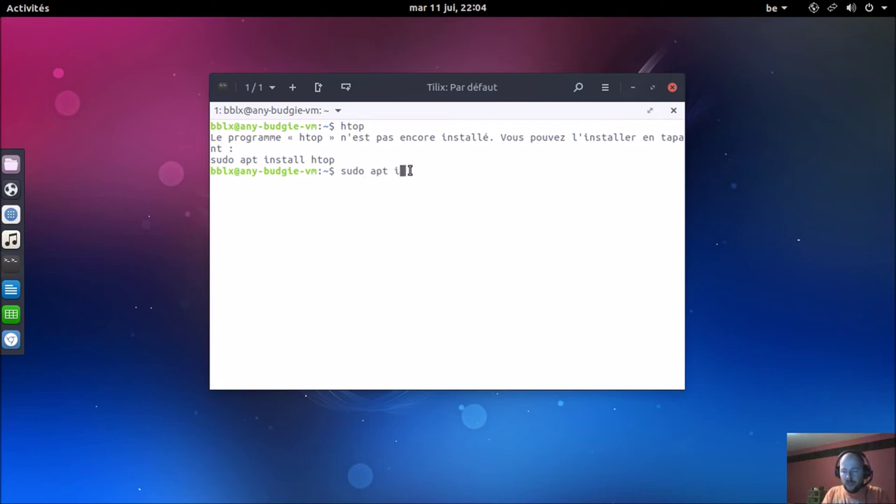
text(nstall htop)
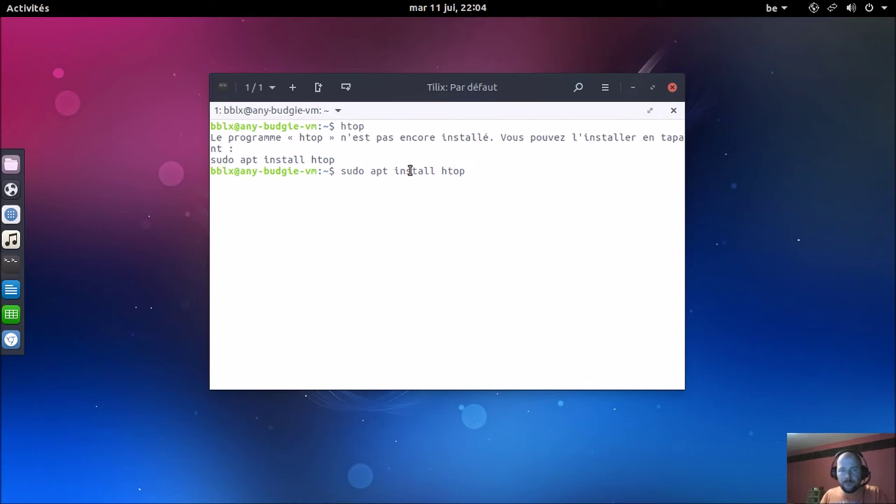
key(Return)
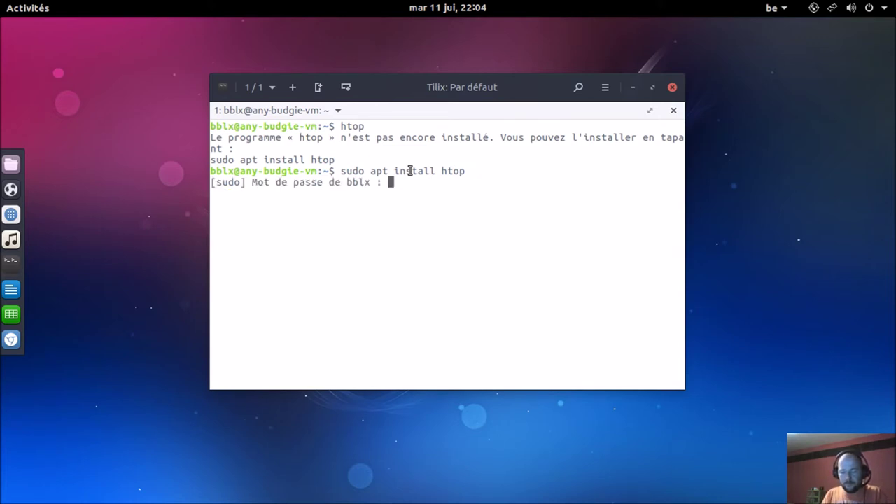
key(Return)
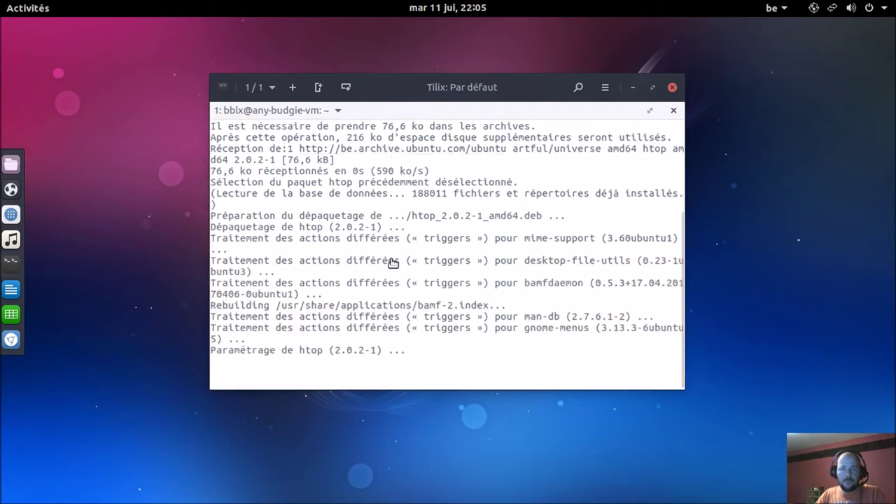
Step: Run htop to view processes, then close Tilix and confirm despite htop running
text(htop)
key(Return)
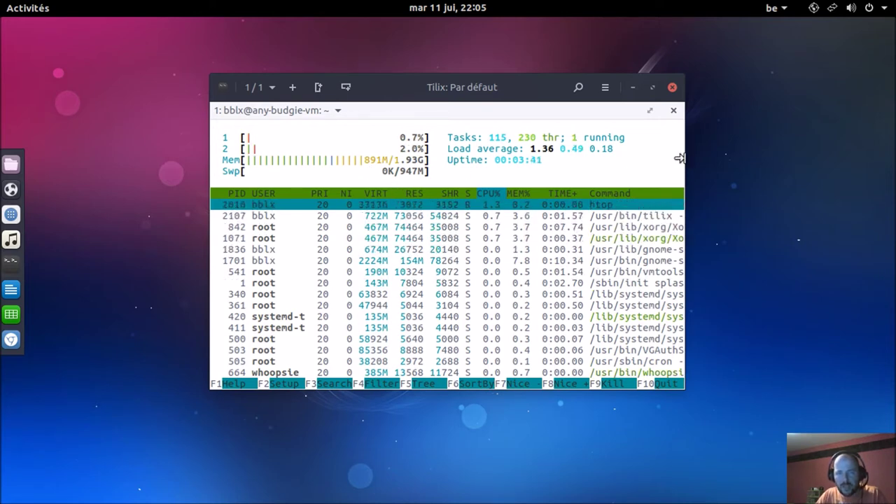
click(672, 87)
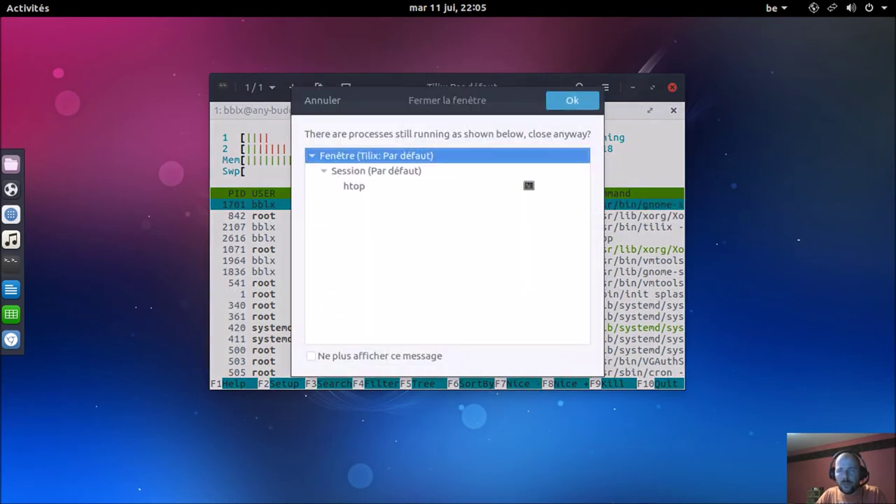
click(573, 100)
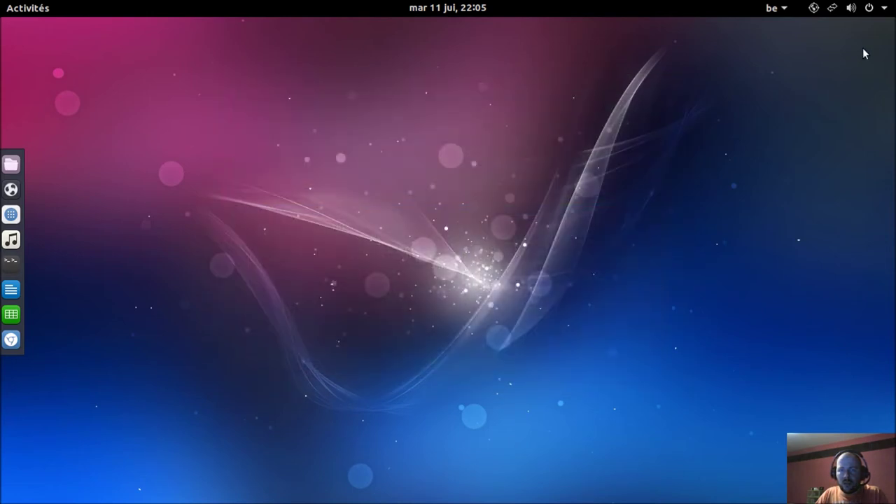
Step: Restart the 17.10 VM from the system menu's power options
click(883, 9)
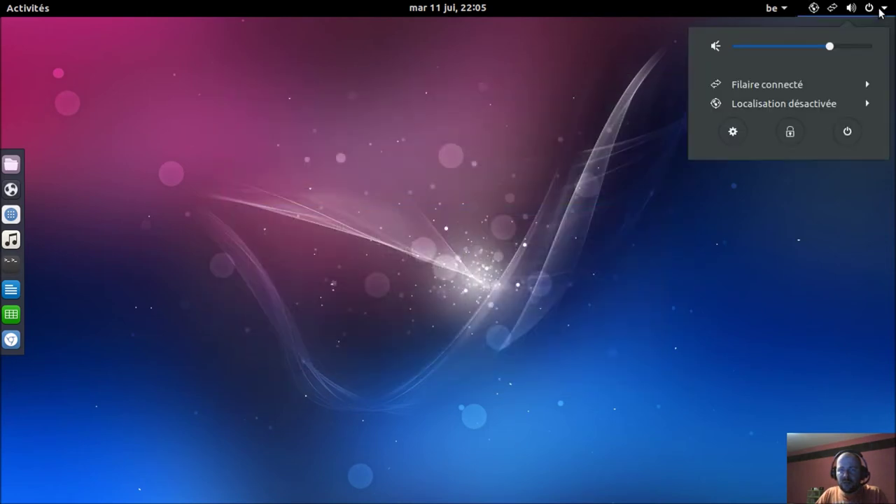
click(848, 133)
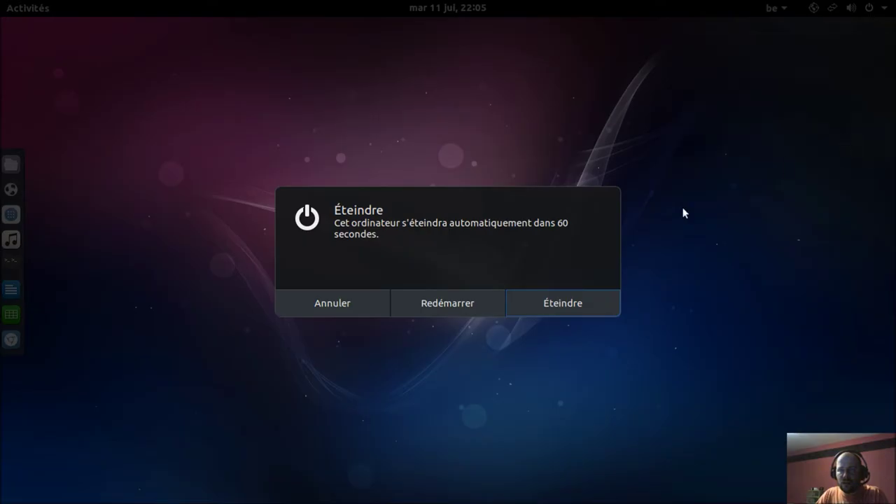
click(445, 303)
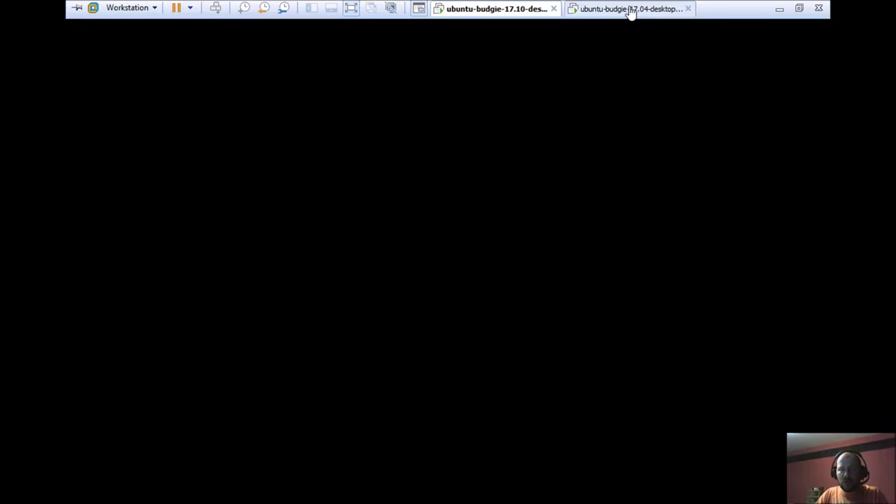
Step: Restart the ubuntu-budgie-17.04 VM via its login screen's Redémarrer option, then switch back to the 17.10 tab
click(630, 8)
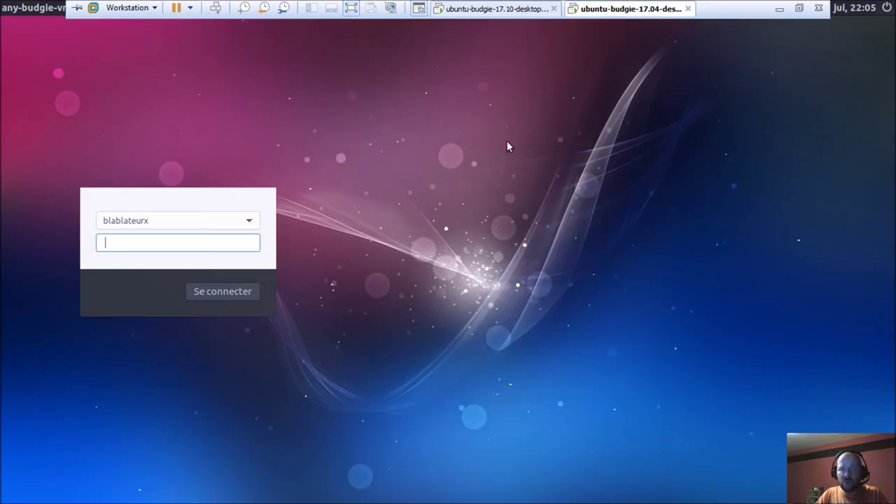
click(885, 10)
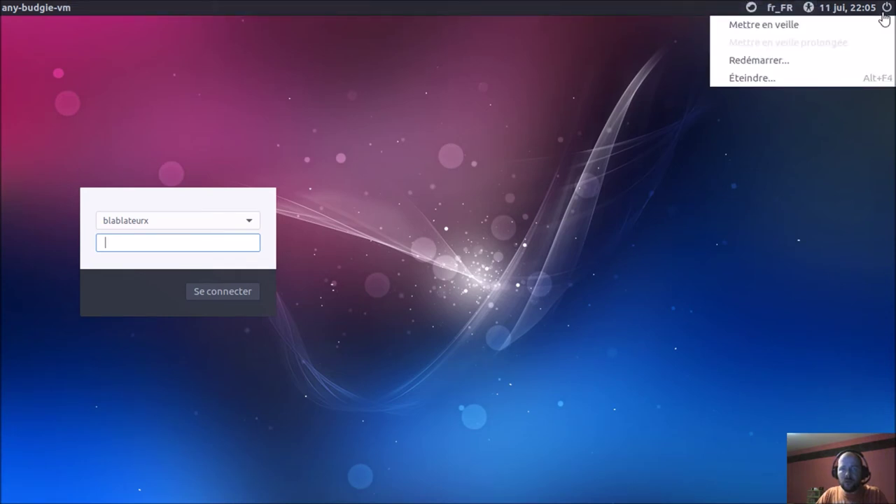
click(756, 63)
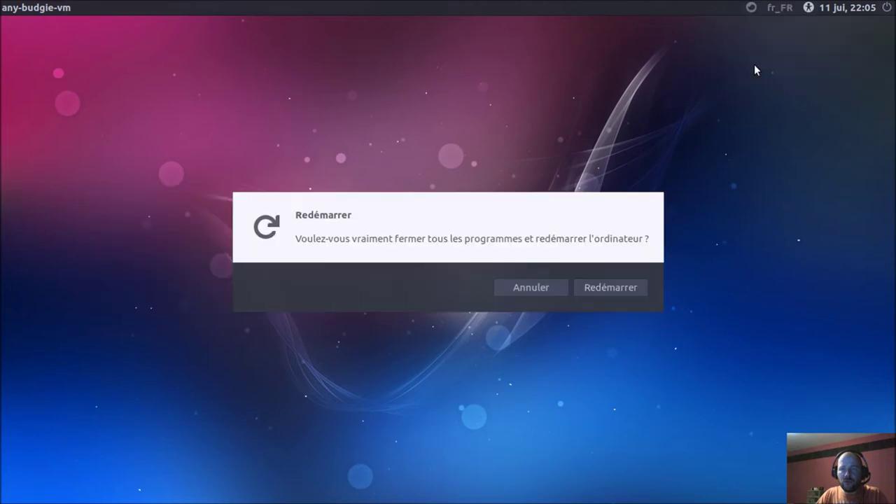
click(590, 288)
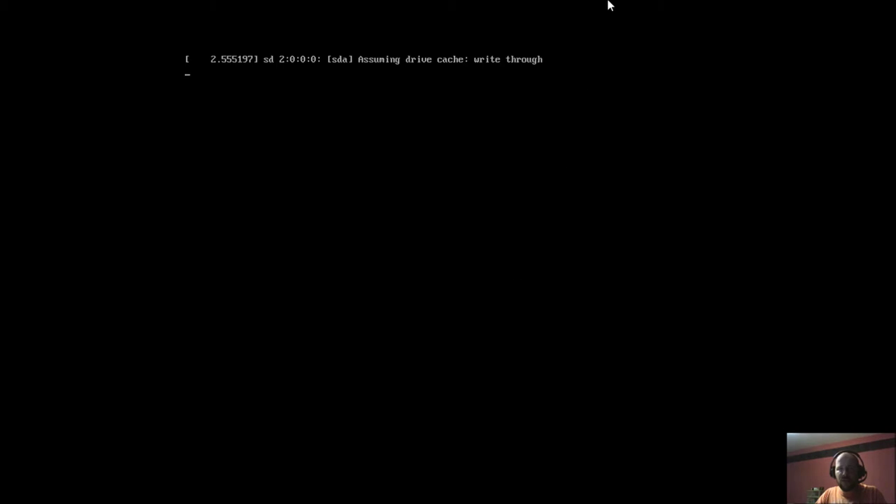
mouse_move(609, 4)
click(508, 10)
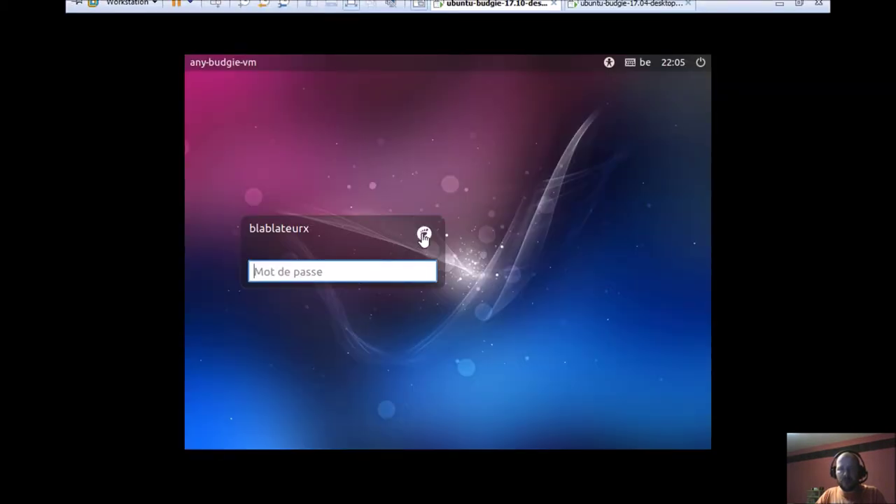
Step: Sign in to the 17.10 VM using the Budgie Desktop session and the account password
click(423, 235)
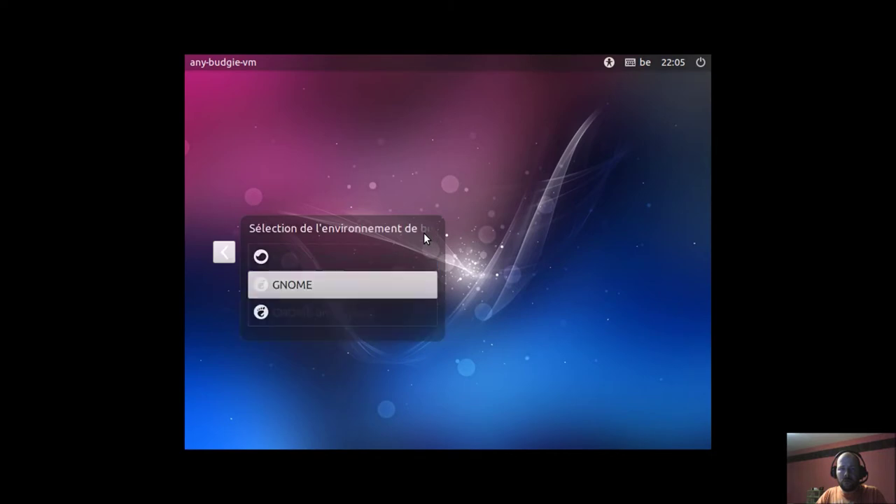
click(322, 266)
text(•••)
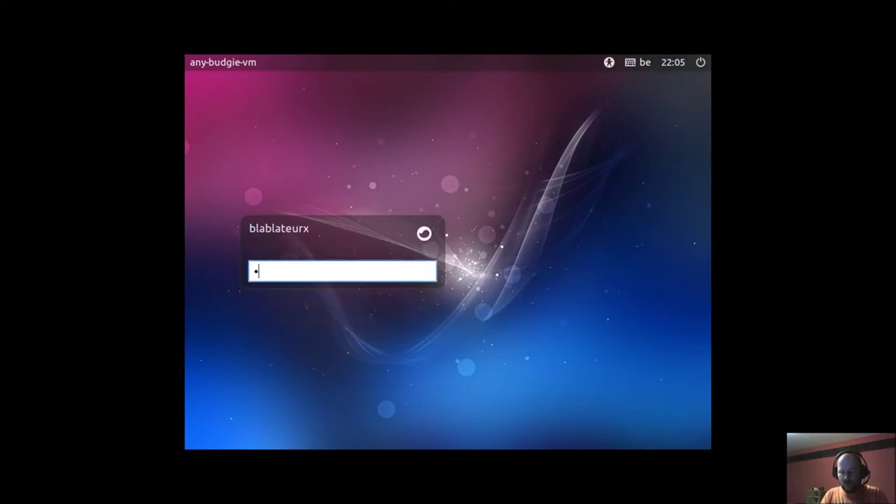
text(•••)
key(Return)
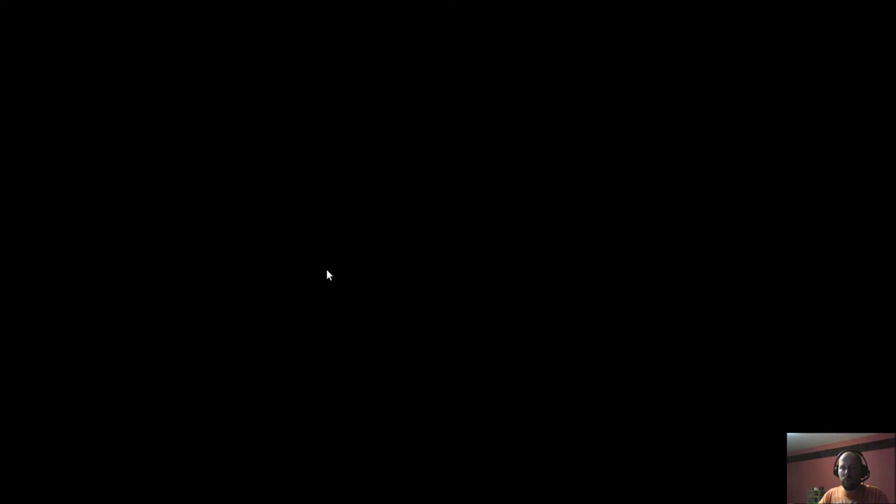
Step: Switch to the Ubuntu Budgie 17.04 VM and log in with the account password
mouse_move(630, 6)
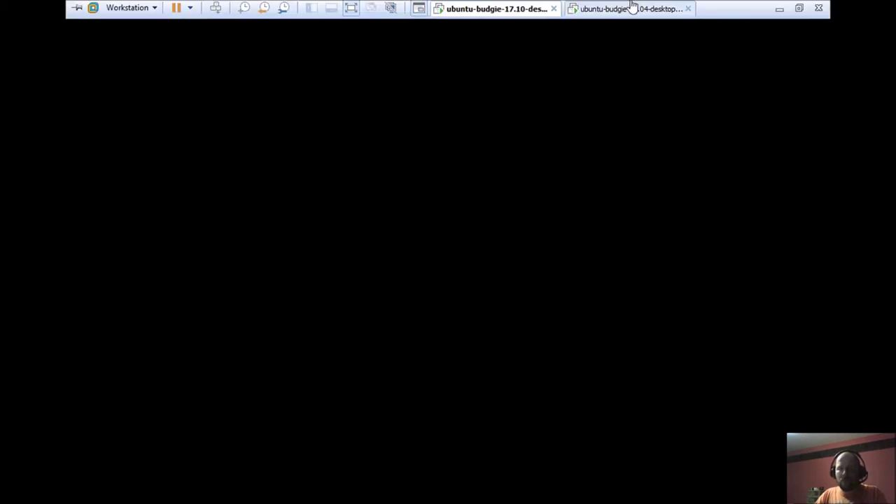
click(572, 8)
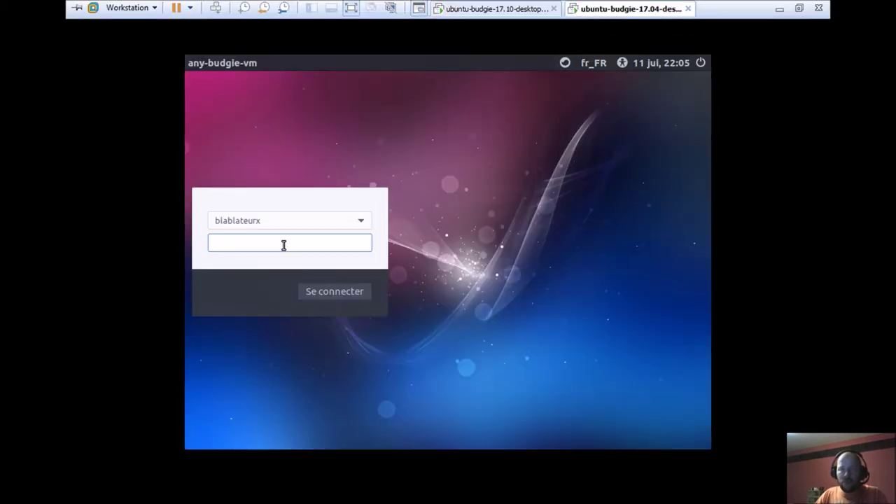
text(••••••)
key(Return)
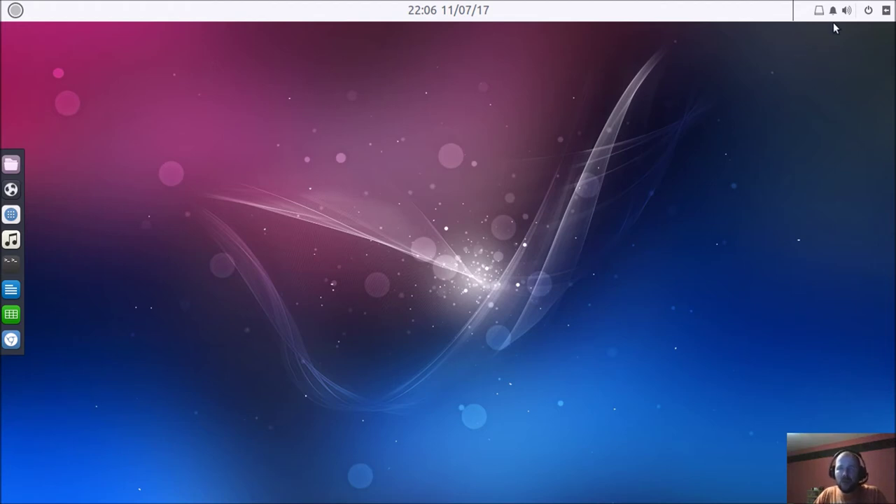
Step: Turn on the dark theme (Thème sombre) in Budgie Settings from the Raven panel
click(886, 11)
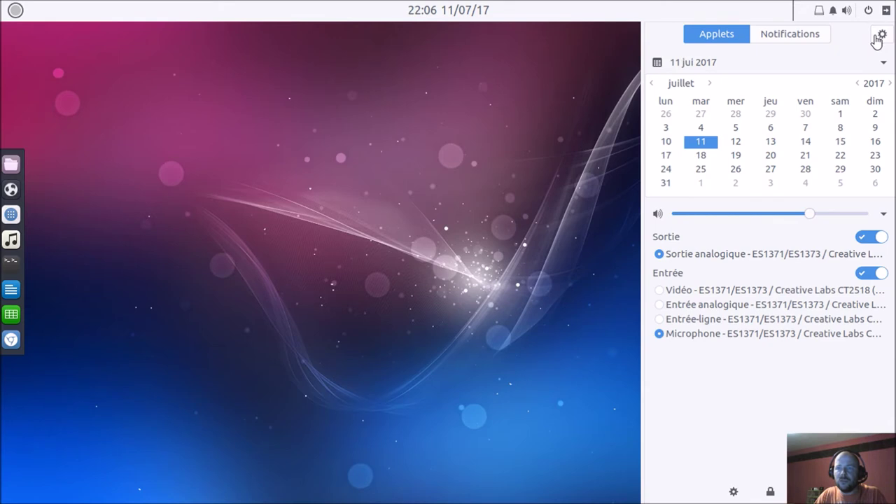
click(879, 35)
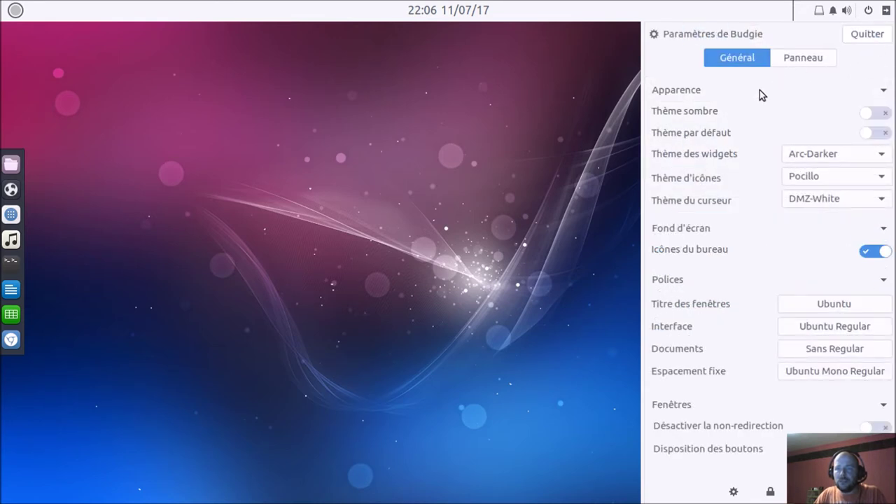
click(869, 116)
click(873, 132)
click(281, 225)
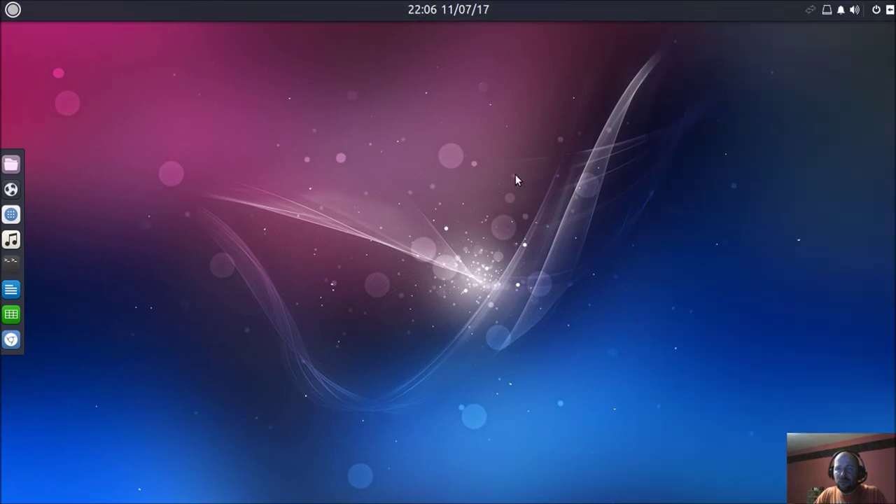
Step: Uncheck Show date in the panel clock's preferences so only the time shows
click(470, 9)
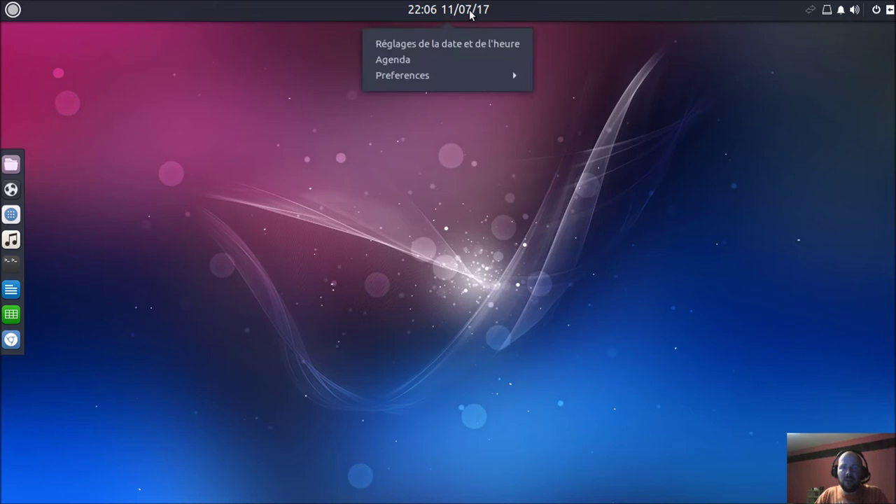
click(489, 79)
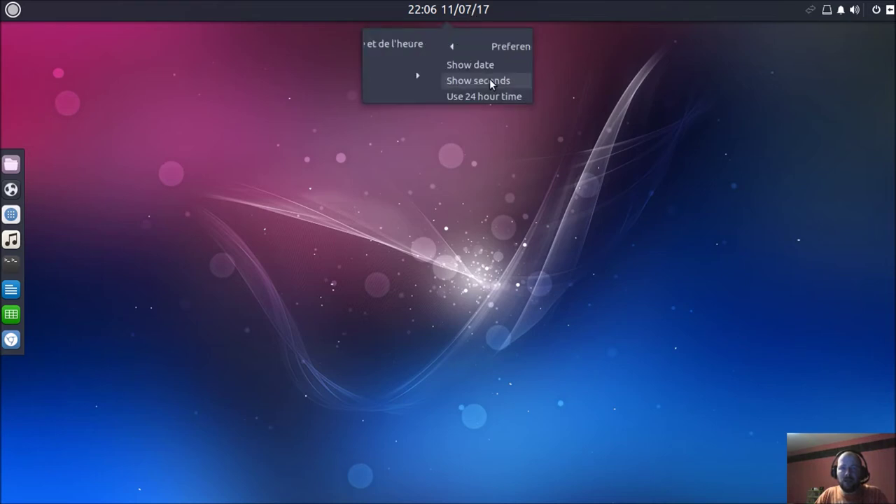
click(512, 67)
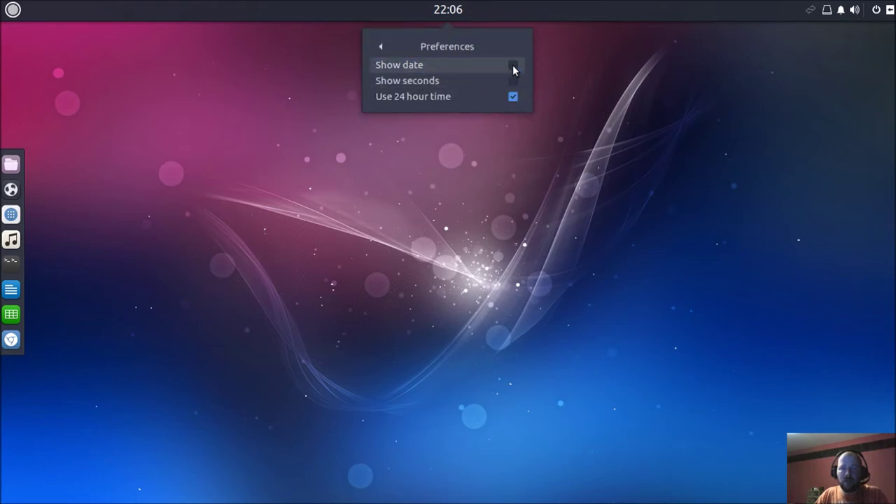
click(559, 202)
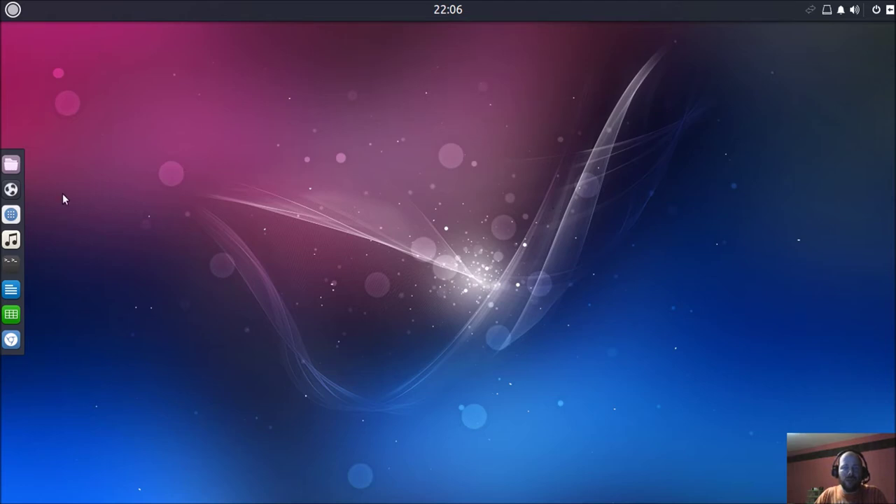
Step: In a Tilix terminal, run 'sudo apt install htop' and enter the sudo password
click(10, 260)
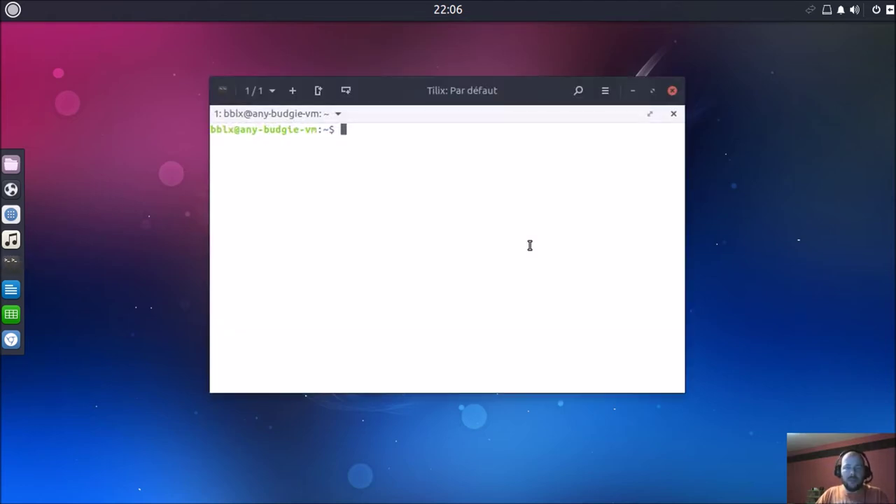
text(sudo )
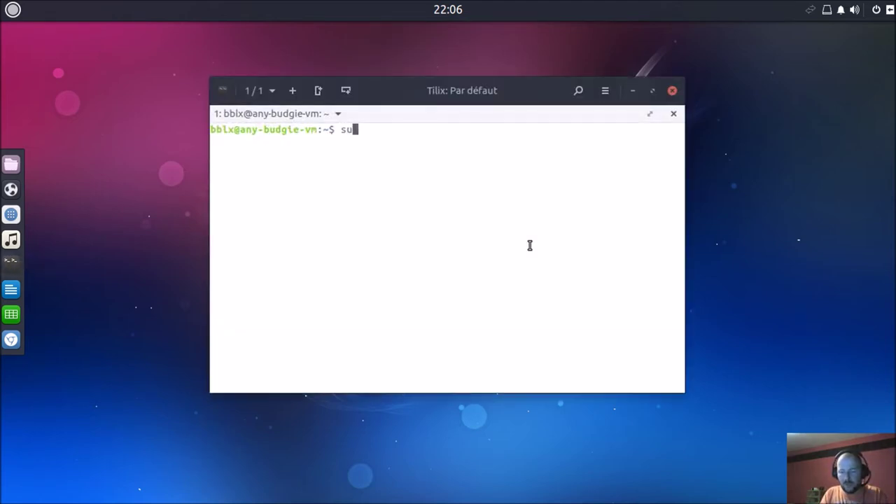
text(ap)
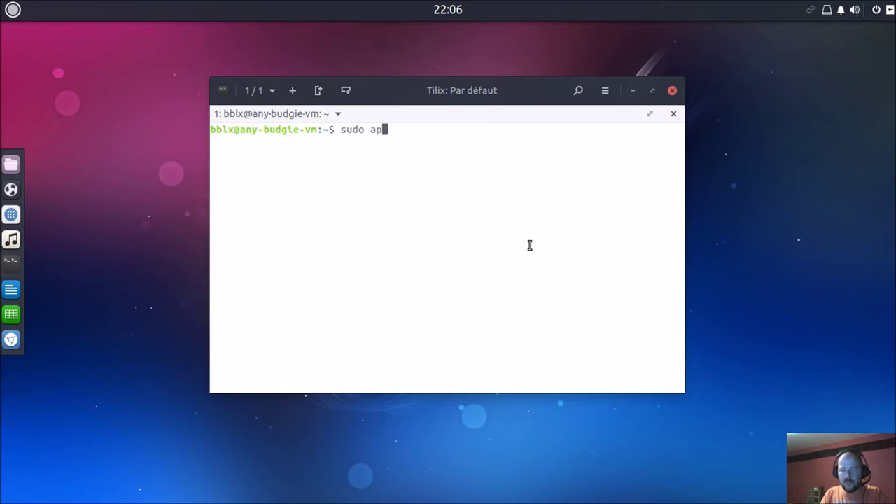
text(t install)
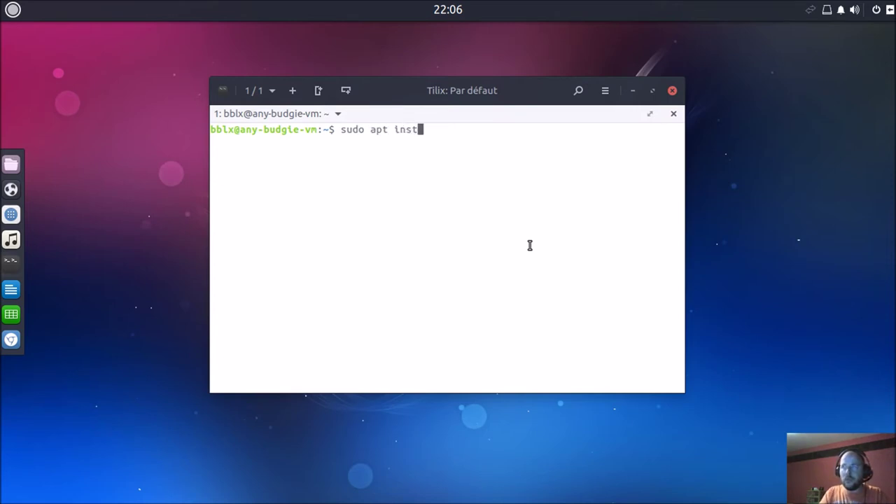
text(htop)
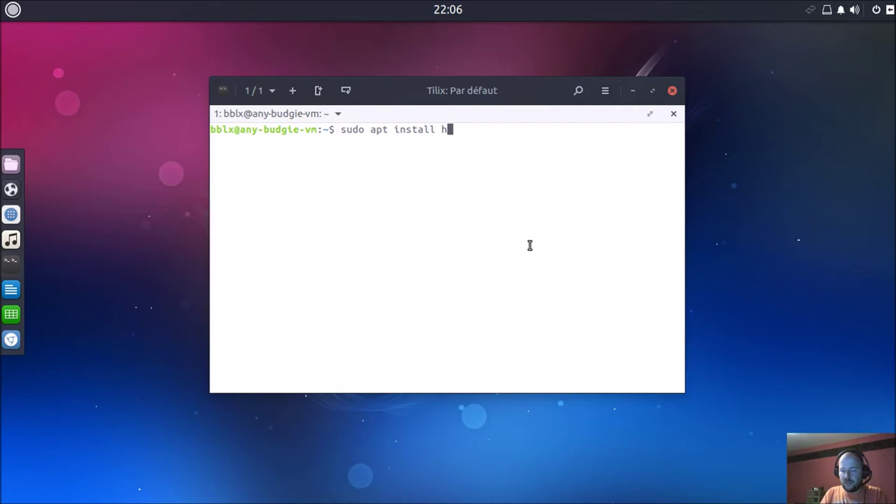
key(Return)
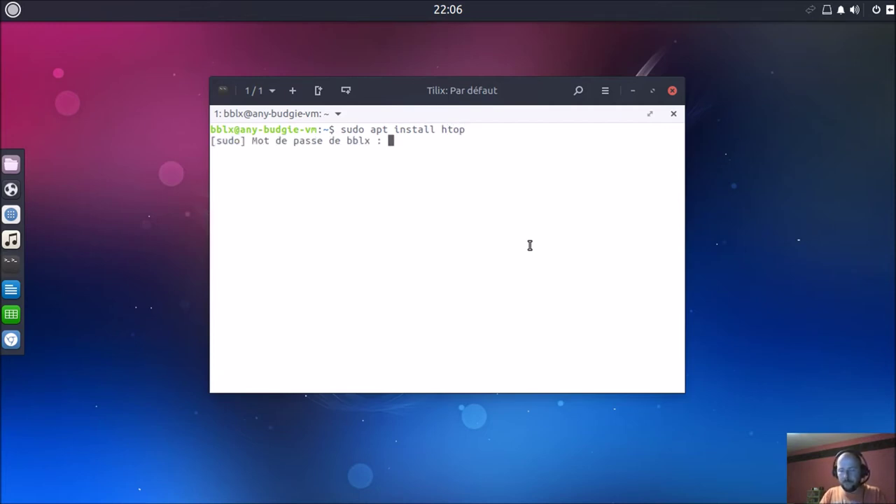
key(Return)
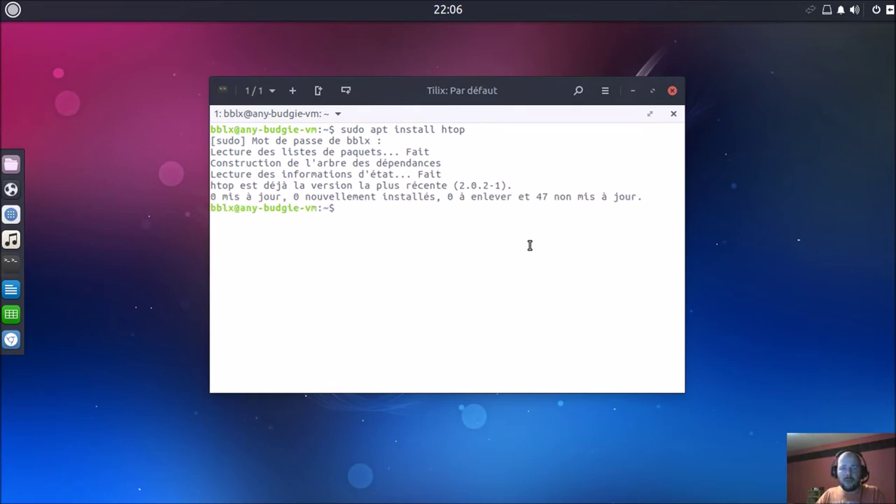
Step: Run htop to display the process monitor on the 17.10 VM
text(htop)
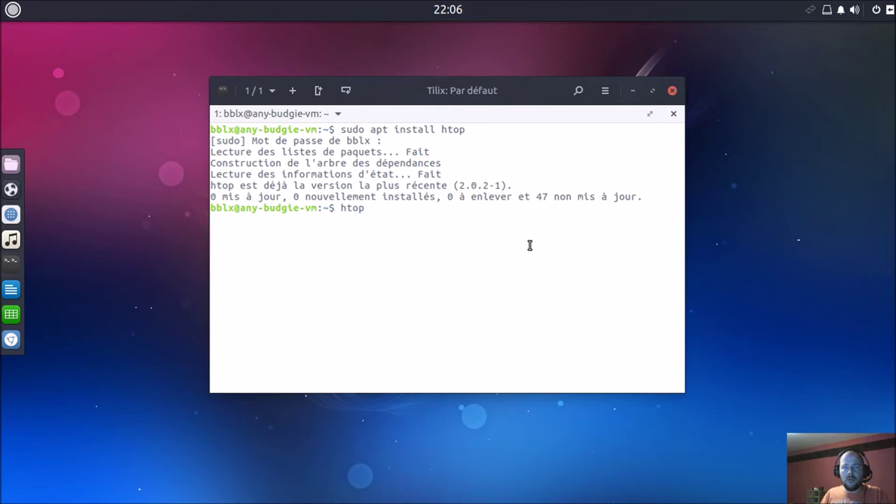
key(Return)
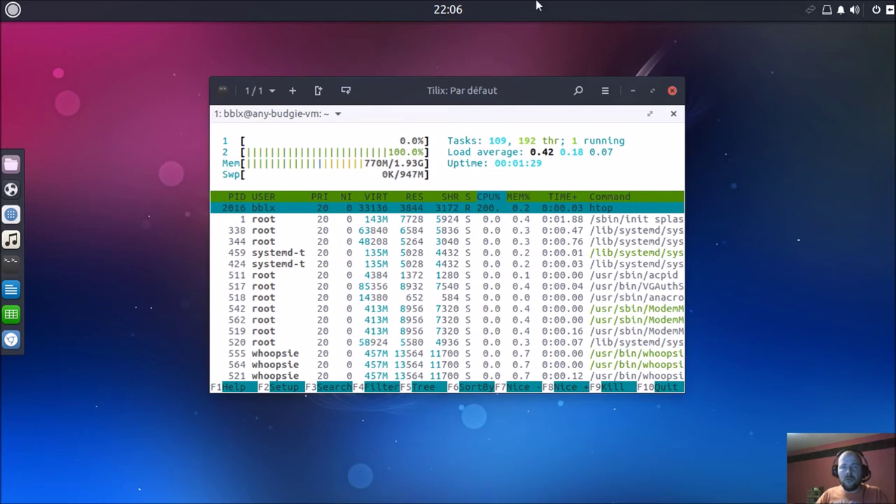
mouse_move(537, 6)
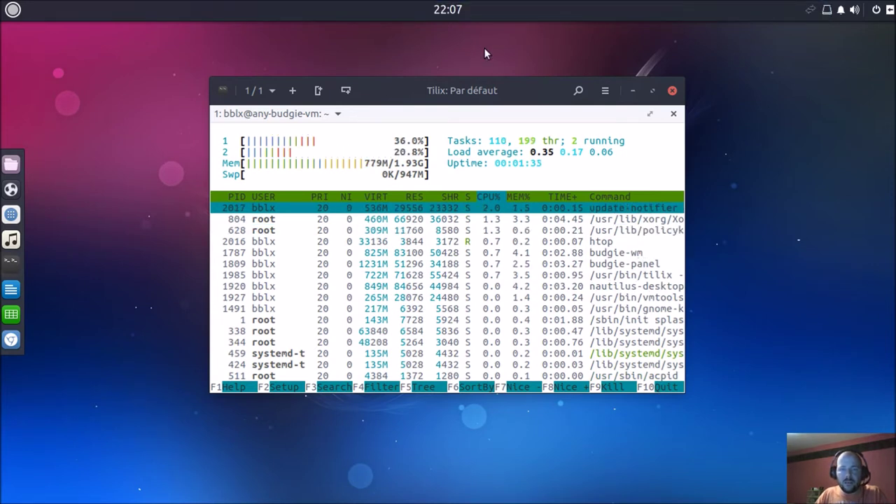
Step: On the 17.04 VM, open Terminix and run htop to check whether it exists
mouse_move(713, 5)
click(661, 13)
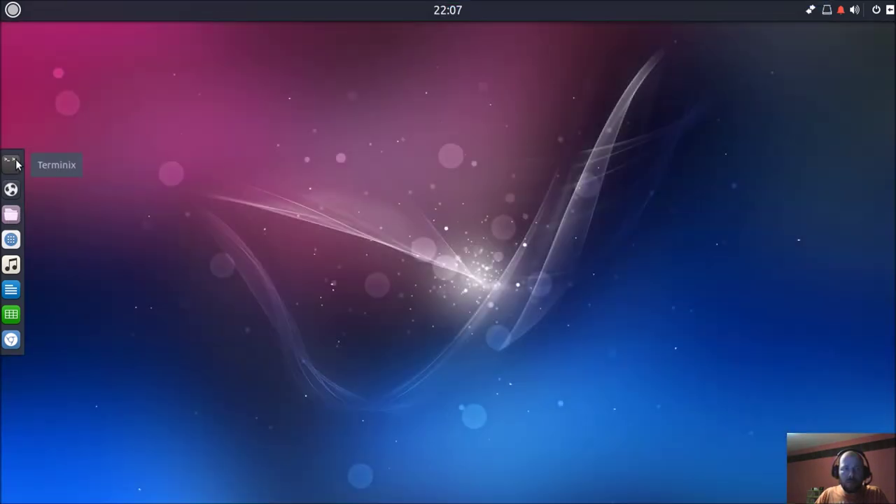
click(11, 163)
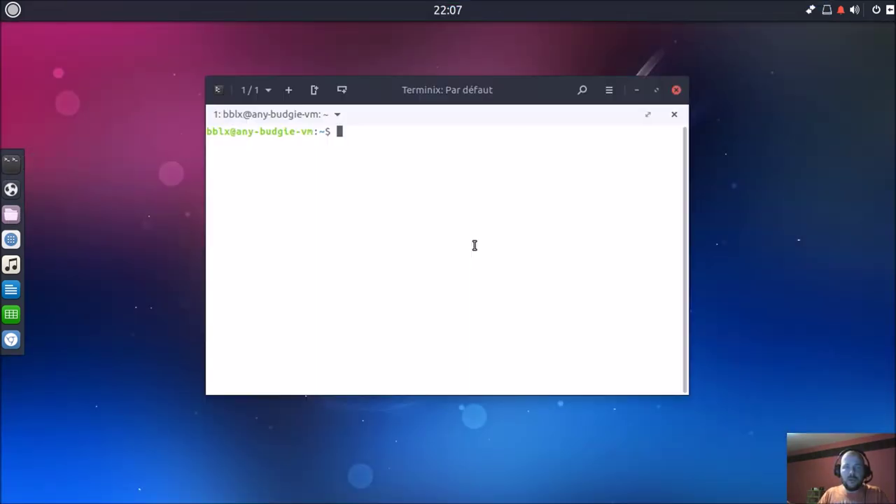
text(htop)
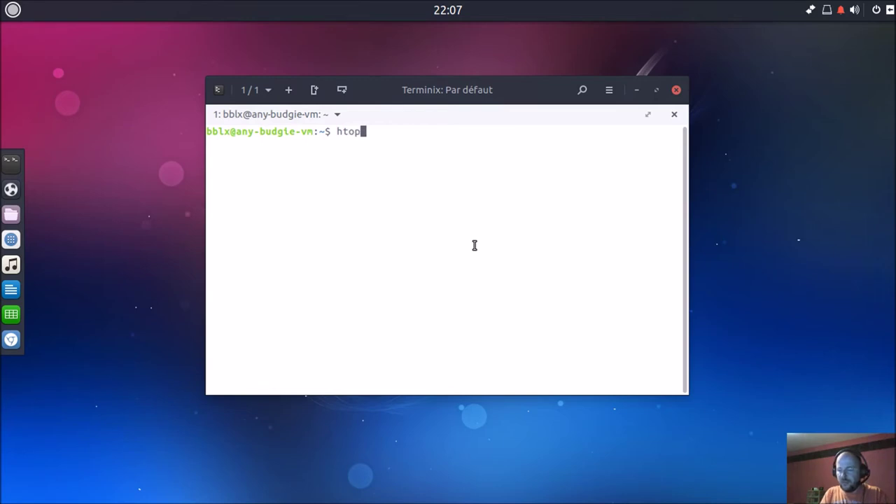
key(Return)
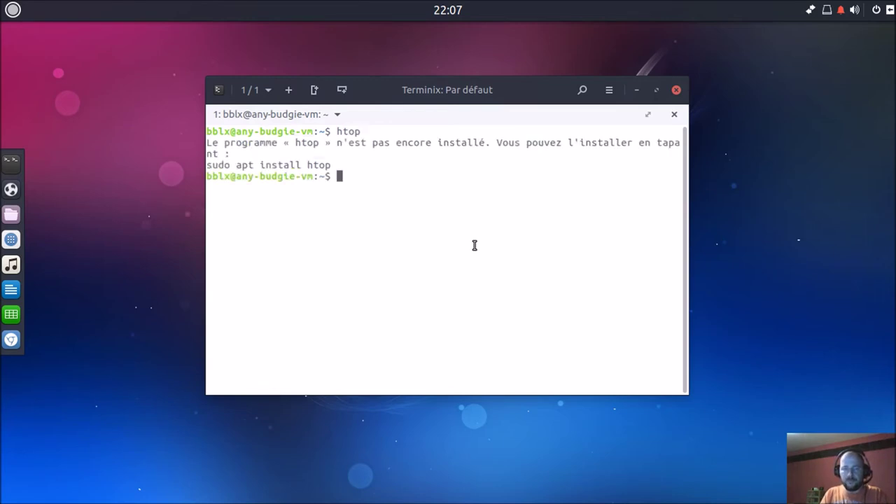
Step: Install htop with 'sudo apt install htop' and start the process monitor
text(sudo apt)
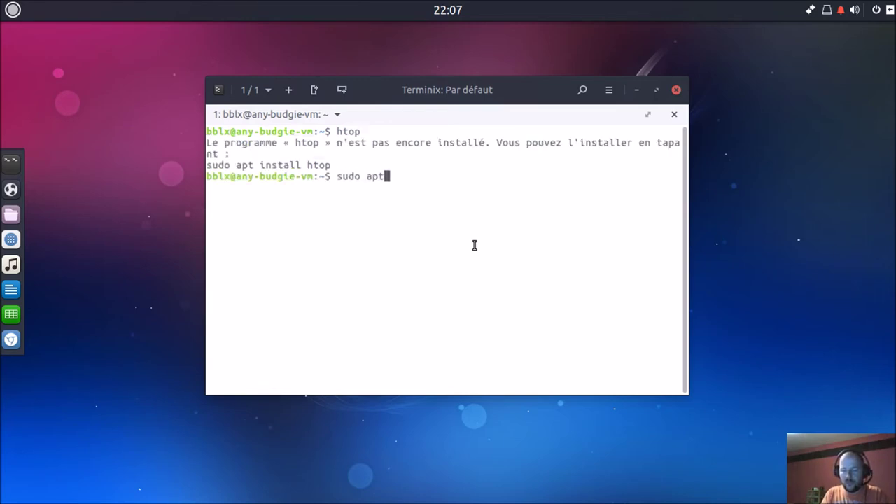
text( install htop)
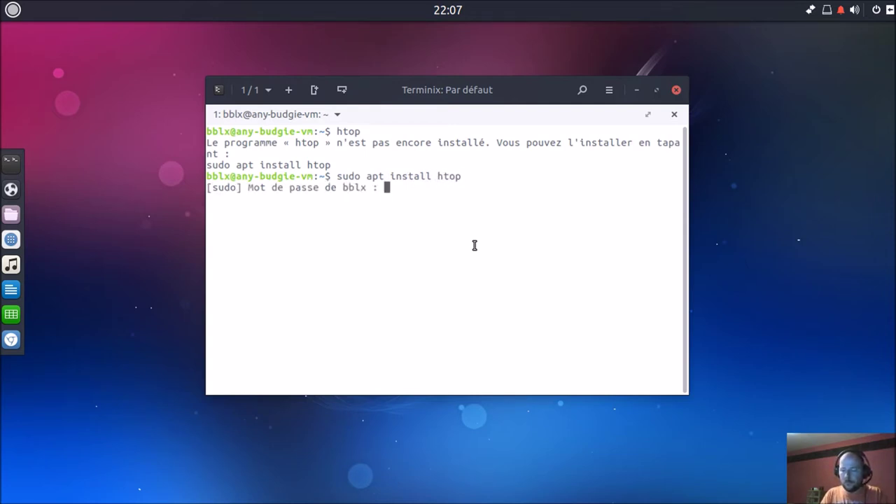
key(Return)
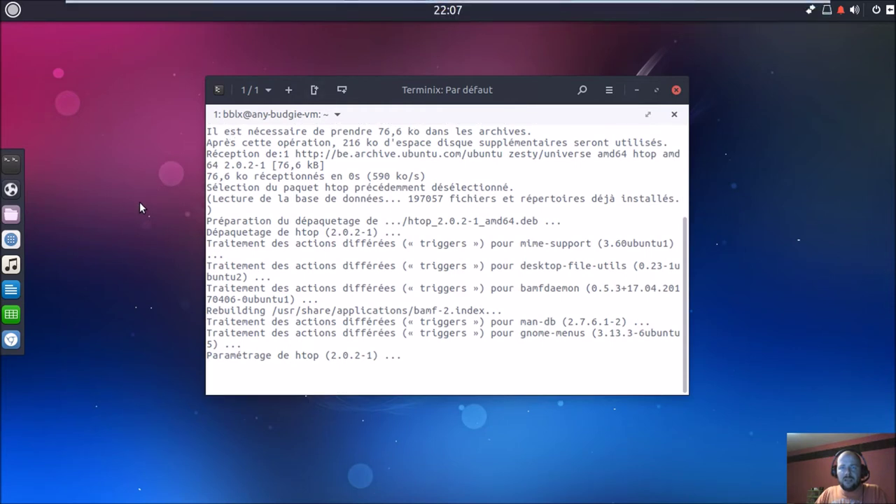
text(htop)
key(Return)
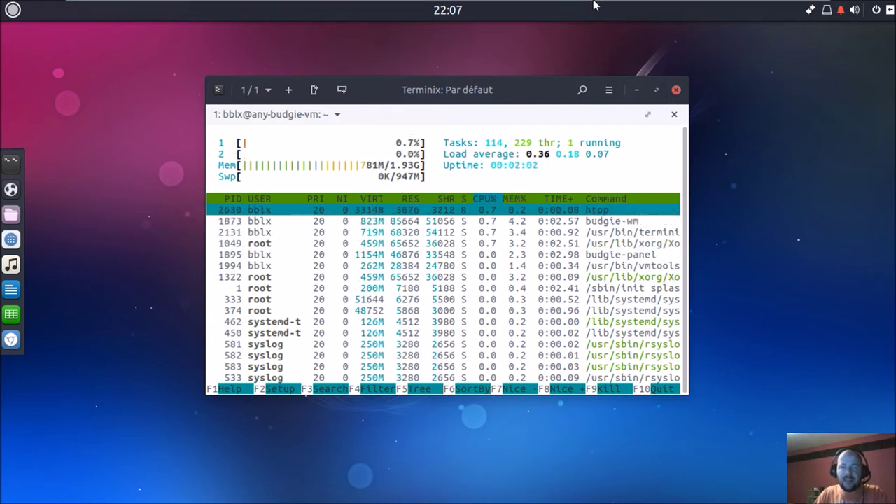
Step: Switch back and forth between the 17.10 and 17.04 VMs comparing htop, ending on 17.10
click(513, 13)
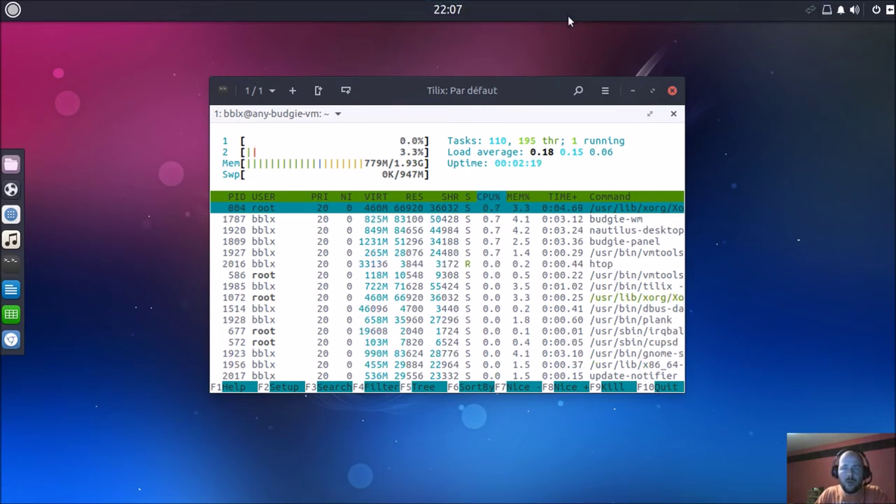
mouse_move(574, 2)
click(608, 10)
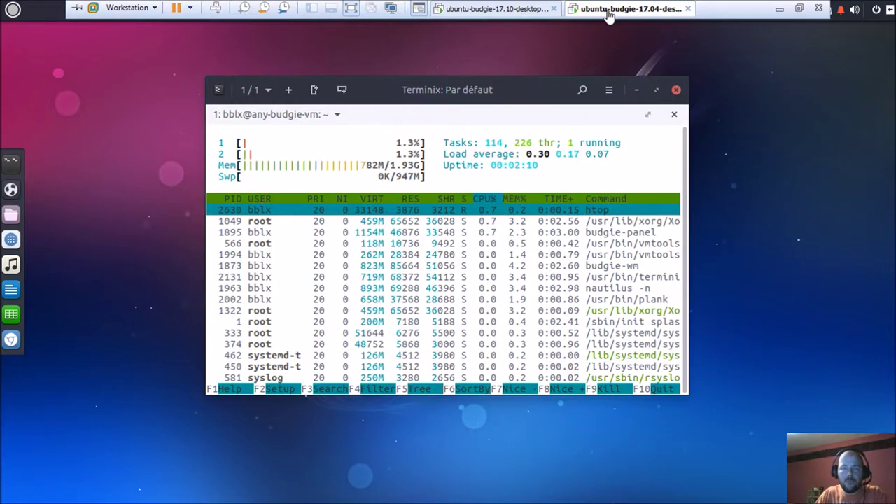
click(499, 9)
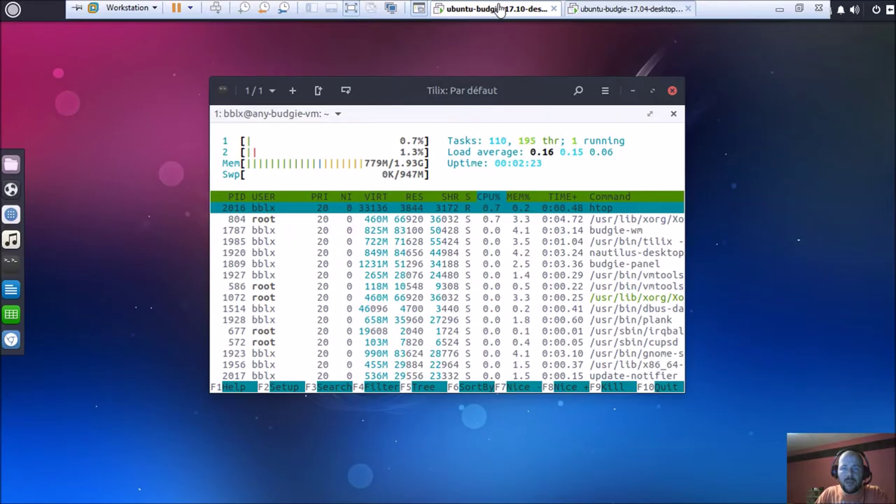
click(625, 9)
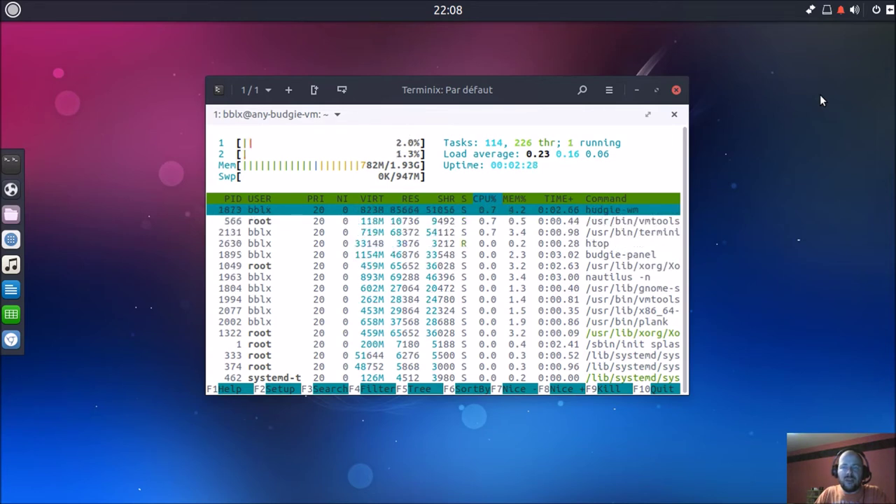
mouse_move(493, 6)
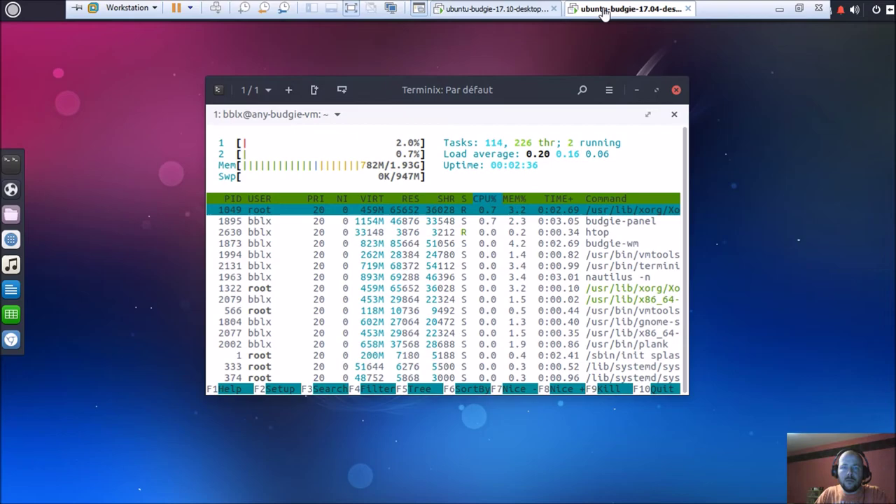
click(515, 11)
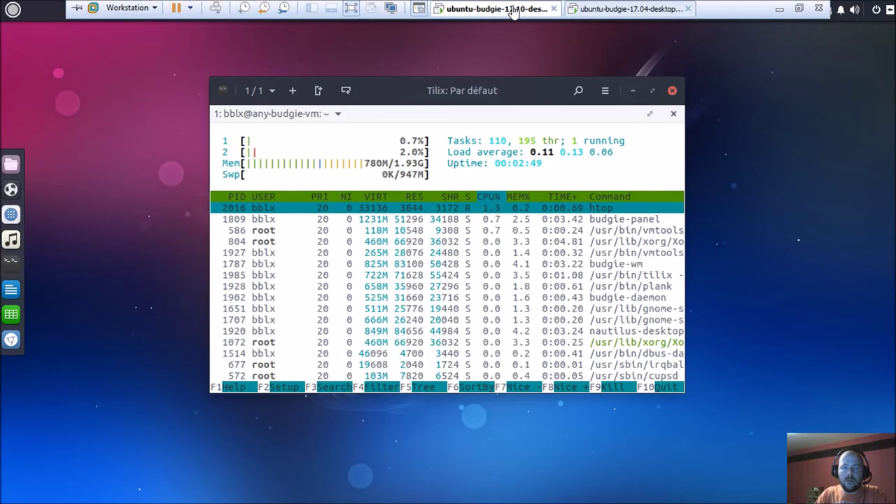
click(595, 11)
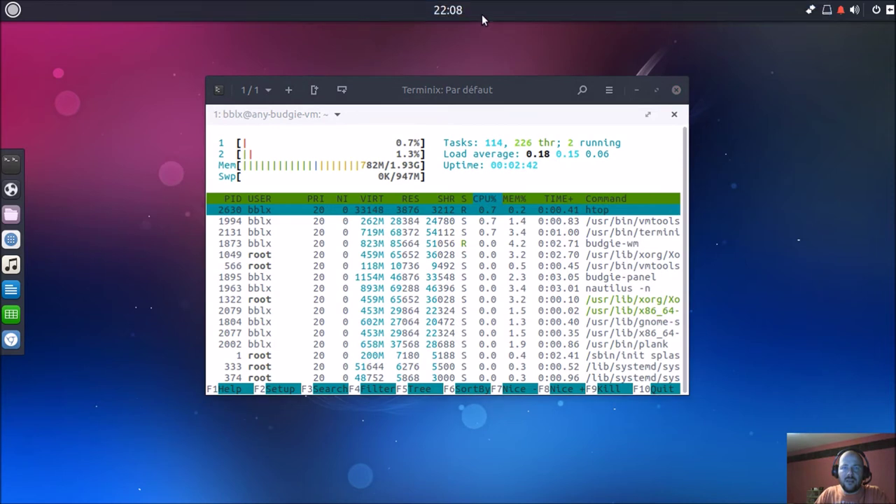
mouse_move(482, 2)
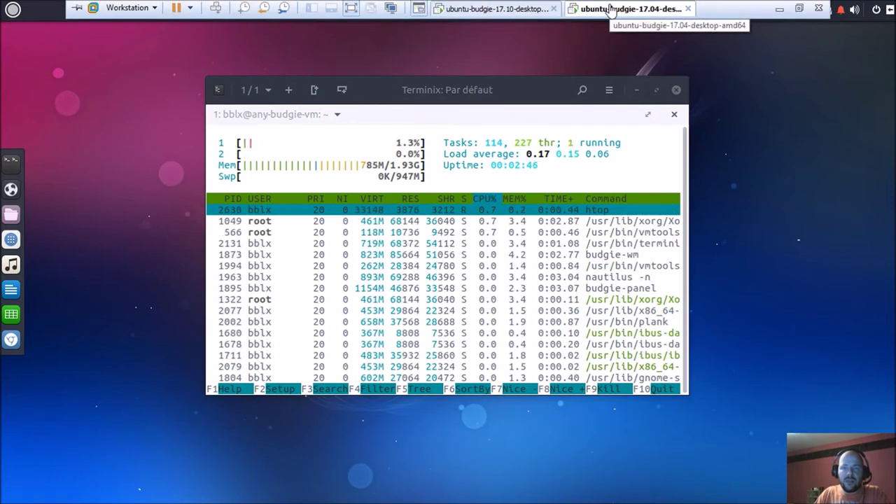
click(481, 10)
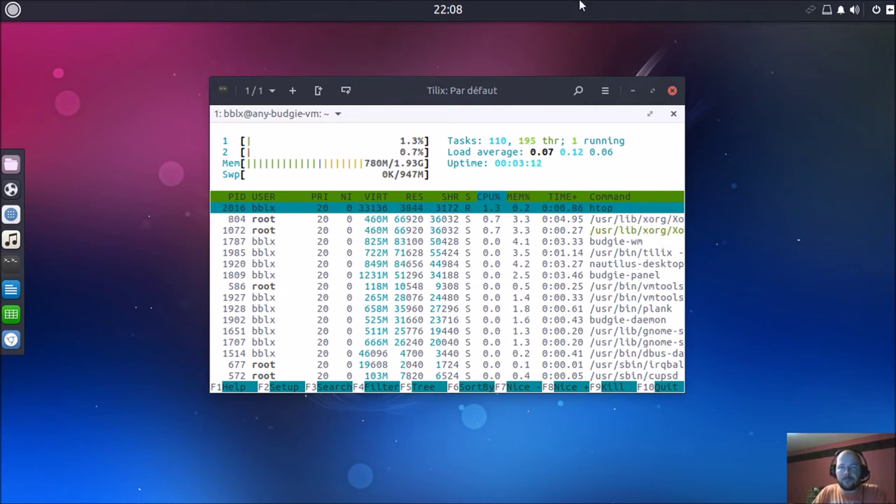
mouse_move(581, 5)
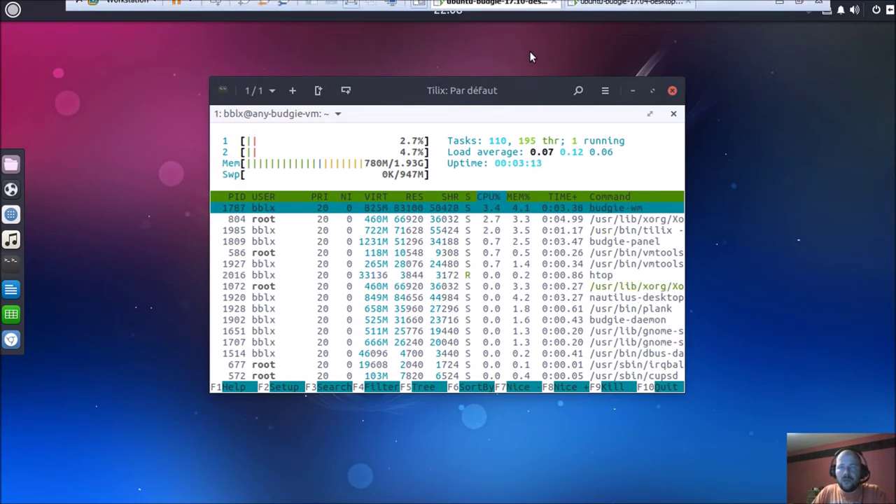
Step: Close the Tilix terminal running htop, then launch Files and Budgie Welcome from Plank
click(671, 91)
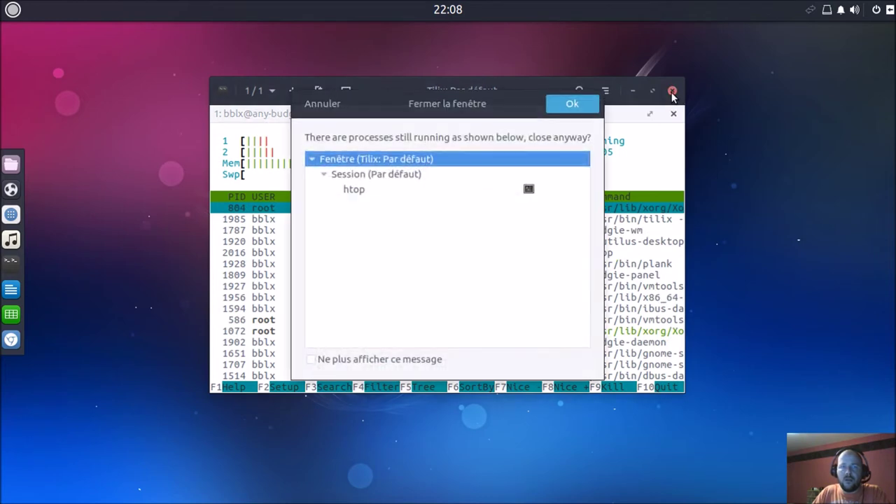
click(581, 110)
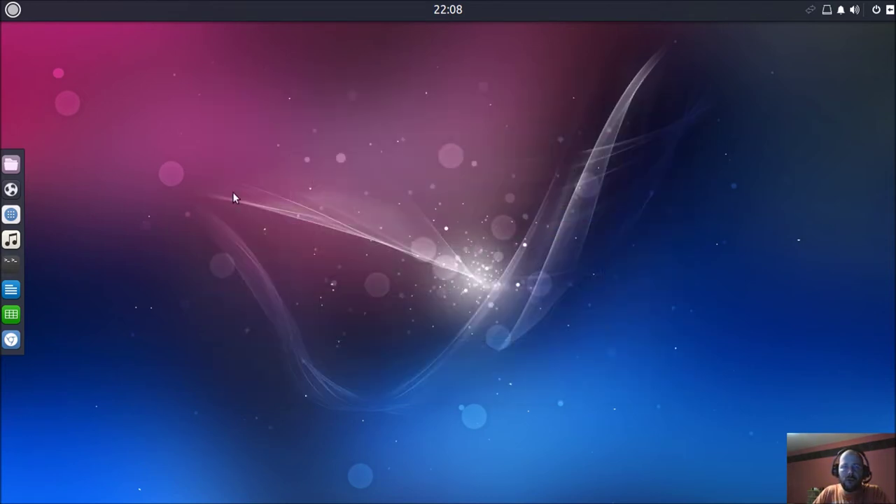
click(11, 168)
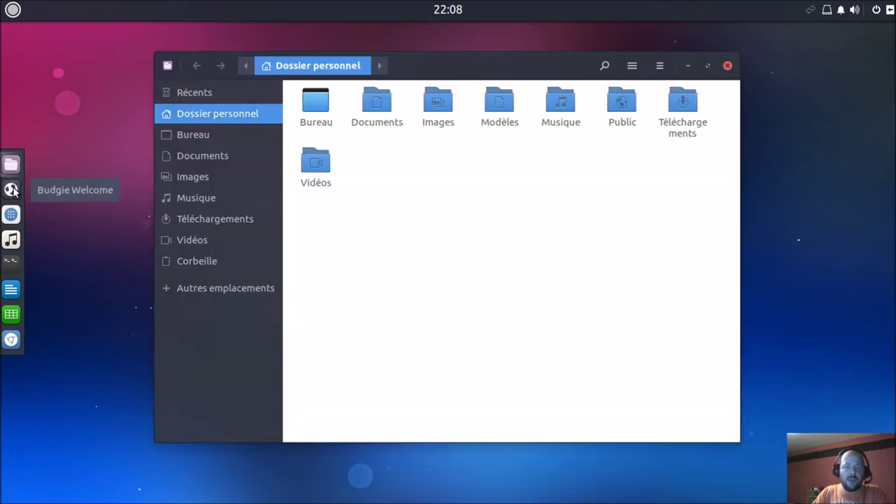
click(12, 190)
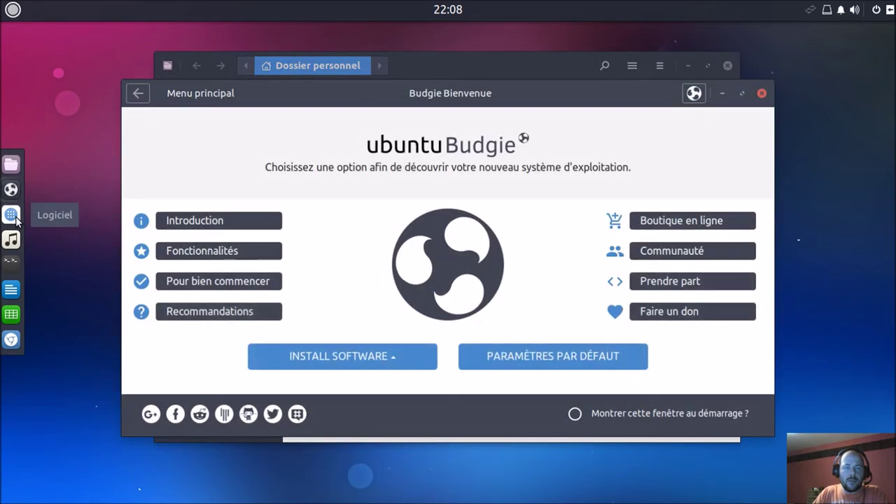
drag(599, 103, 602, 131)
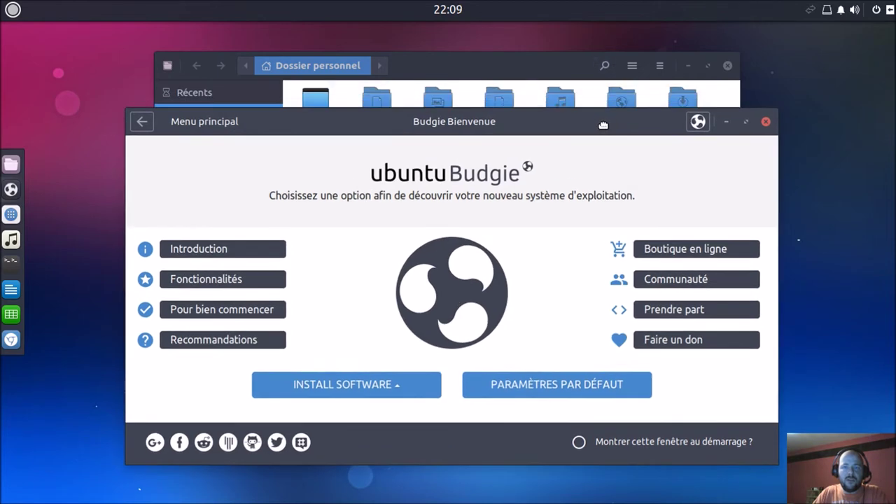
Step: View the Files À propos box, then close Files and the Budgie Bienvenue window
click(566, 67)
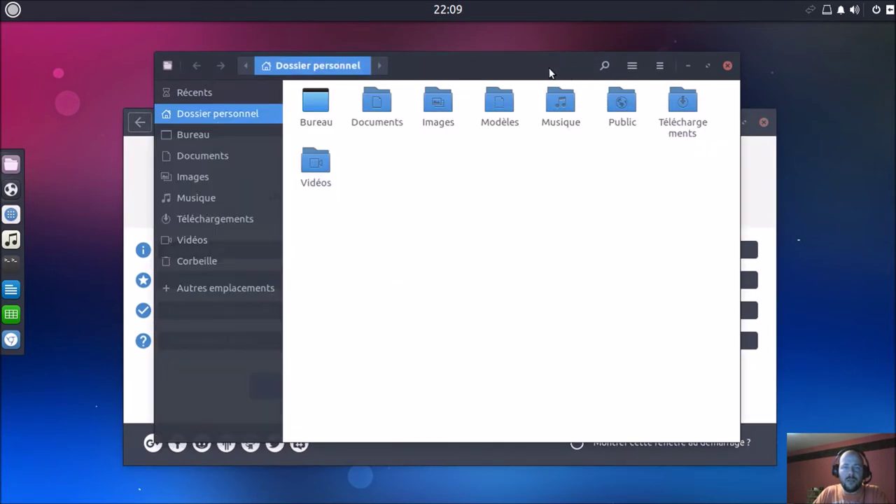
click(166, 67)
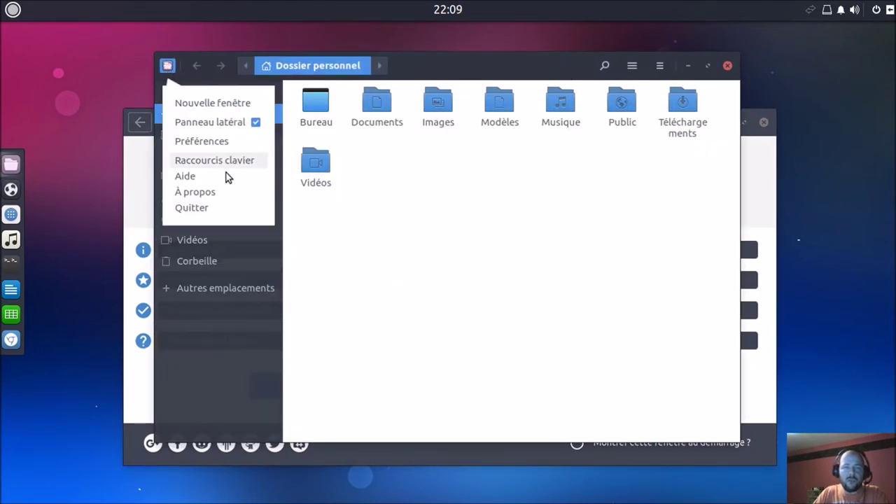
click(224, 192)
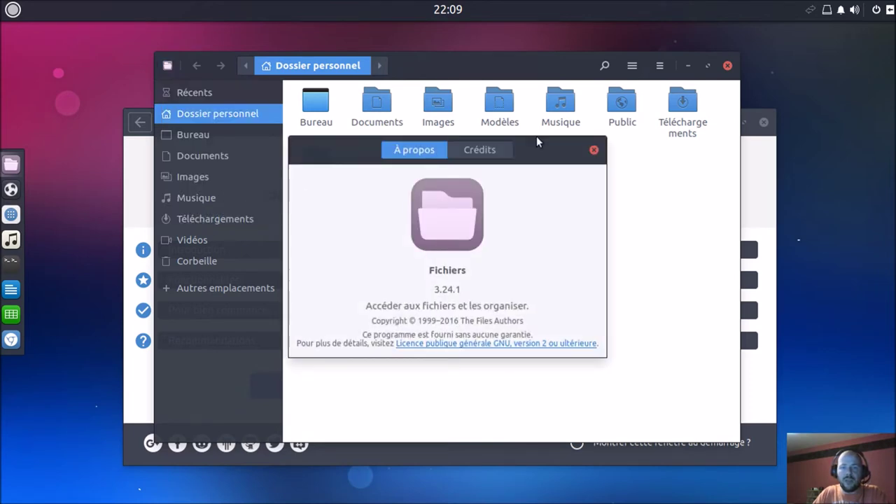
click(593, 150)
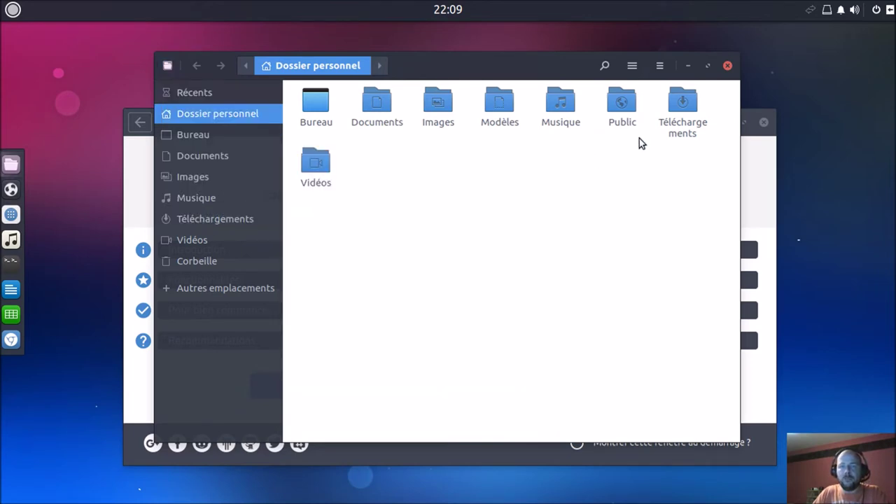
click(728, 67)
drag(627, 131, 626, 87)
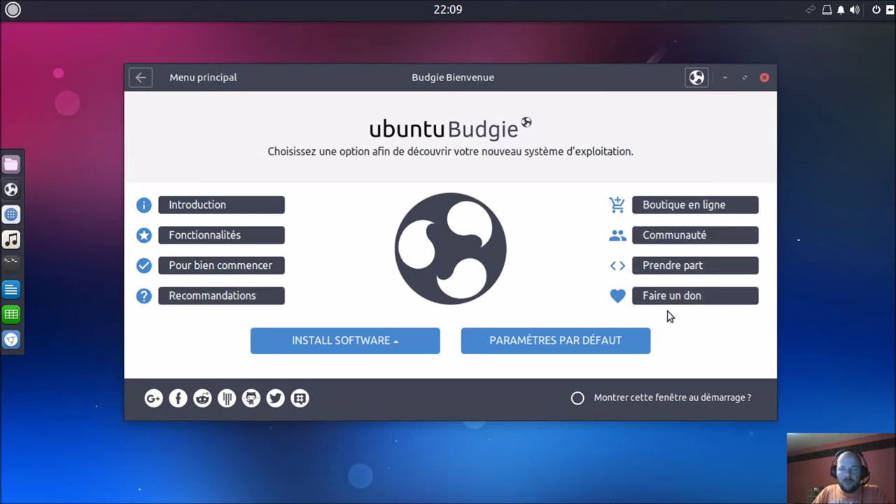
click(765, 78)
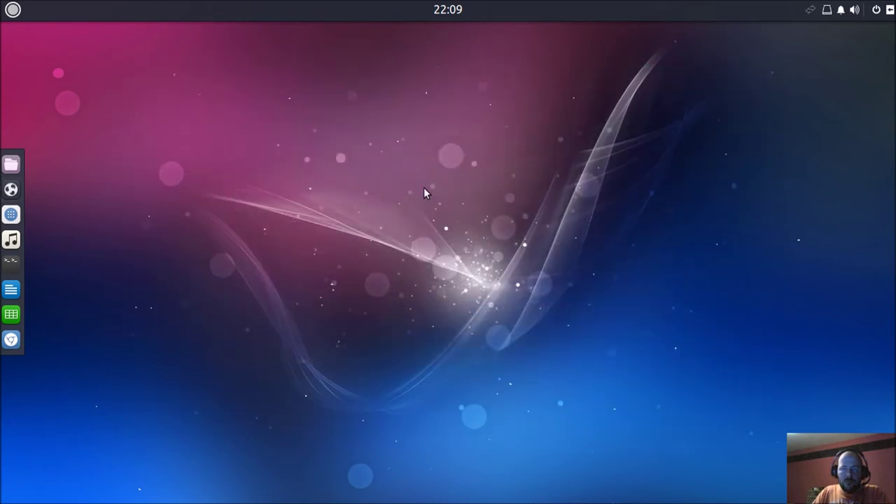
Step: Launch Rhythmbox, close it and the terminal, then start LibreOffice and Chromium from the dock
click(11, 241)
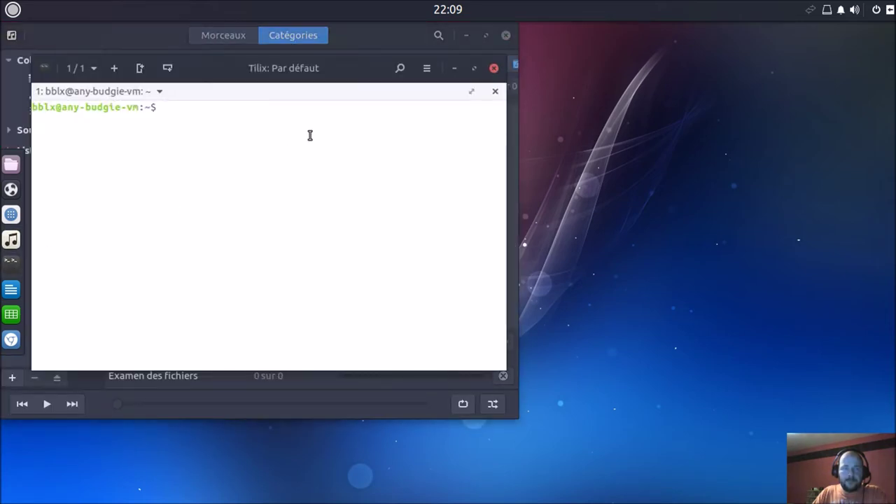
drag(337, 77, 727, 132)
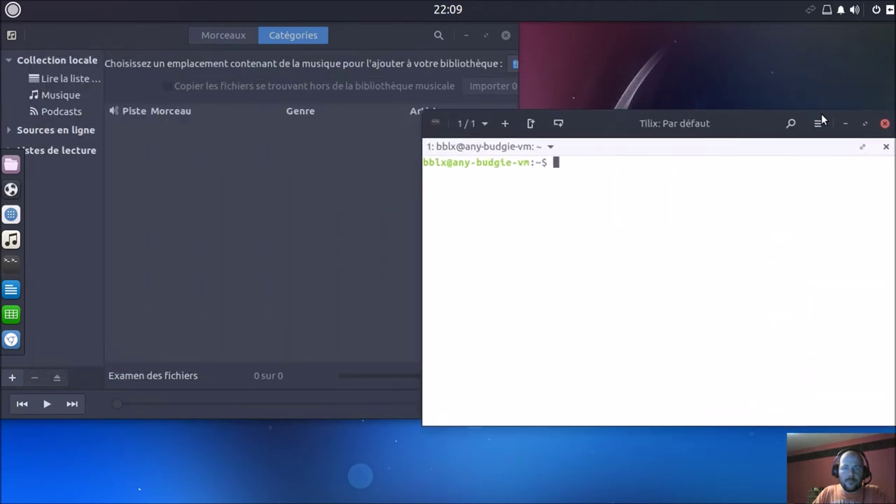
click(884, 124)
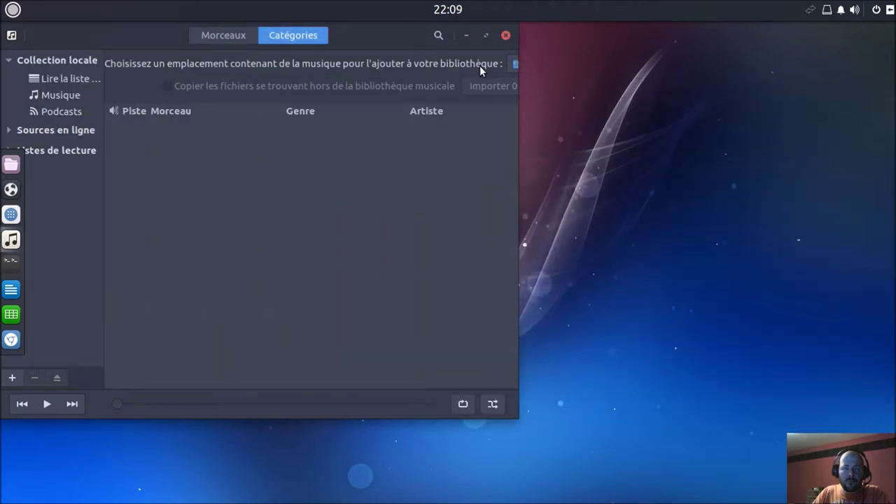
click(505, 35)
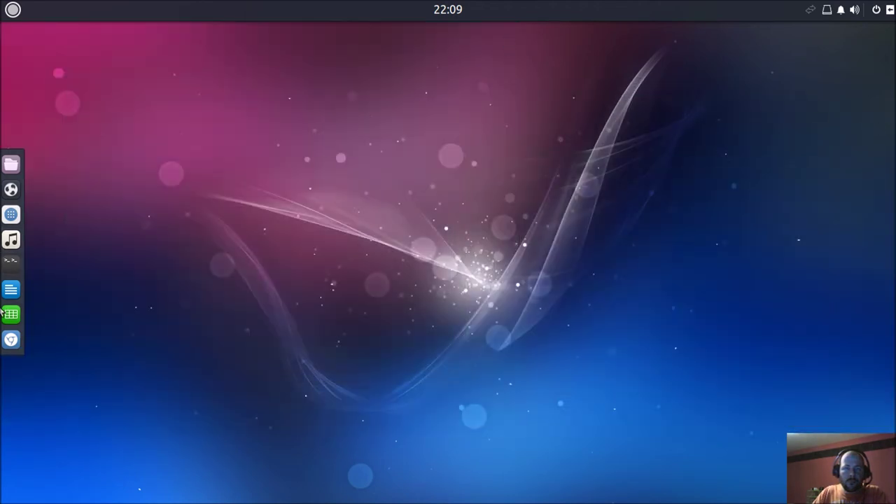
click(12, 290)
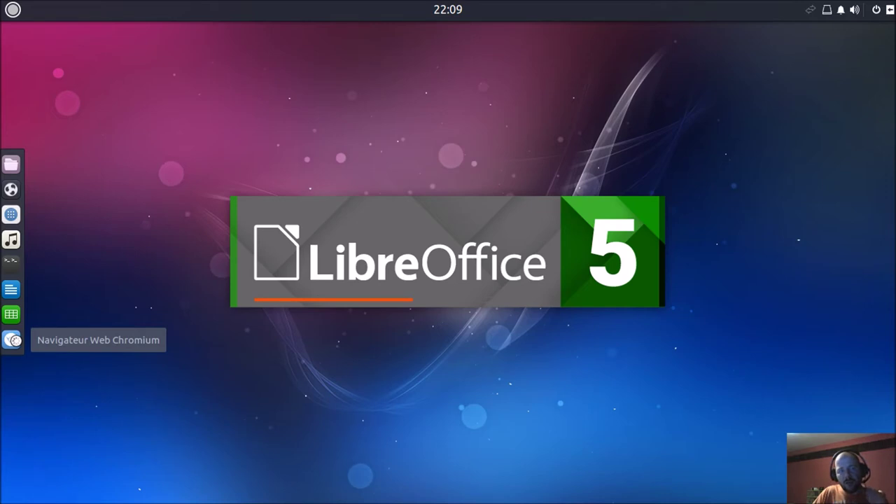
click(12, 340)
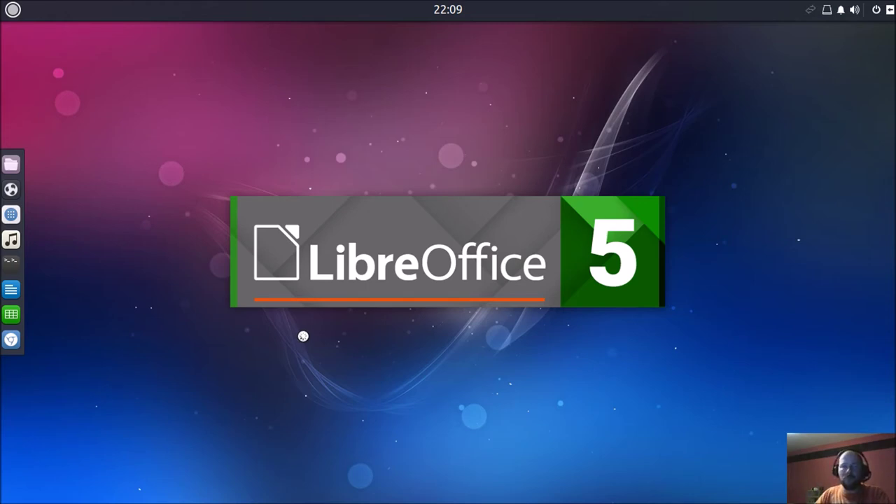
Step: On the 17.04 VM, close Terminix running htop and confirm with Ok
mouse_move(573, 8)
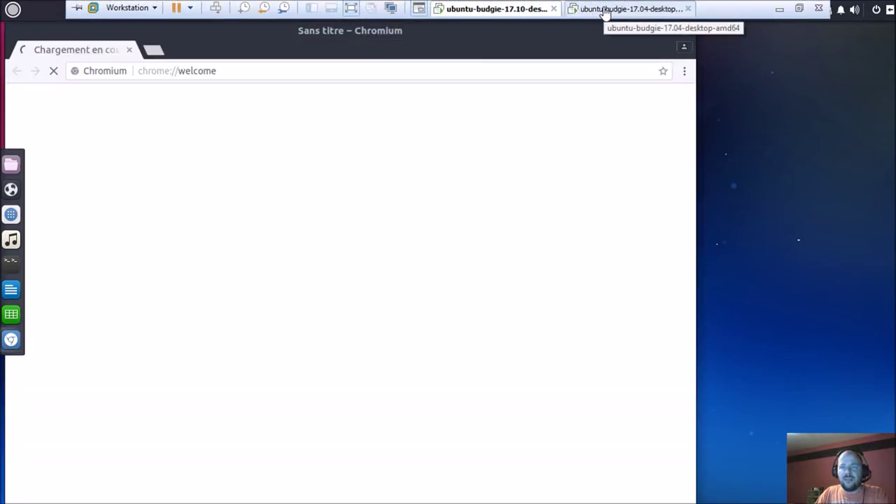
click(605, 9)
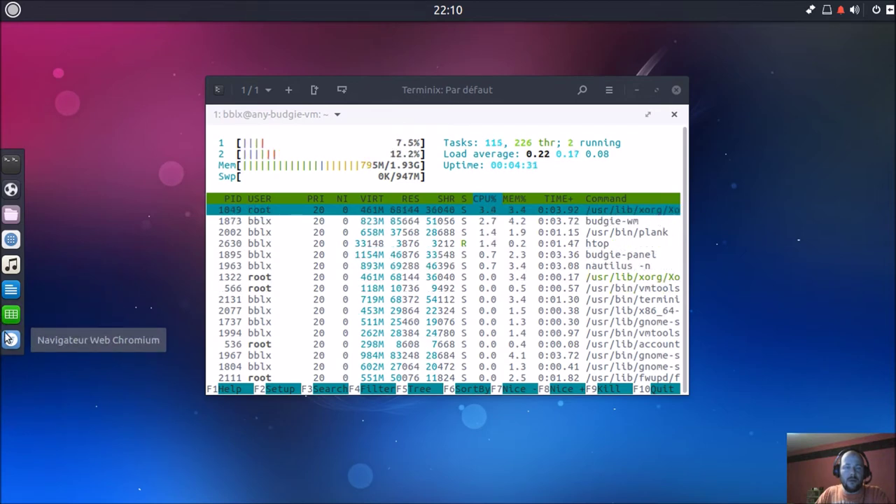
click(677, 90)
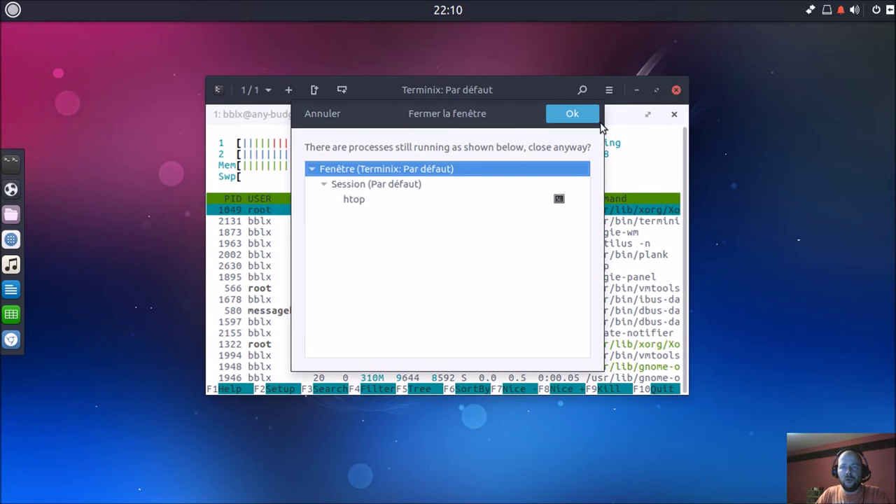
click(592, 120)
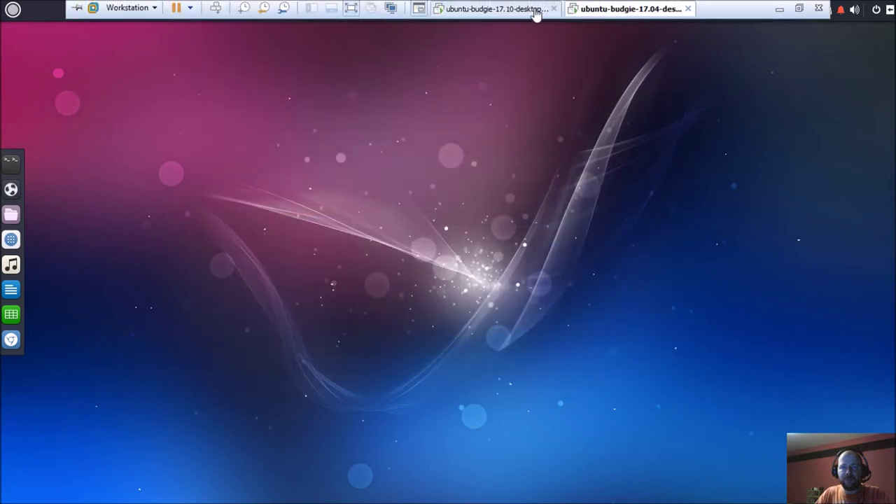
Step: Back on 17.10, close Chromium and check the LibreOffice version under Aide > À propos
click(507, 10)
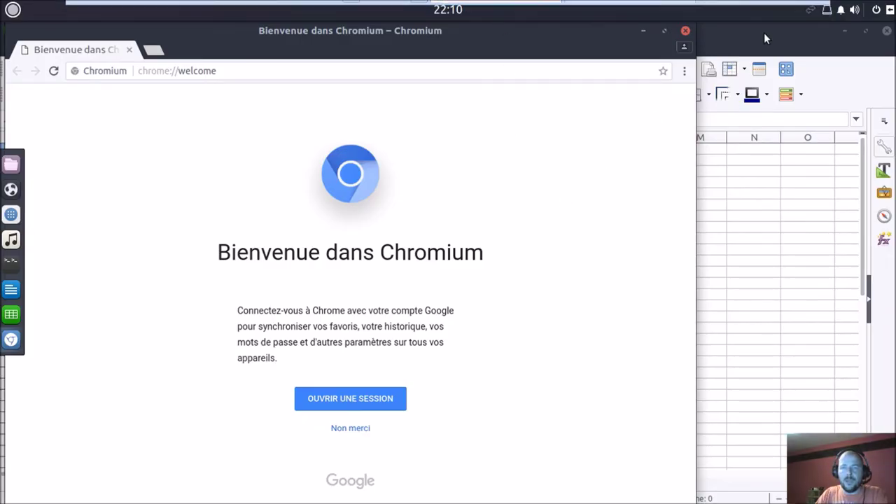
click(685, 31)
click(421, 48)
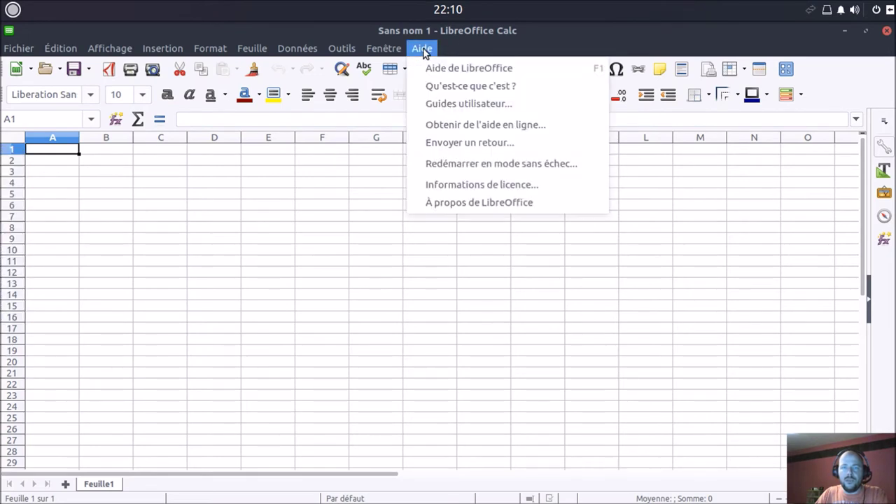
click(469, 203)
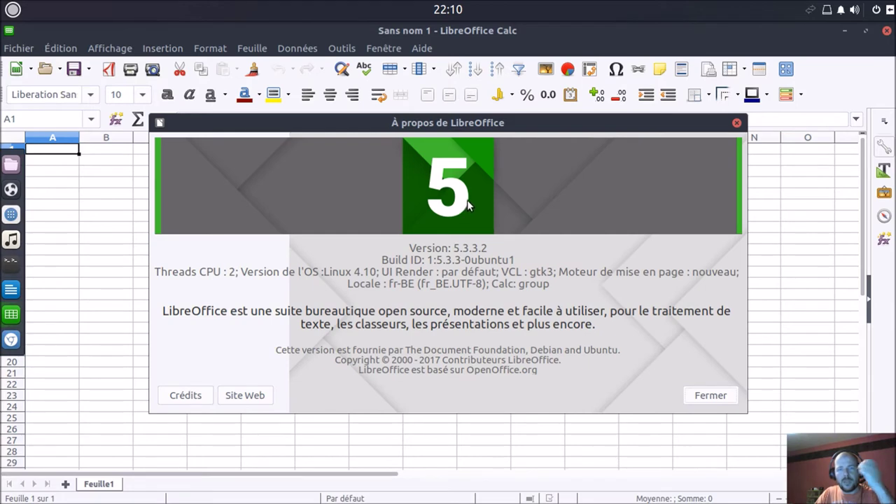
click(708, 394)
Step: Close the empty Calc spreadsheet and Writer document via Fichier > Fermer
click(19, 48)
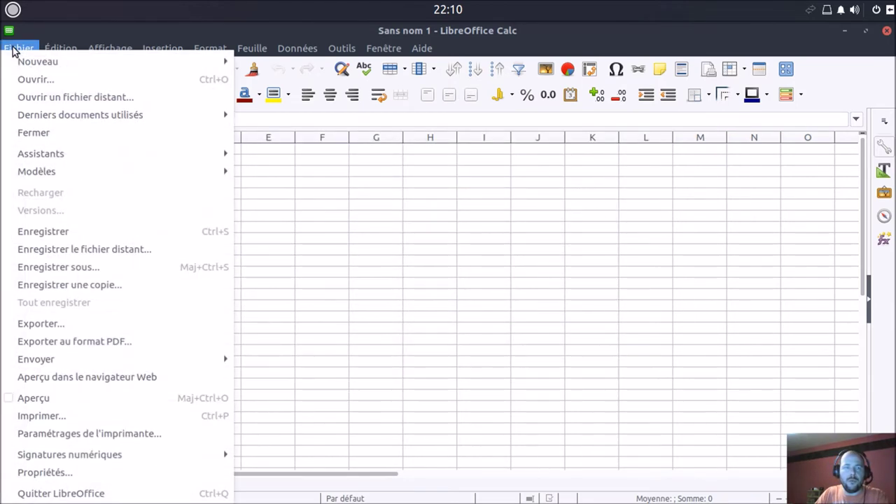
mouse_move(251, 47)
mouse_move(19, 48)
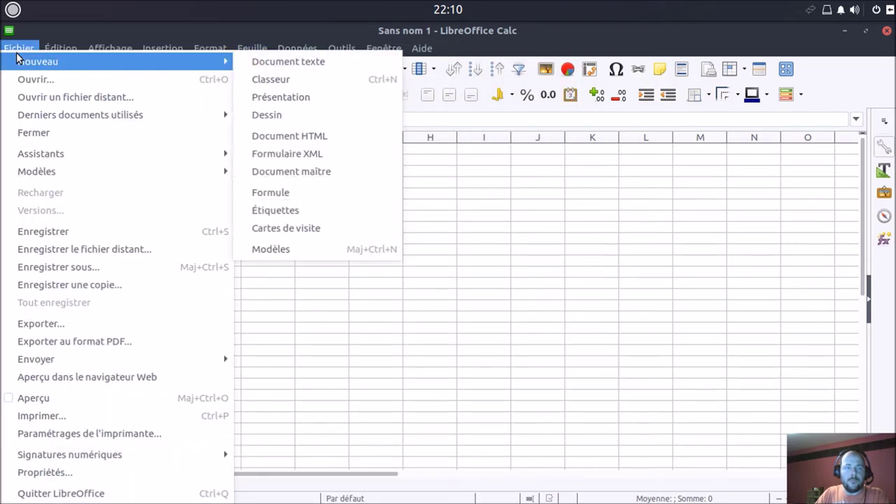
click(28, 133)
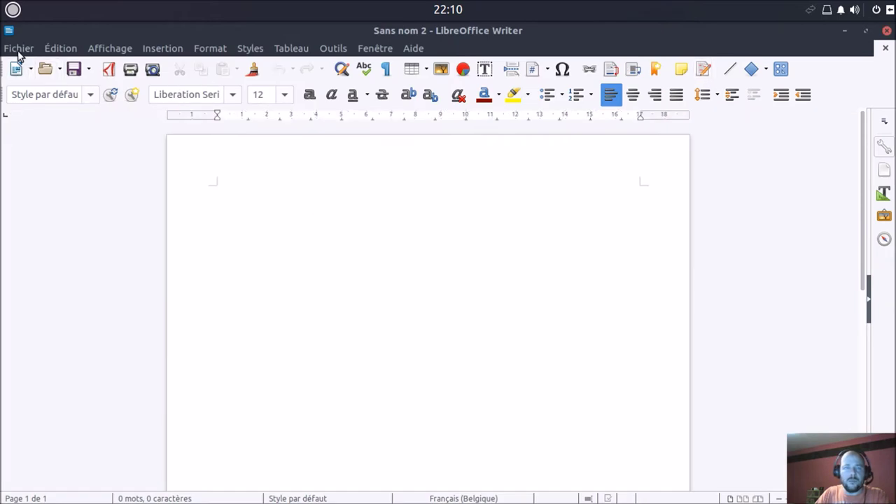
click(19, 49)
click(43, 132)
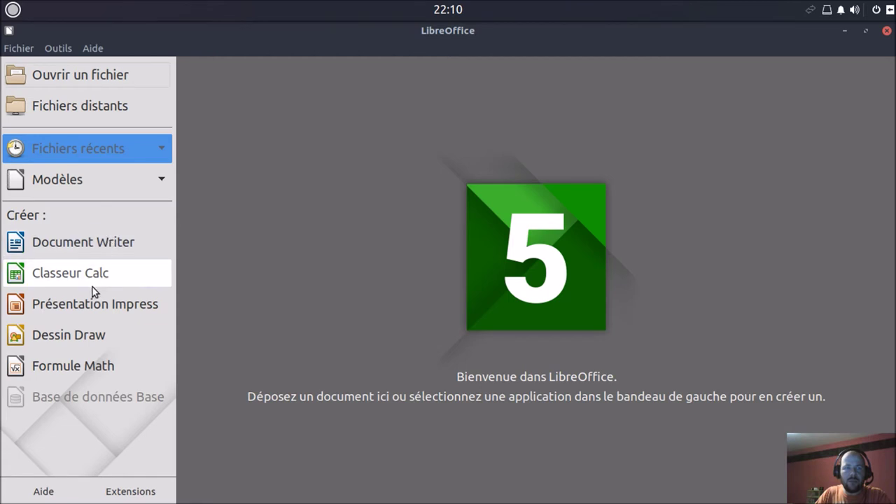
Step: Create a new Impress presentation, dismiss the template chooser, and close it
click(101, 314)
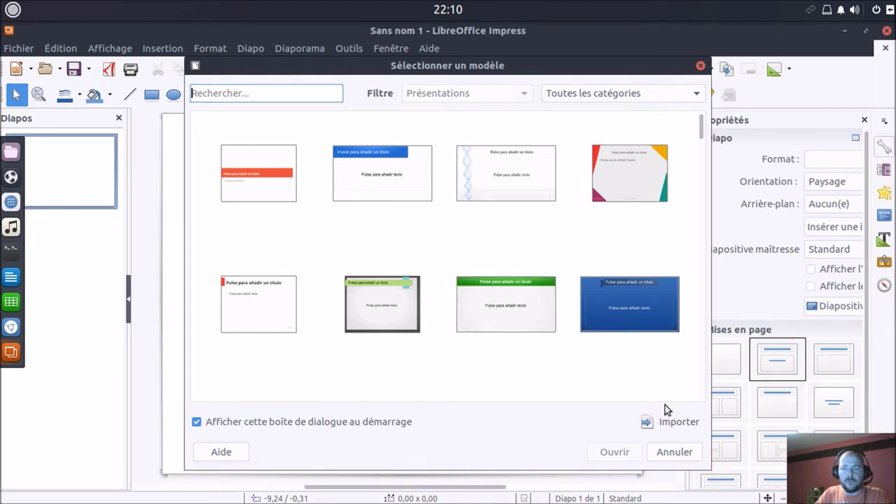
click(682, 448)
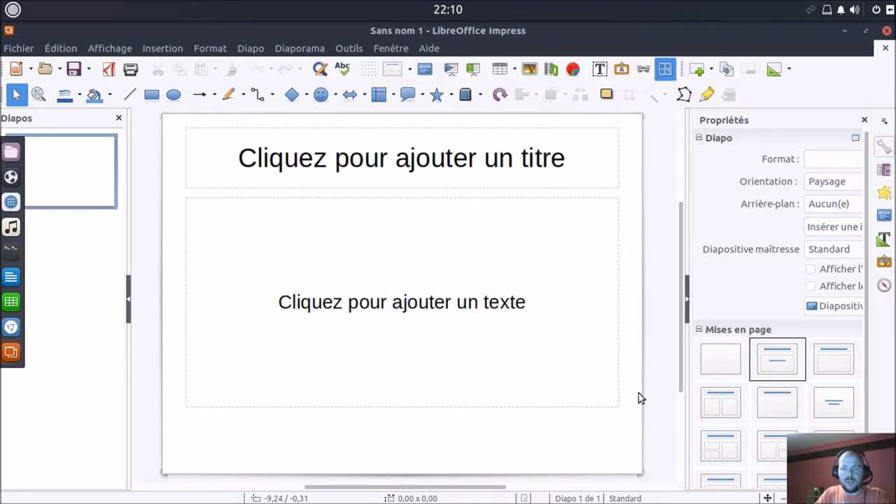
click(12, 51)
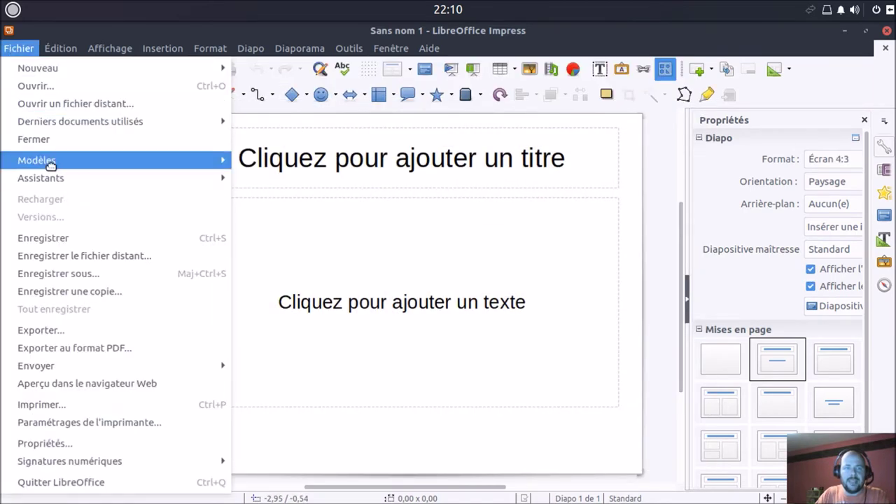
click(51, 138)
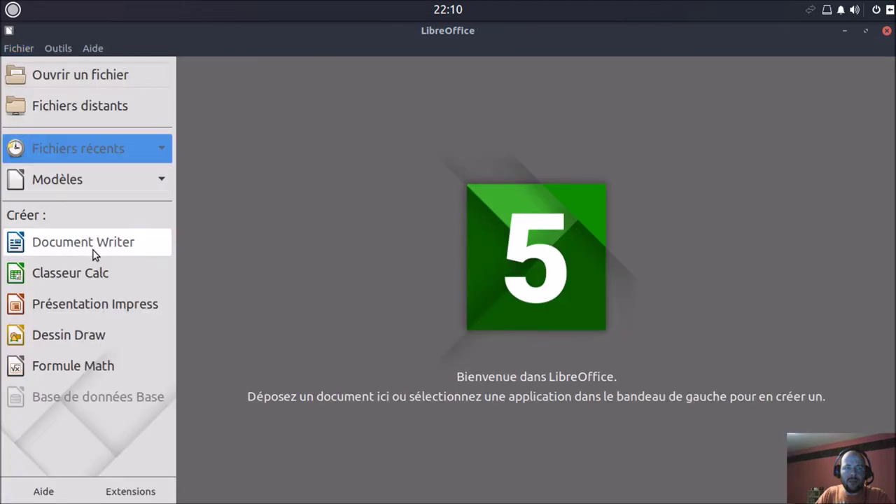
Step: Open and close new Draw and Math documents, then quit LibreOffice
click(107, 327)
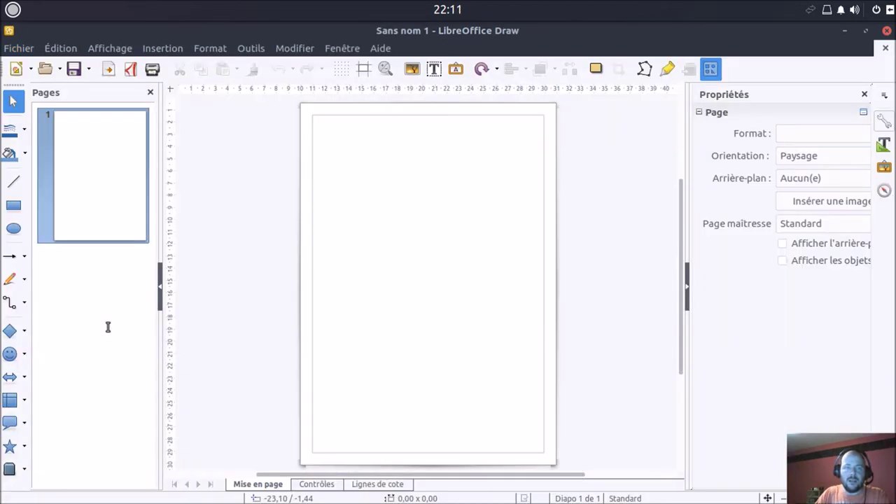
click(18, 48)
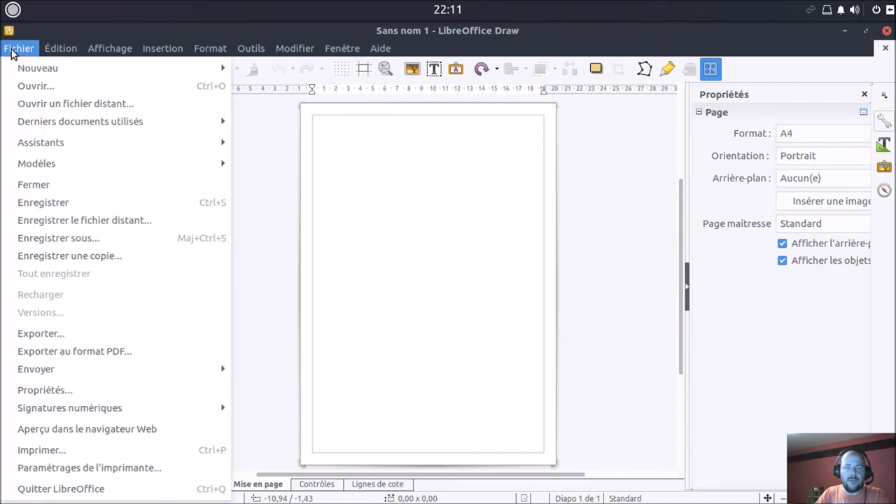
click(55, 184)
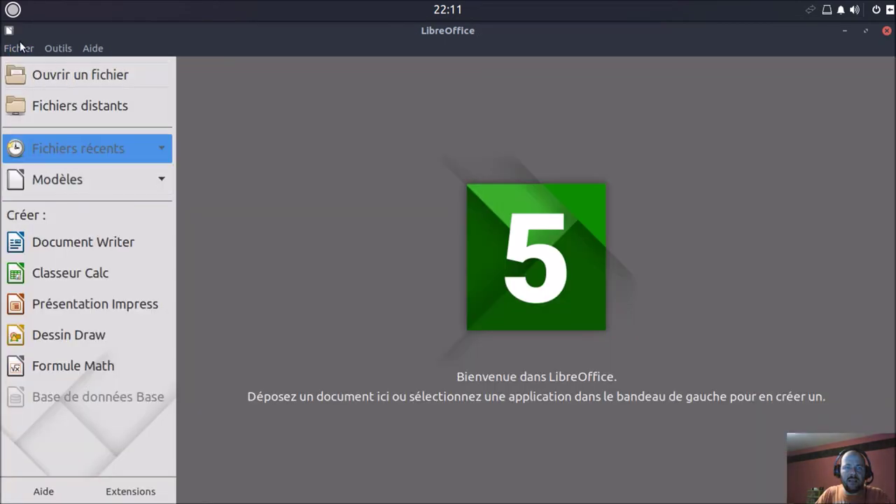
click(111, 365)
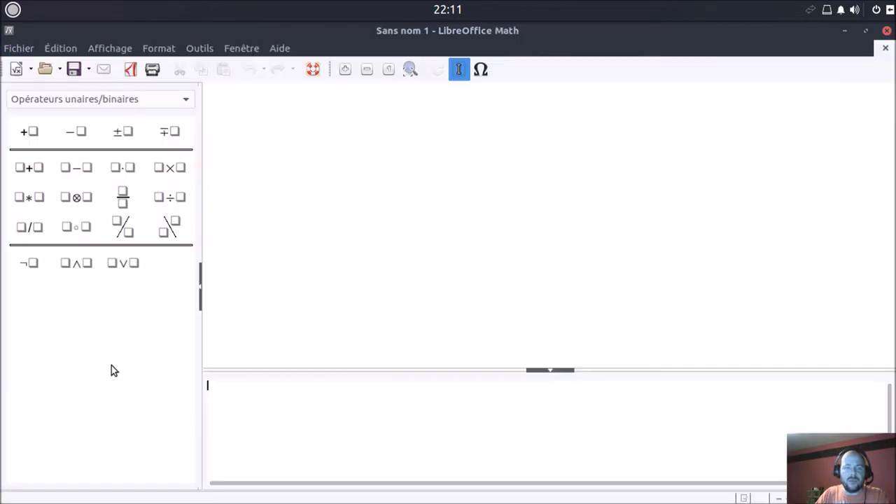
click(15, 48)
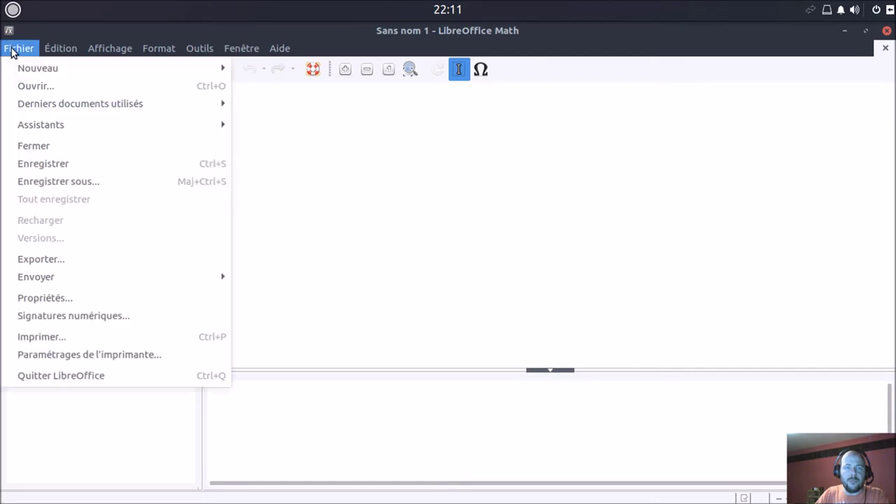
click(36, 145)
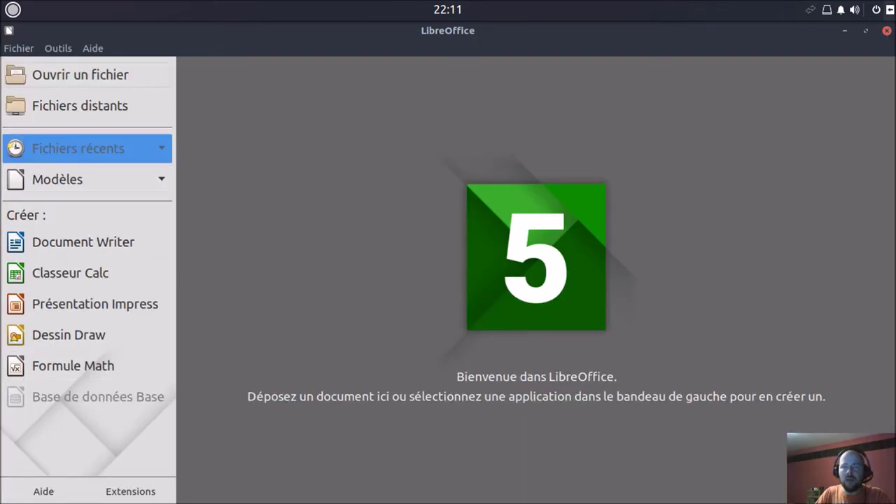
click(886, 32)
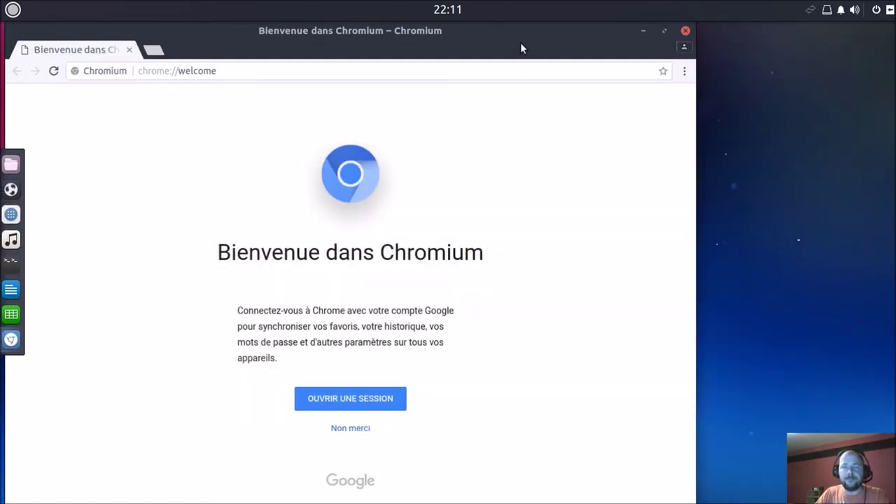
Step: Maximize Chromium and open its About page, confirming version 59.0.3071.109
click(764, 32)
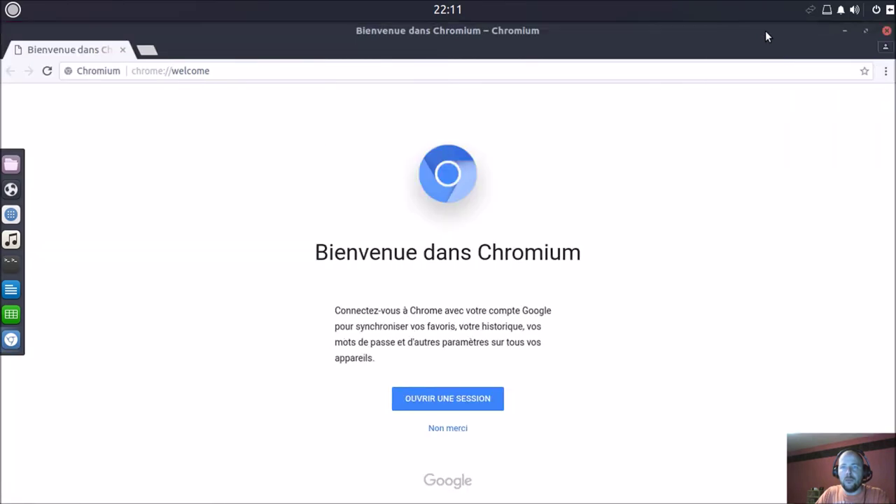
click(886, 71)
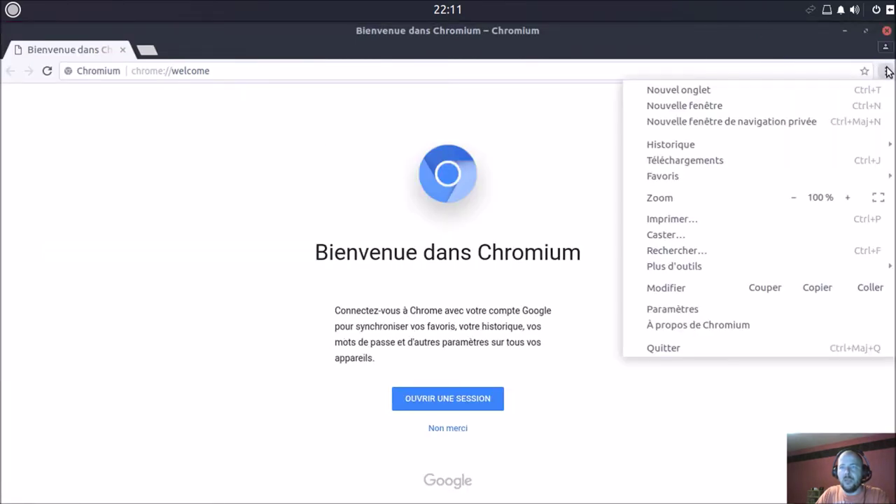
click(735, 326)
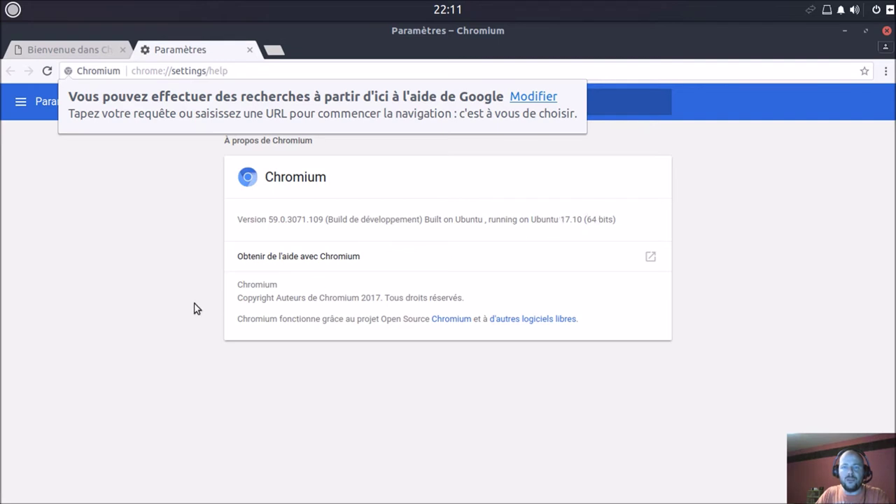
Step: Close the settings tab and quit Chromium, leaving the empty desktop
click(256, 135)
click(250, 51)
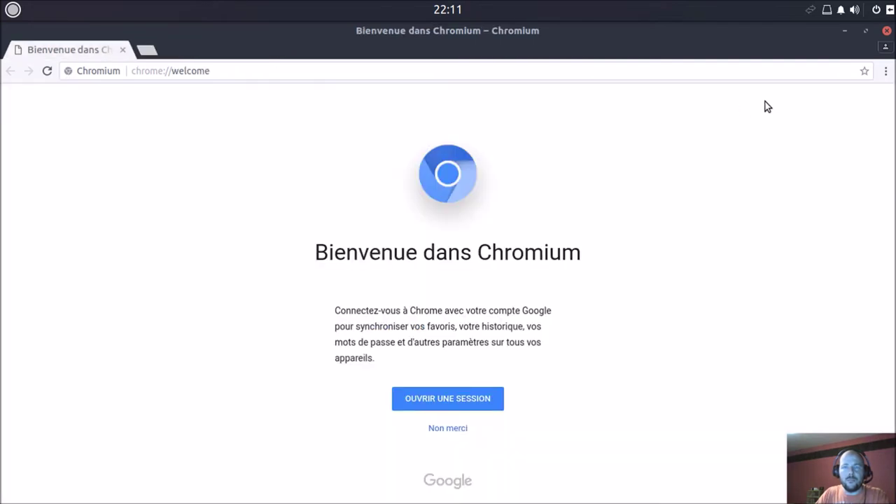
click(886, 31)
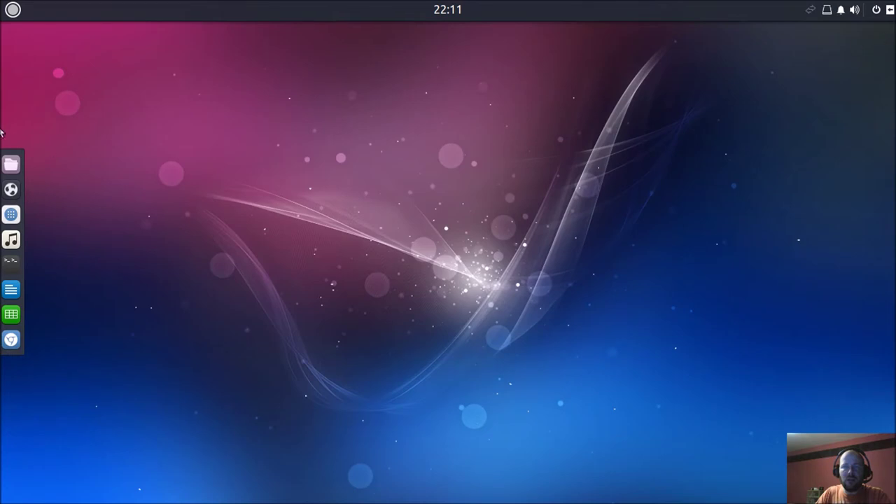
Step: Search the Budgie menu for 'chr', 'wri' and 'cal', then close it and right-click the desktop
click(11, 9)
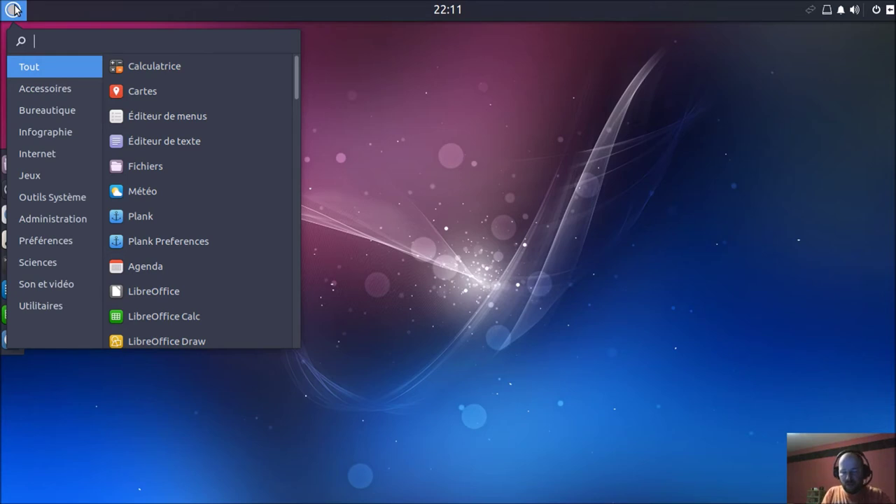
text(chr)
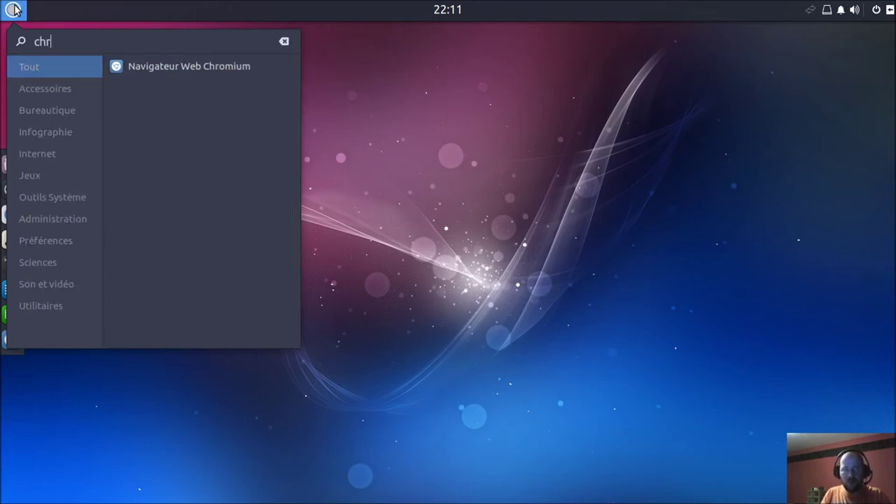
key(BackSpace)
key(BackSpace)
key(BackSpace)
text(wri)
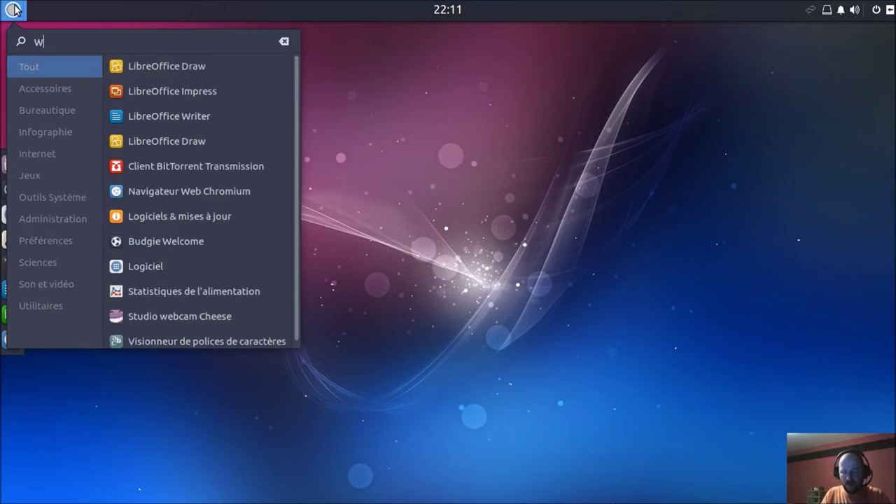
key(BackSpace)
key(BackSpace)
key(BackSpace)
text(cal)
key(BackSpace)
key(BackSpace)
key(BackSpace)
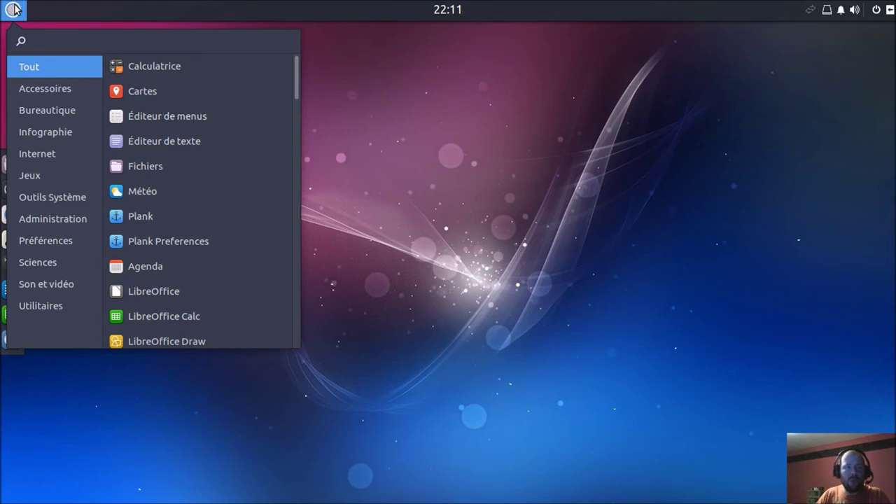
click(444, 75)
right_click(261, 118)
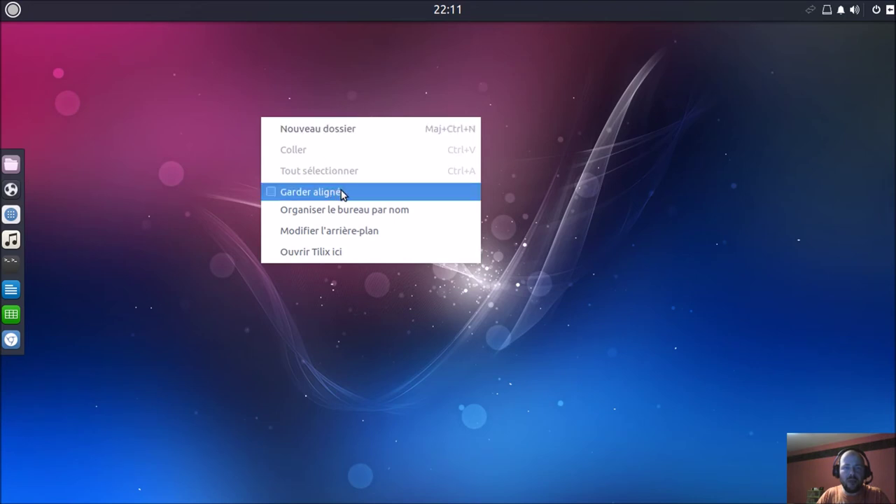
Step: Launch Tilix from the desktop, confirm version 1.5.6 in About, close it, then reopen the desktop menu
click(378, 256)
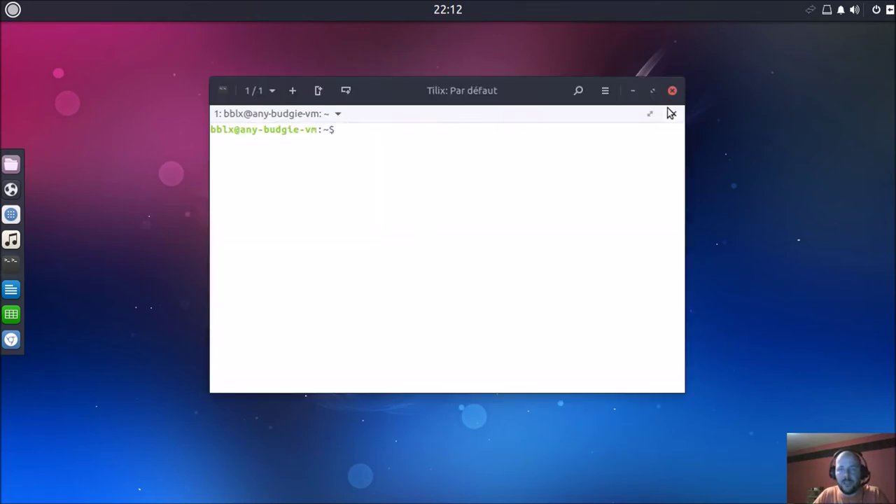
click(223, 91)
click(263, 199)
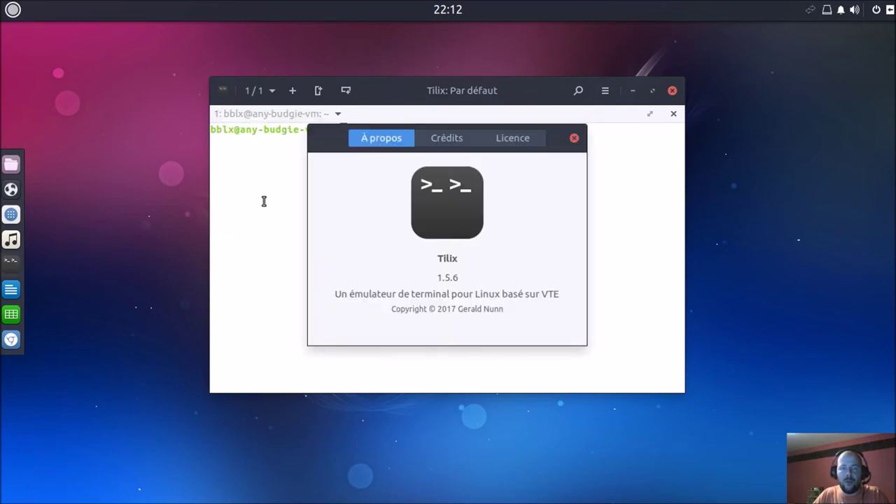
click(573, 139)
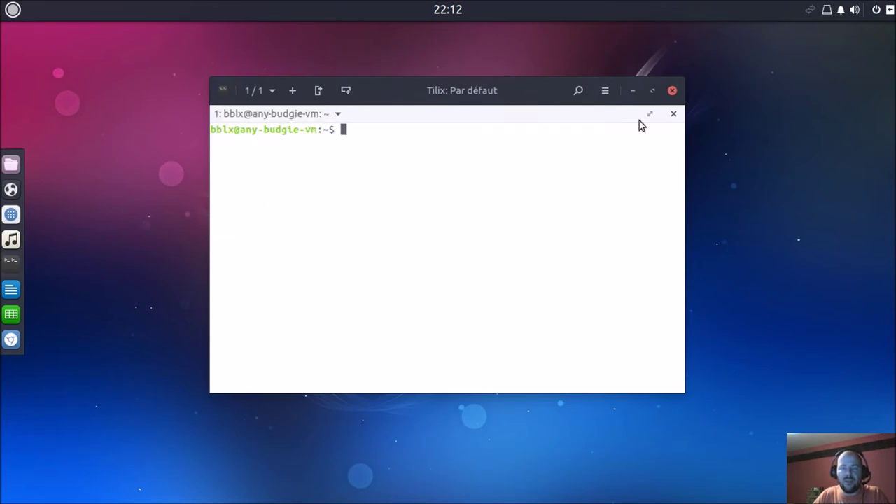
click(672, 90)
right_click(245, 147)
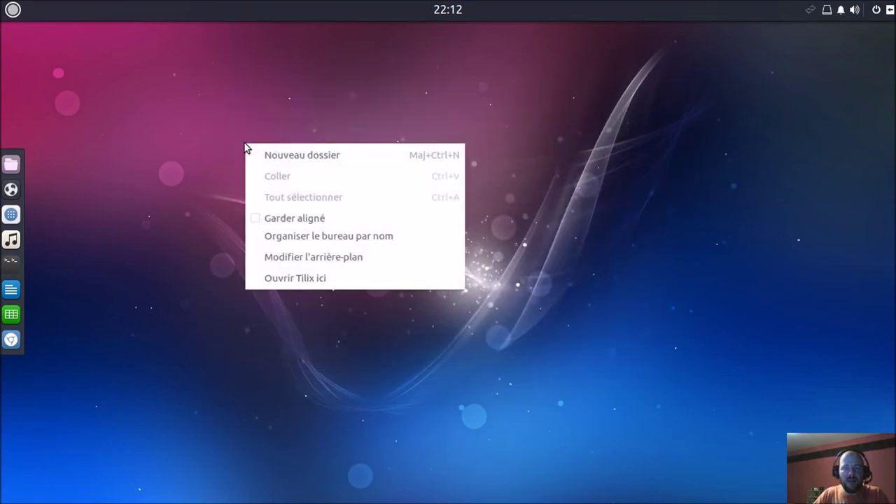
Step: Open the background settings and apply the purple curved-lines wallpaper to the desktop
click(282, 257)
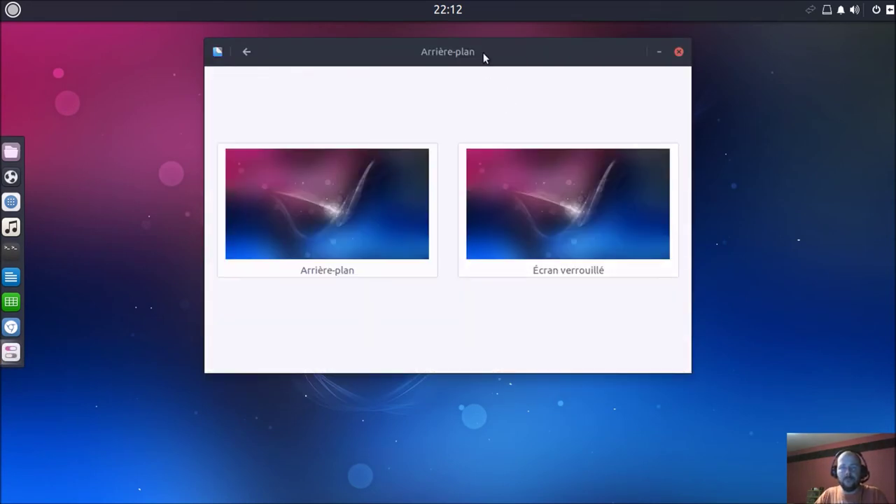
click(318, 238)
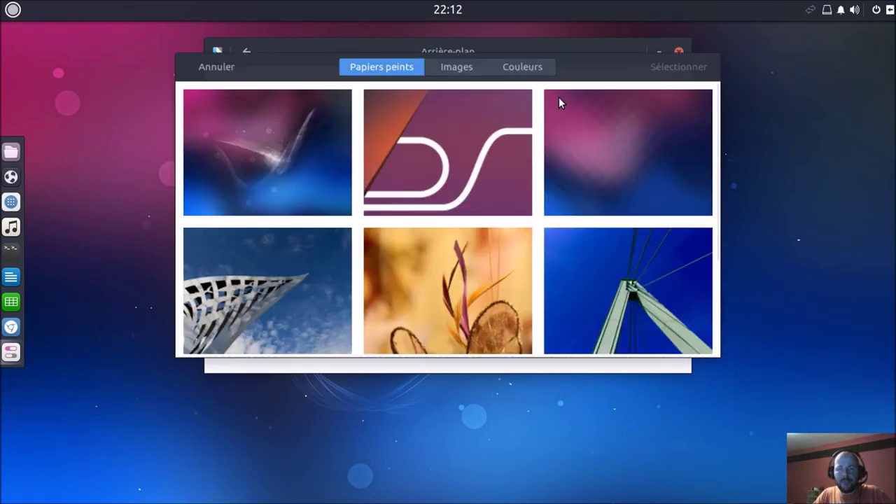
drag(584, 79, 594, 121)
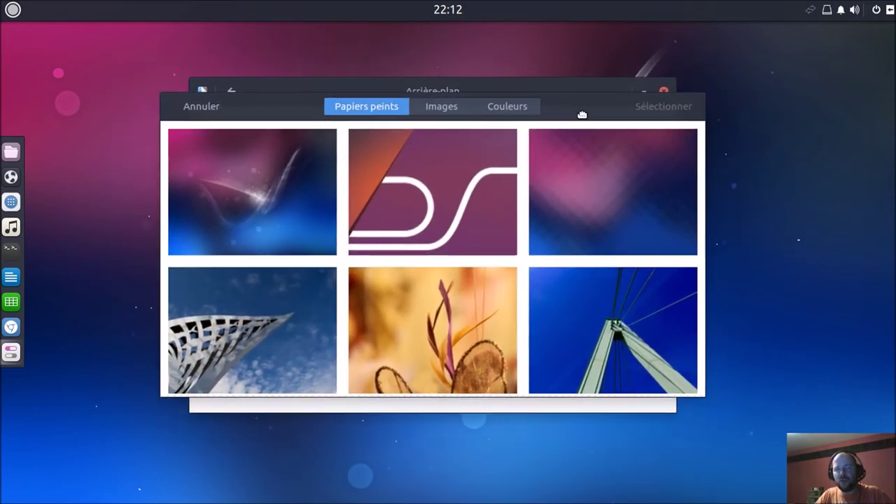
click(464, 177)
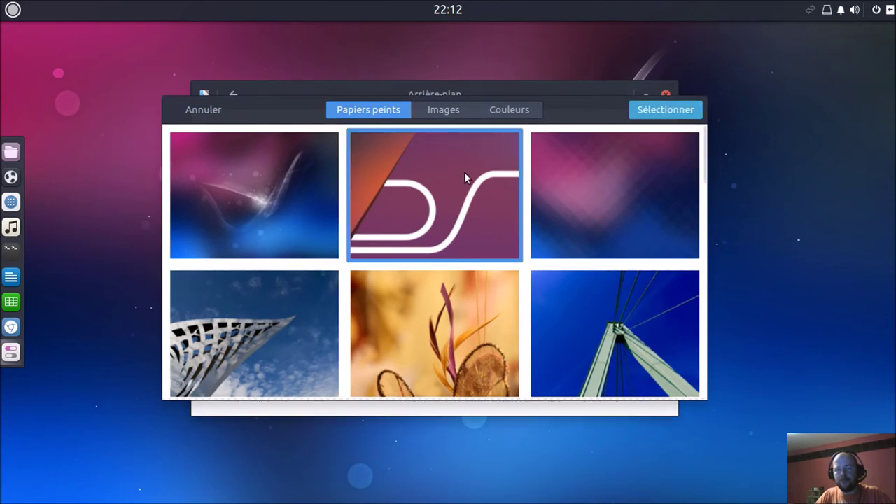
double_click(464, 172)
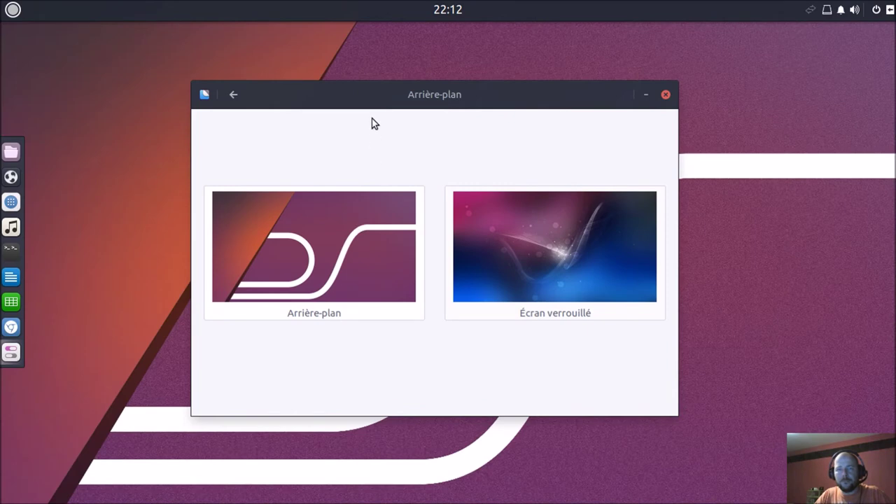
Step: Try the blurry pink-blue wallpaper as the desktop background
drag(370, 103, 220, 137)
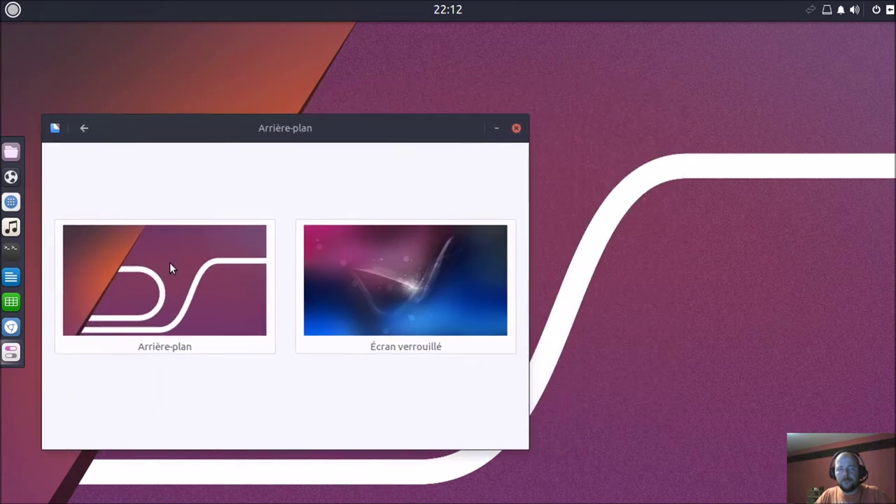
click(170, 266)
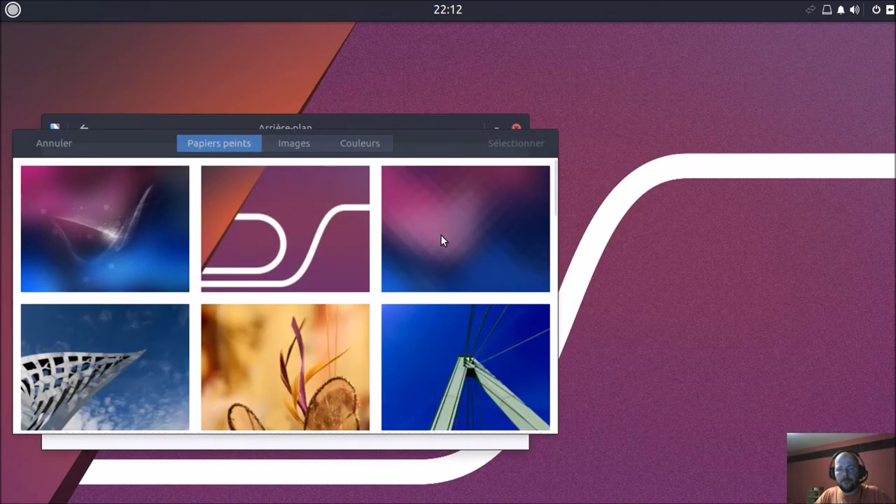
double_click(441, 240)
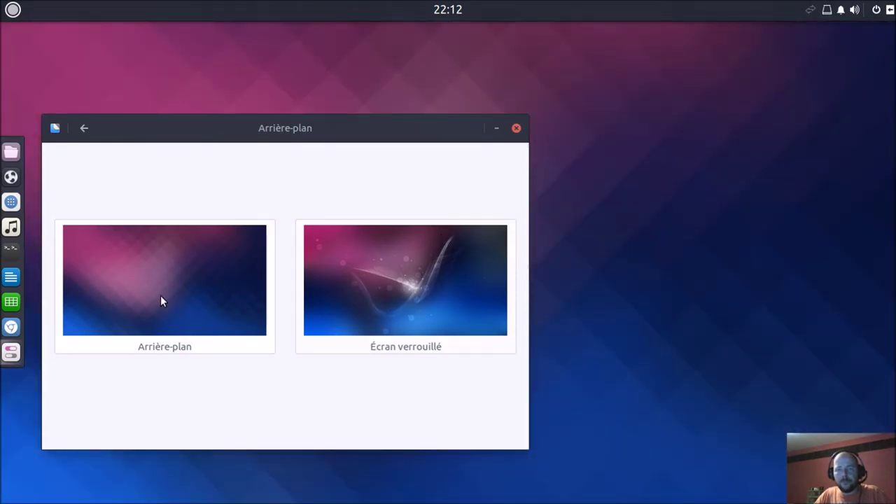
Step: Set the orange gradient as the desktop background
click(160, 296)
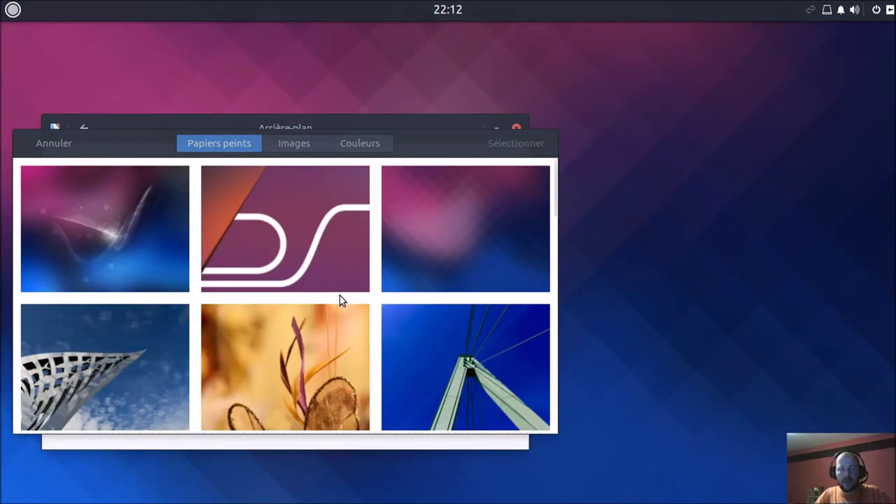
scroll(339, 296, down, 8)
scroll(340, 298, down, 10)
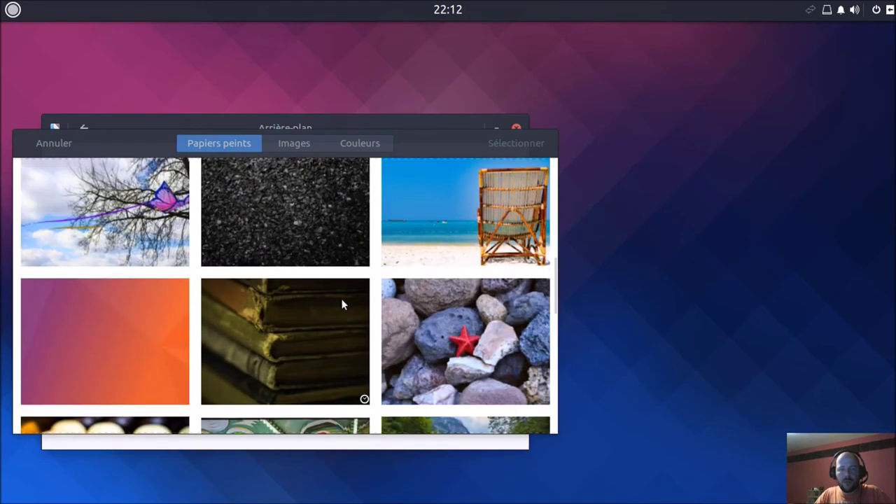
scroll(341, 298, up, 6)
scroll(341, 298, down, 19)
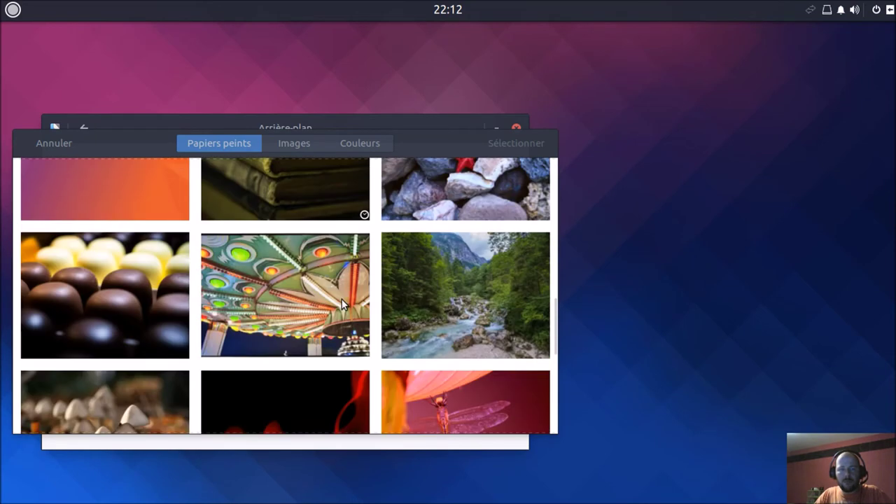
scroll(342, 299, up, 16)
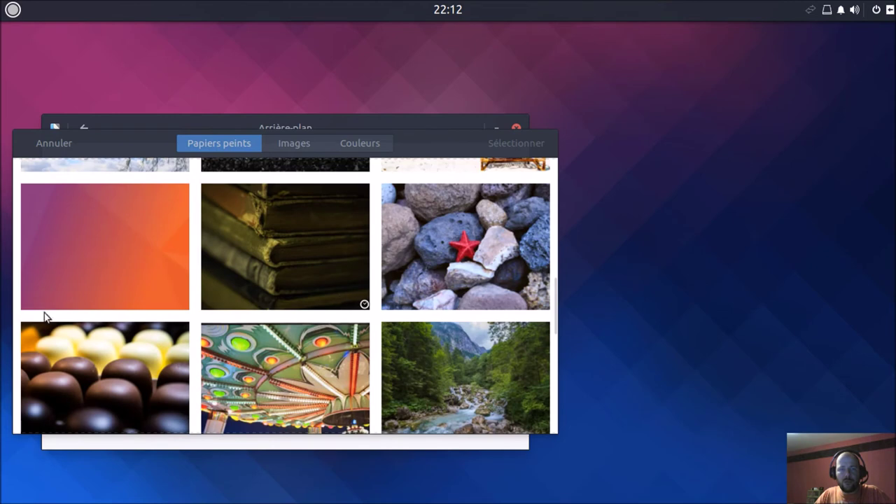
double_click(50, 258)
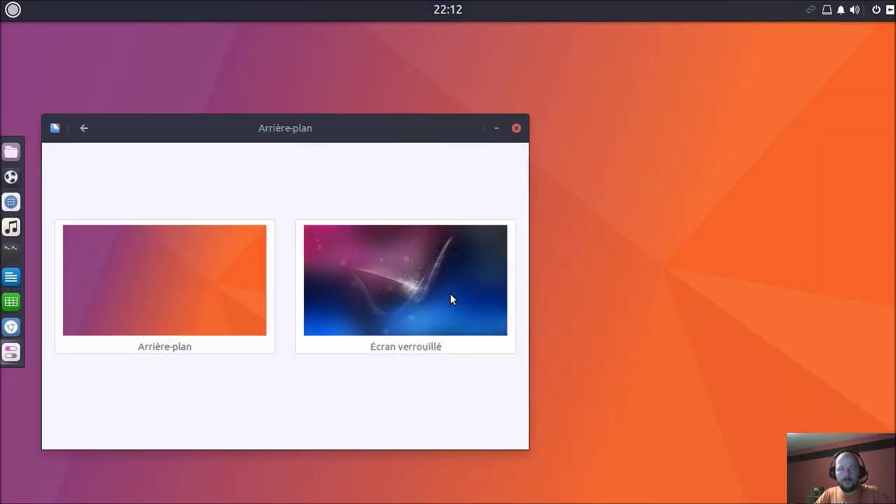
Step: Select the orange gradient for the lock screen and close the background settings
click(450, 294)
scroll(305, 290, down, 2)
scroll(301, 287, down, 10)
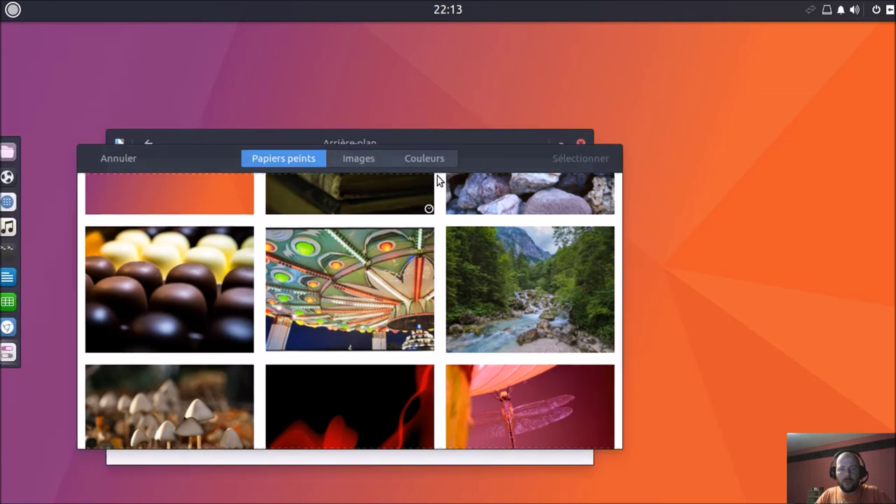
click(201, 210)
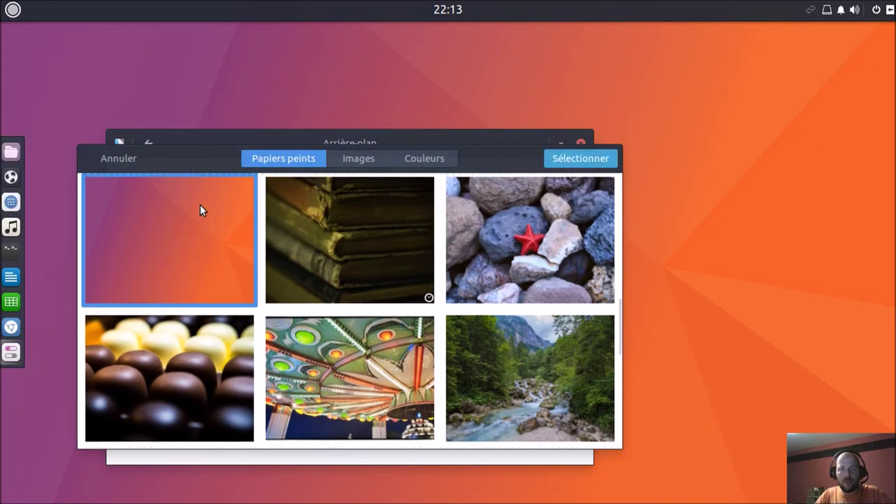
click(565, 159)
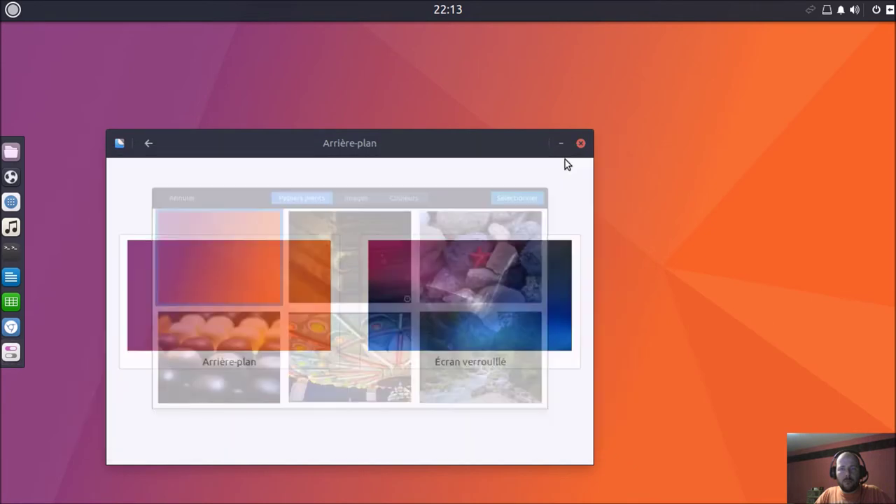
click(580, 144)
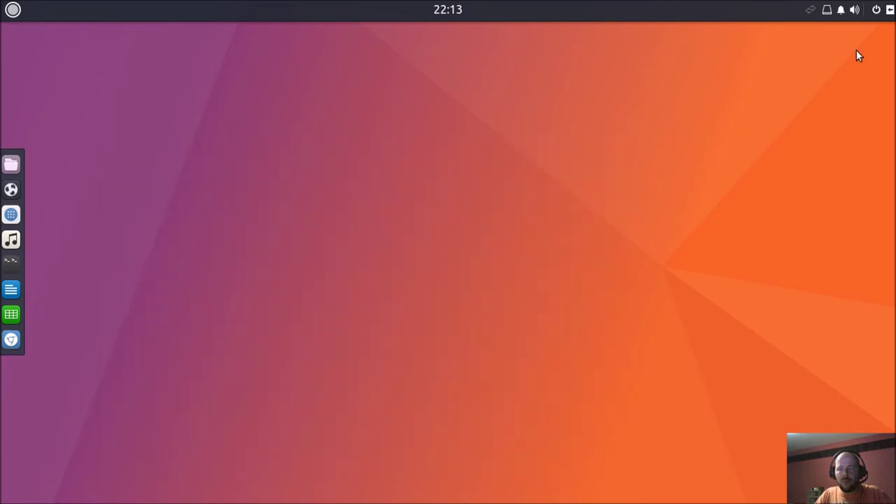
Step: Log out of the Budgie session and enter the password at the greeter
click(875, 11)
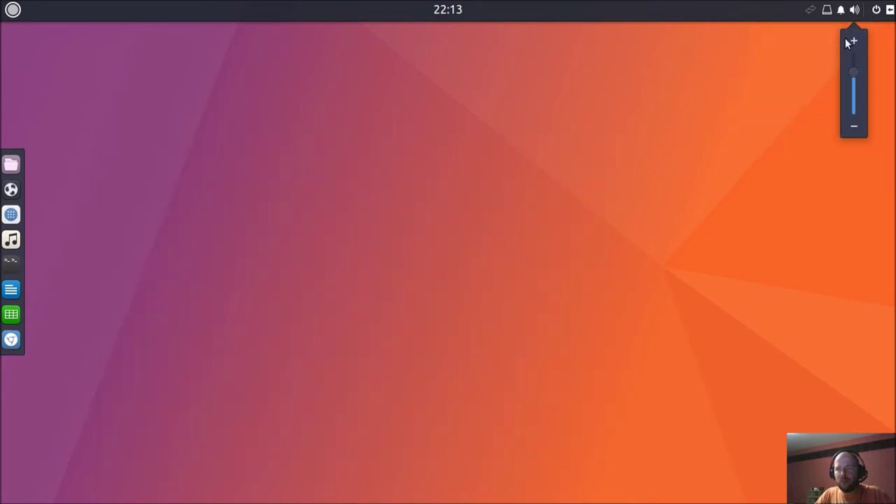
click(868, 46)
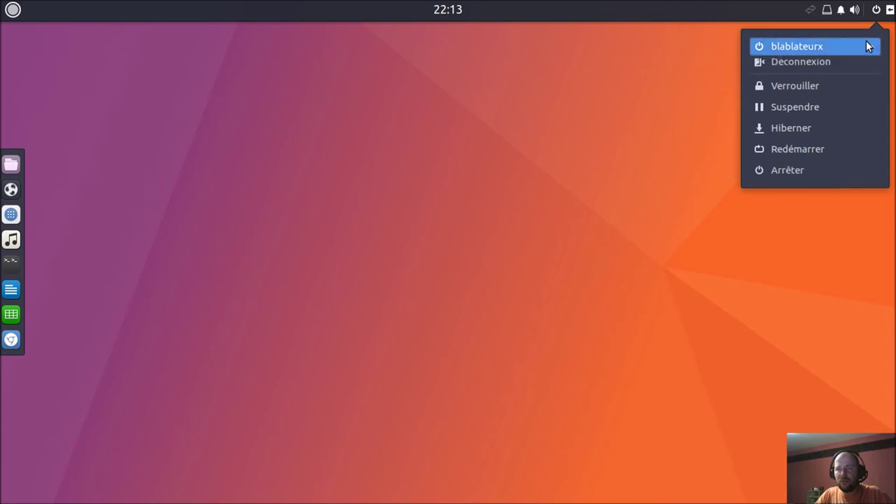
click(837, 70)
click(533, 302)
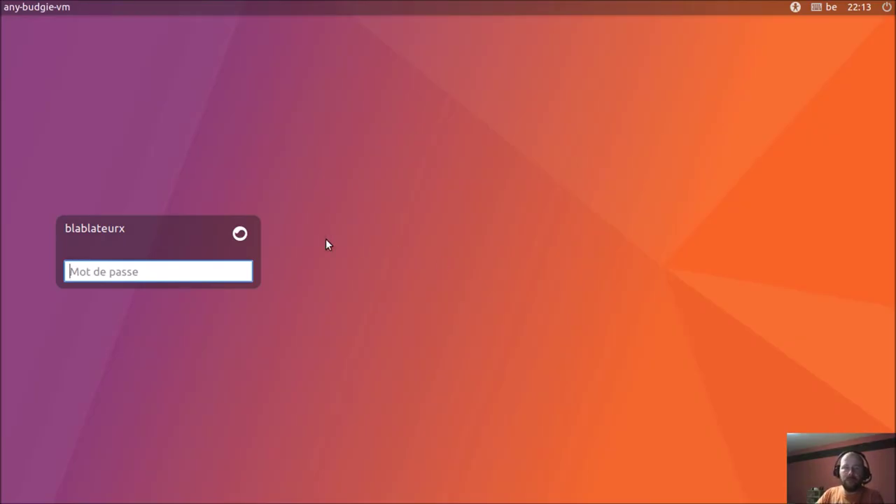
text(••••••)
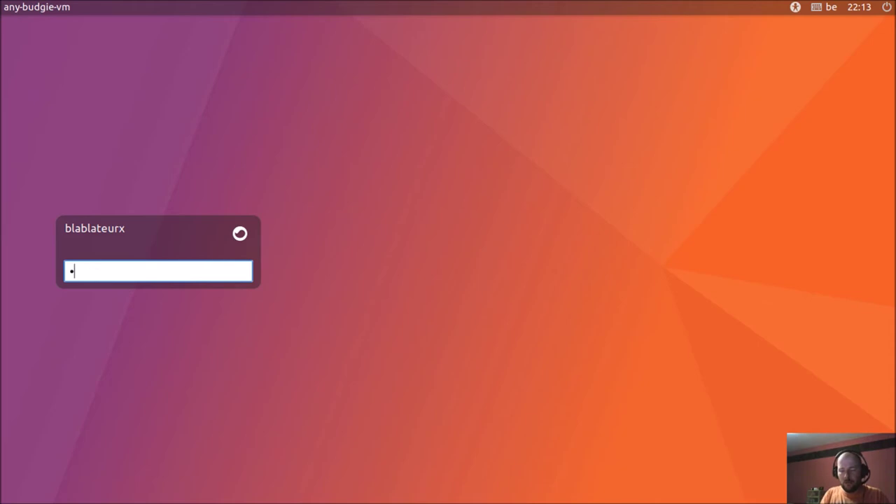
key(Return)
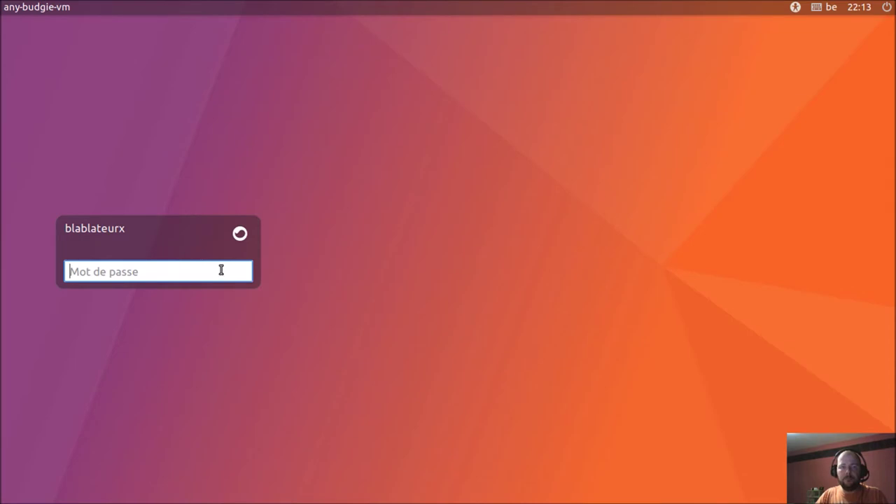
text(aaaaaa)
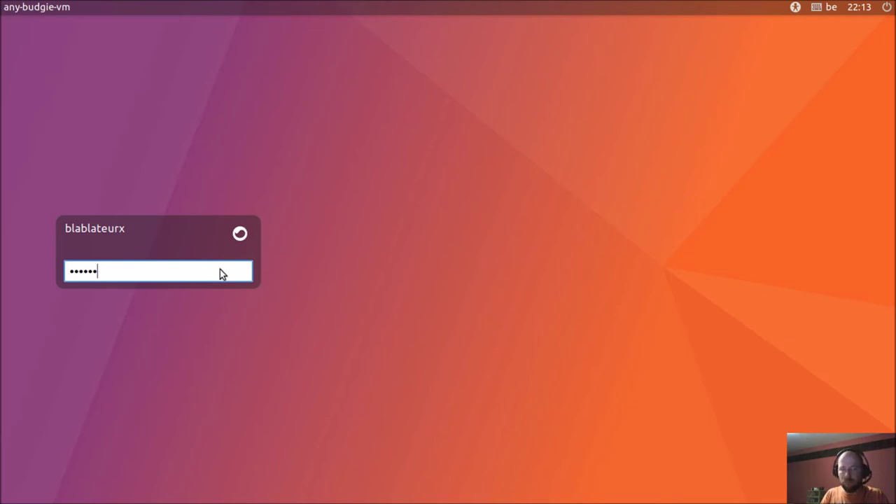
key(Return)
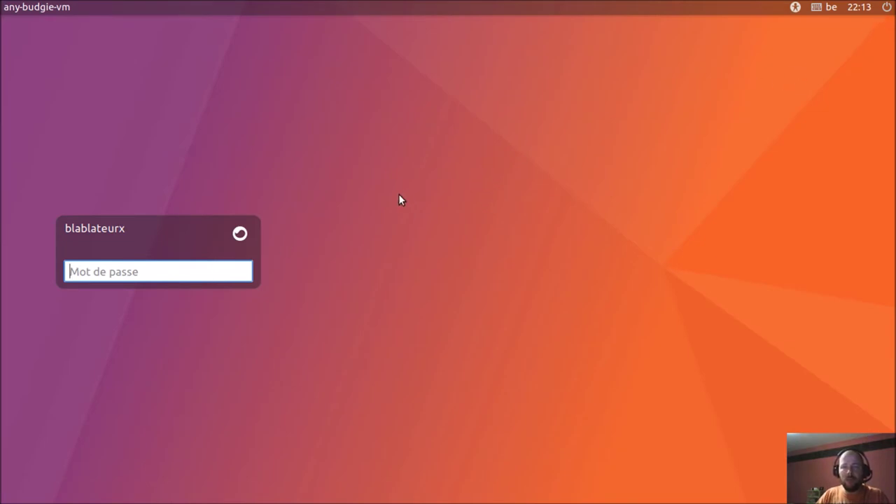
Step: Choose the GNOME session at the login screen and sign in with the password
click(241, 234)
click(128, 288)
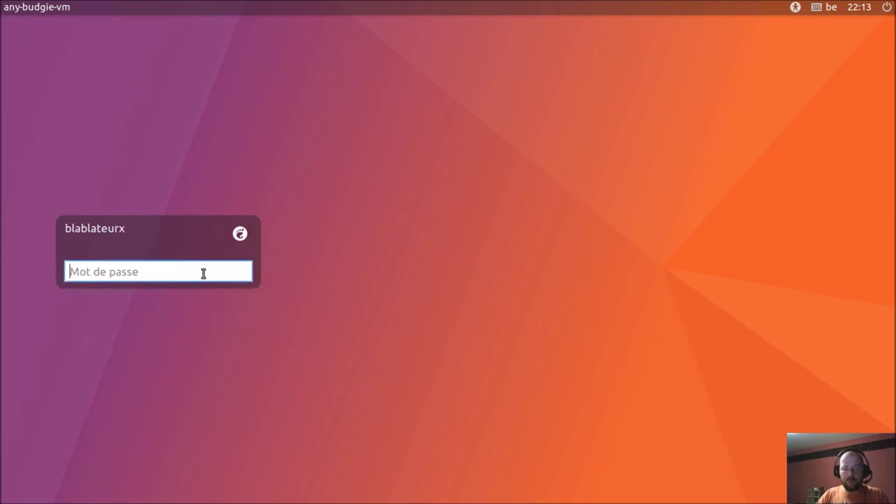
text(••••••)
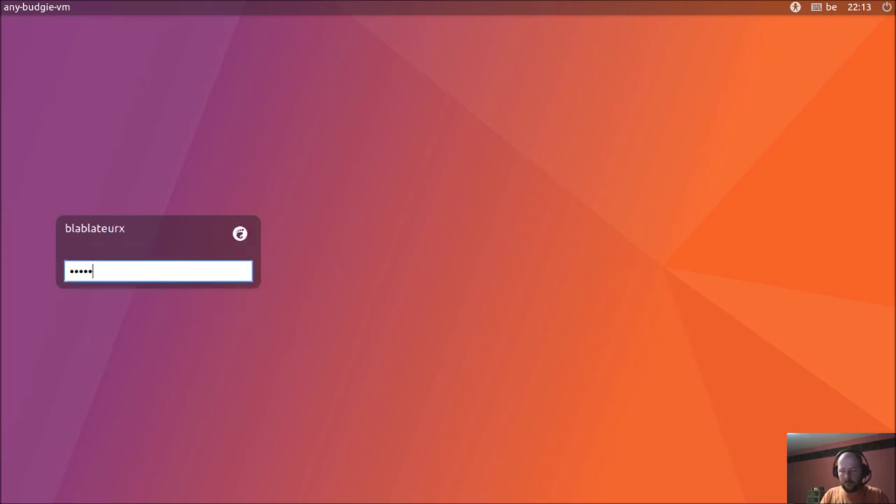
key(Return)
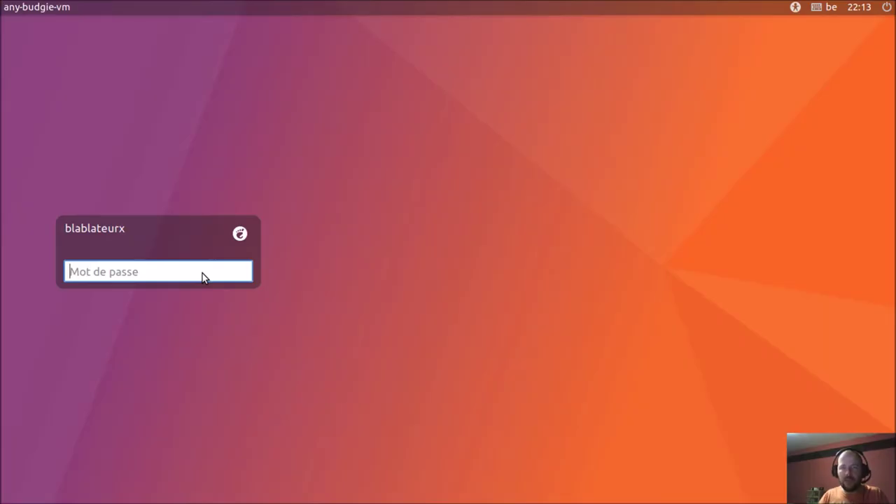
Step: Restart the virtual machine from the login screen's power options
click(886, 7)
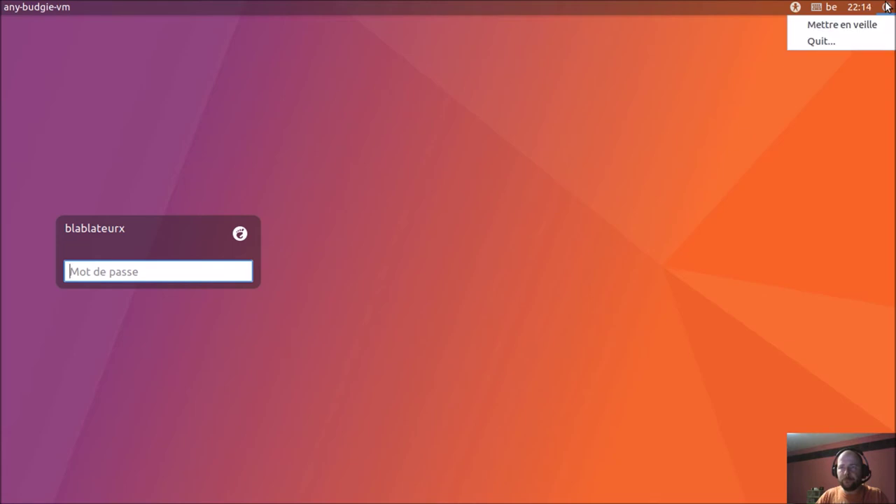
click(858, 44)
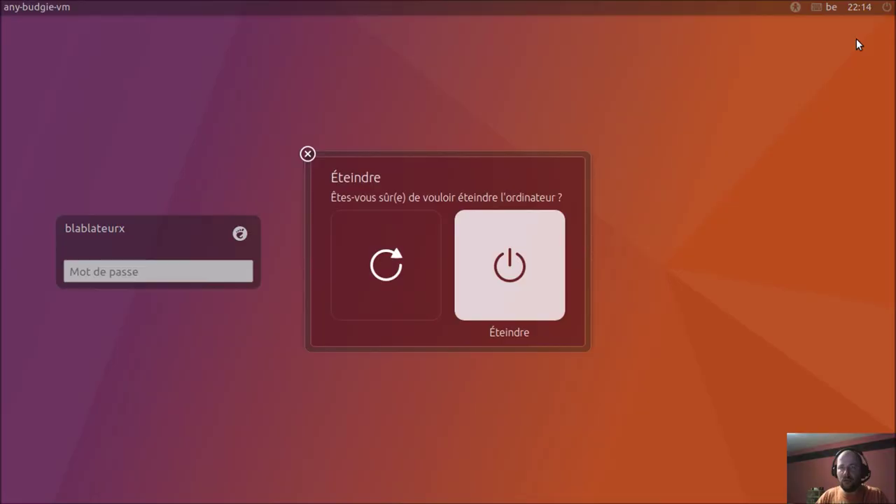
click(403, 287)
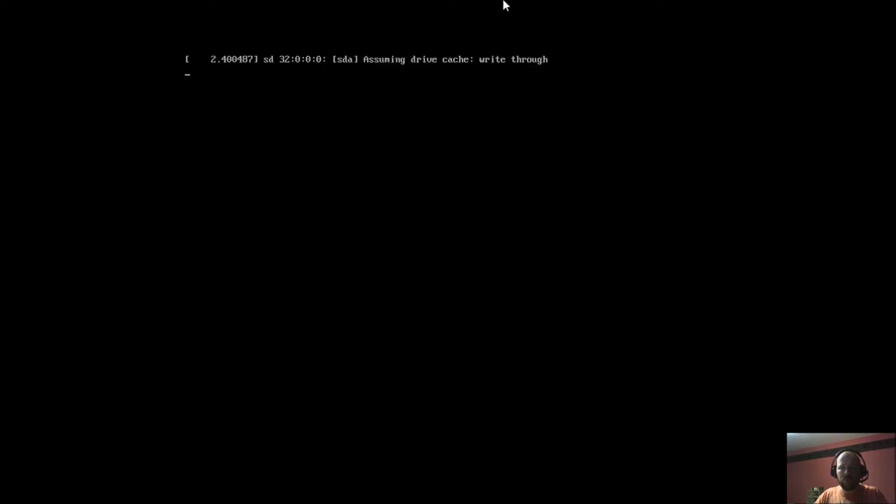
Step: Switch to the Ubuntu Budgie 17.04 VM and open its background settings from the desktop menu
mouse_move(502, 3)
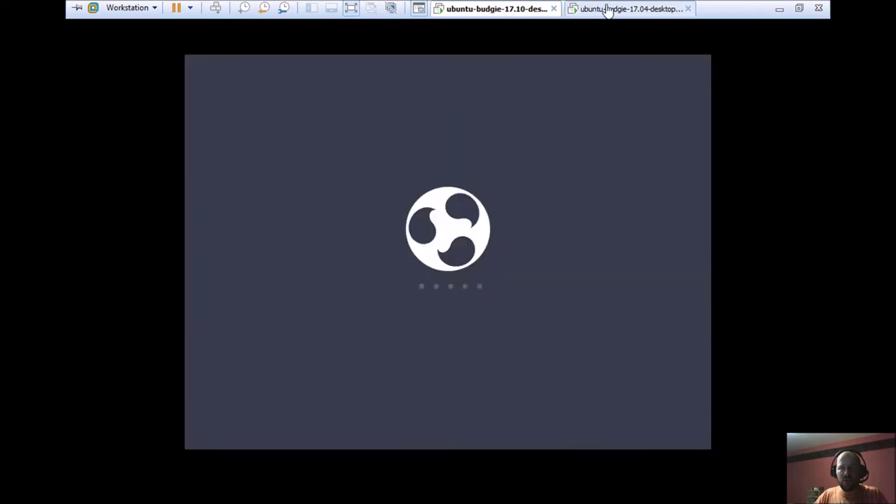
click(604, 8)
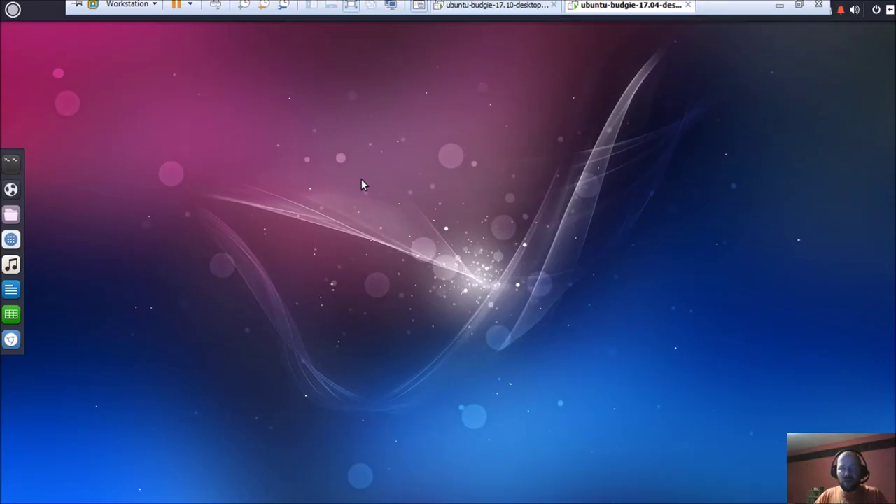
right_click(361, 180)
click(415, 316)
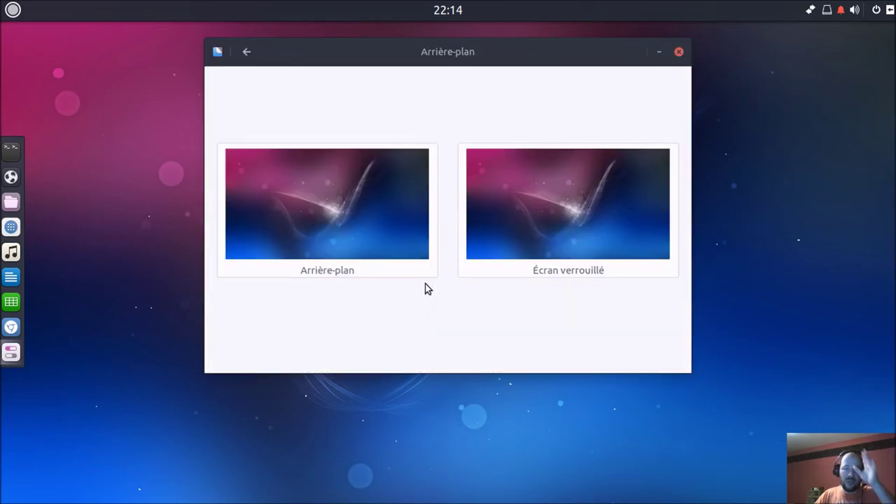
Step: Set the pink blurred wallpaper as the desktop background
click(388, 236)
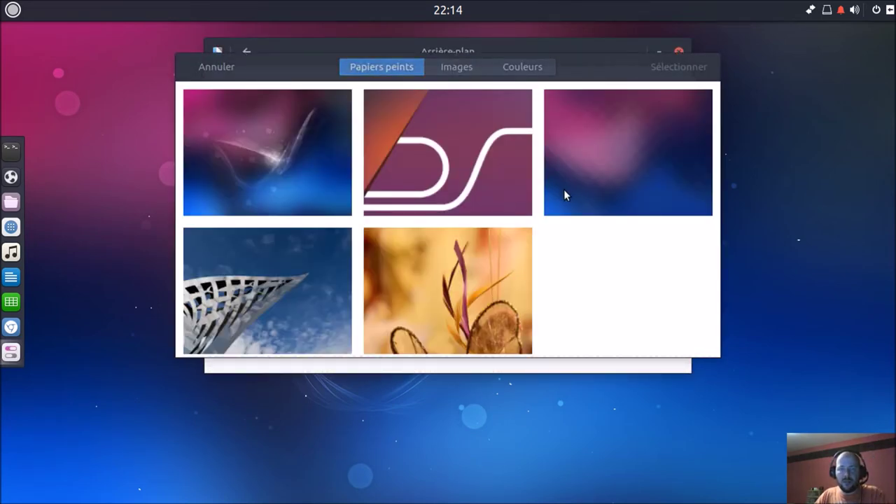
scroll(563, 189, down, 3)
scroll(563, 188, down, 3)
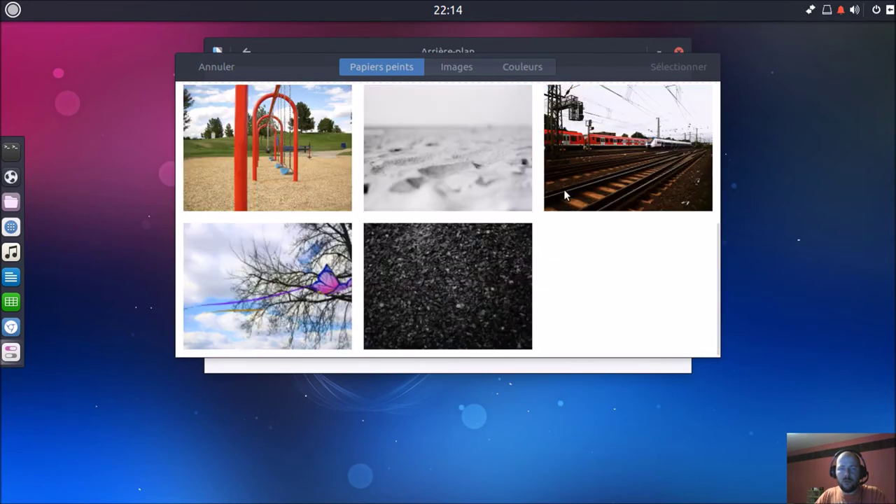
scroll(564, 191, down, 9)
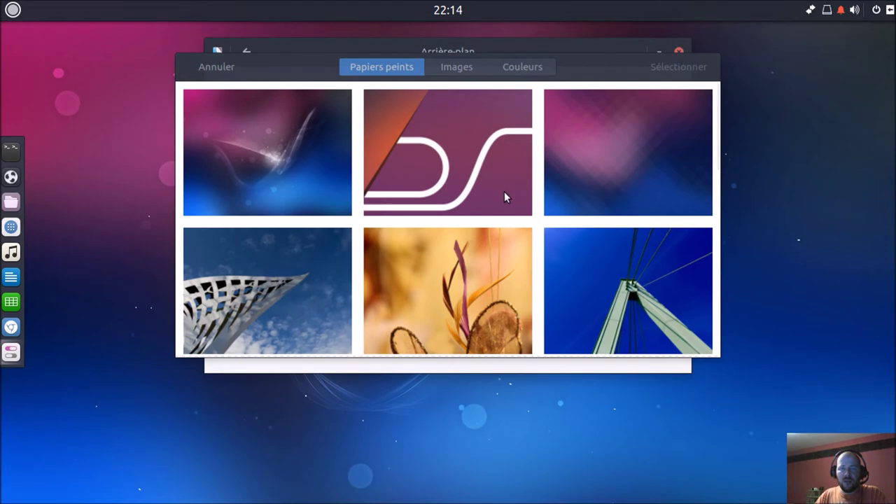
scroll(504, 199, down, 1)
scroll(390, 250, down, 2)
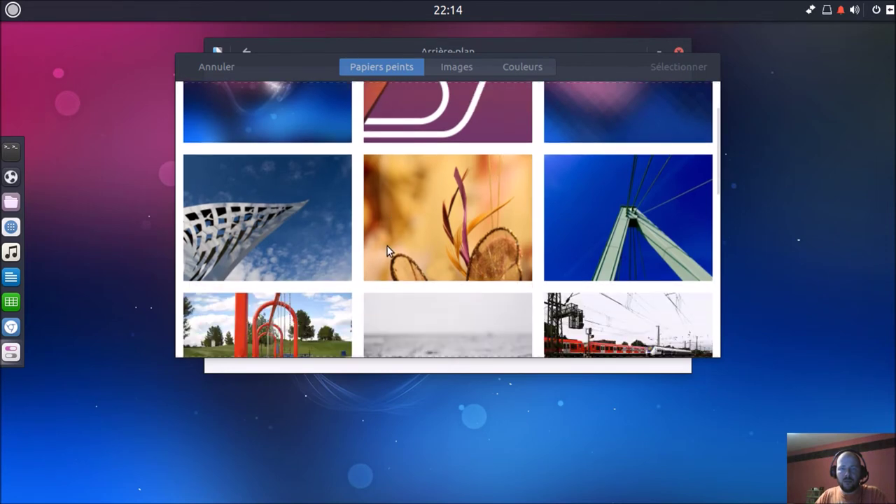
scroll(387, 246, down, 12)
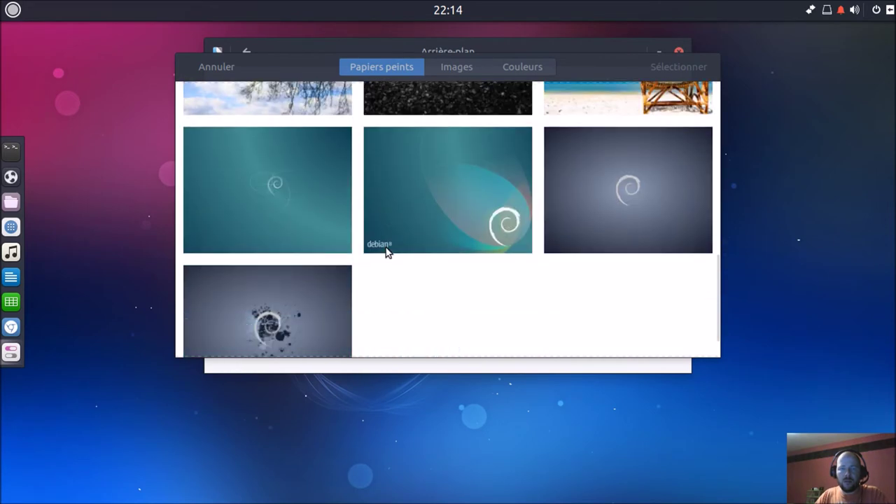
scroll(385, 247, up, 15)
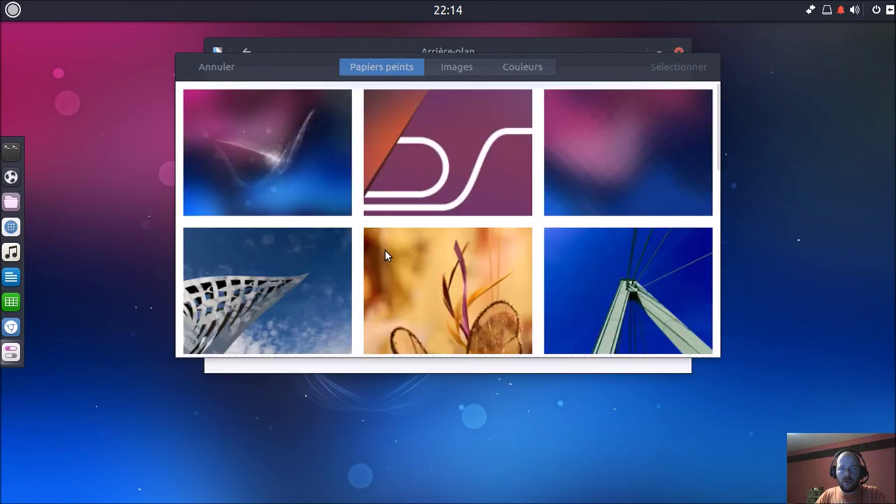
scroll(384, 254, down, 15)
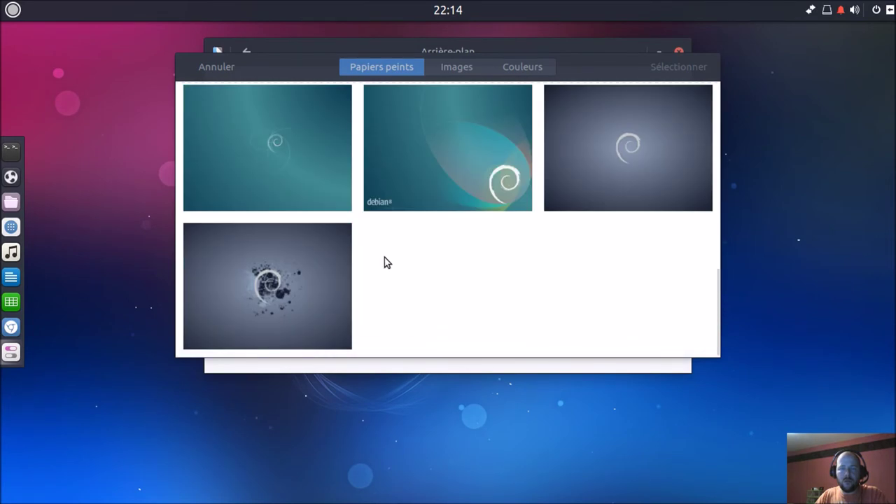
scroll(384, 257, up, 5)
scroll(384, 256, up, 8)
scroll(384, 257, down, 5)
scroll(384, 257, up, 5)
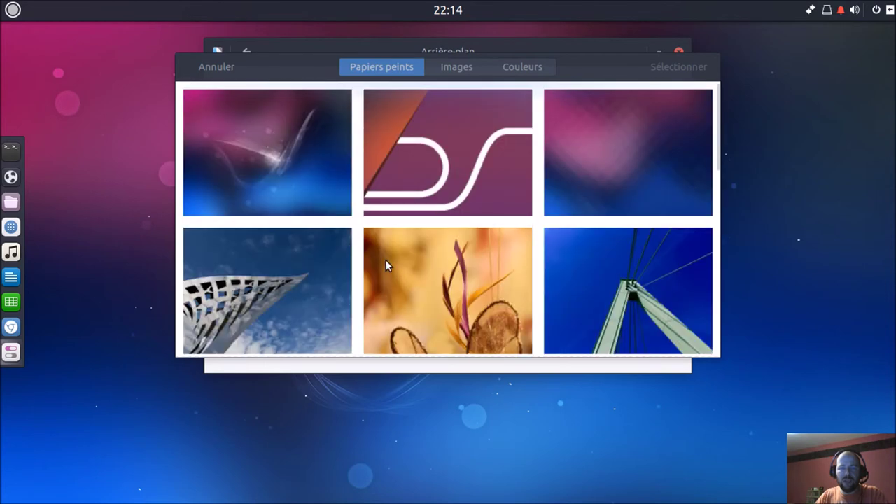
double_click(618, 176)
Step: Use the same pink wallpaper for the lock screen and close the background settings
click(553, 210)
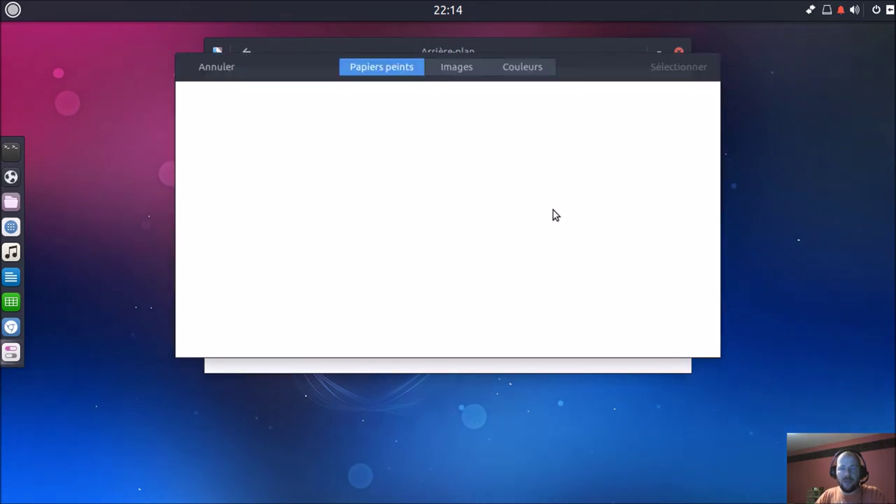
double_click(590, 183)
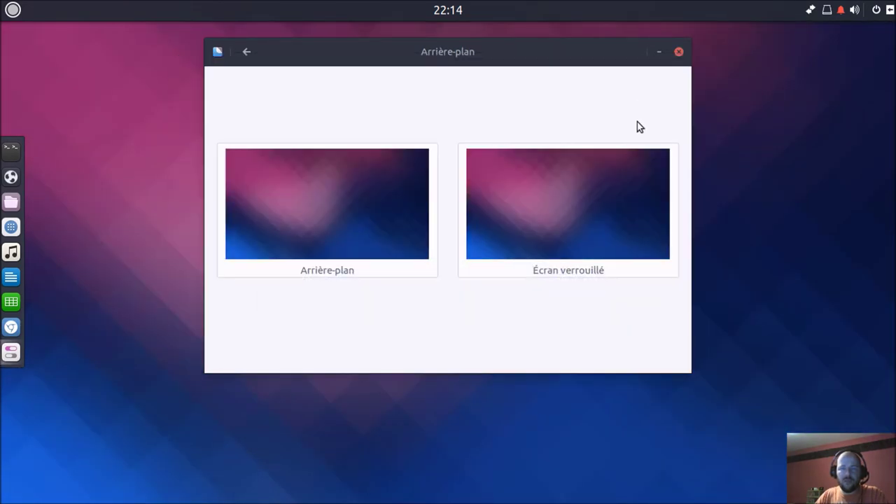
click(678, 51)
click(875, 10)
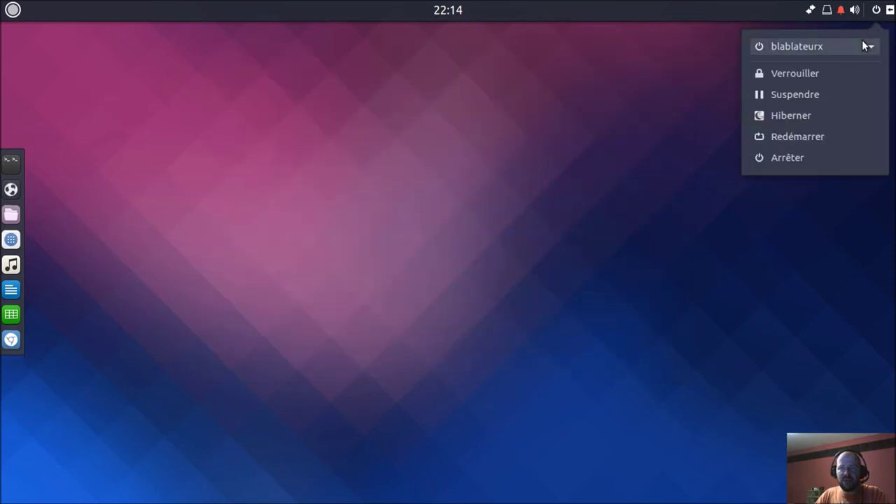
Step: Log out through the power menu's user row, then sign back in with the password
click(862, 44)
click(810, 73)
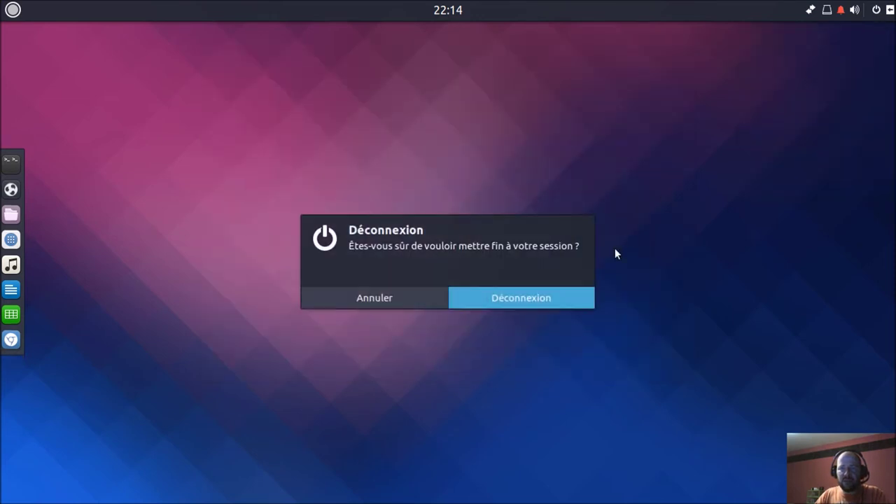
click(557, 303)
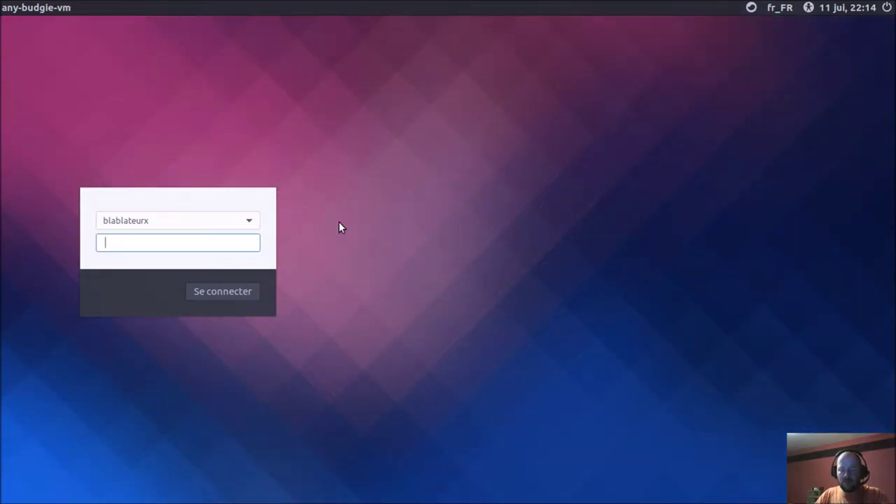
text(••••••)
key(Return)
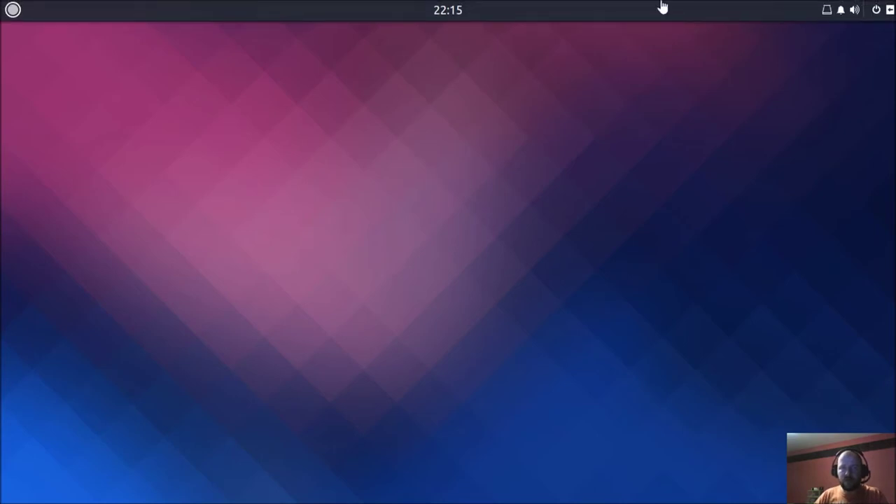
Step: Switch to the ubuntu-budgie-17.10 VM, sign in, and bring up the power-off dialog
mouse_move(639, 6)
click(518, 9)
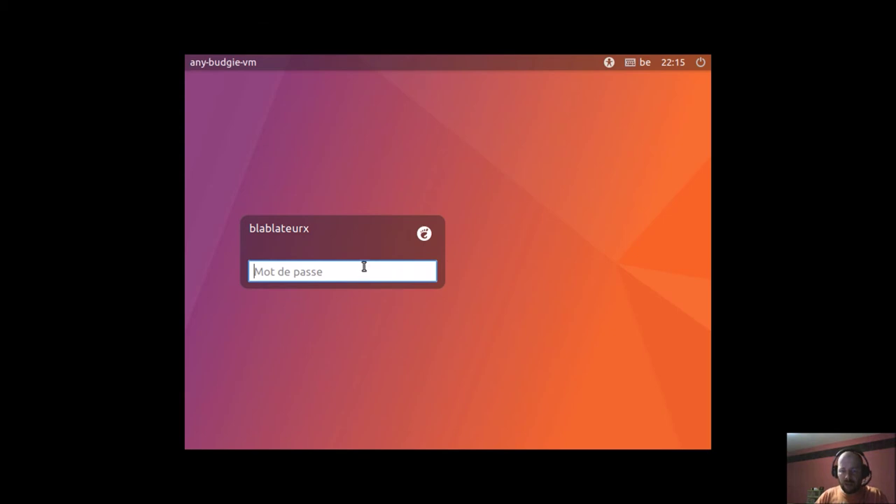
text(••••••)
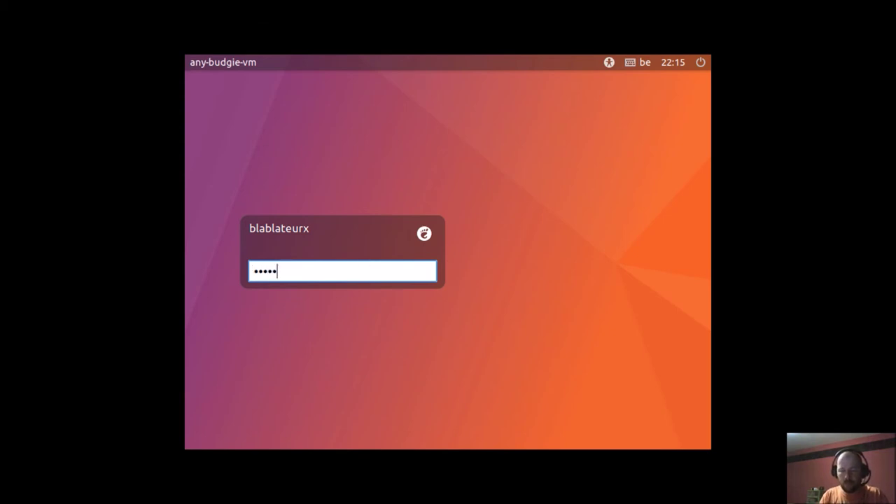
key(Return)
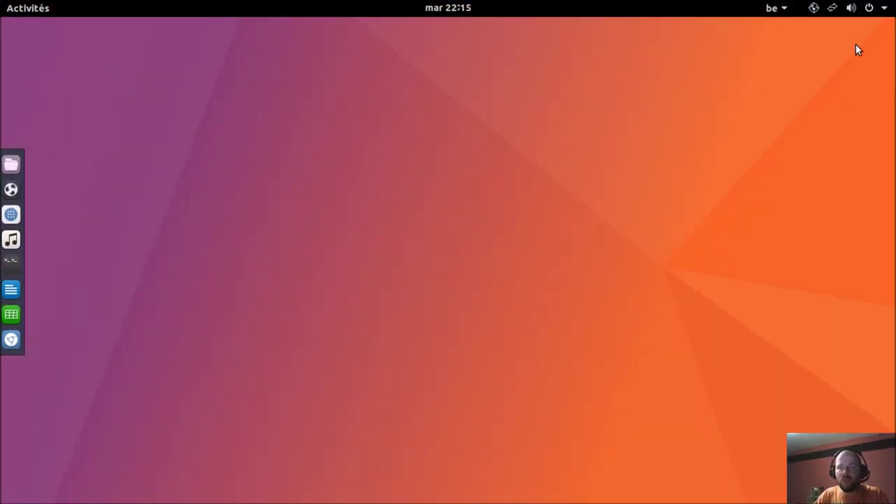
click(870, 11)
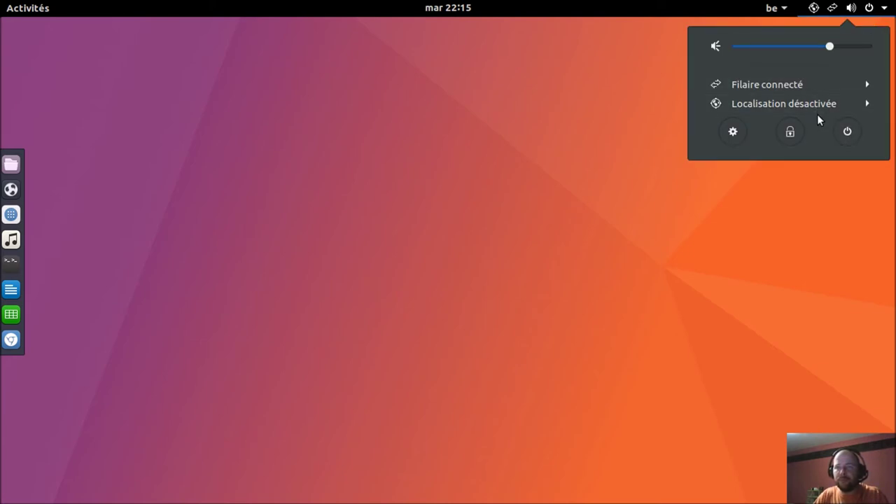
click(847, 134)
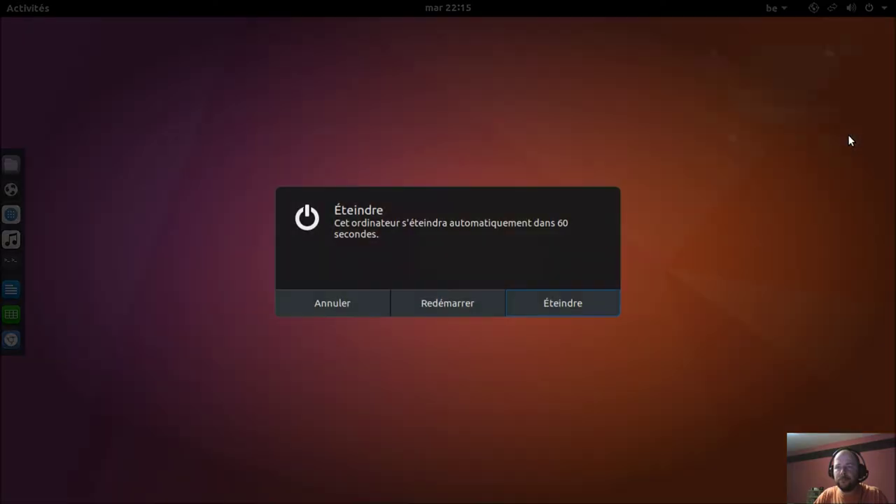
Step: Restart the 17.10 VM and sign back in choosing the Budgie Desktop session
click(430, 308)
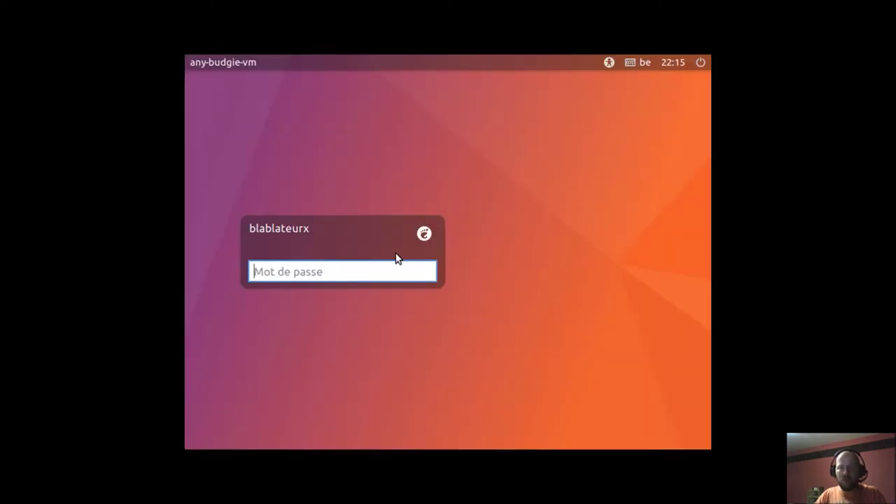
click(425, 233)
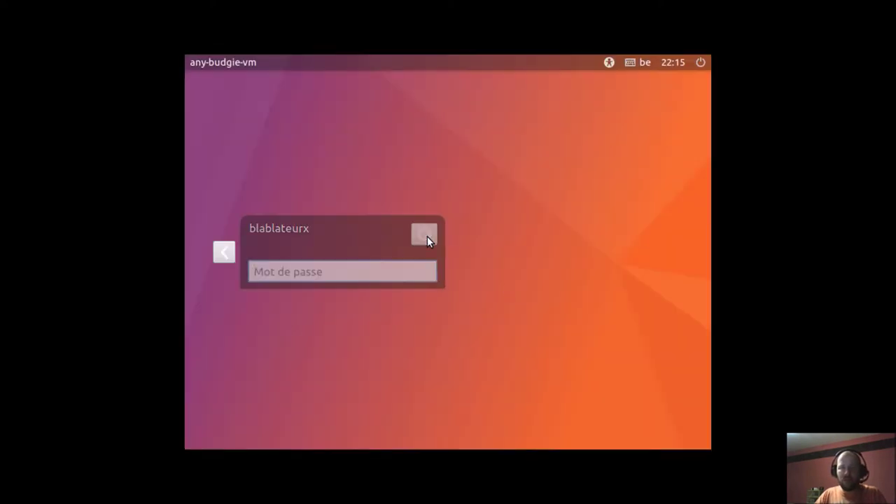
click(323, 257)
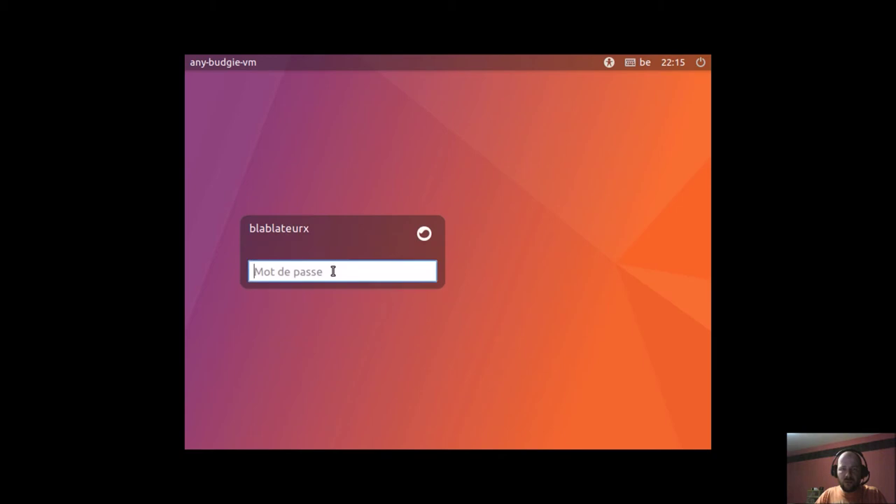
text(•••••)
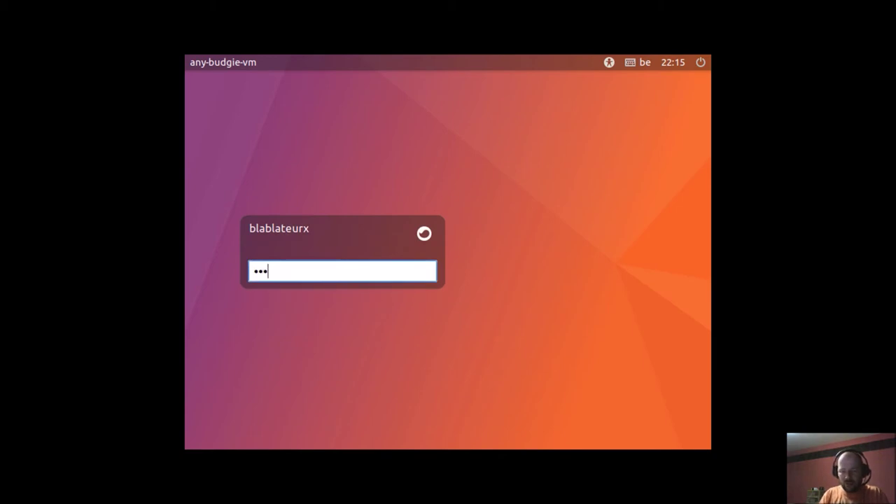
text(•)
key(Return)
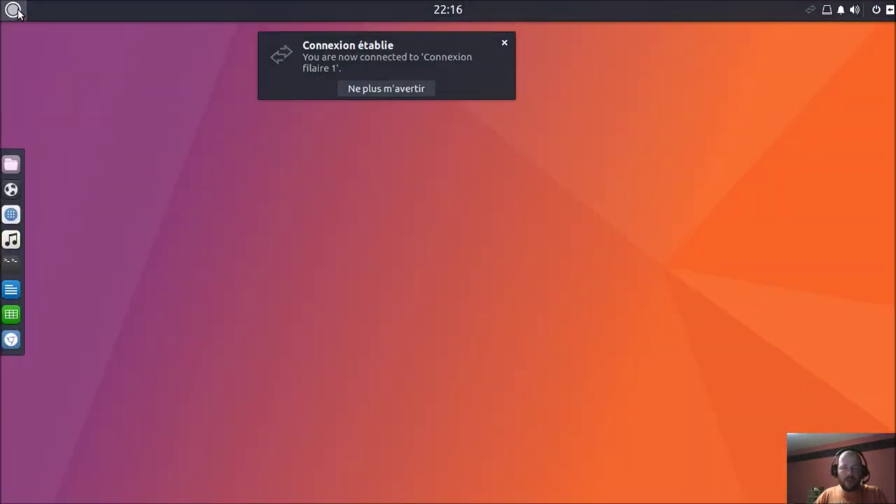
Step: Launch the Text Editor and Calculatrice from the Accessoires menu category
click(14, 10)
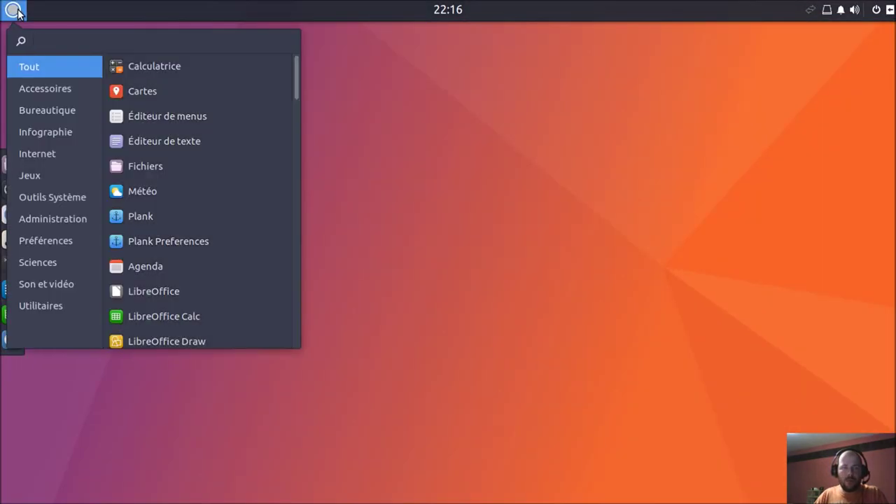
click(61, 92)
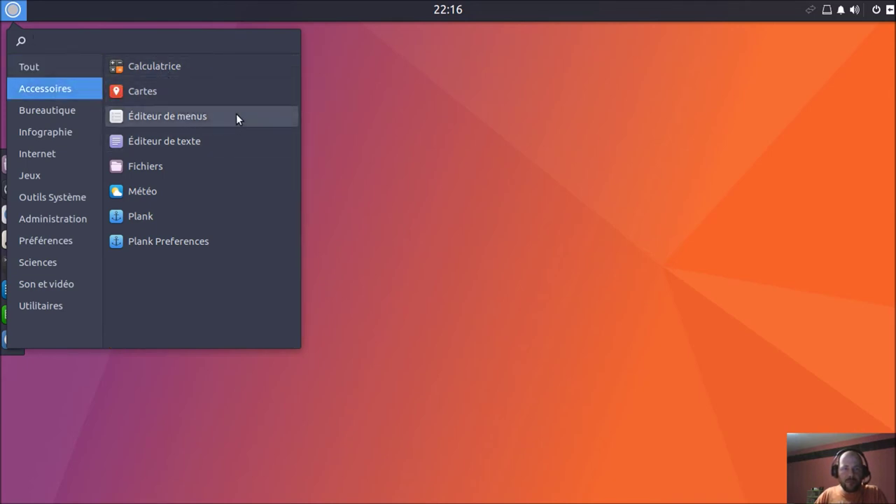
click(236, 140)
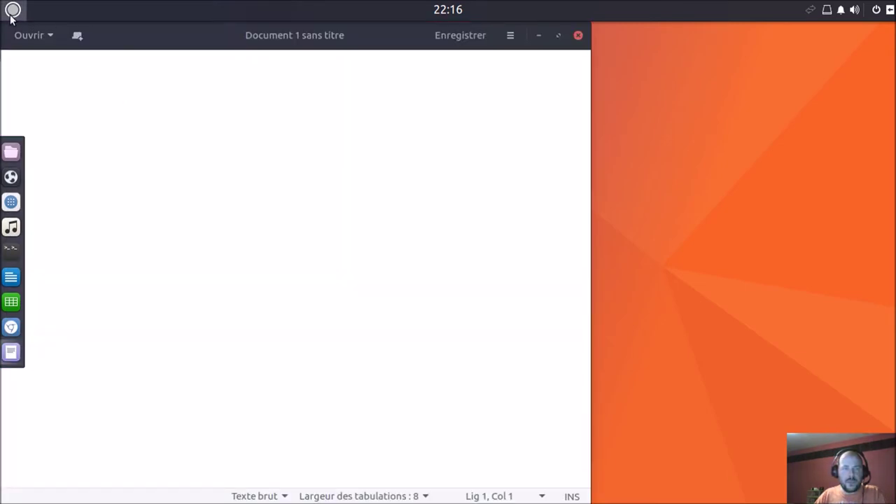
click(10, 14)
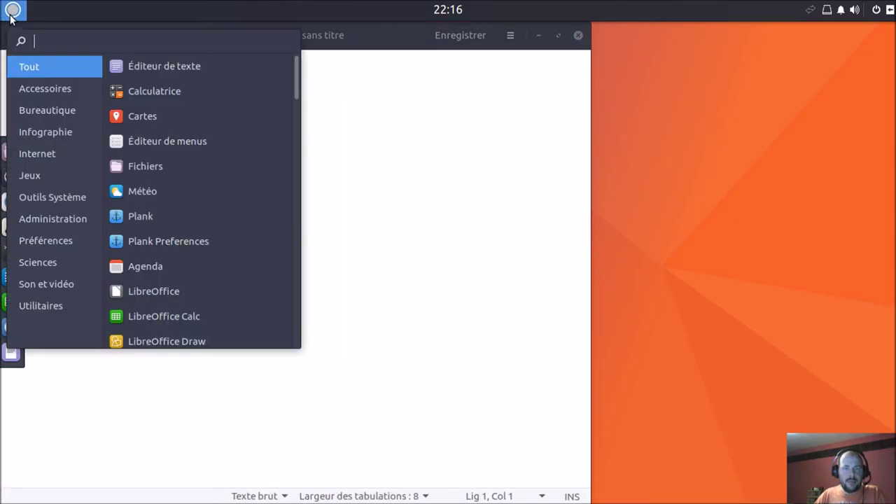
click(57, 101)
click(149, 90)
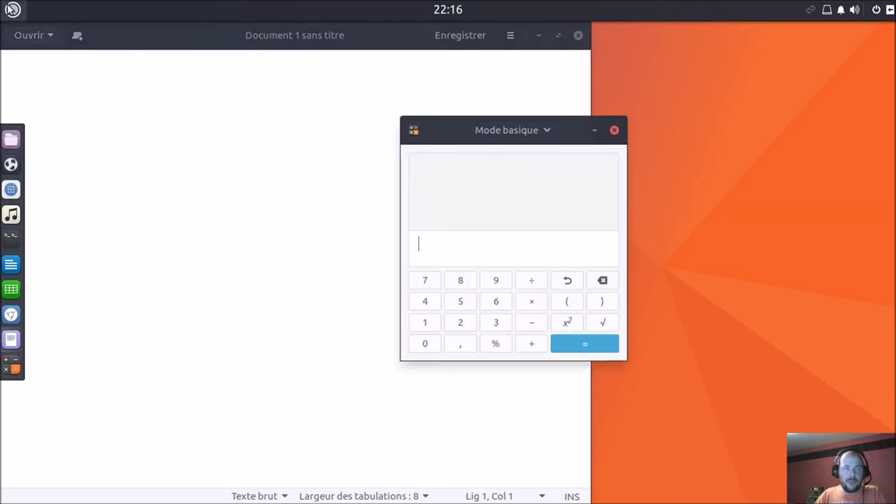
Step: Browse the Accessoires menu again and glance at the power options, closing both
click(12, 12)
click(50, 89)
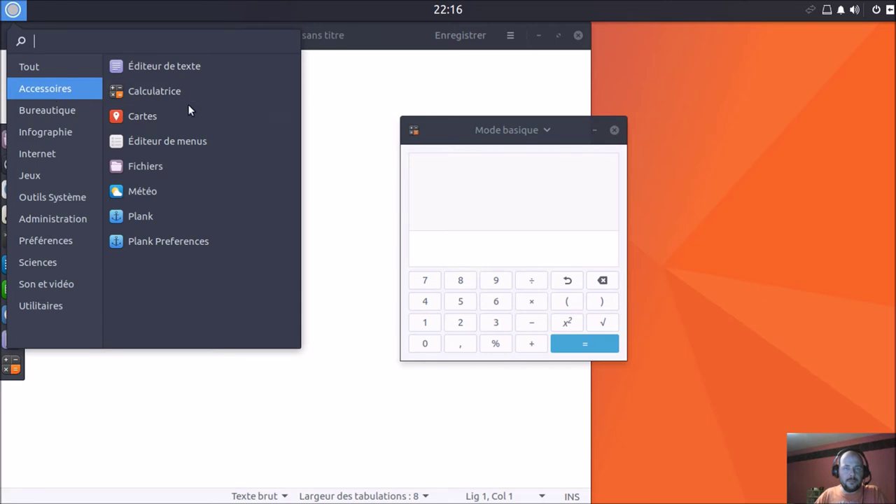
click(869, 35)
click(876, 10)
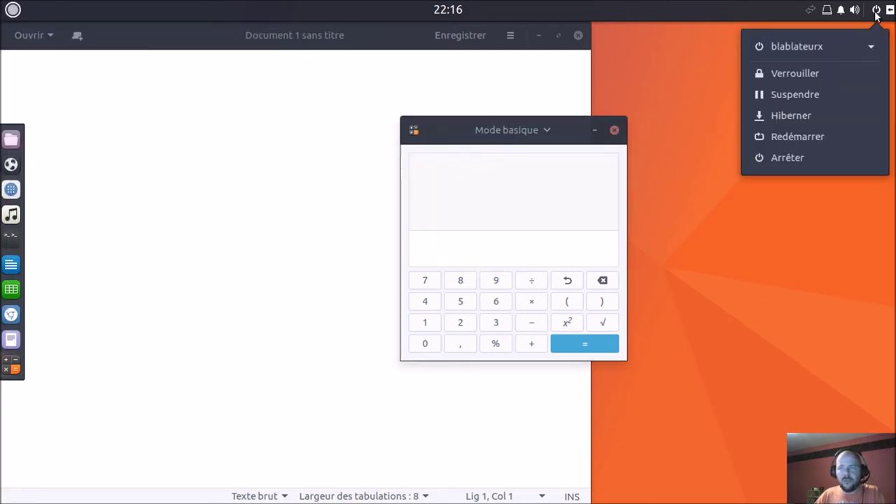
click(889, 10)
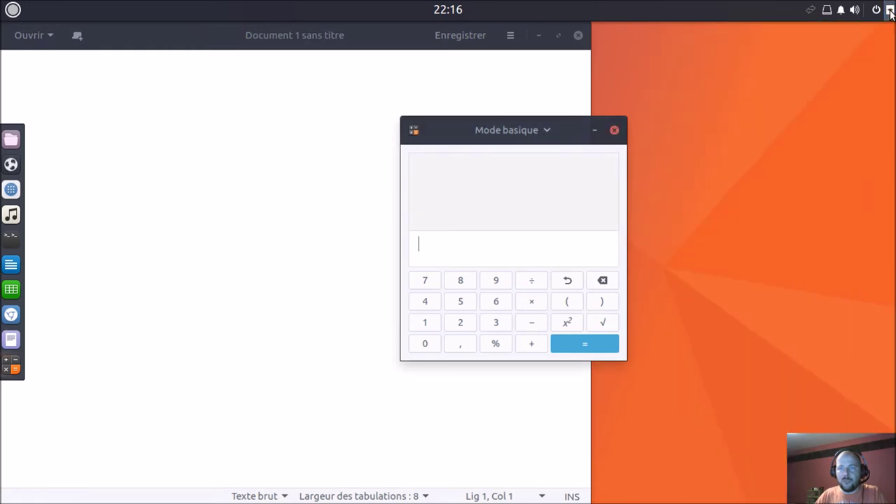
Step: Show the Budgie settings side panel, dismiss it, then reopen the application menu
click(889, 10)
click(886, 35)
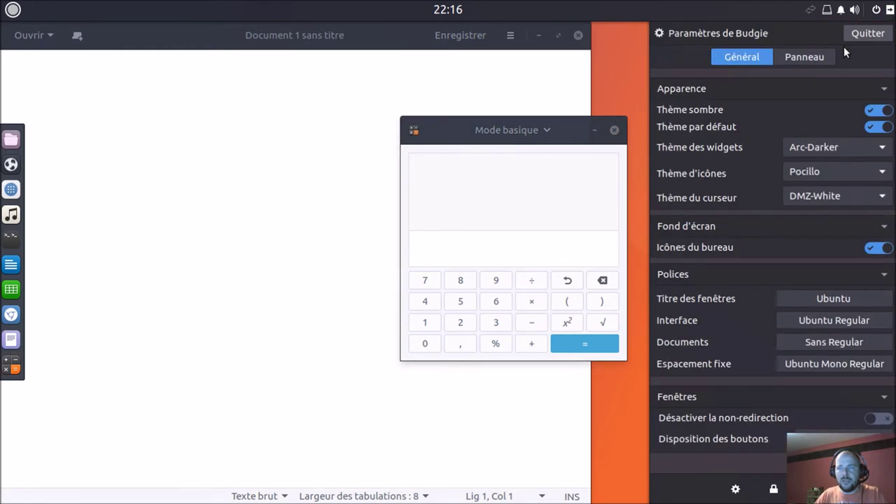
click(619, 83)
click(13, 10)
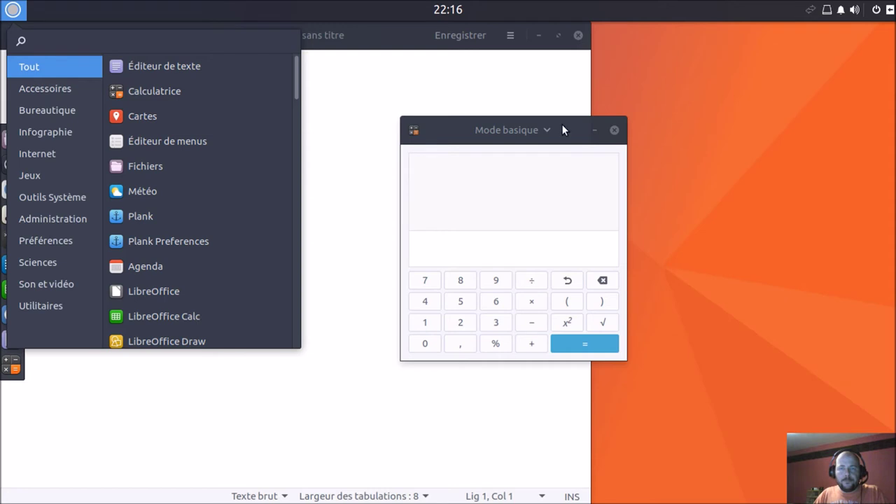
Step: Launch Calculatrice from the Accessoires menu in the Ubuntu Budgie 17.04 VM
mouse_move(630, 6)
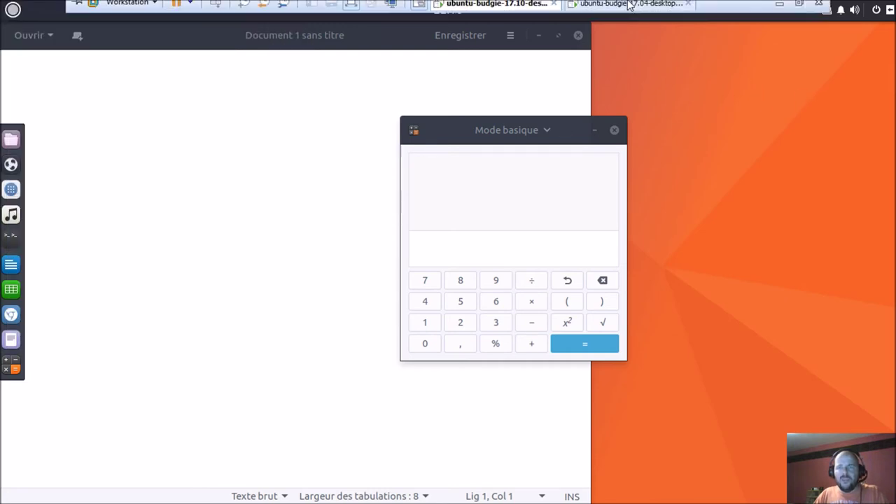
click(613, 9)
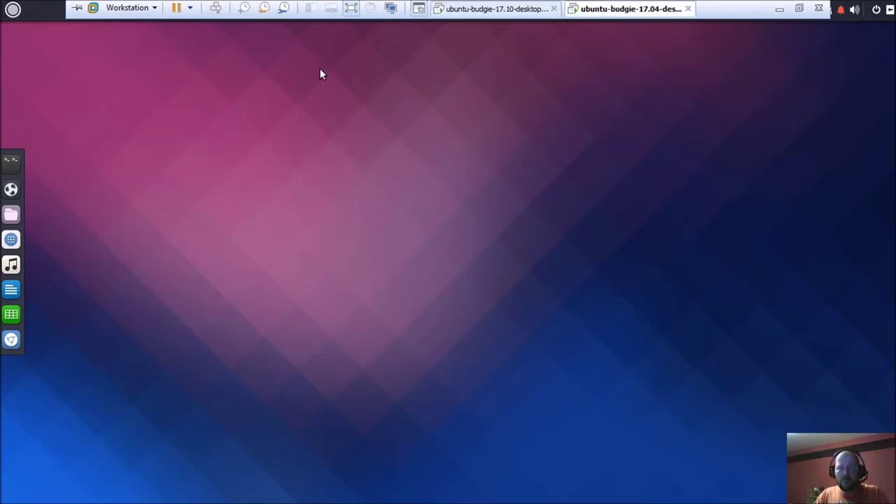
click(12, 9)
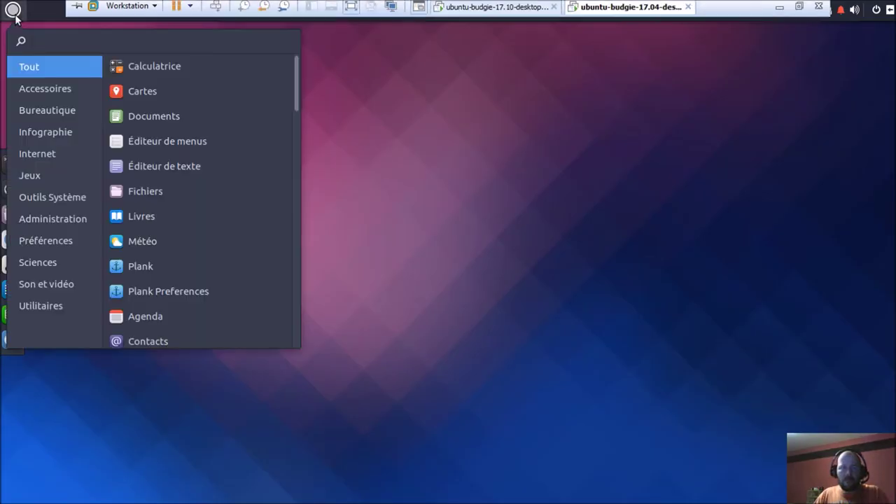
click(43, 95)
click(148, 64)
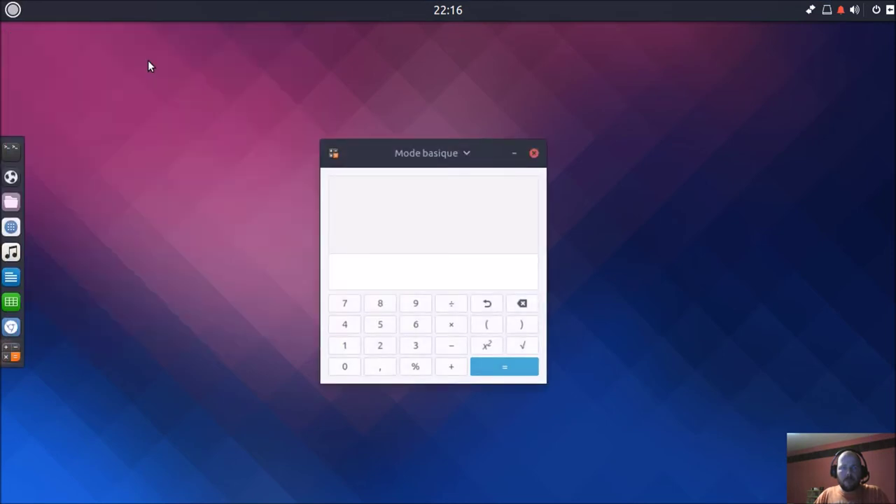
click(12, 10)
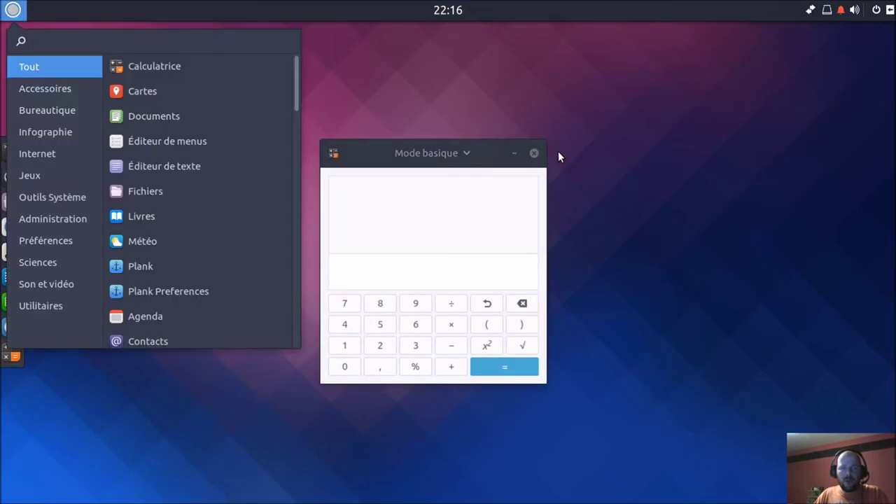
click(683, 100)
Step: Back in the 17.10 VM, drag its Calculator to the right of the Text Editor
click(524, 11)
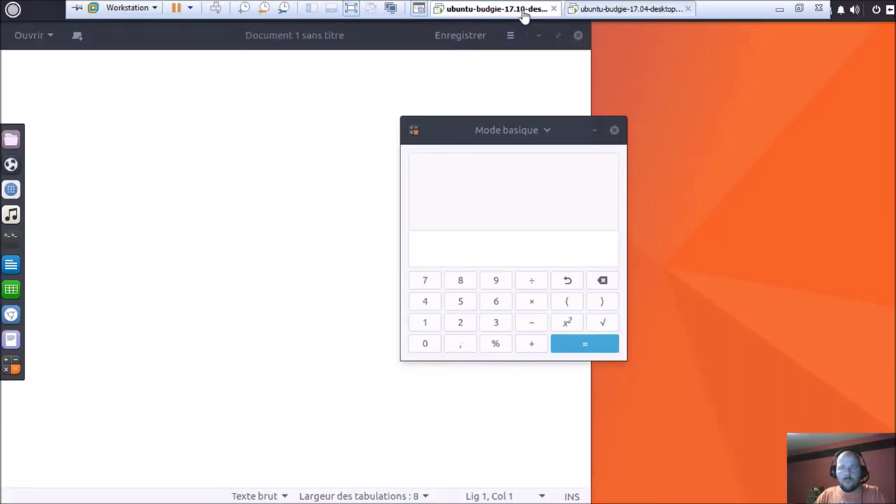
click(619, 194)
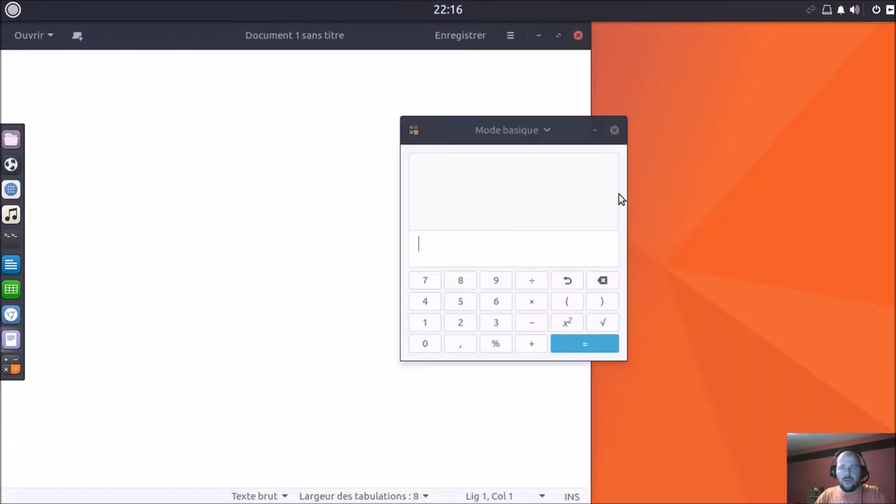
drag(518, 129, 747, 135)
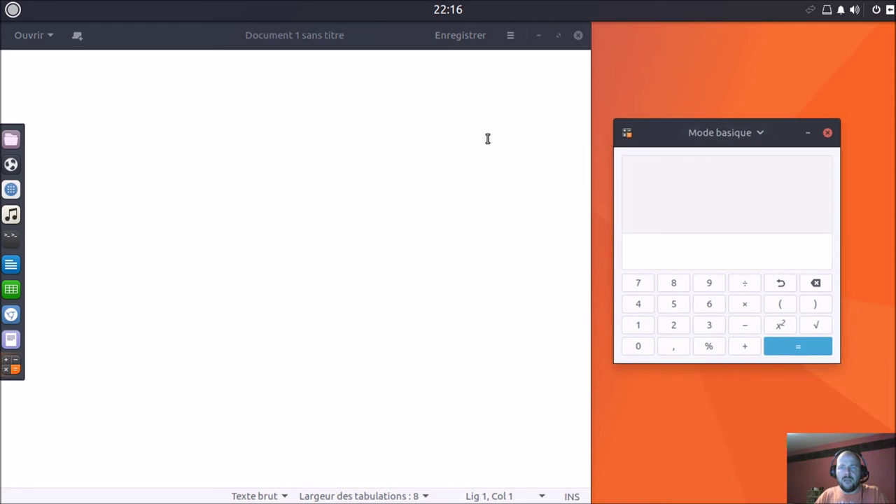
click(13, 10)
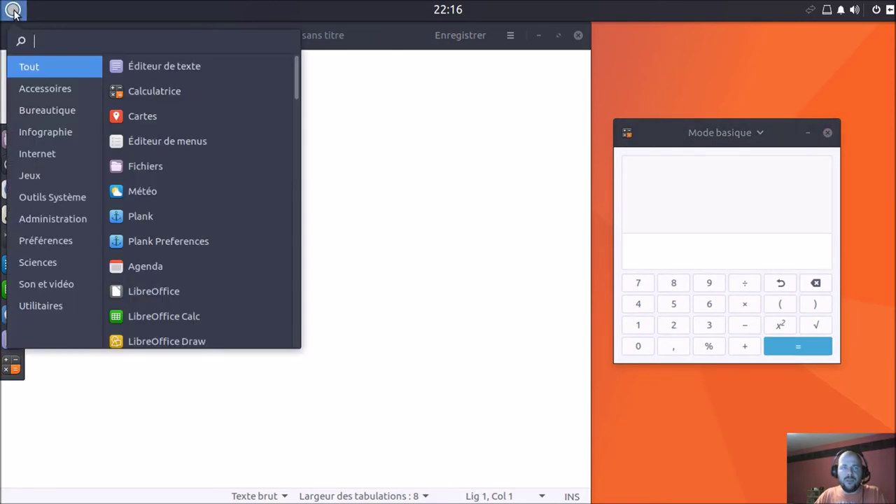
Step: Open the Plank dock preferences from Accessoires and set the dock Position to Bas
click(54, 90)
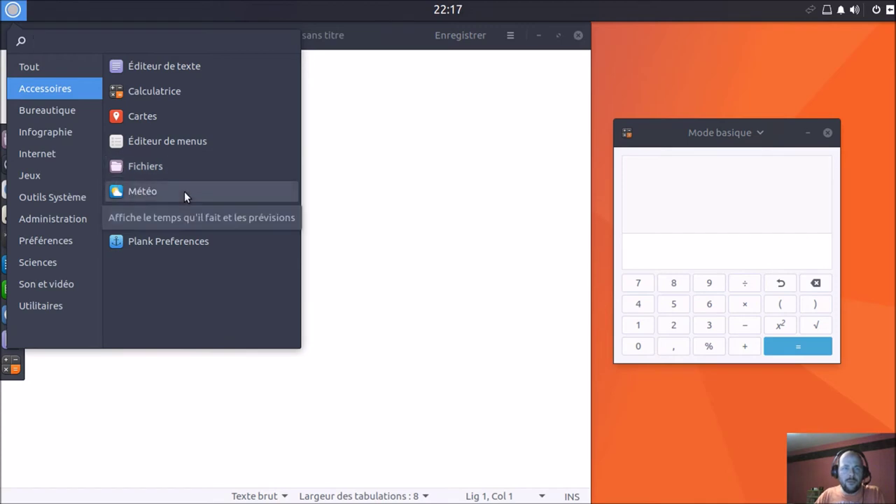
click(189, 240)
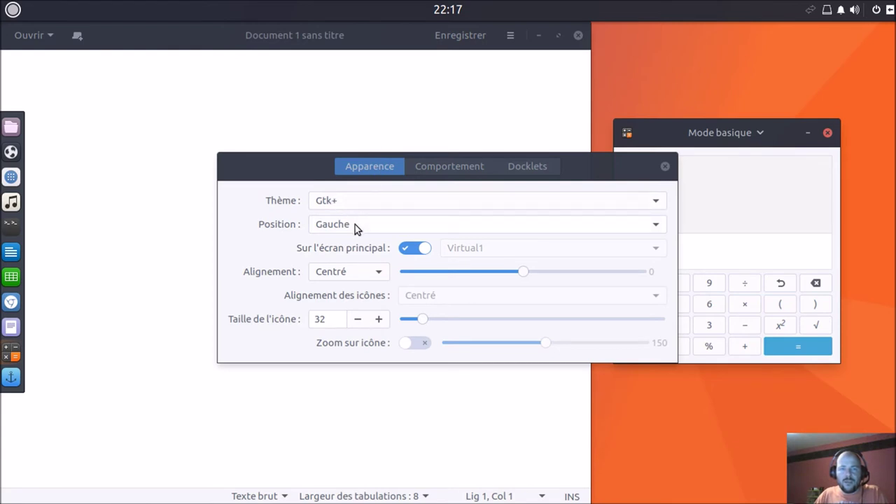
click(355, 225)
click(356, 249)
click(352, 224)
click(352, 224)
click(353, 222)
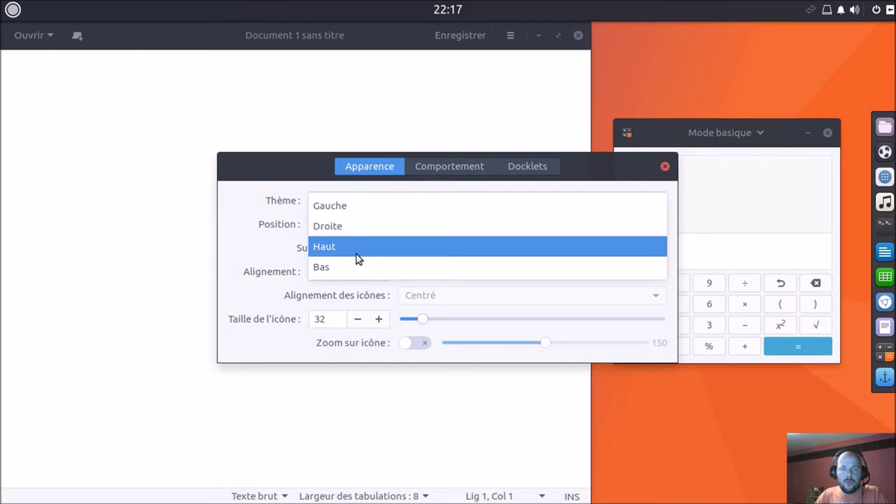
click(354, 263)
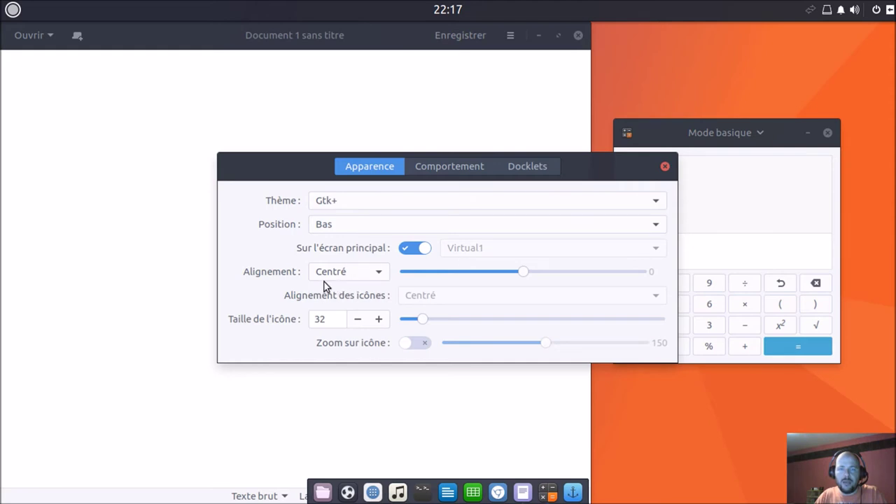
Step: Try the Fin, Début and full-width alignments, then set the dock Alignement to Centré
click(383, 271)
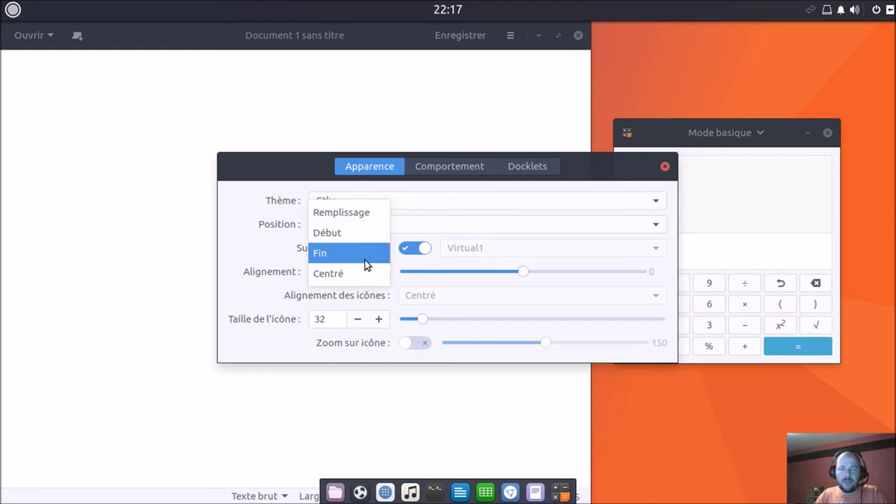
click(364, 259)
click(371, 272)
click(371, 254)
click(374, 273)
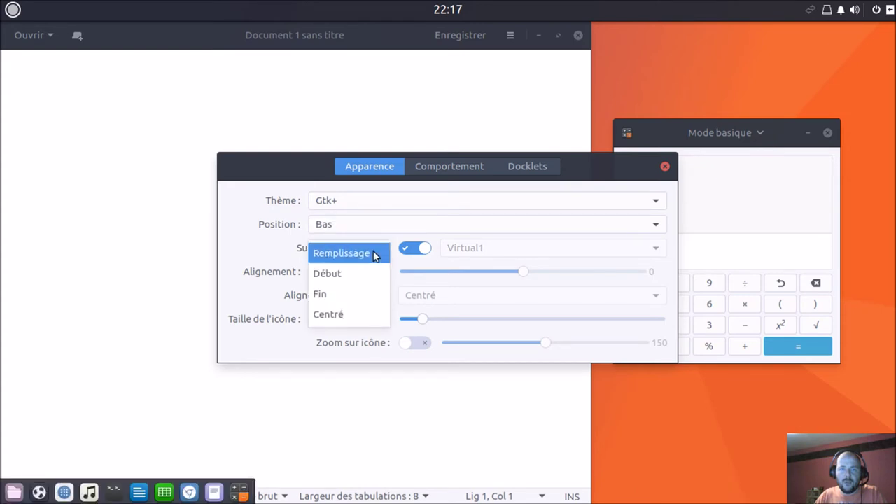
click(374, 255)
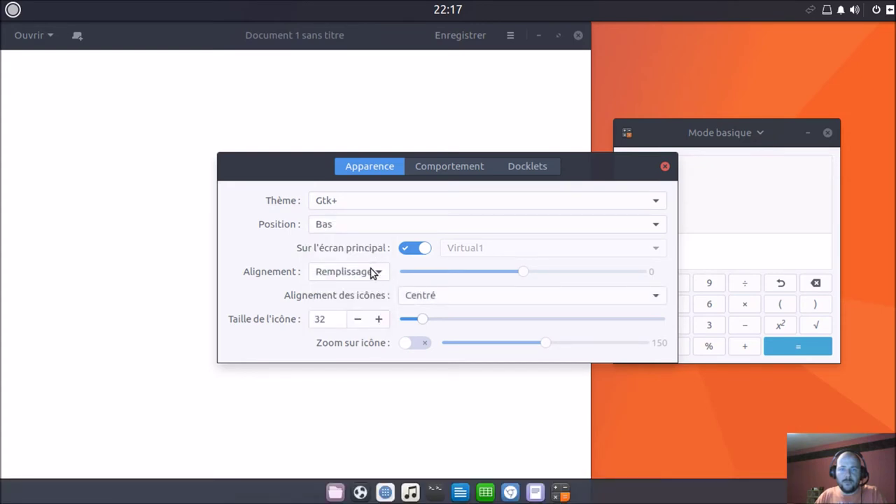
click(373, 272)
click(367, 326)
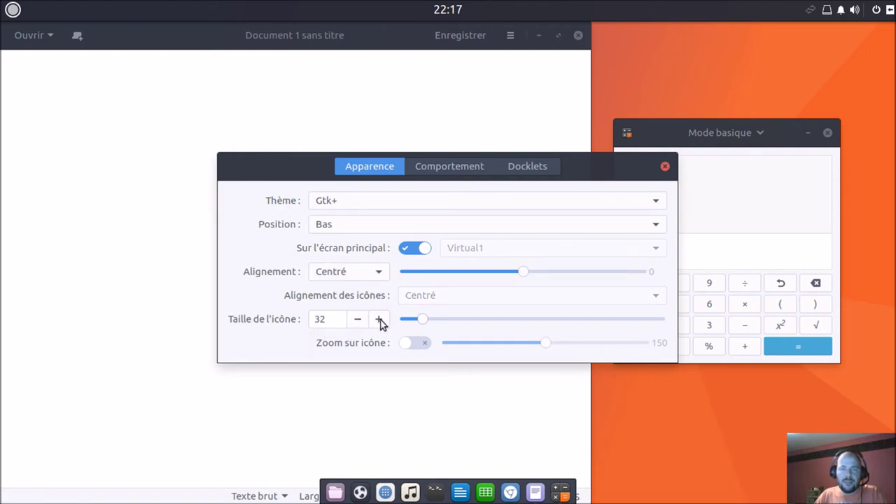
Step: Set the dock icon size to 42, leaving icon magnification off
click(379, 319)
click(378, 319)
click(378, 319)
click(378, 319)
click(359, 319)
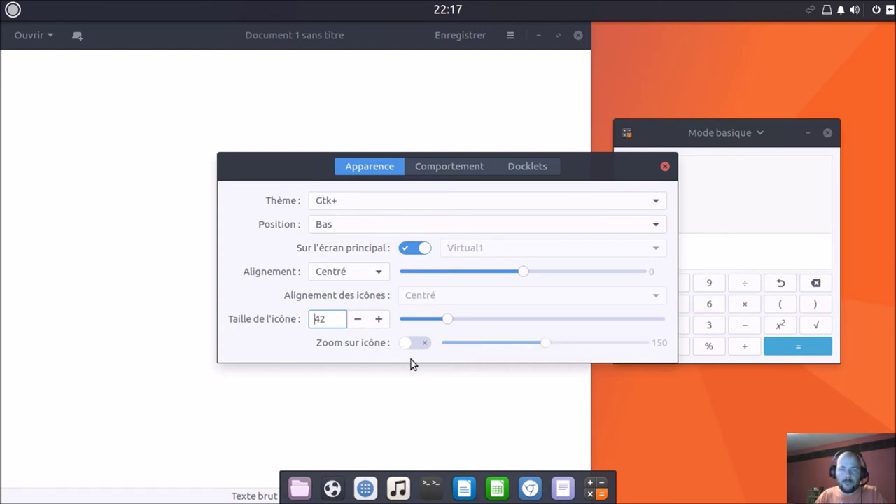
click(429, 342)
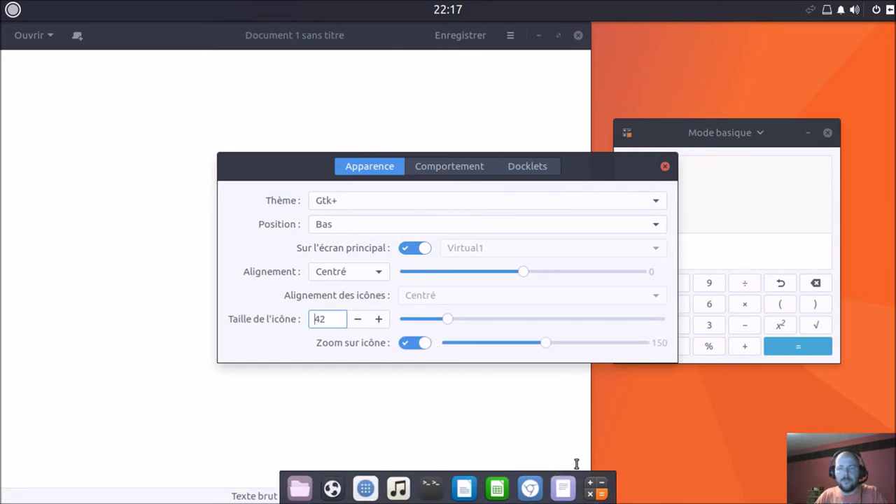
click(420, 343)
Step: Set dock hiding to Masquage intelligent under Comportement, and move the dialog lower
click(448, 162)
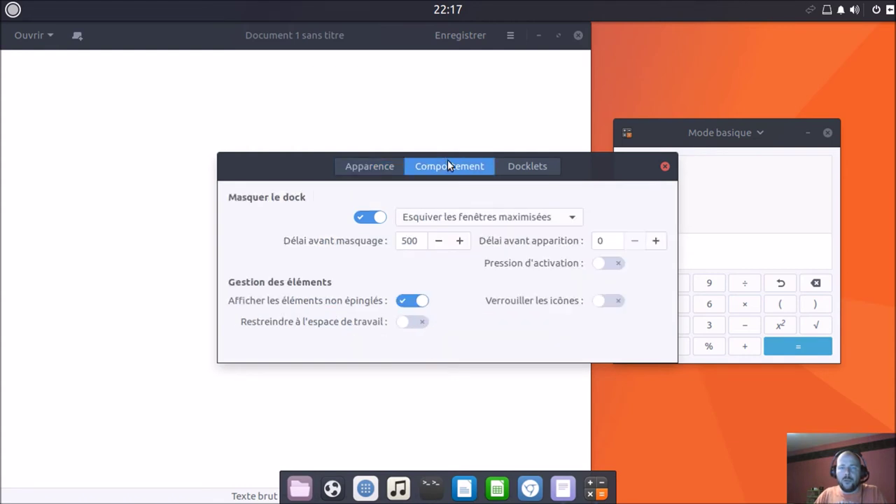
click(430, 222)
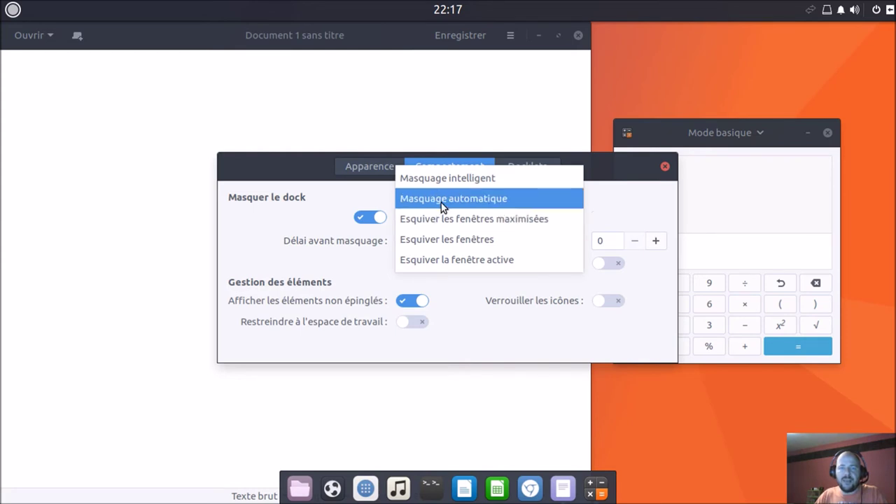
click(451, 182)
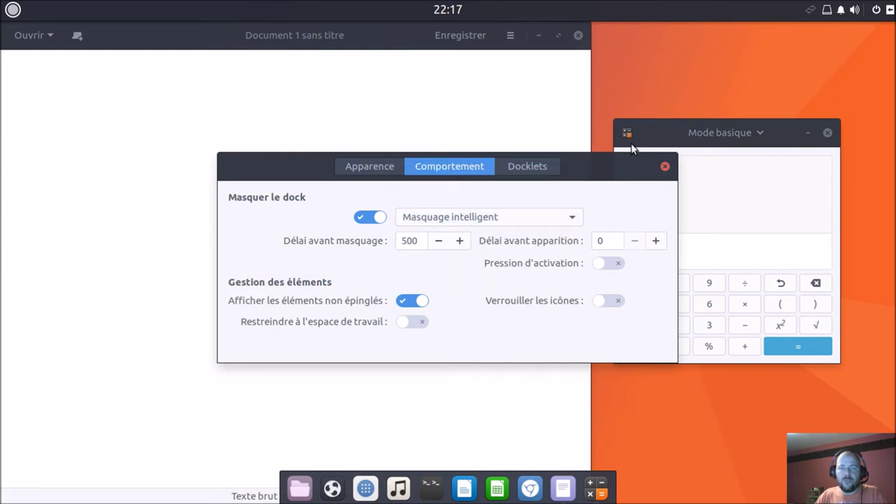
drag(300, 179, 309, 235)
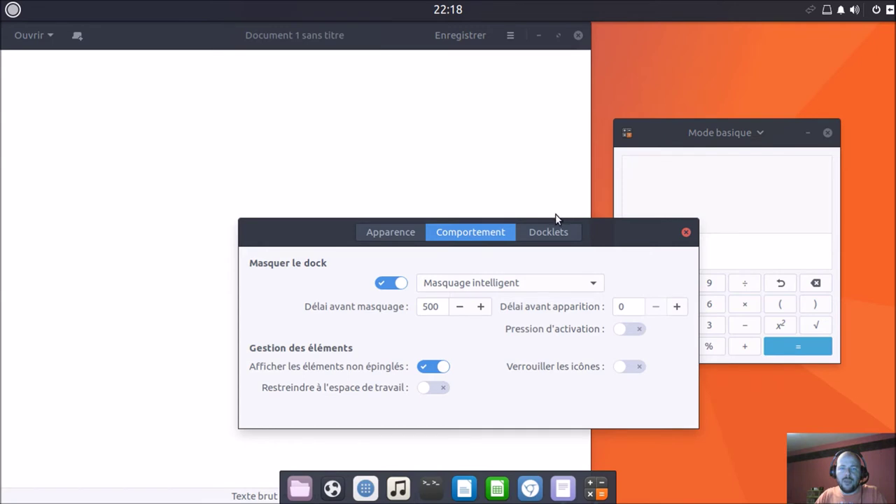
Step: From the Docklets list, add Clippy, CPU Monitor, Desktop and Trash, then close Plank Preferences
click(545, 238)
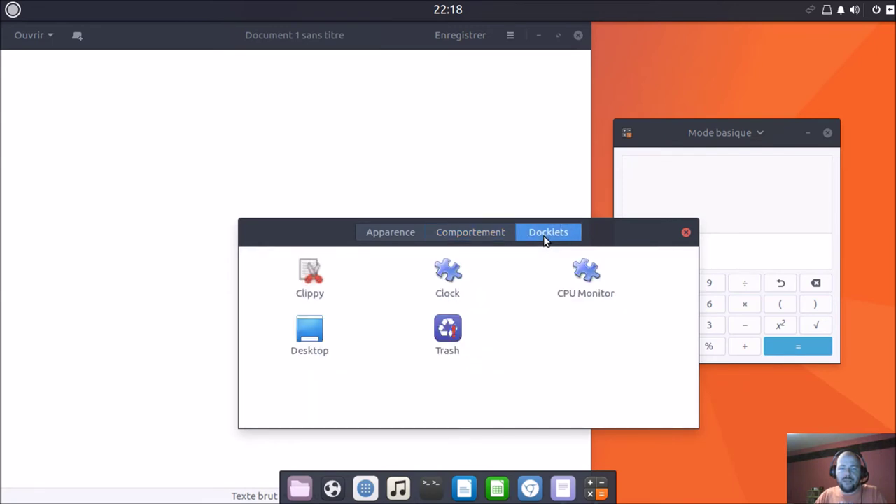
click(312, 274)
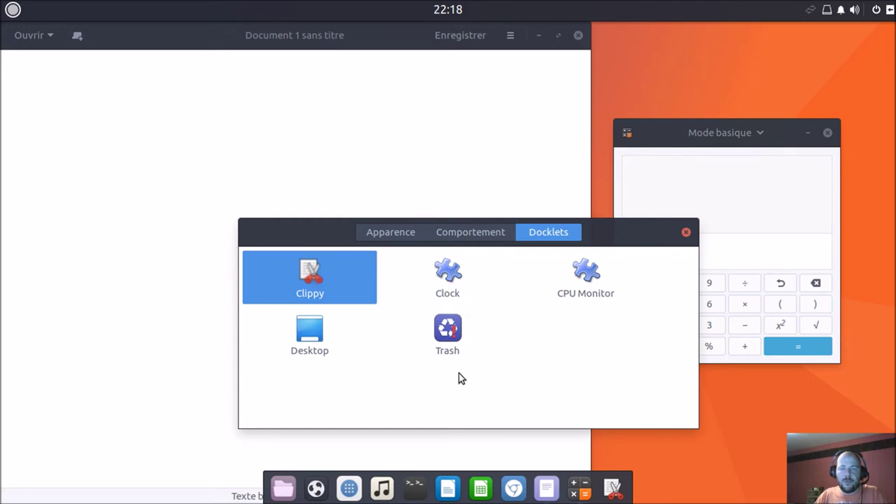
click(586, 279)
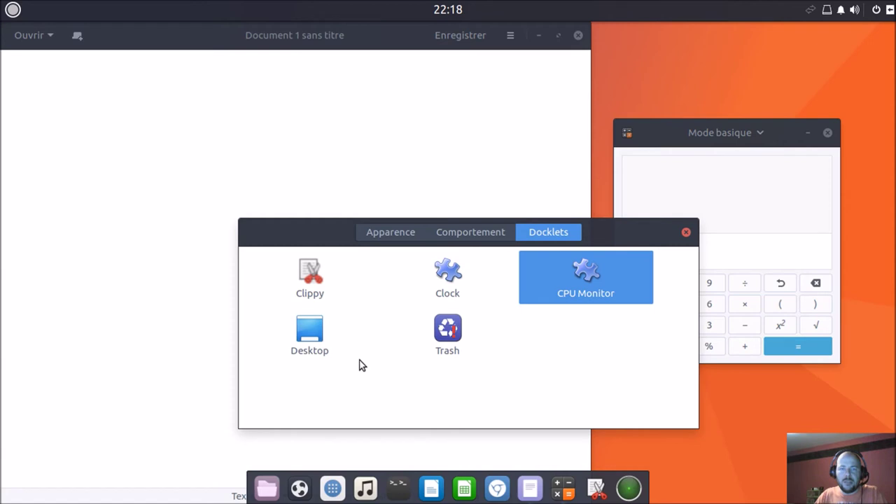
click(311, 336)
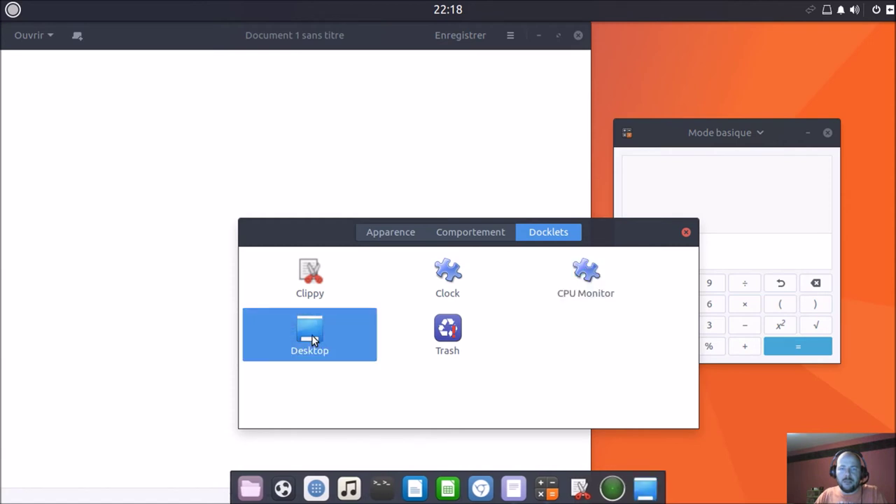
click(420, 344)
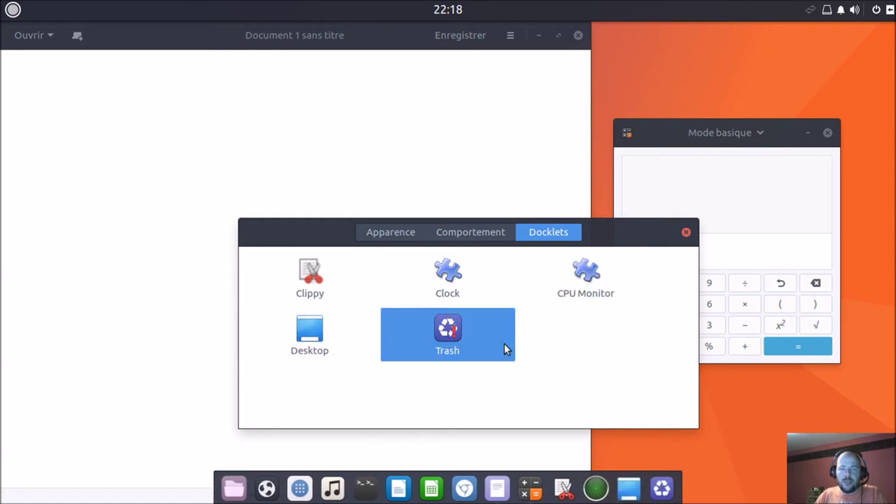
click(686, 231)
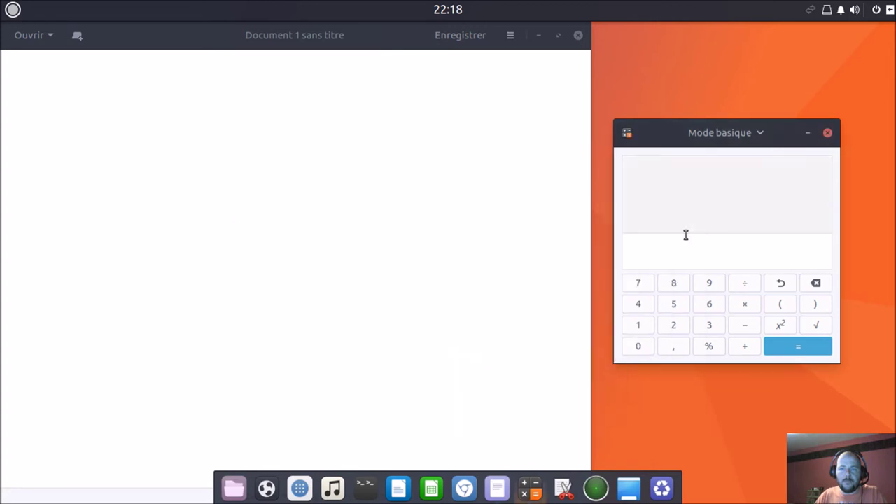
Step: Browse the Budgie Menu categories and launch Transmission from Internet, accepting its disclaimer
mouse_move(376, 48)
mouse_down()
mouse_move(400, 88)
mouse_move(399, 44)
mouse_move(375, 38)
mouse_up()
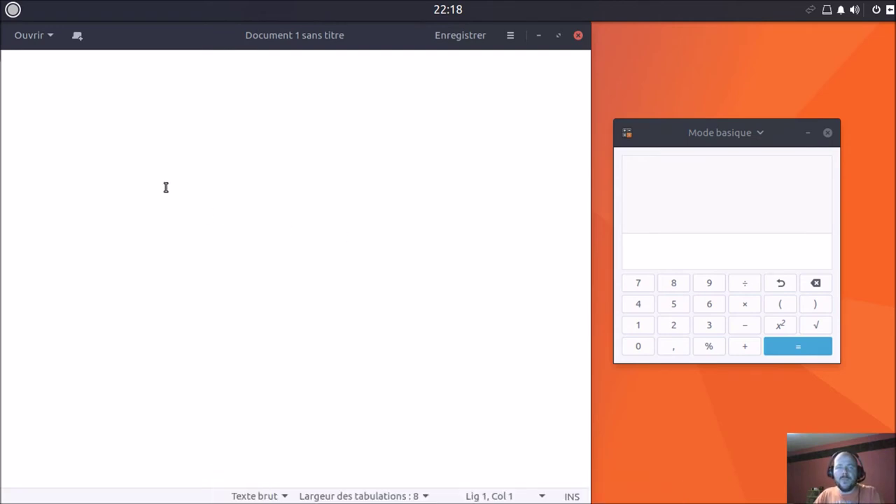
click(15, 11)
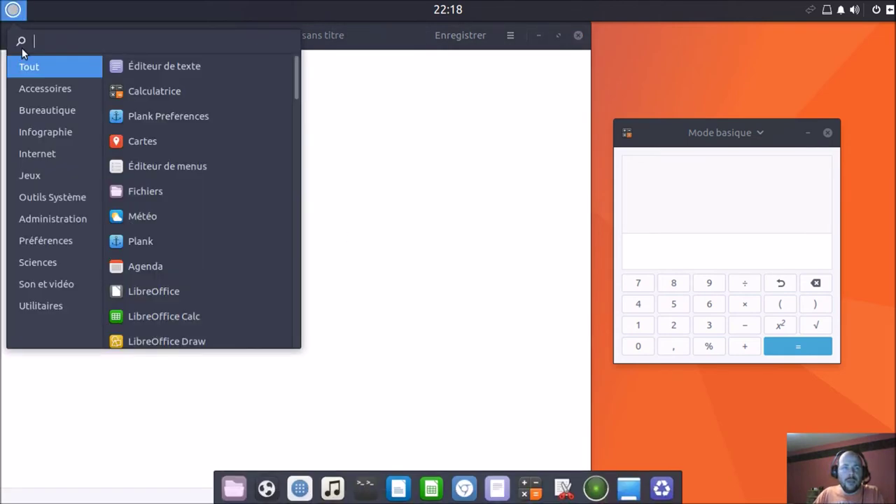
click(39, 87)
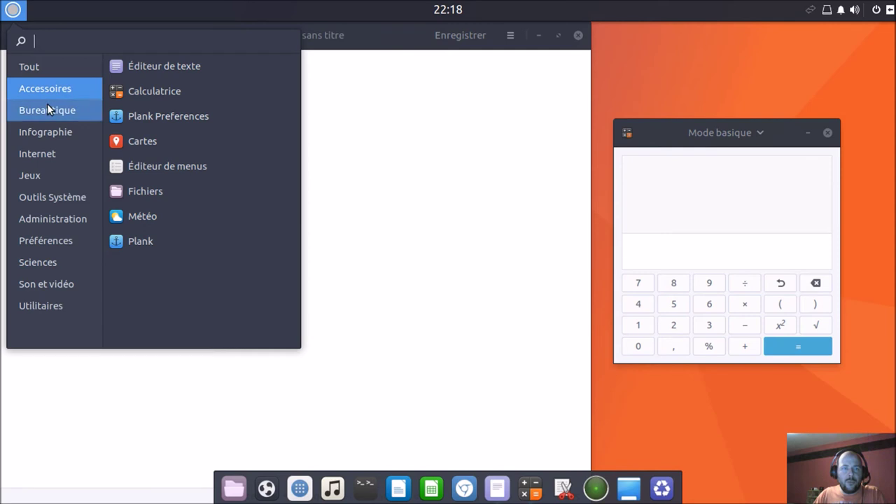
click(47, 105)
click(56, 132)
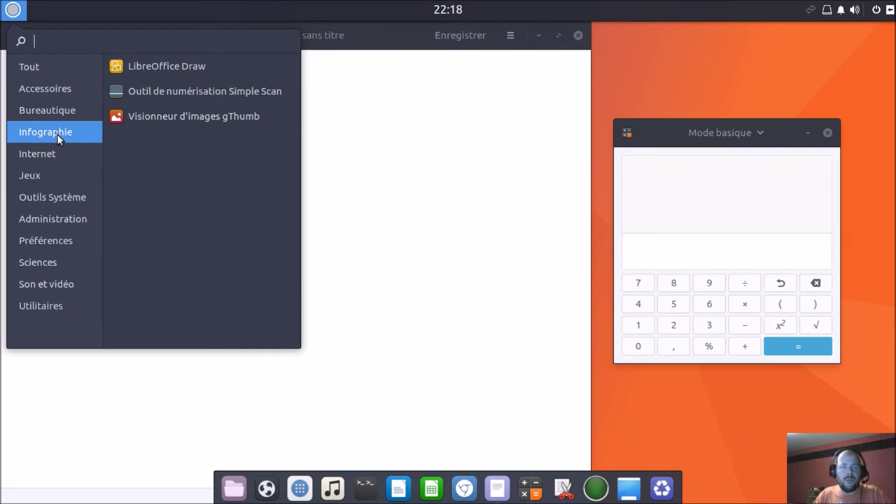
click(58, 150)
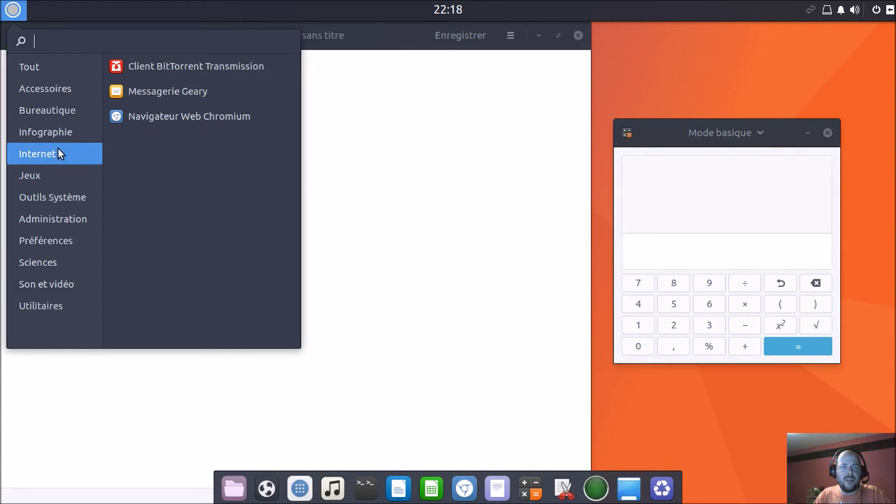
click(224, 66)
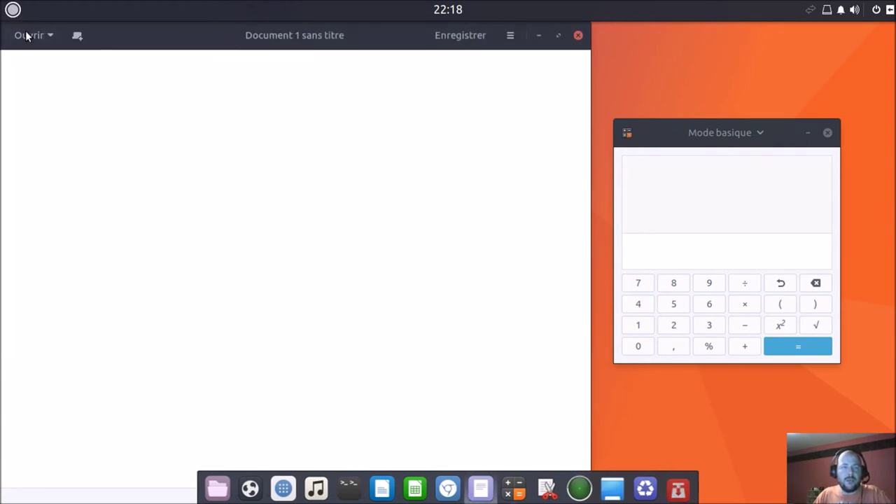
click(13, 10)
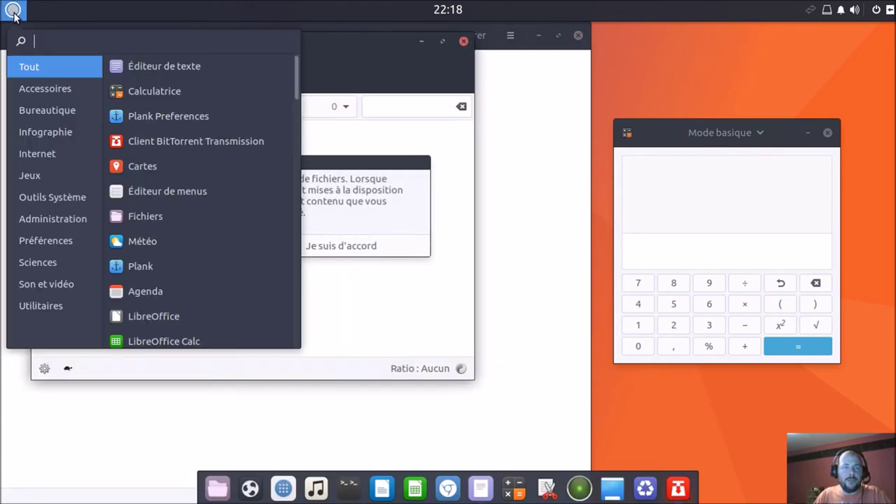
click(392, 68)
click(339, 245)
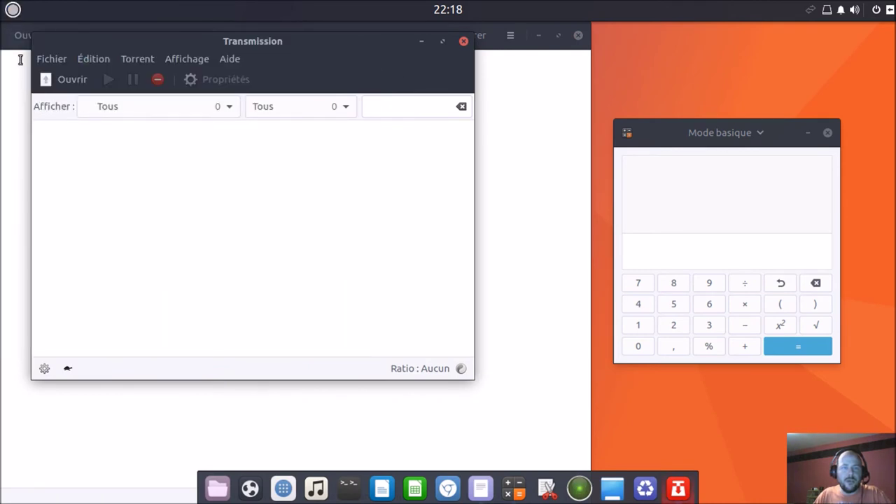
Step: Launch the Geary mail client from the Internet category
click(12, 9)
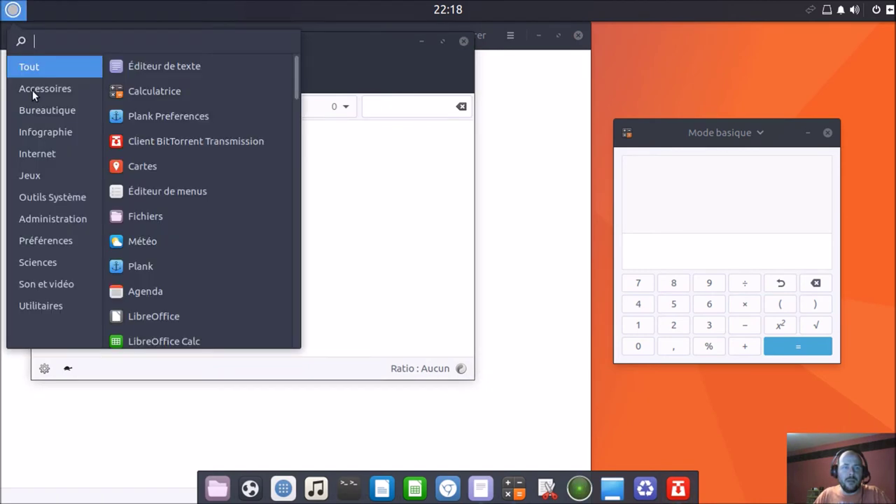
click(54, 158)
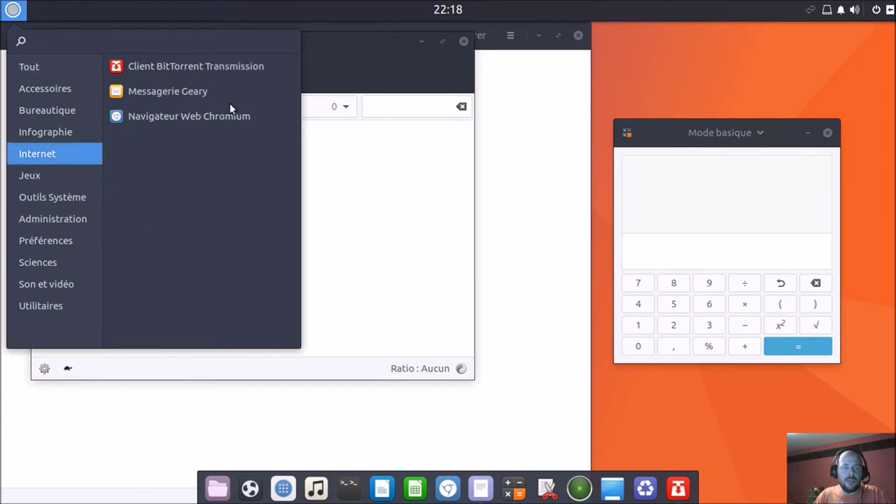
click(225, 89)
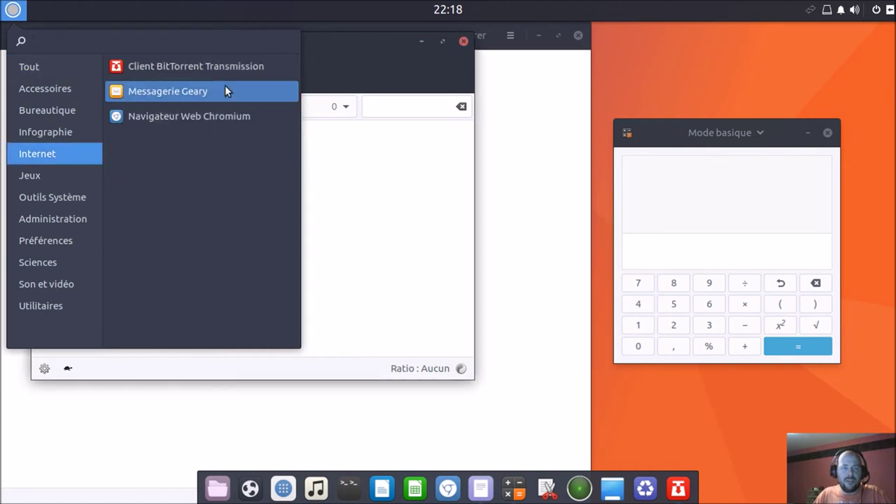
Step: Launch the Logiciel software store from the Outils Système category
click(13, 10)
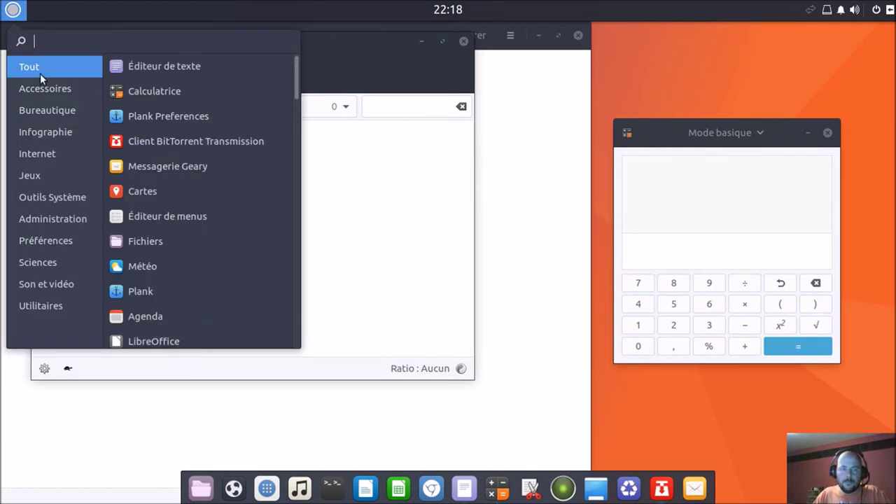
click(13, 10)
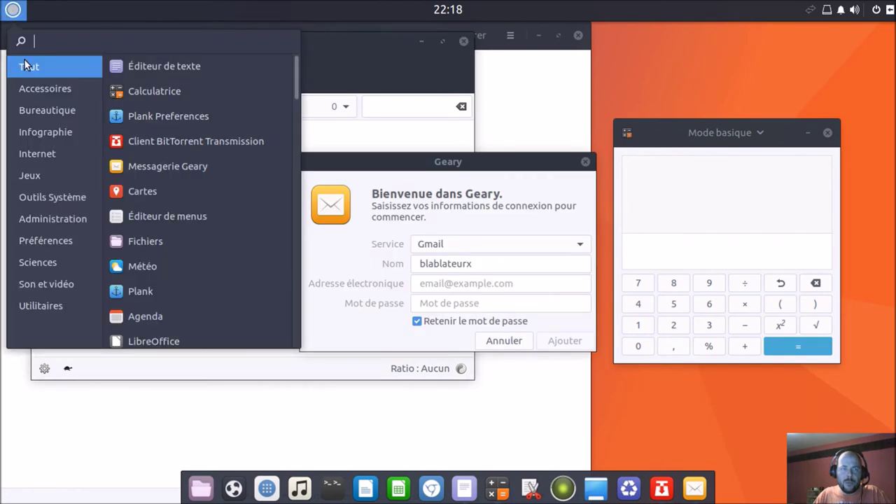
click(41, 158)
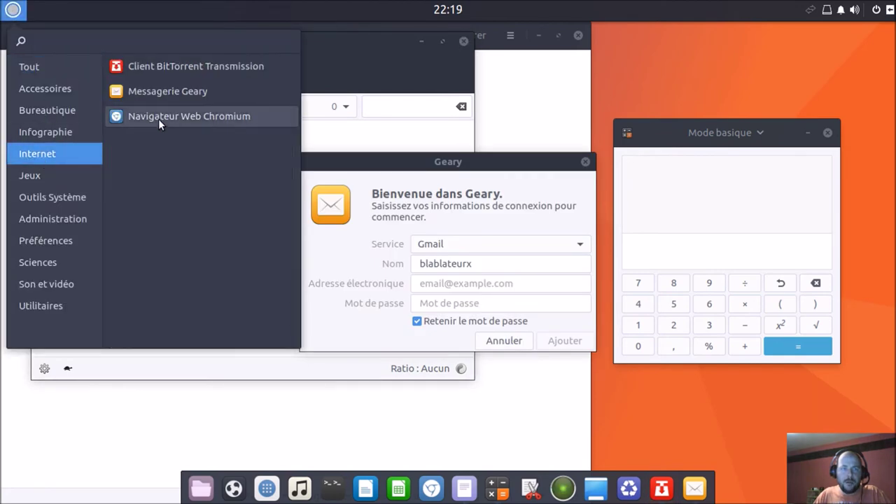
click(76, 177)
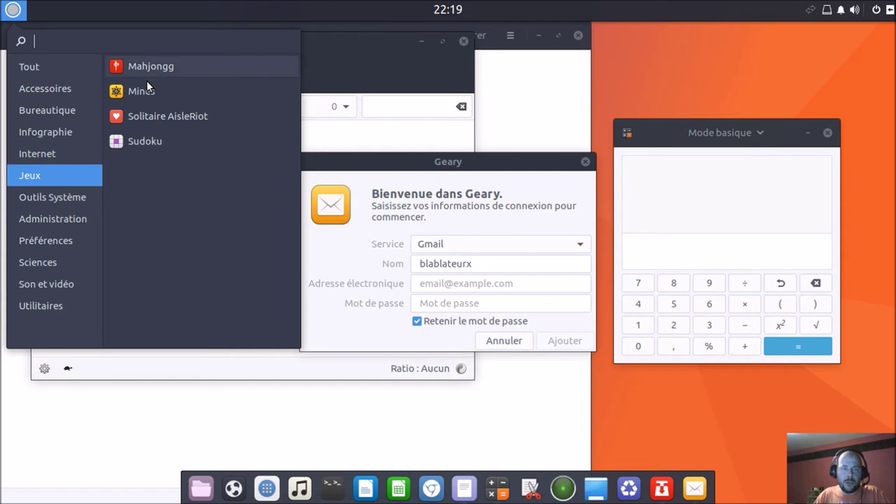
click(73, 202)
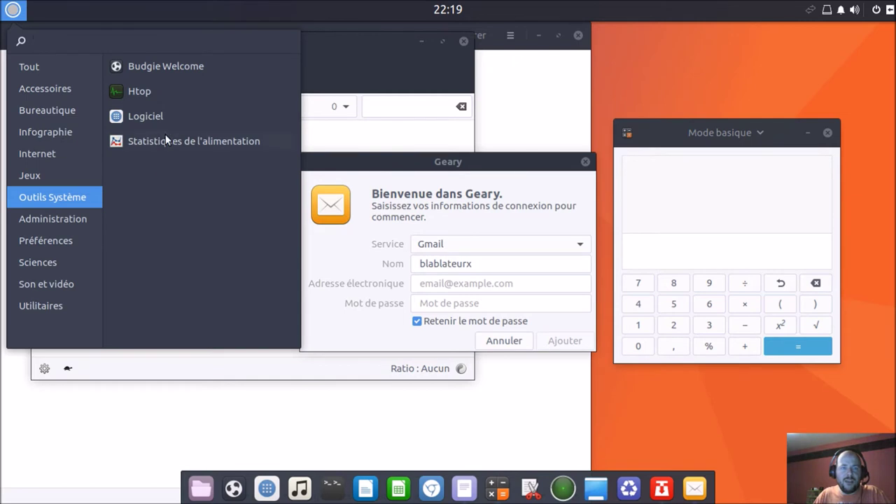
click(156, 115)
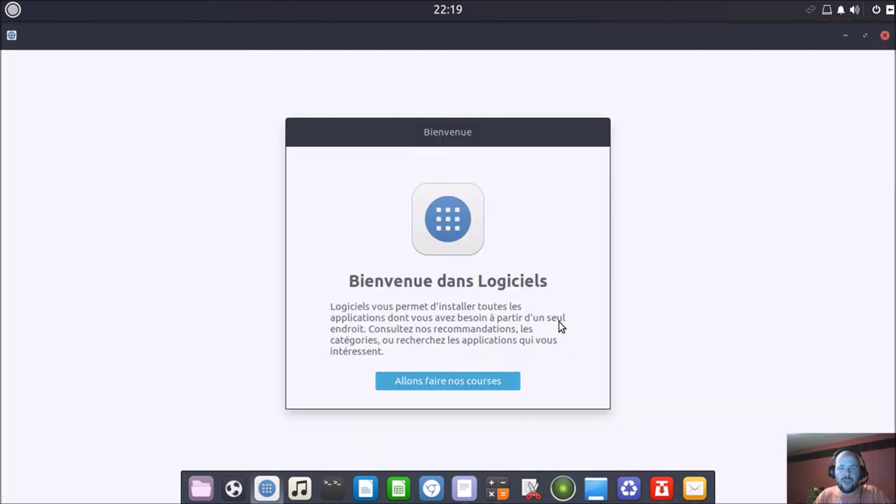
Step: Start the software store and close the calculator, Transmission, Geary setup and empty text document
click(496, 381)
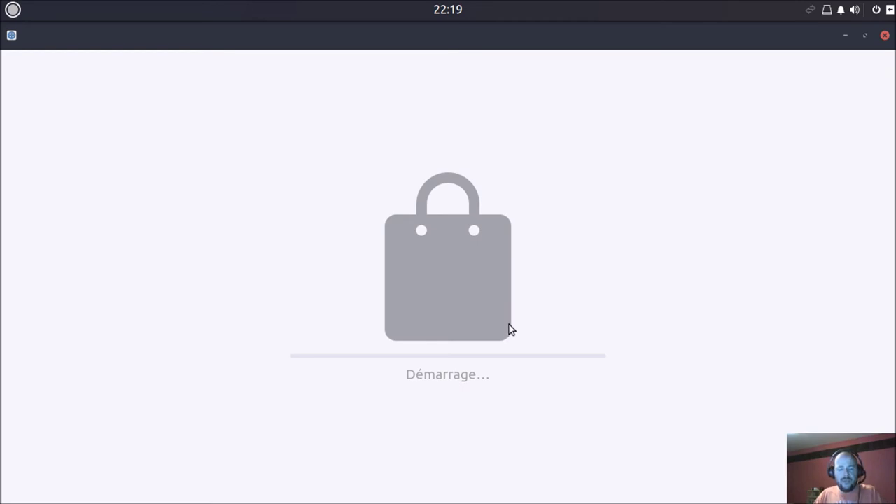
key(alt+Tab)
key(alt+Tab)
key(alt+Tab)
key(alt+Tab)
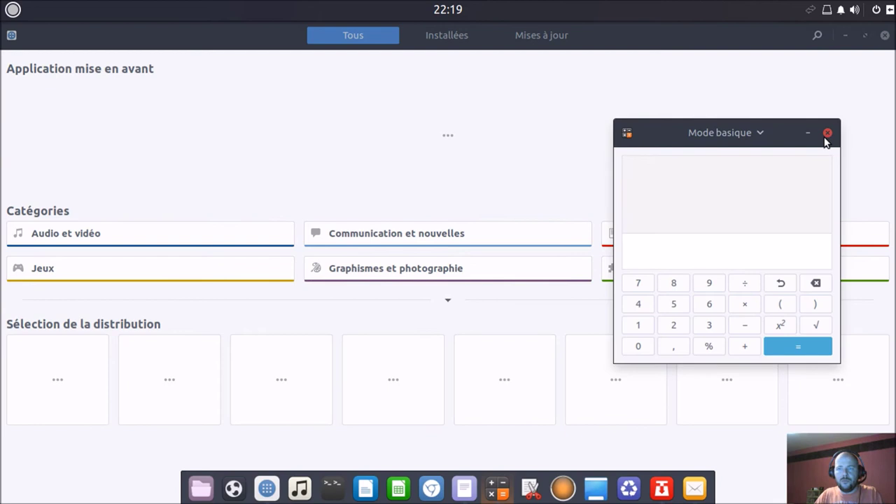
click(828, 134)
key(alt+Tab)
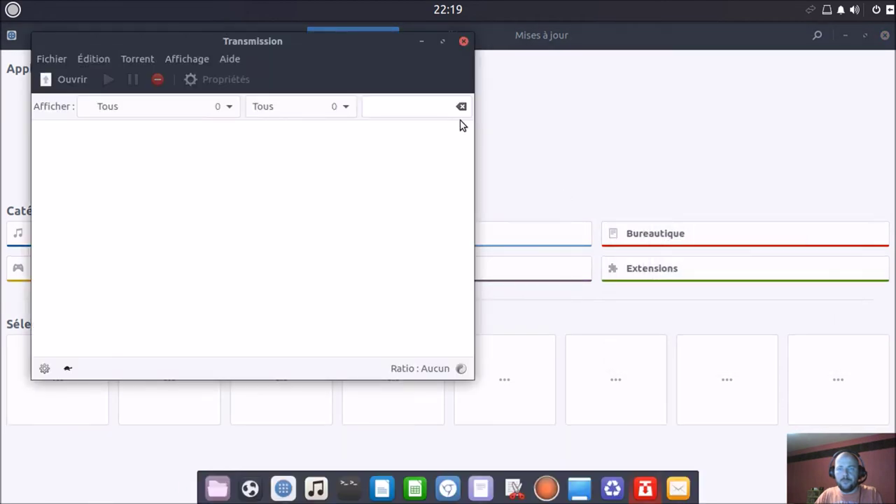
click(463, 42)
key(alt+Tab)
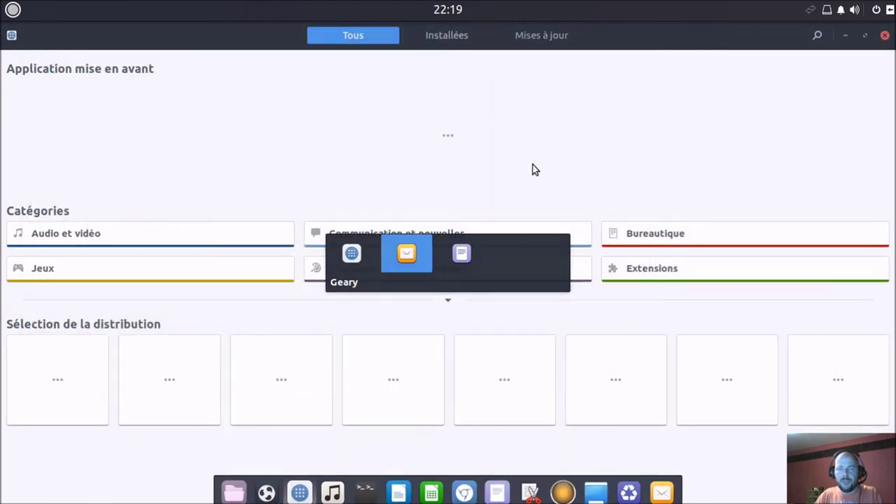
click(585, 162)
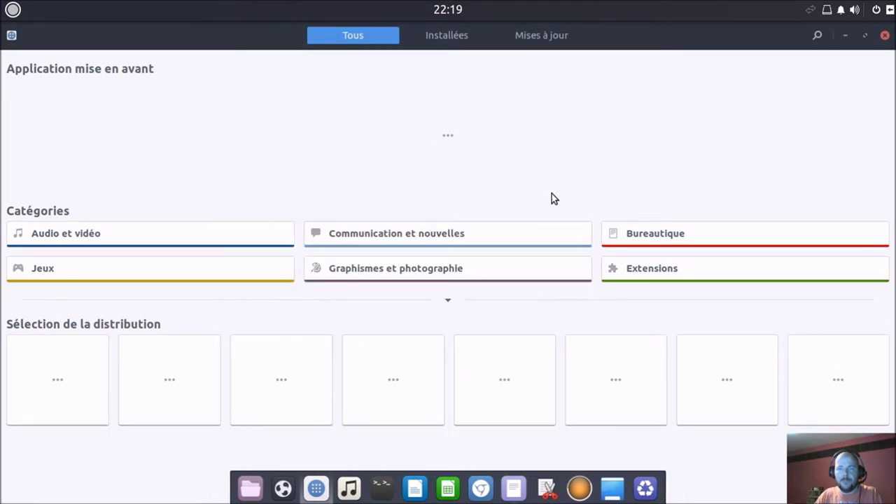
key(alt+Tab)
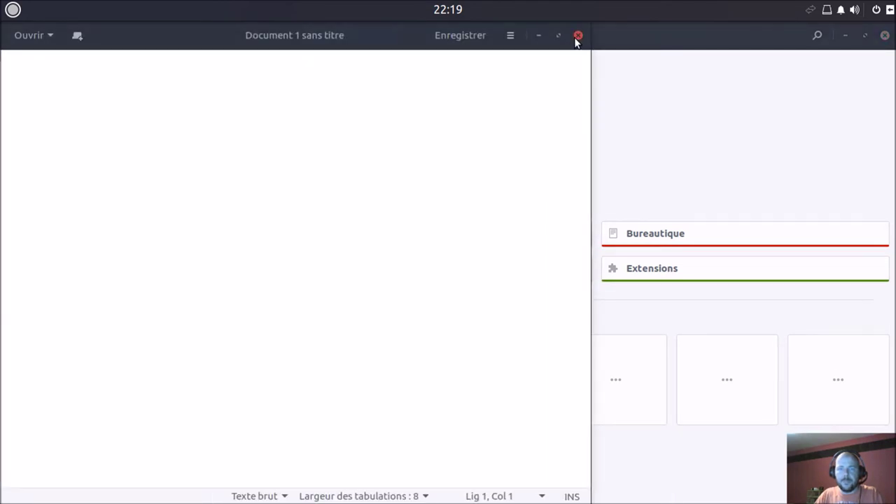
click(578, 38)
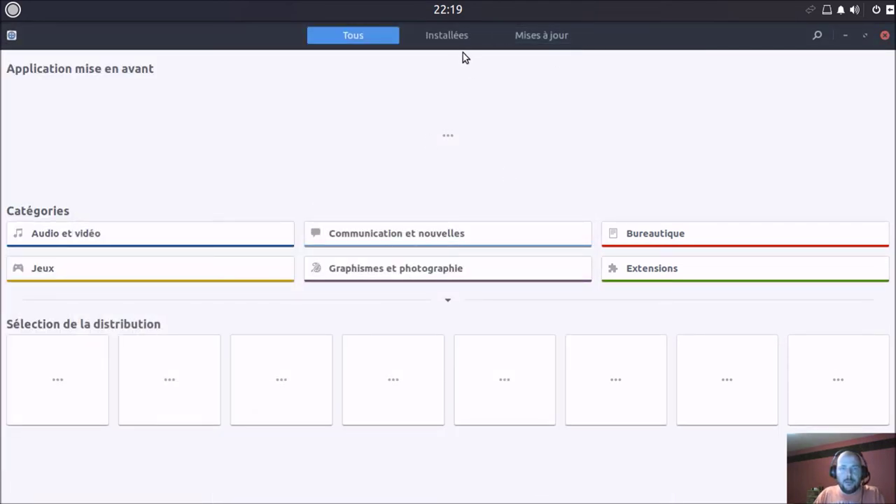
Step: Review the Installées list and pending Mises à jour, then return to the featured overview
click(447, 34)
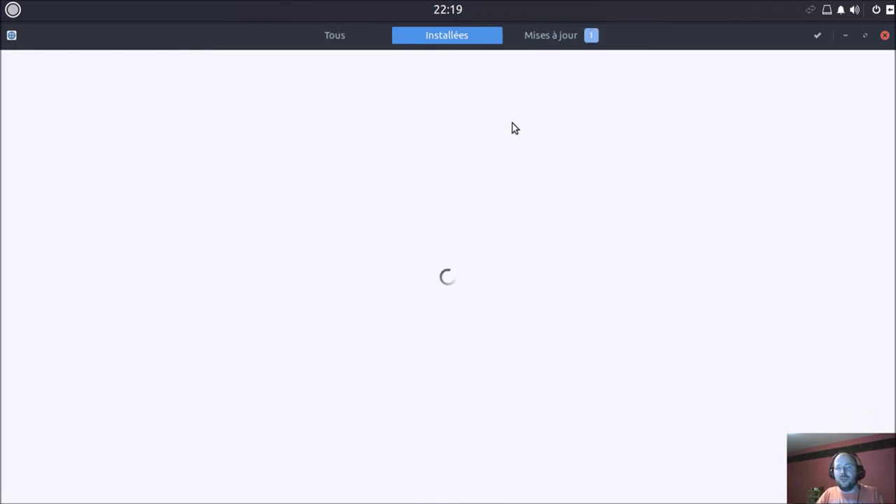
click(565, 37)
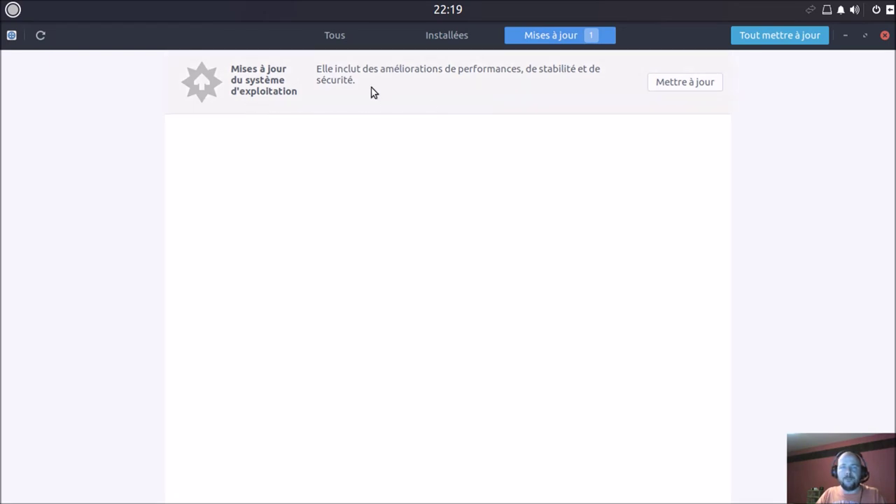
click(445, 37)
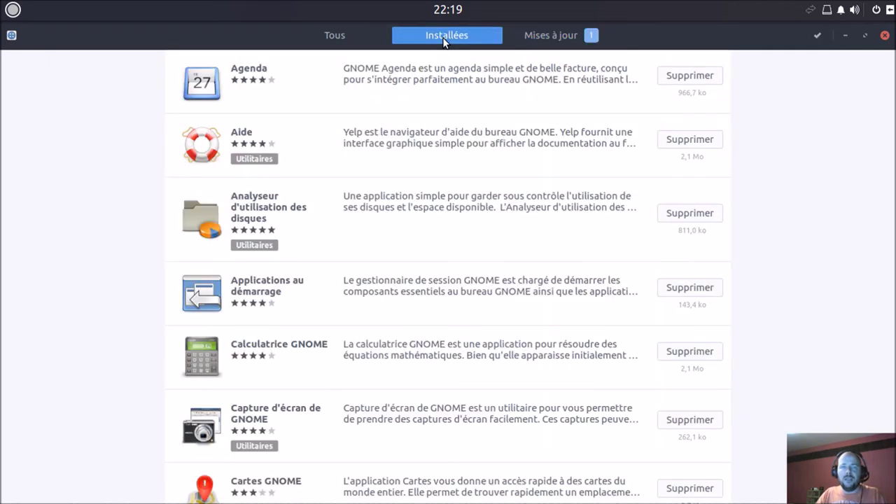
scroll(583, 161, down, 5)
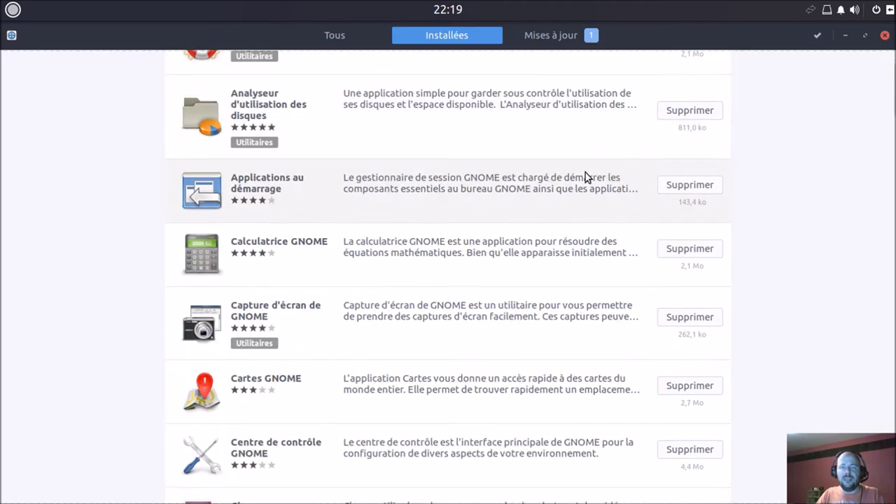
scroll(588, 187, down, 14)
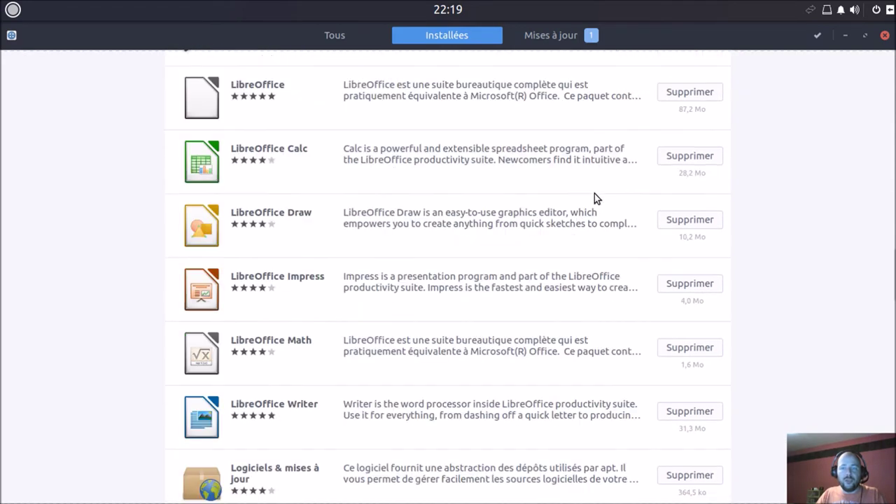
scroll(595, 194, down, 8)
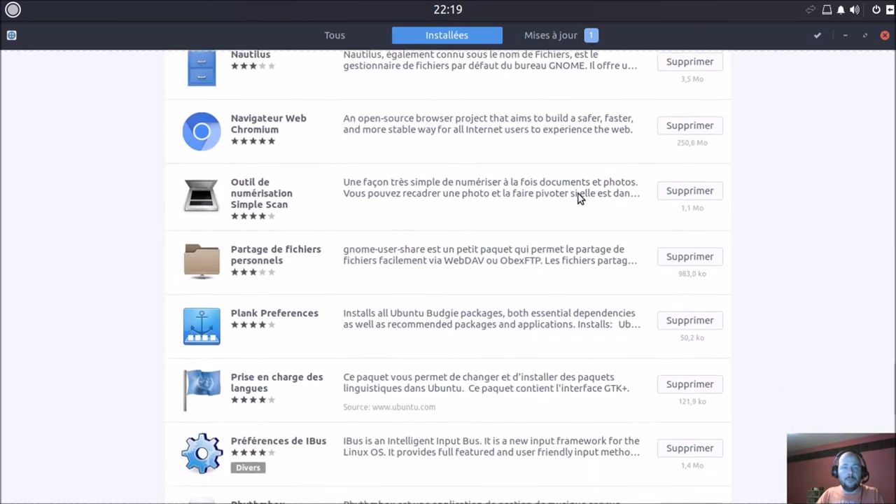
scroll(580, 196, up, 3)
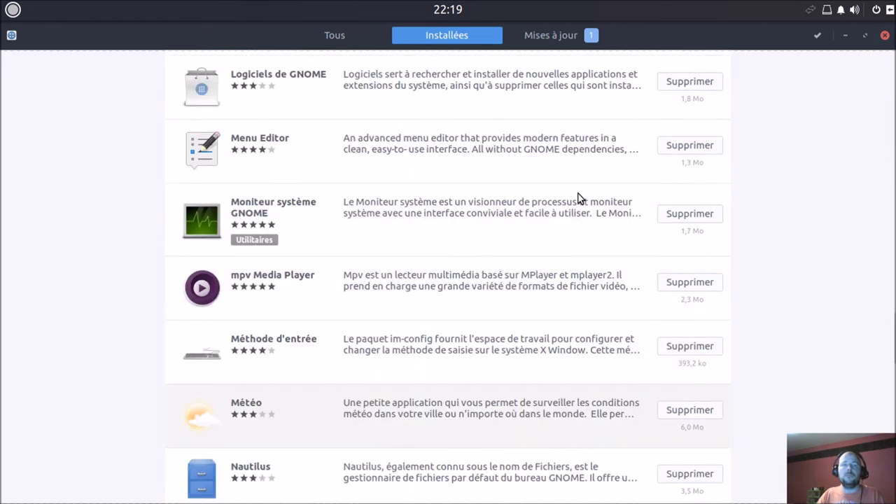
click(335, 36)
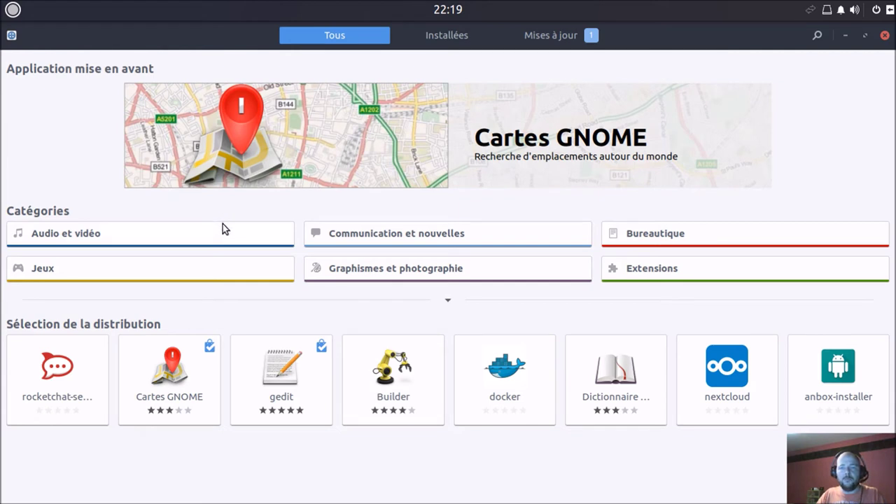
Step: Glance at the docker details page, then search for 'virtualbo' and open VirtualBox
click(511, 378)
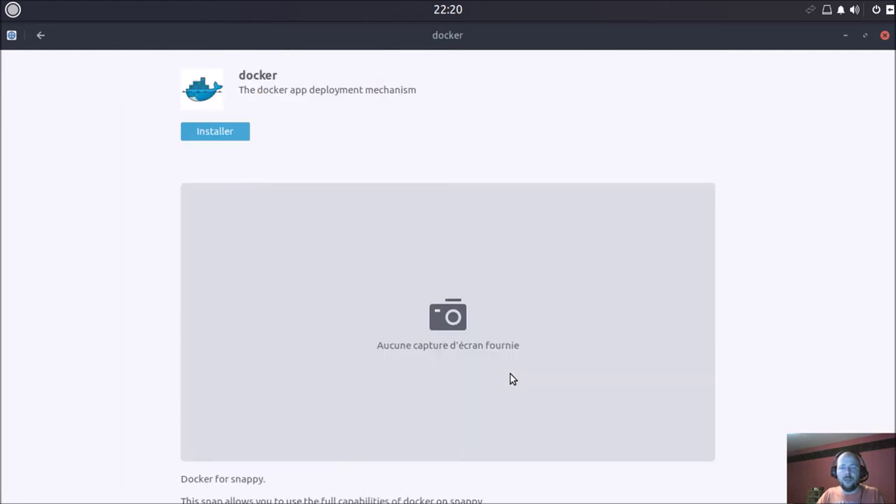
click(40, 35)
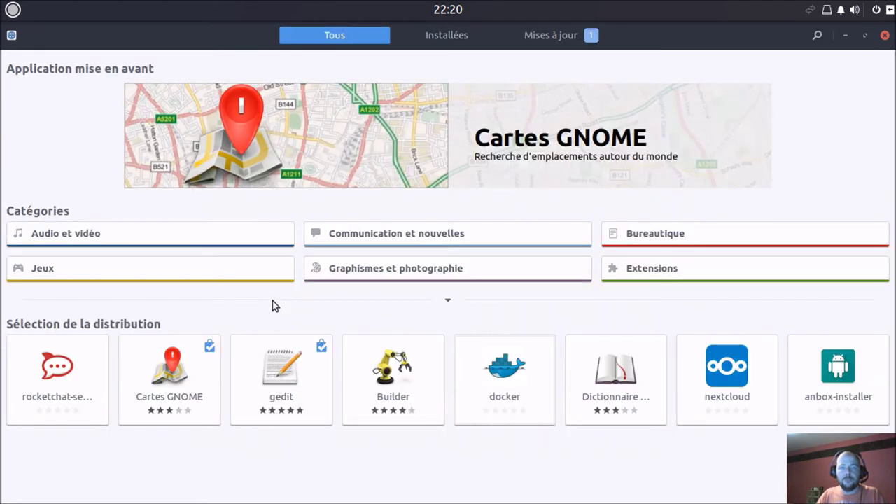
click(816, 35)
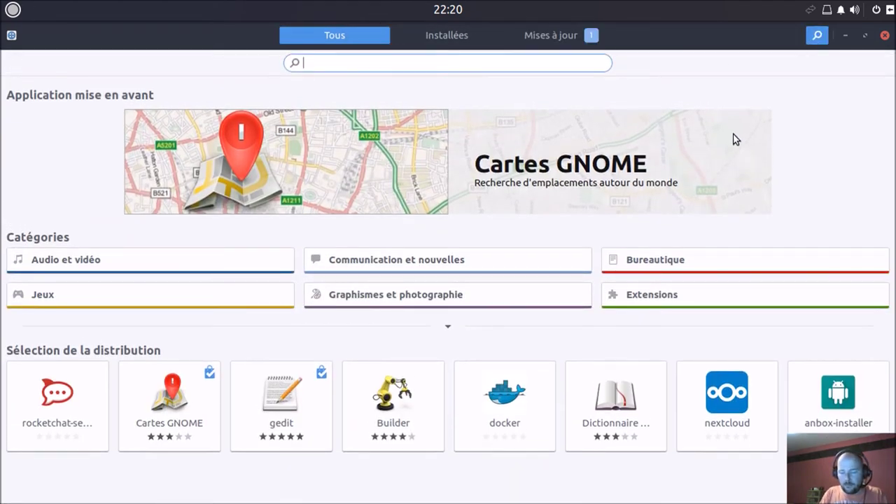
text(virtualbo)
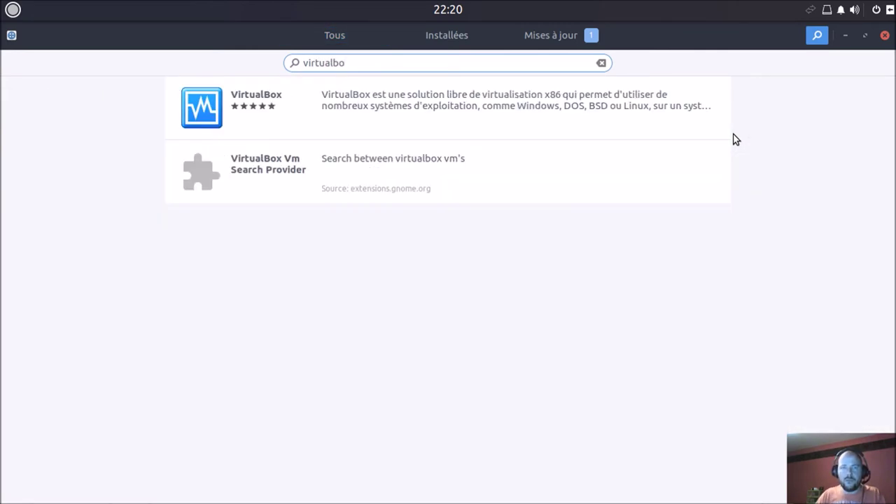
click(586, 116)
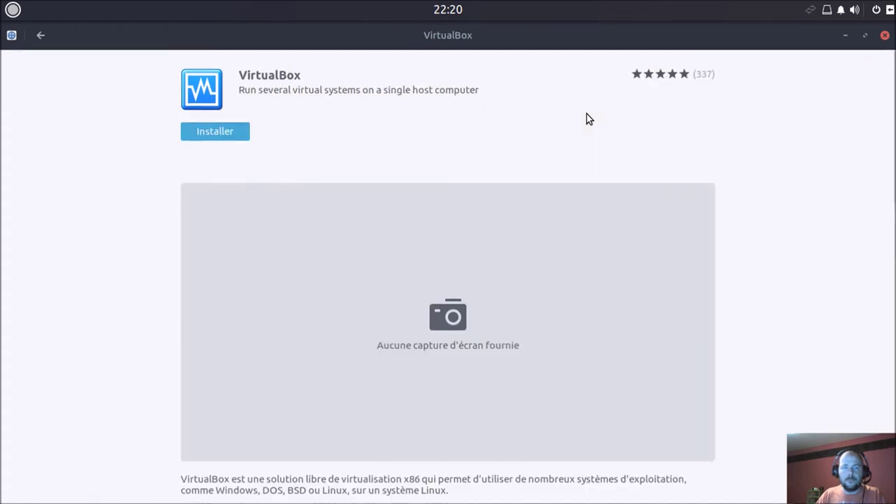
Step: Install VirtualBox, authorizing it with the account password
click(238, 133)
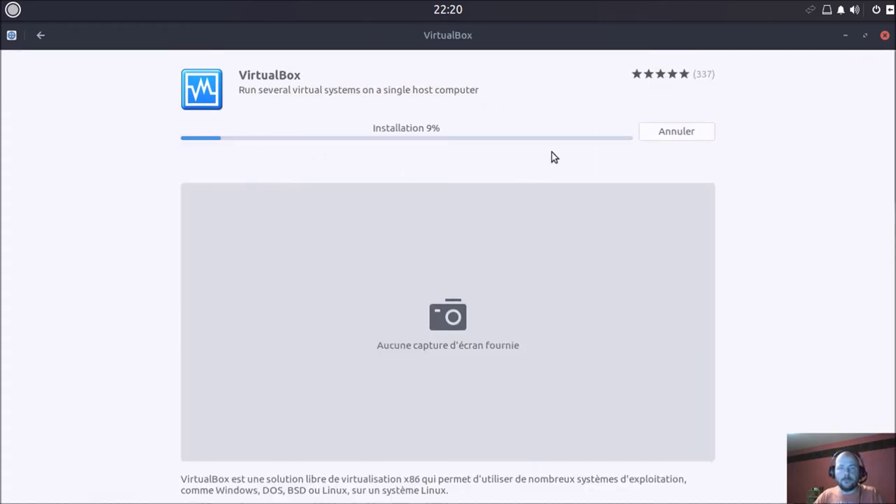
text(***)
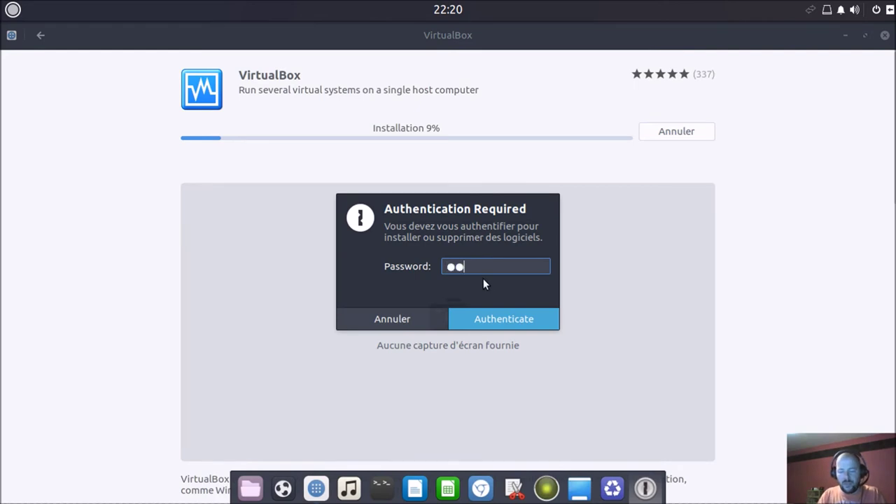
key(Return)
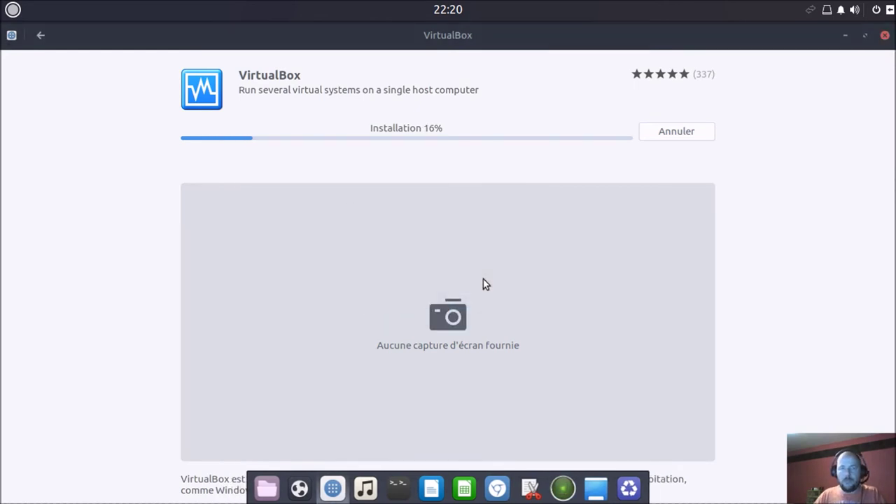
Step: Shrink the store window and browse the Outils Système, Administration and Préférences menu categories
click(865, 35)
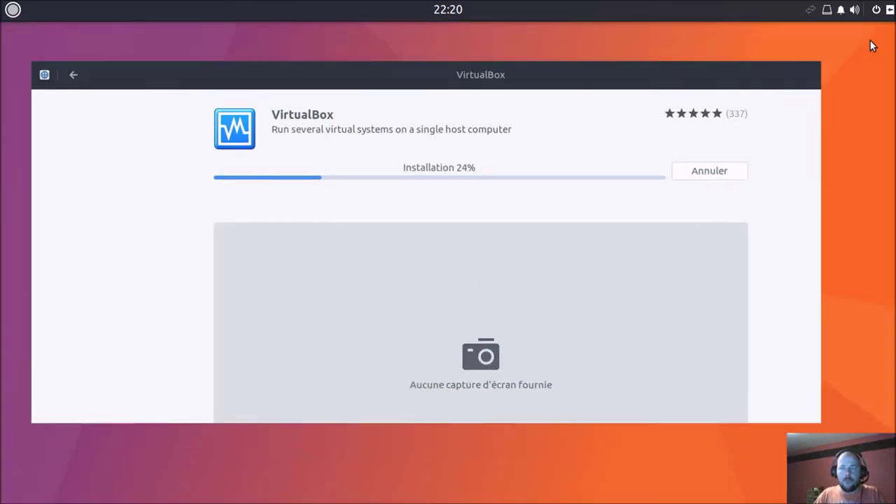
click(12, 10)
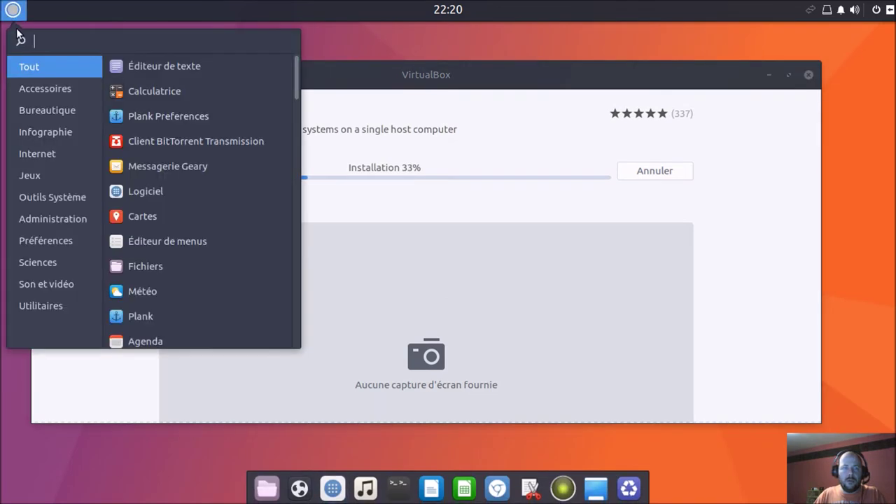
click(58, 203)
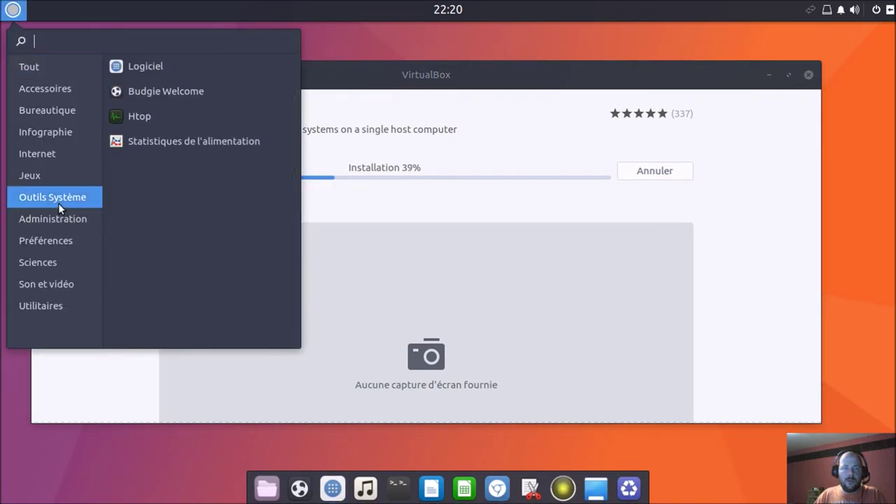
click(67, 222)
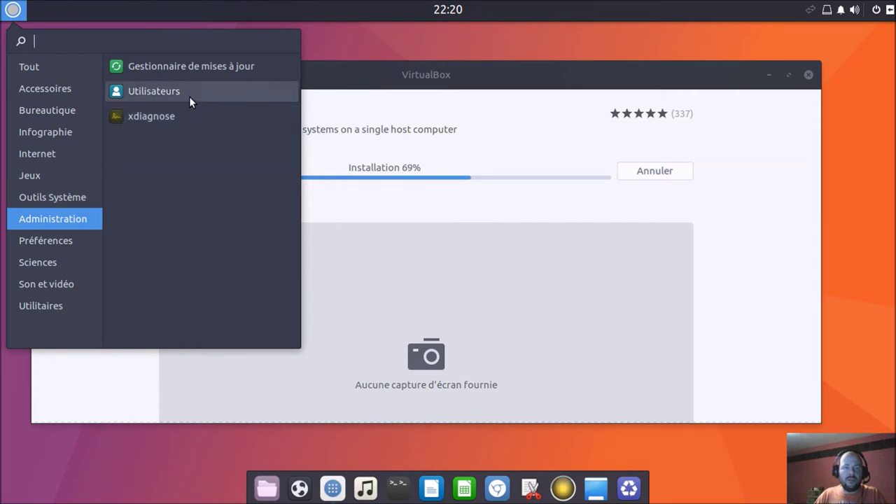
click(63, 243)
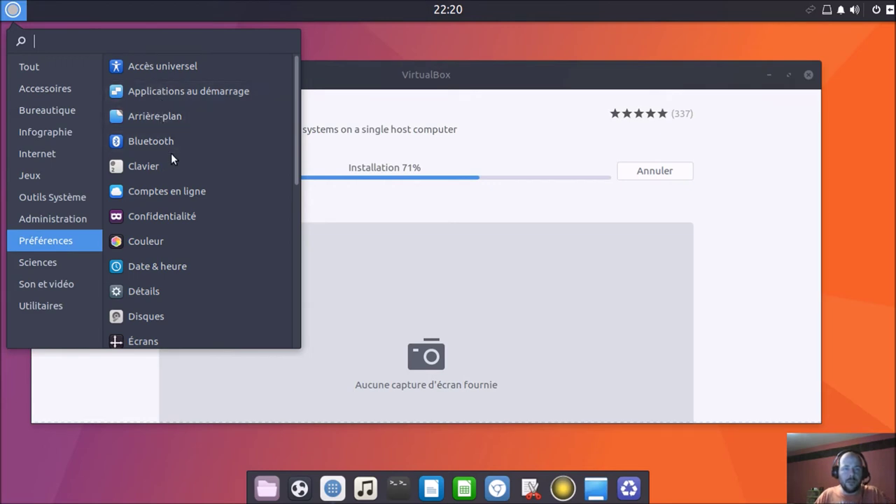
drag(297, 144, 328, 321)
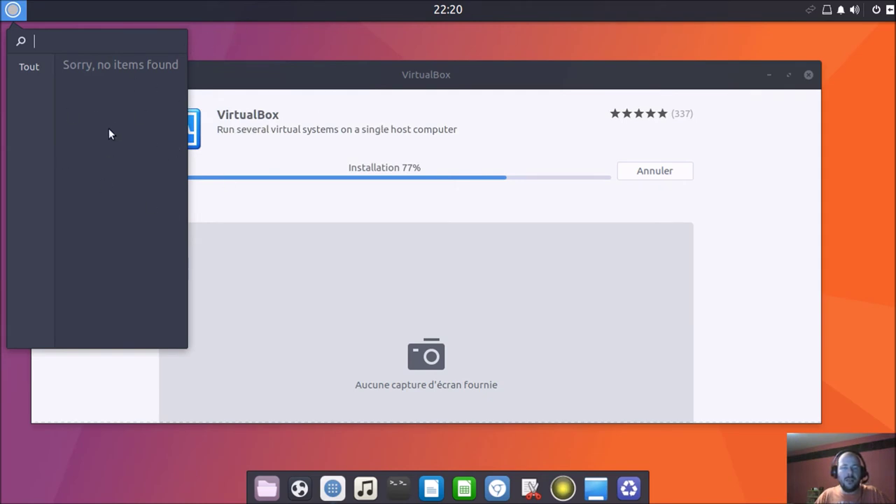
click(14, 11)
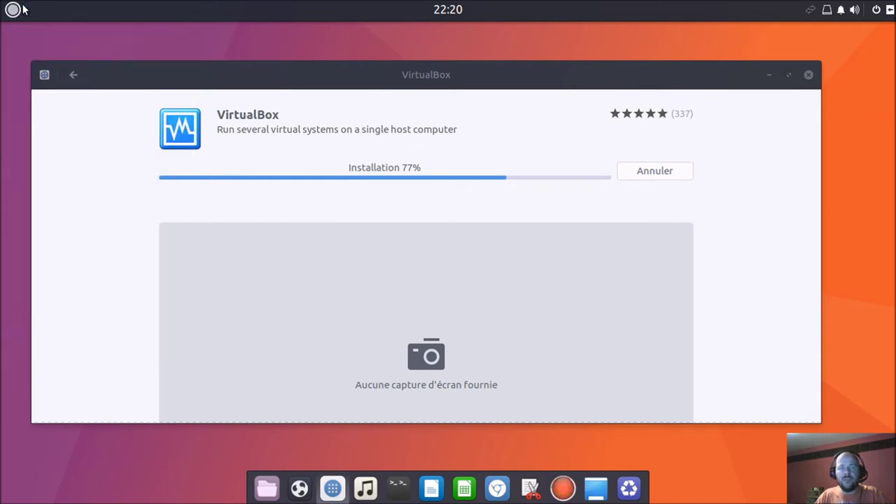
Step: Launch GNOME MPV from Son et vidéo, then reopen the applications menu
click(14, 13)
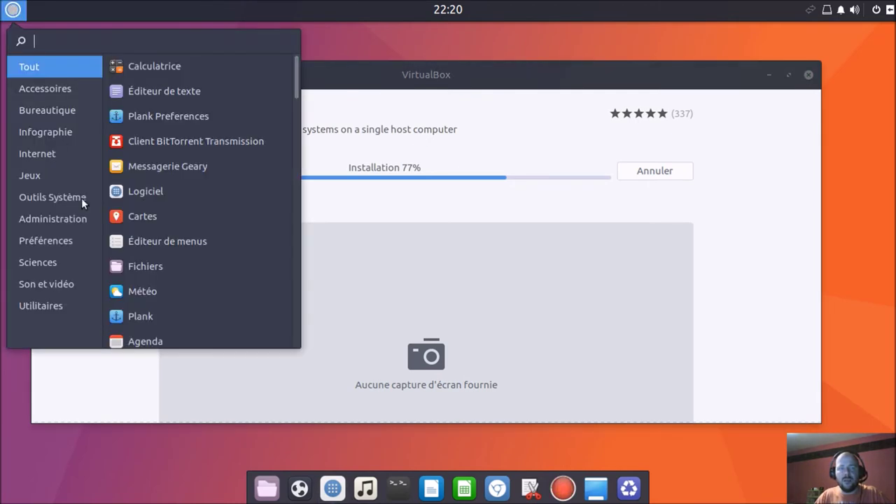
click(62, 238)
scroll(227, 165, down, 1)
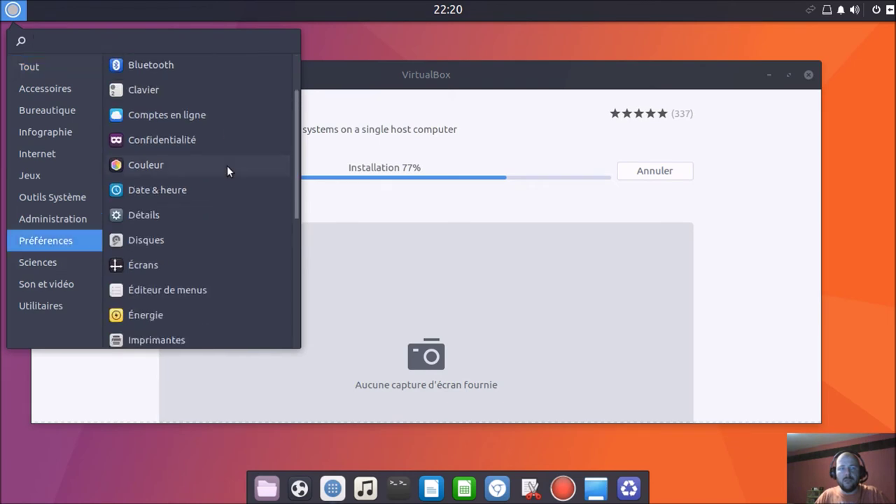
scroll(227, 165, down, 2)
scroll(227, 165, up, 3)
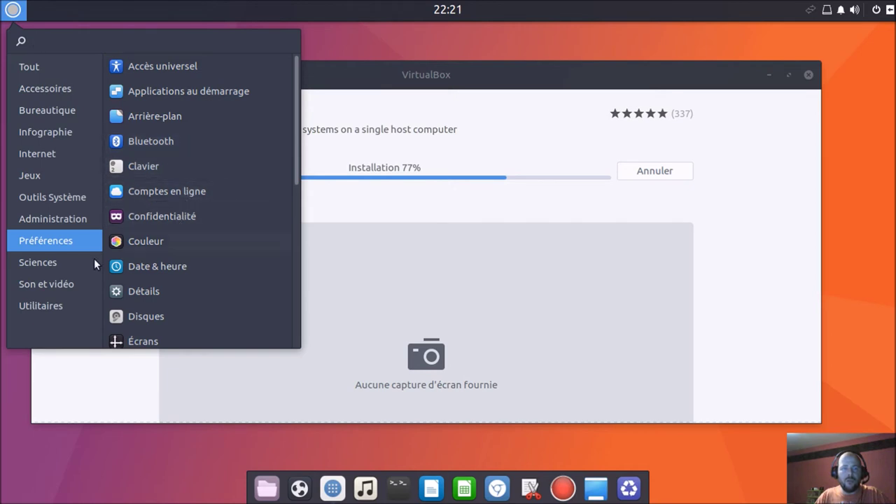
click(59, 262)
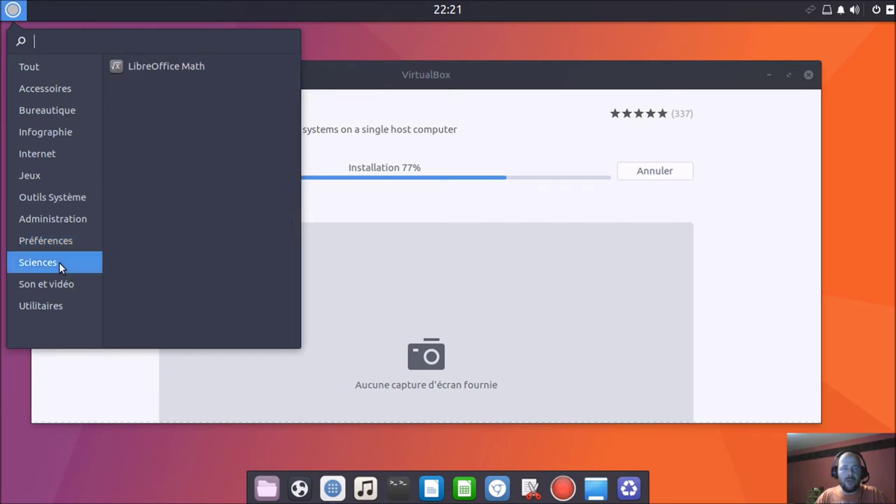
click(62, 289)
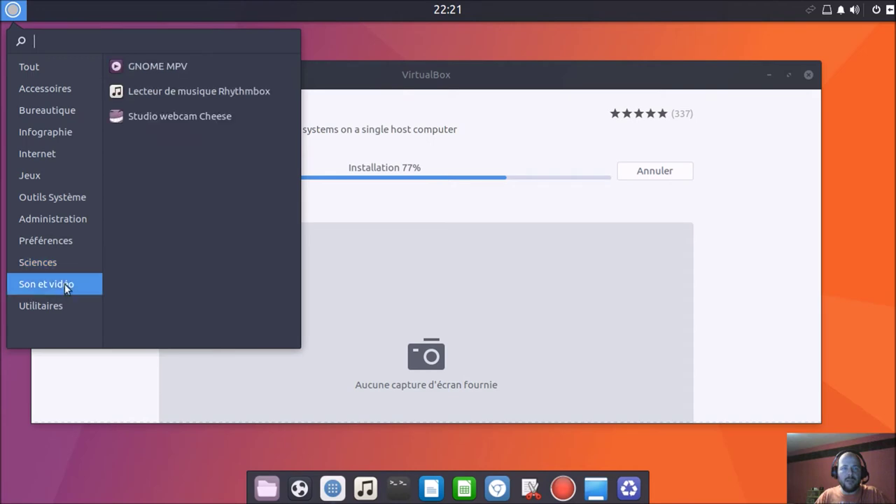
click(184, 68)
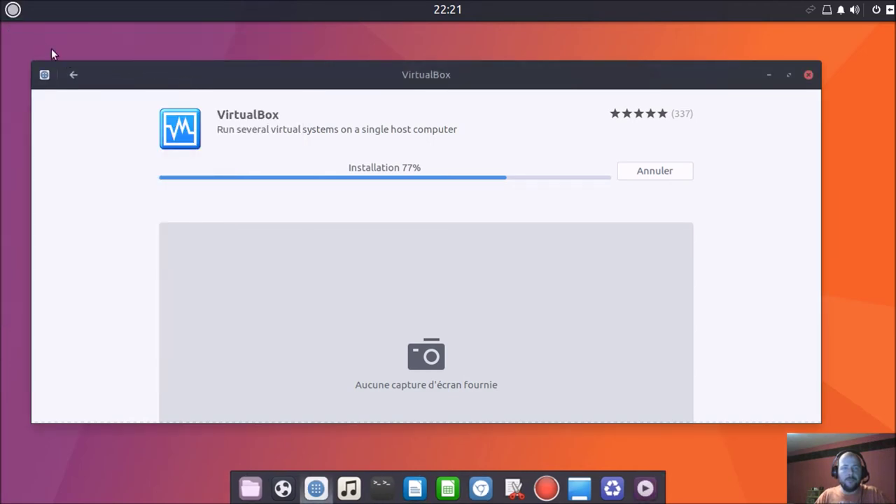
click(12, 9)
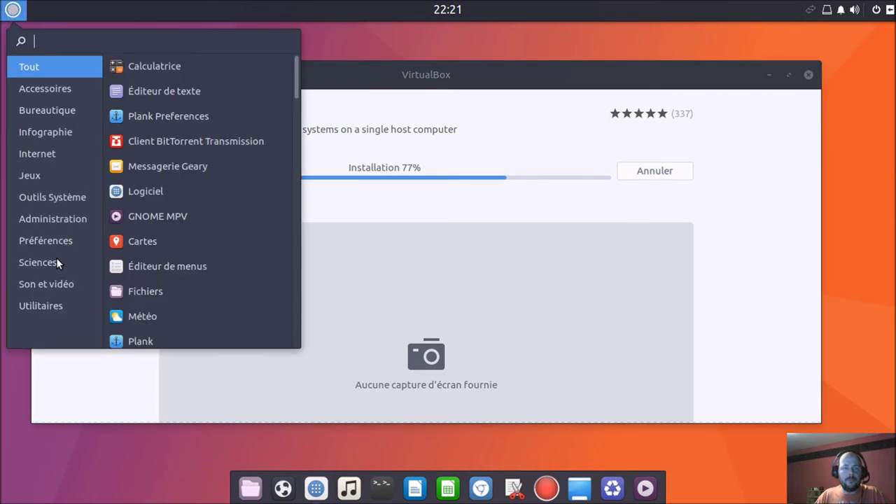
Step: Launch Capture d'écran from the Utilitaires category
key(Escape)
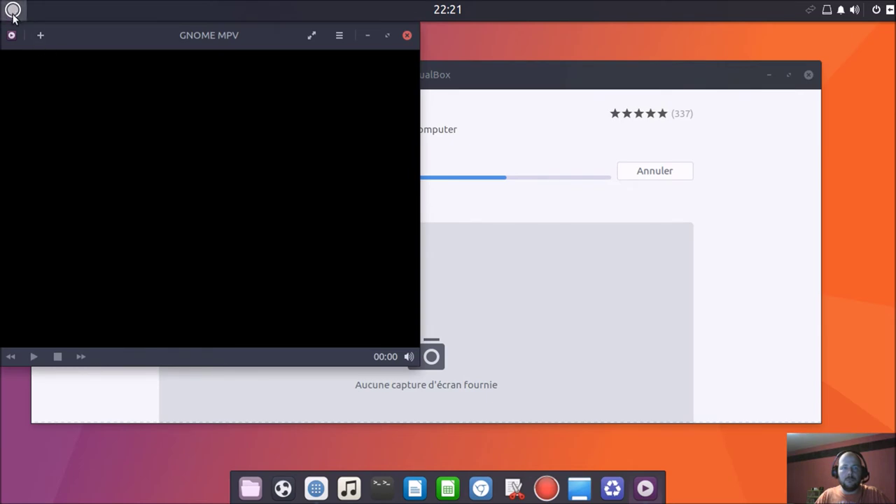
click(10, 13)
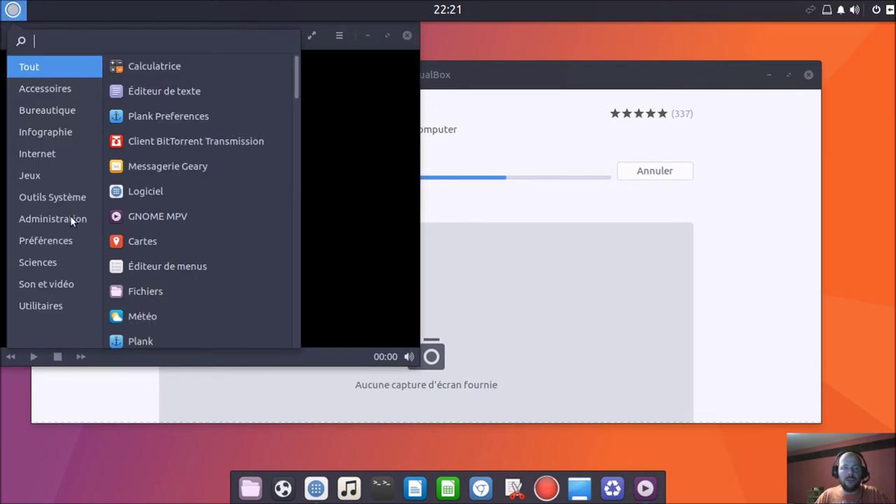
click(55, 286)
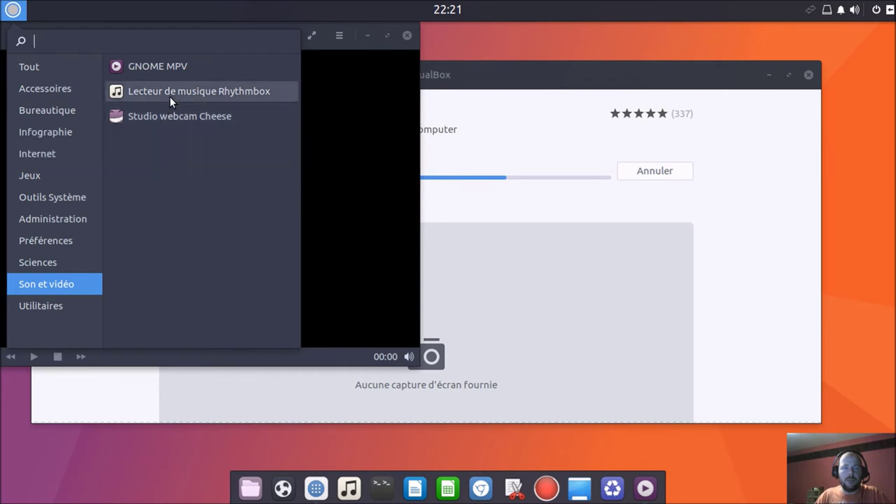
click(67, 303)
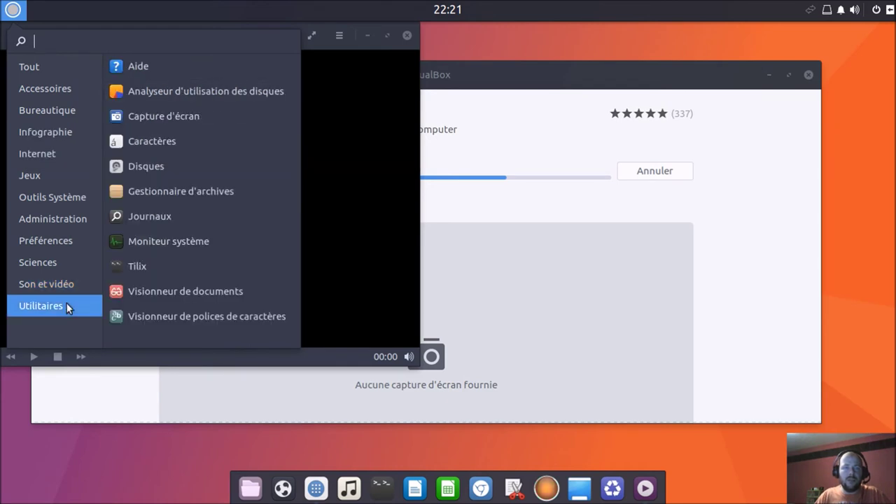
click(192, 117)
Step: Launch the disk usage analyzer and scan the Dossier personnel folder
click(13, 9)
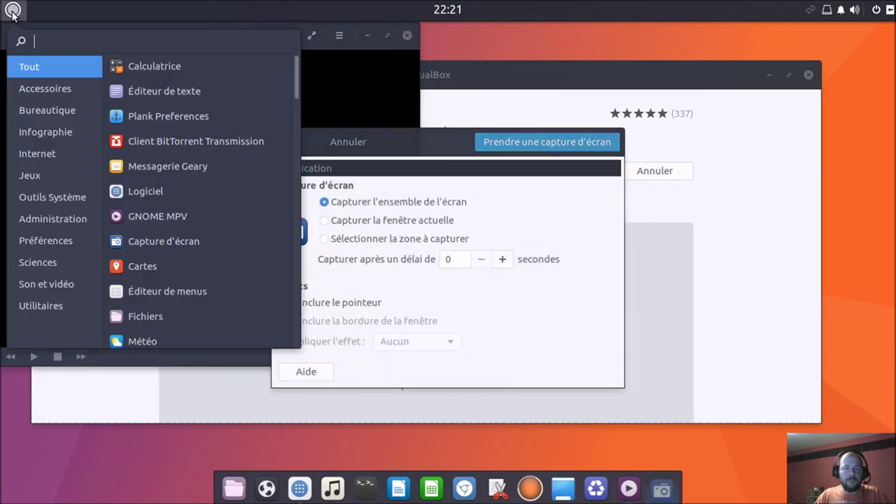
click(62, 301)
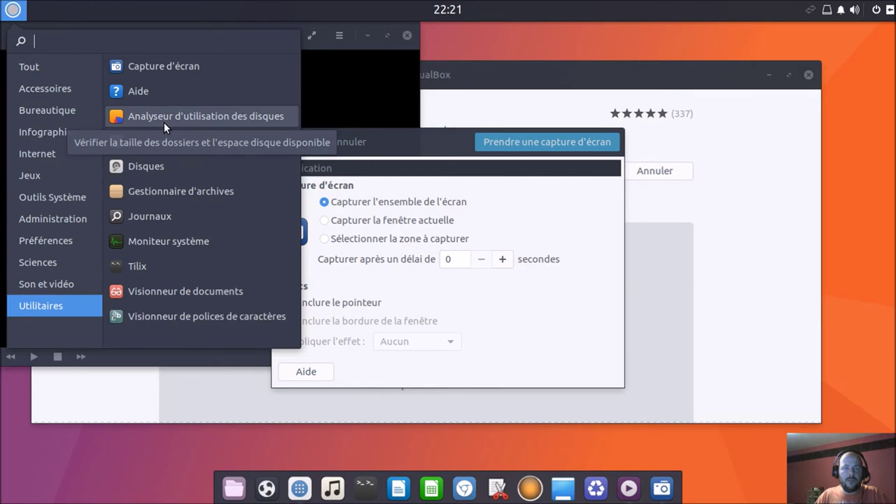
click(164, 122)
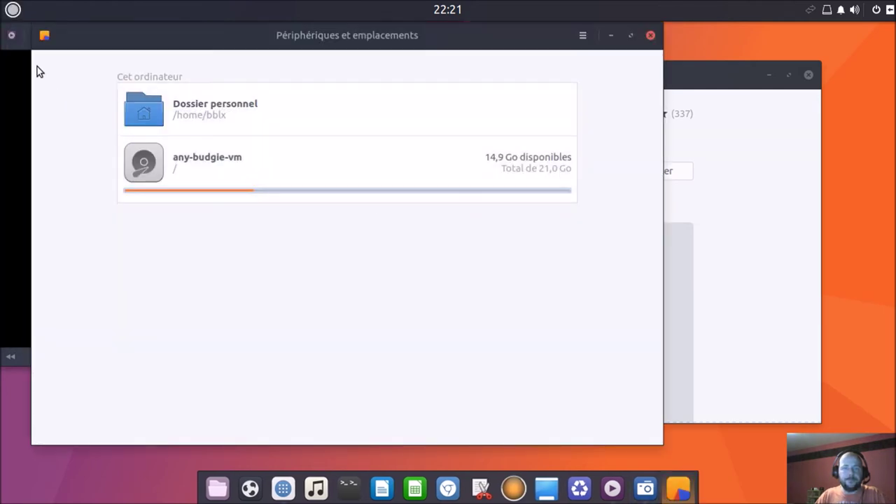
click(217, 118)
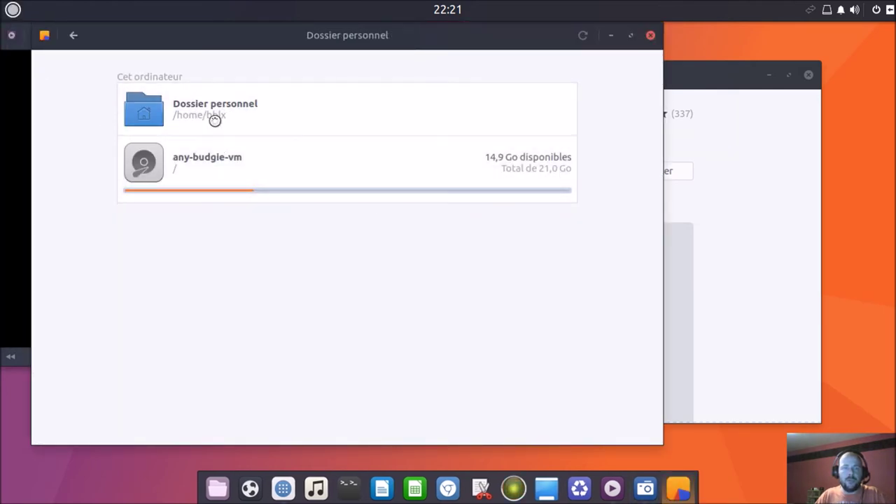
Step: Launch Gestionnaire d'archives from Utilitaires
click(12, 9)
click(83, 305)
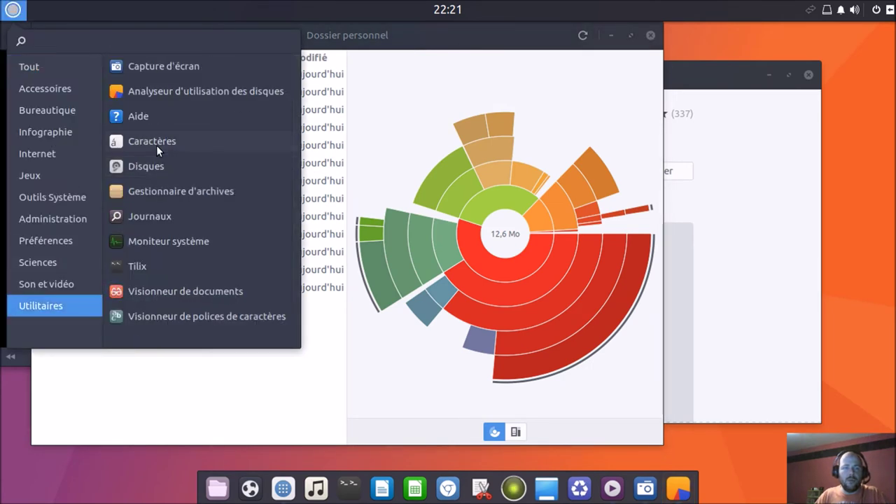
click(246, 189)
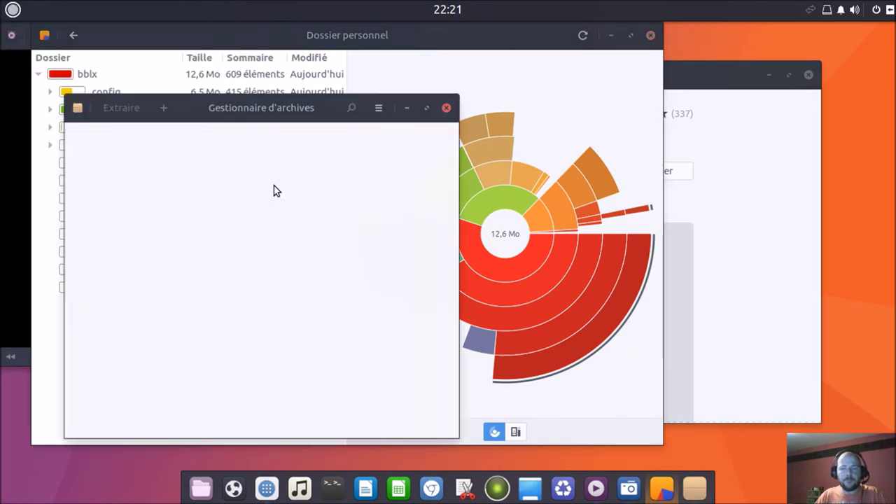
Step: View the archive manager's À propos information, then close it
click(78, 109)
click(105, 246)
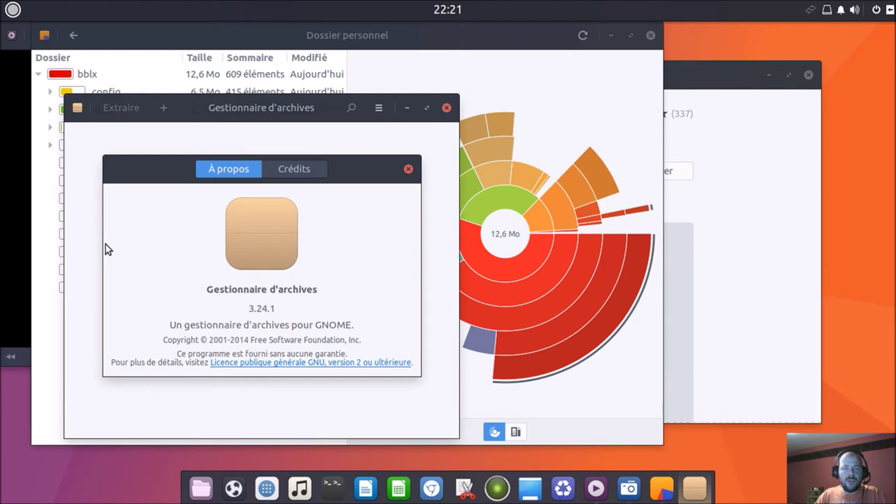
click(13, 10)
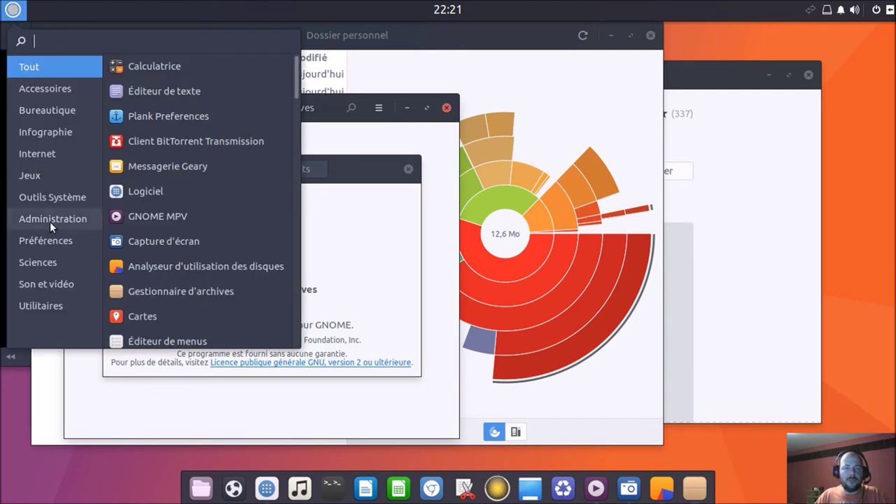
click(73, 304)
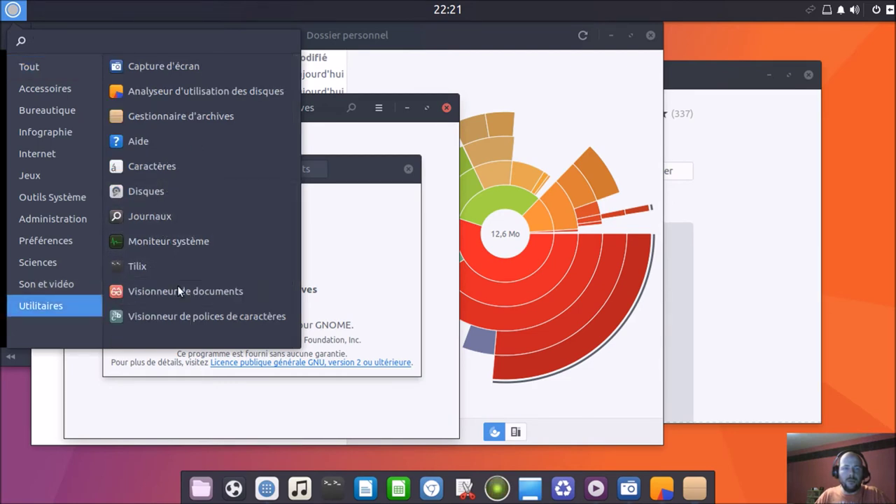
click(410, 173)
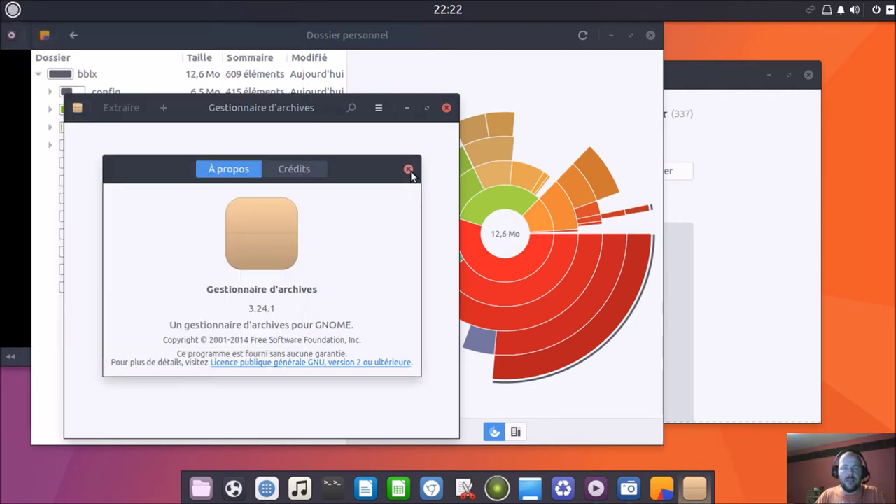
click(409, 170)
Step: Close the archive manager, disk analyzer, screenshot tool, GNOME MPV and Software windows
click(447, 108)
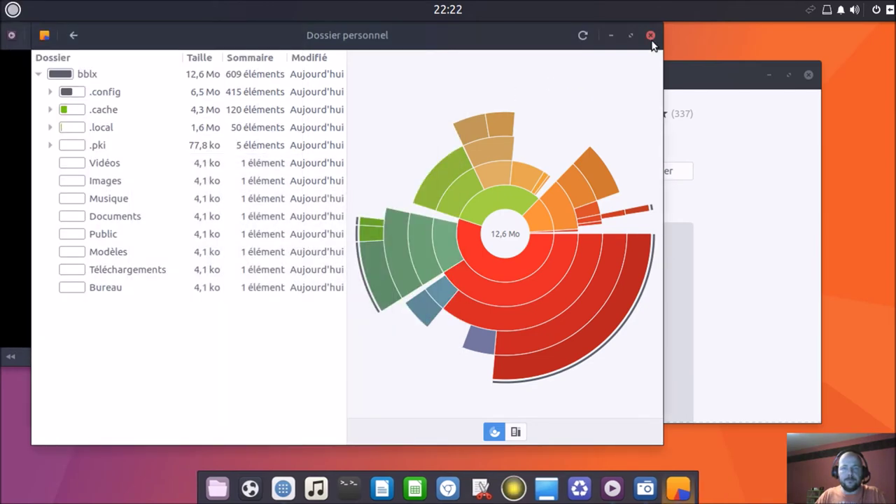
click(652, 41)
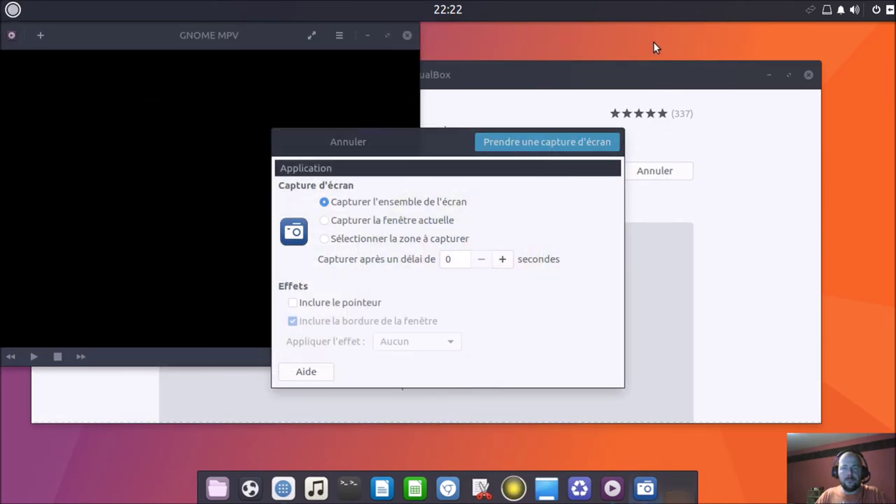
click(384, 141)
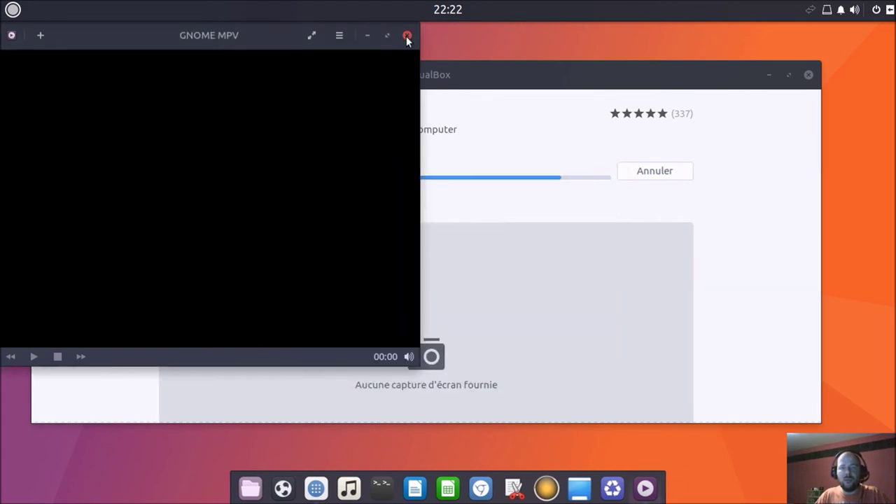
click(406, 36)
drag(580, 80, 600, 104)
click(818, 103)
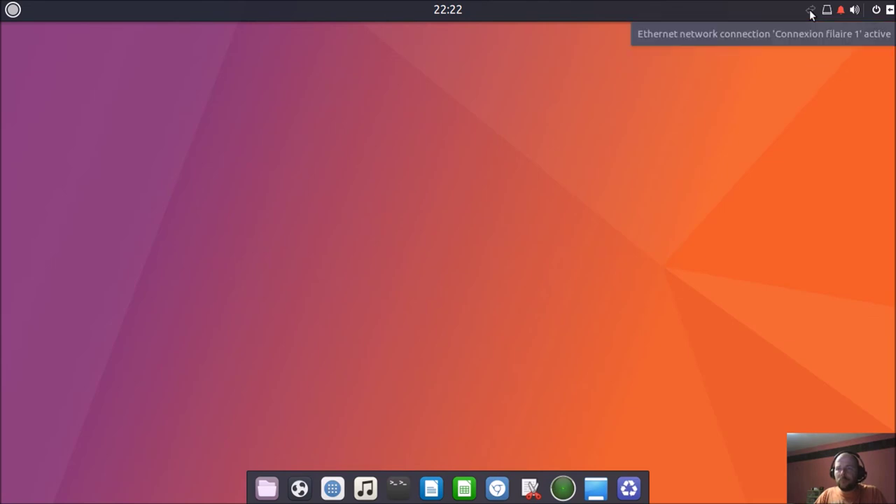
Step: In the Raven sidebar, collapse and expand the calendar and sound applets, then show Paramètres de Budgie
click(888, 11)
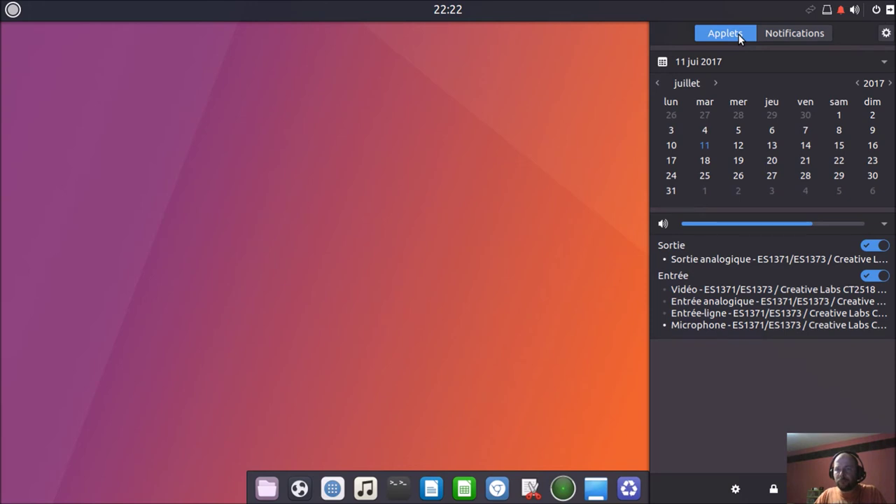
click(794, 34)
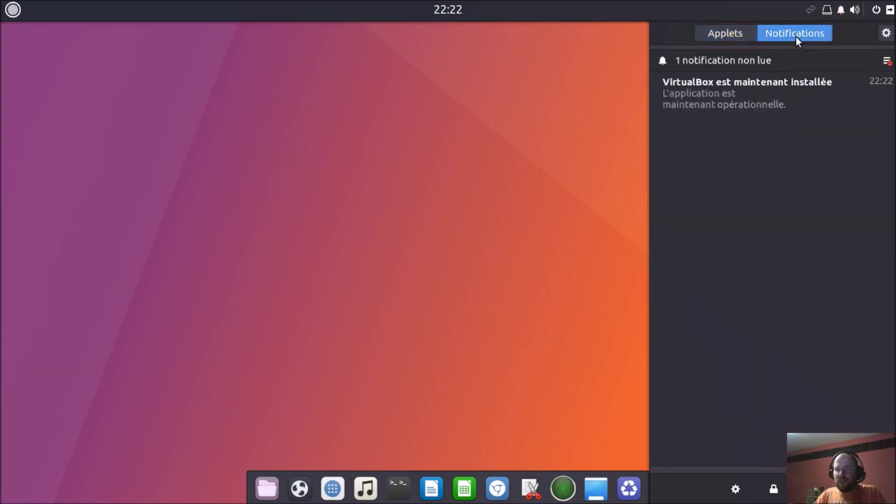
click(725, 36)
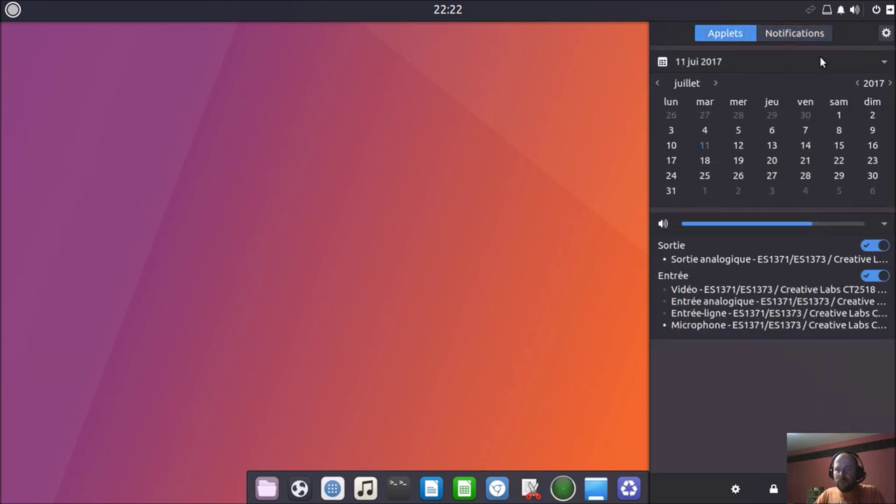
click(884, 61)
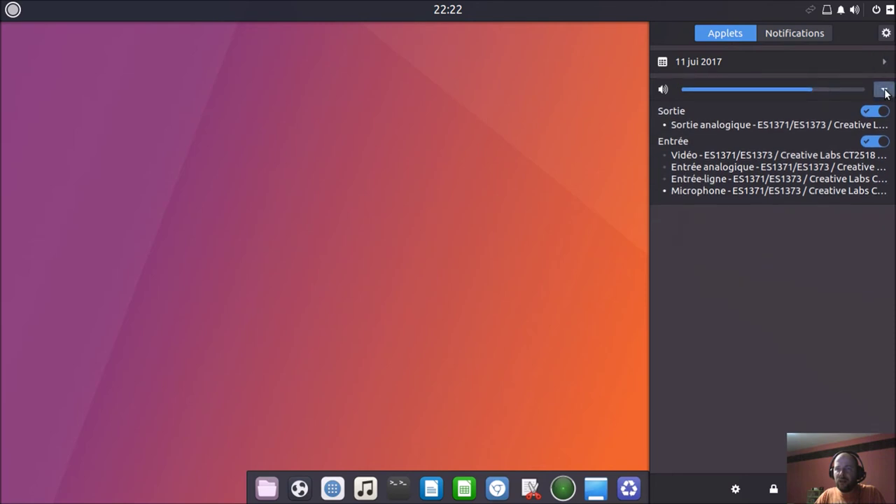
click(884, 90)
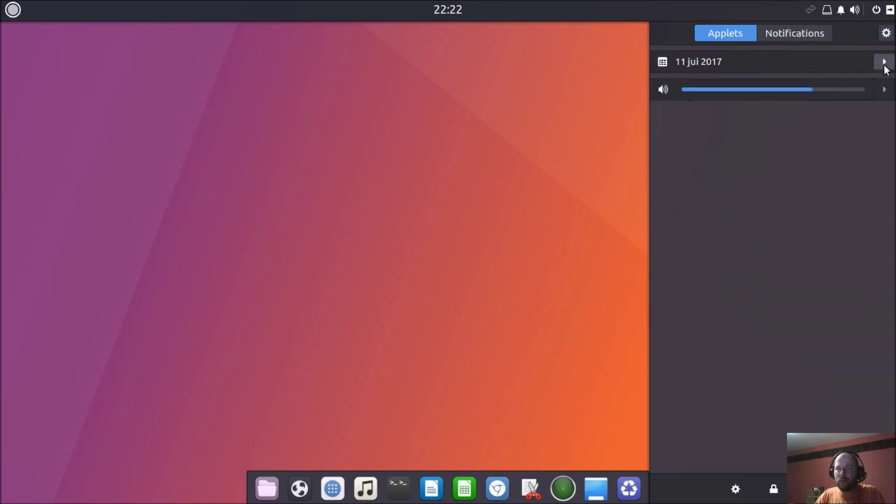
click(884, 62)
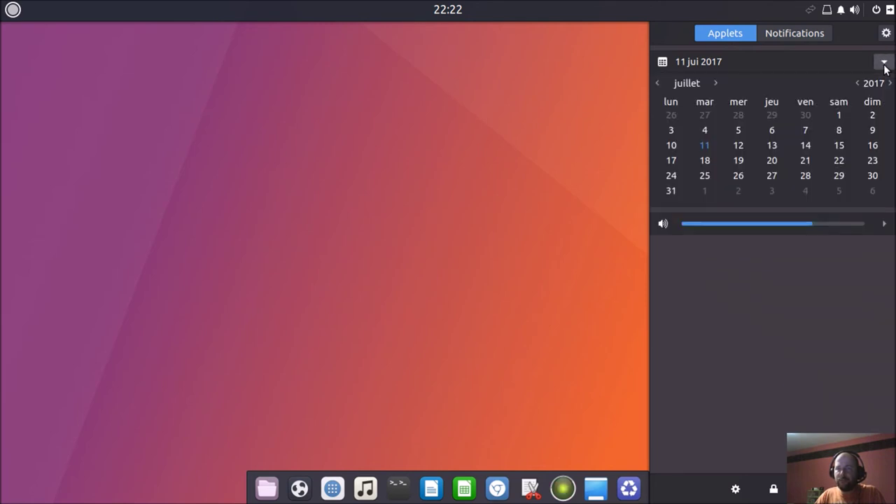
click(884, 62)
click(884, 91)
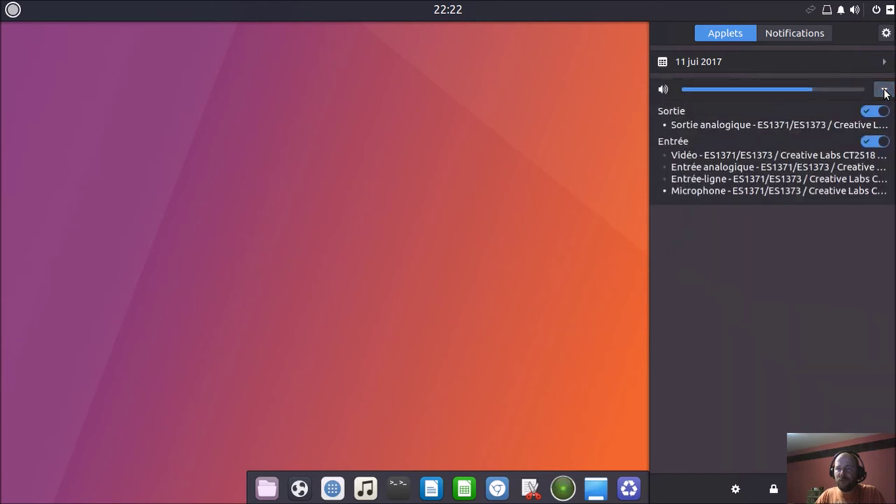
click(884, 91)
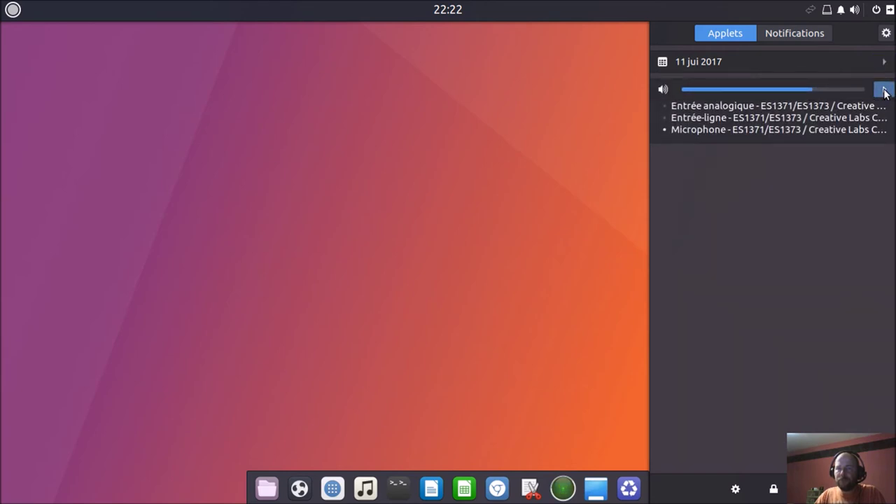
click(810, 33)
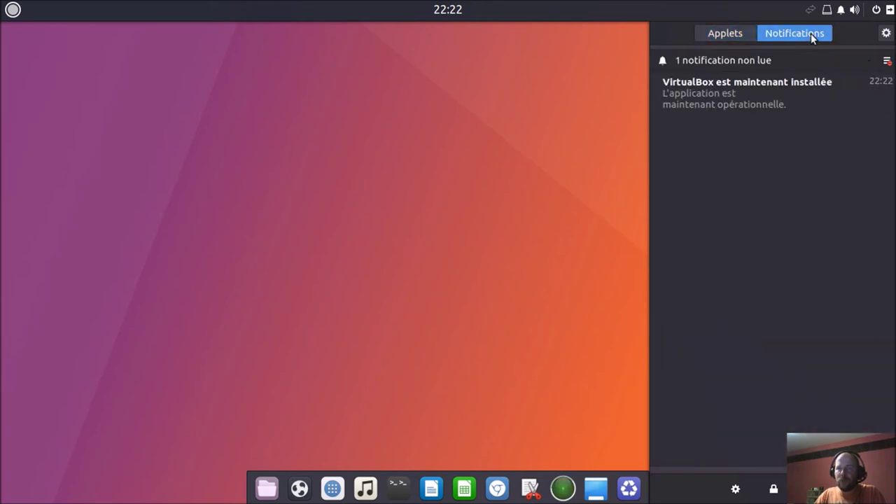
click(884, 33)
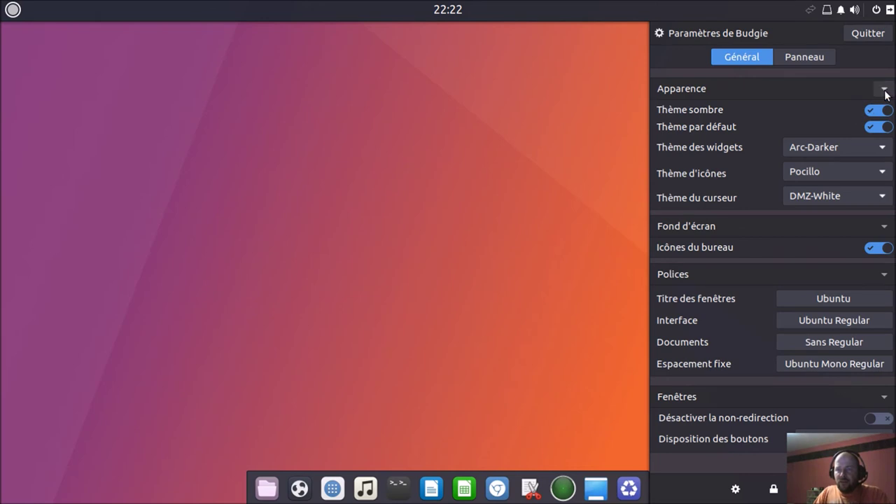
Step: Collapse the settings sections, reopen Apparence, and switch off Thème sombre to view the desktop
click(883, 89)
click(883, 117)
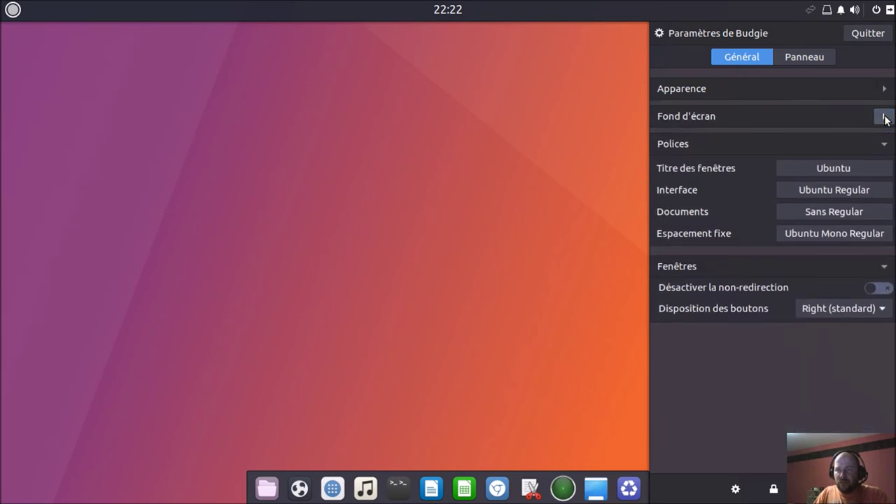
click(883, 144)
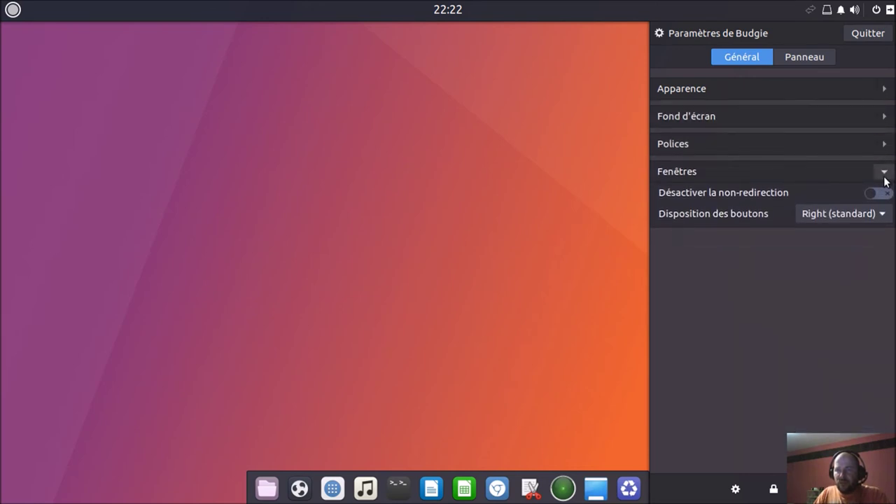
click(883, 172)
click(882, 89)
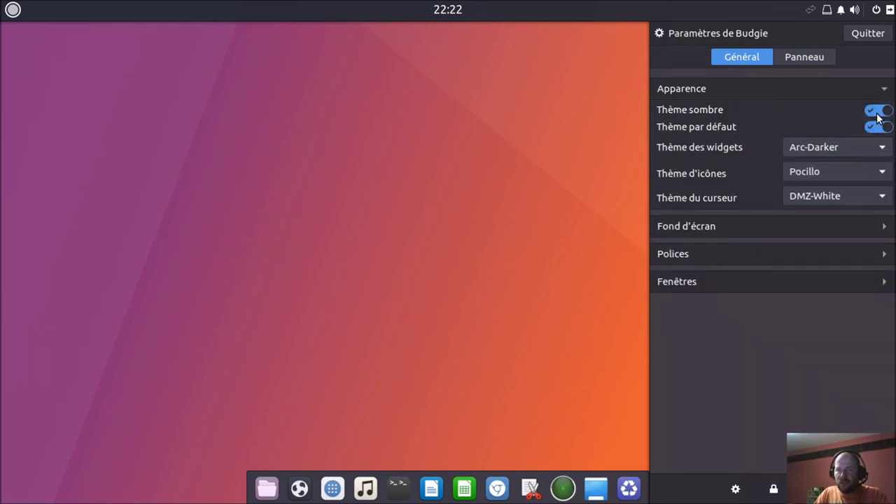
click(860, 112)
click(348, 213)
Step: Switch off Thème par défaut to see the light look, then re-enable Thème sombre
click(13, 10)
click(11, 11)
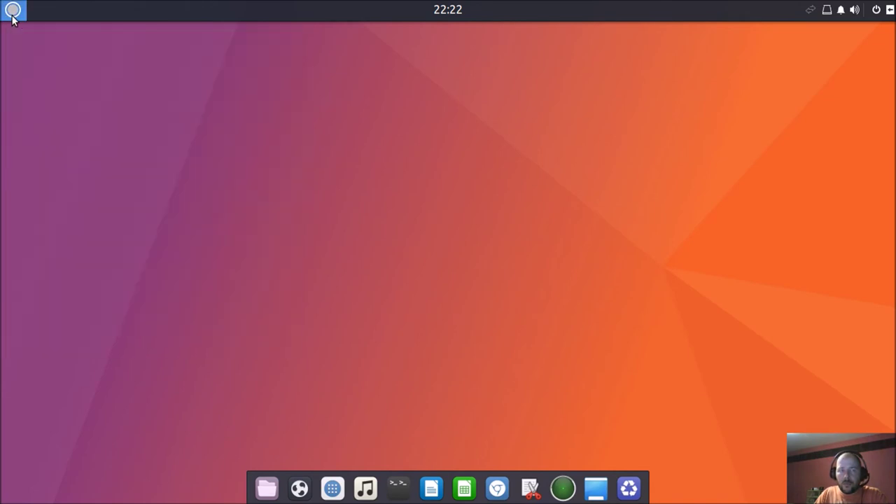
click(888, 10)
click(886, 33)
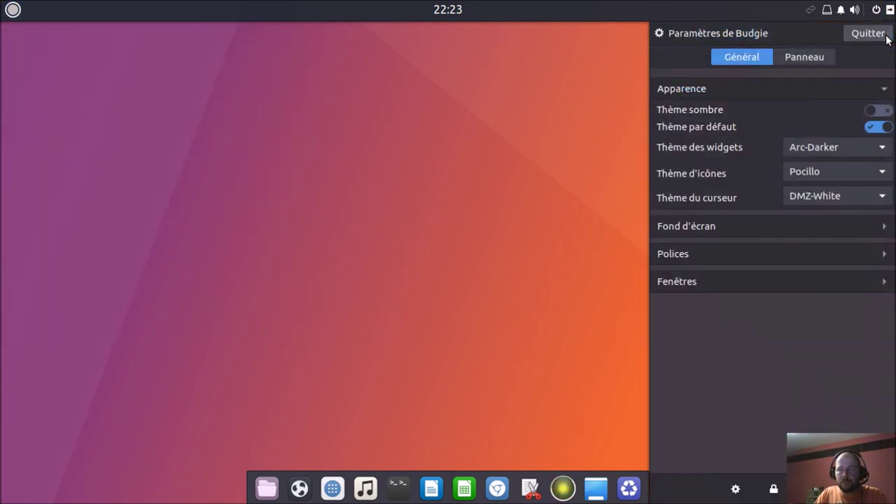
click(883, 127)
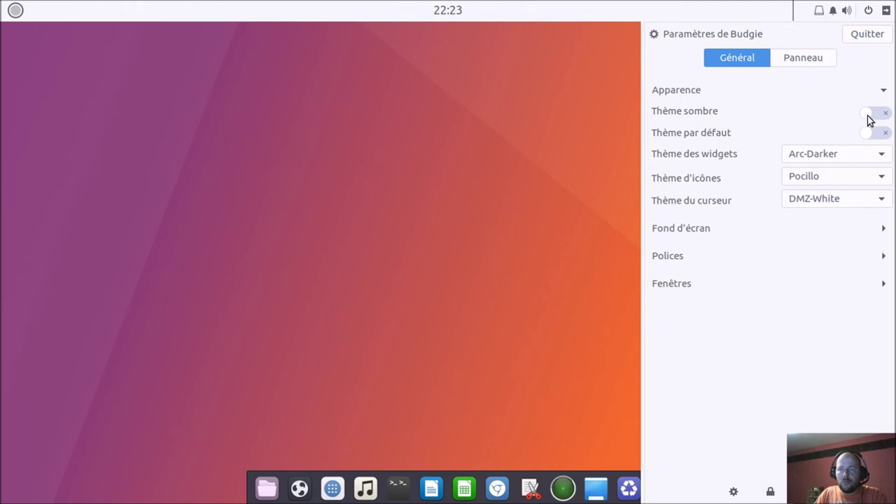
click(868, 115)
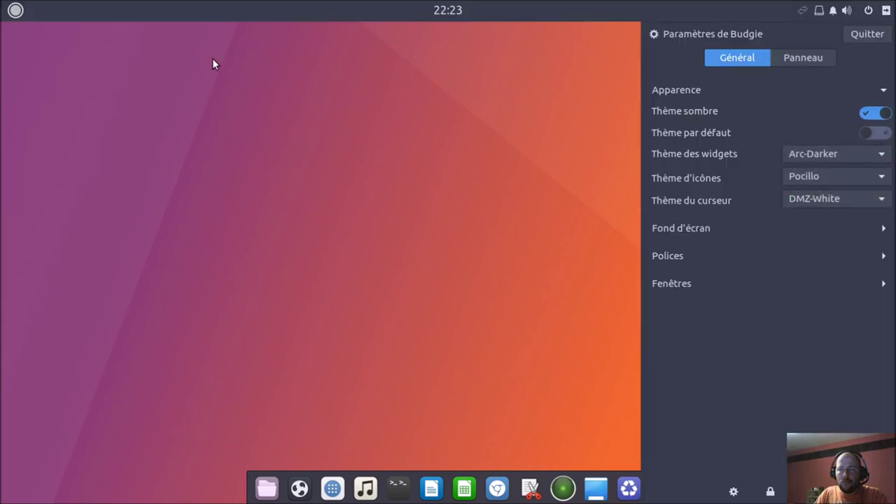
Step: Re-enable Thème par défaut and bring up the Thème des widgets choices
click(6, 15)
click(7, 15)
click(7, 15)
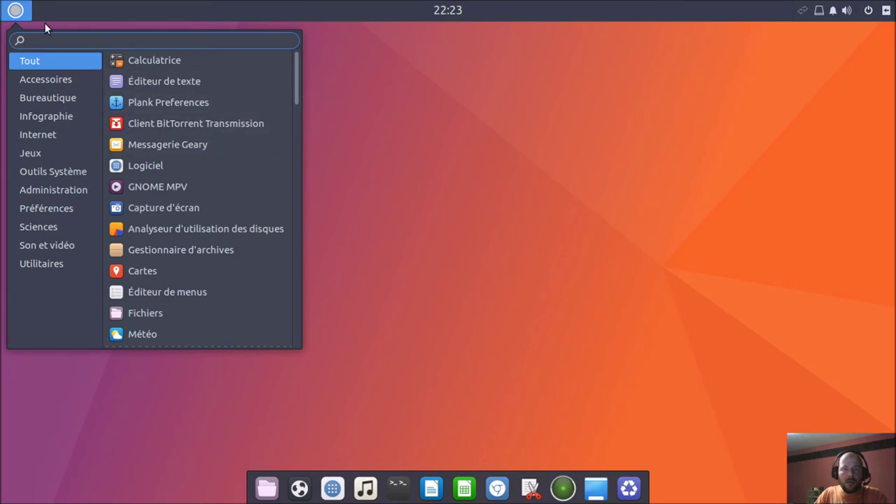
click(17, 11)
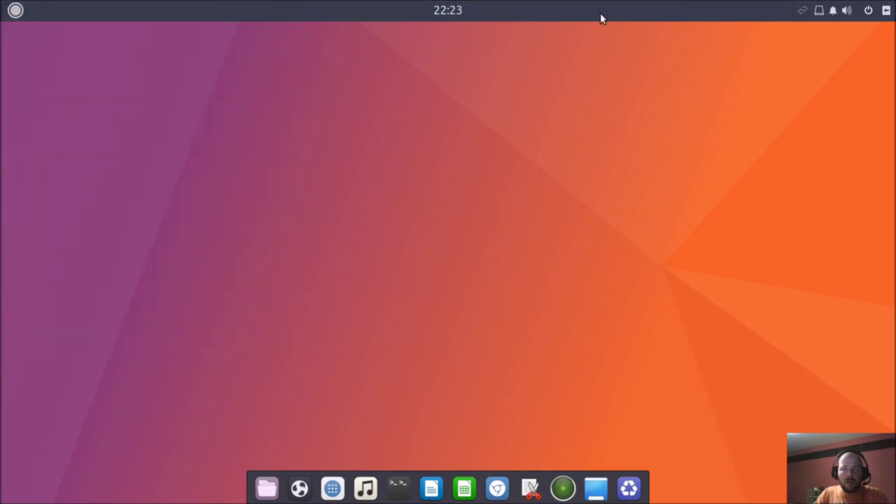
click(885, 13)
click(881, 34)
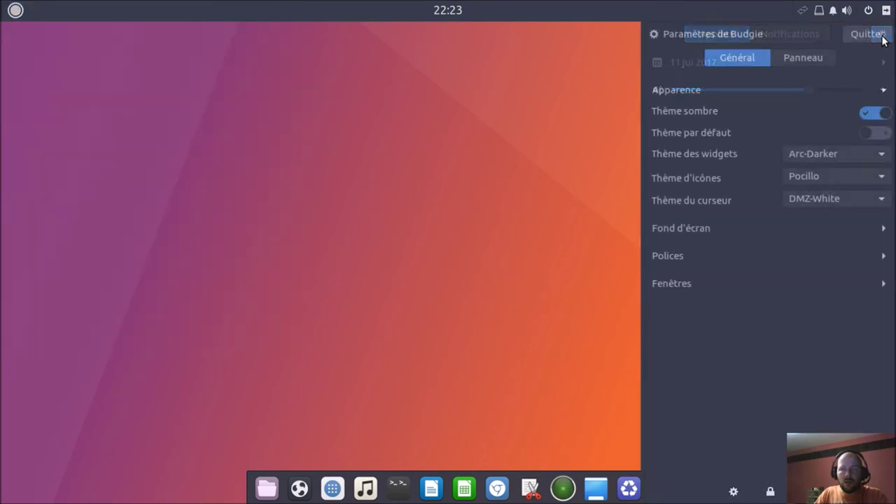
click(886, 134)
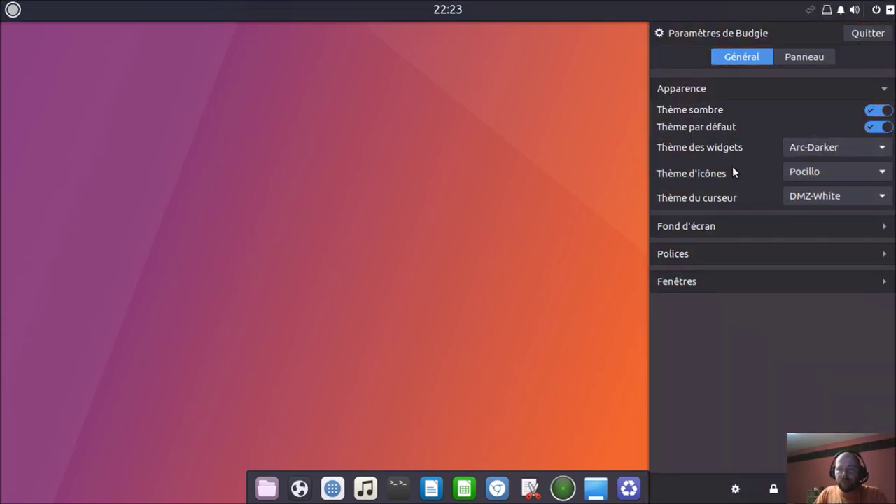
click(858, 148)
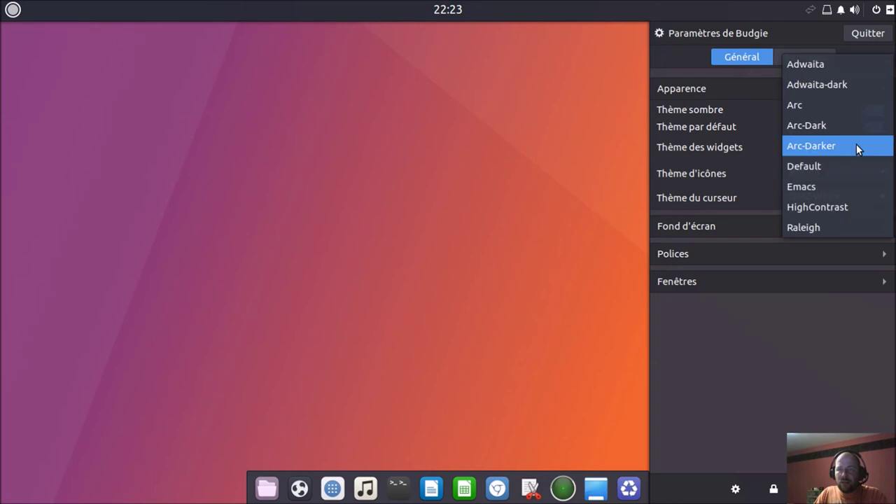
Step: Try Adwaita, Emacs and HighContrast widget themes, restore Arc-Darker, then open Thème d'icônes
click(820, 66)
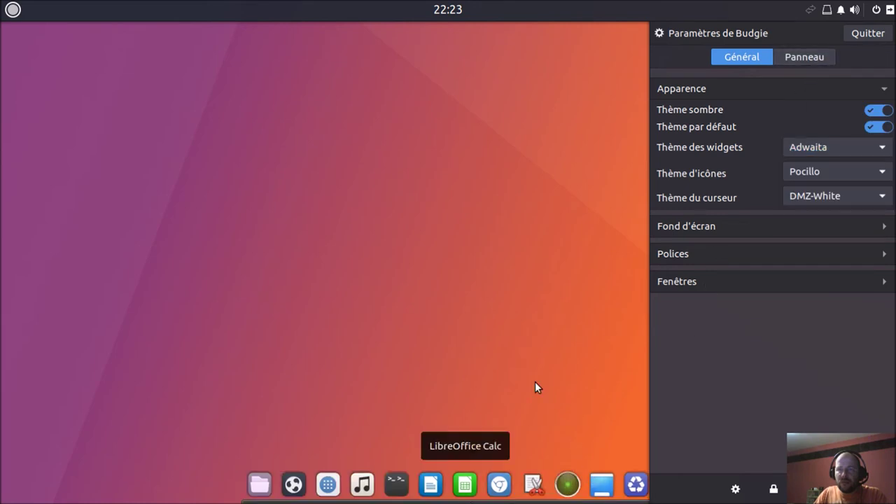
click(815, 148)
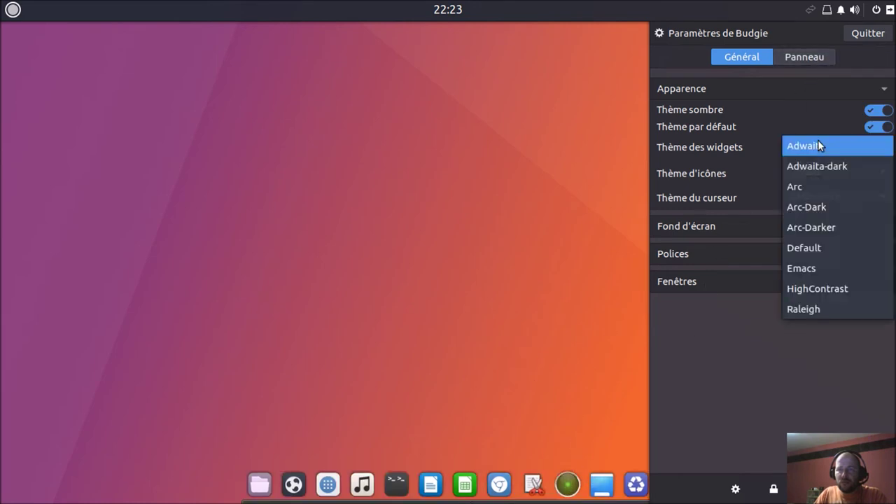
click(850, 268)
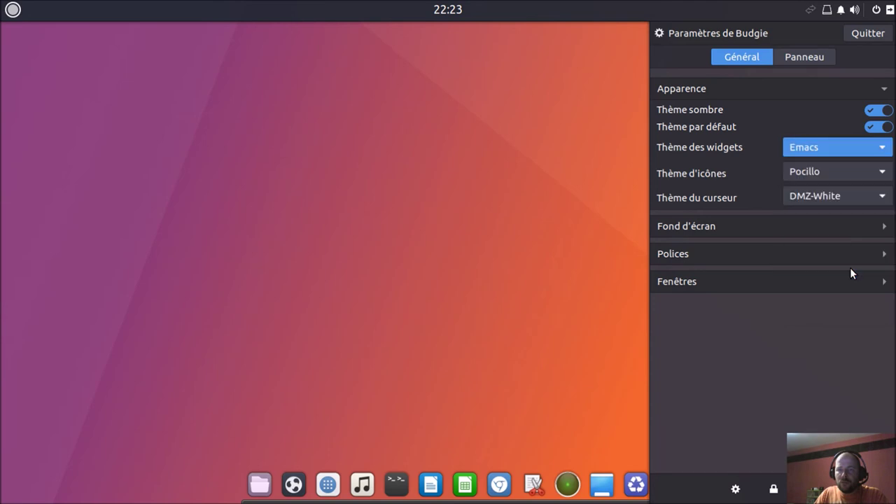
click(798, 148)
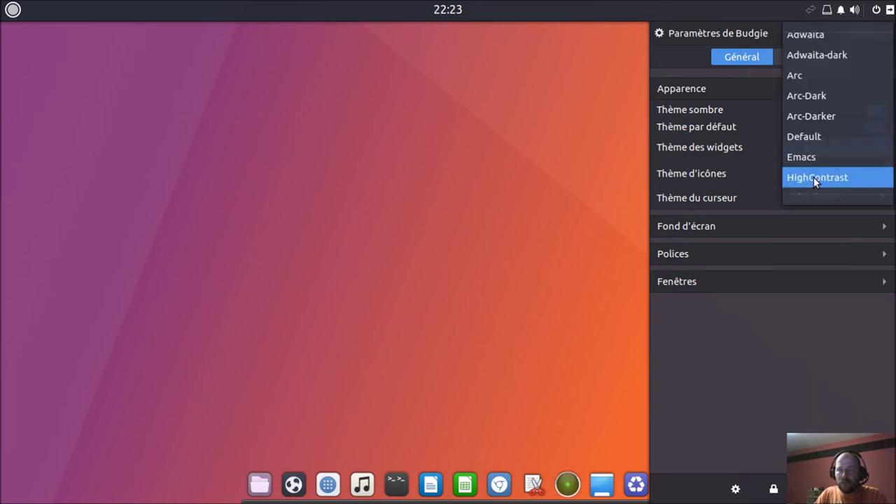
click(814, 177)
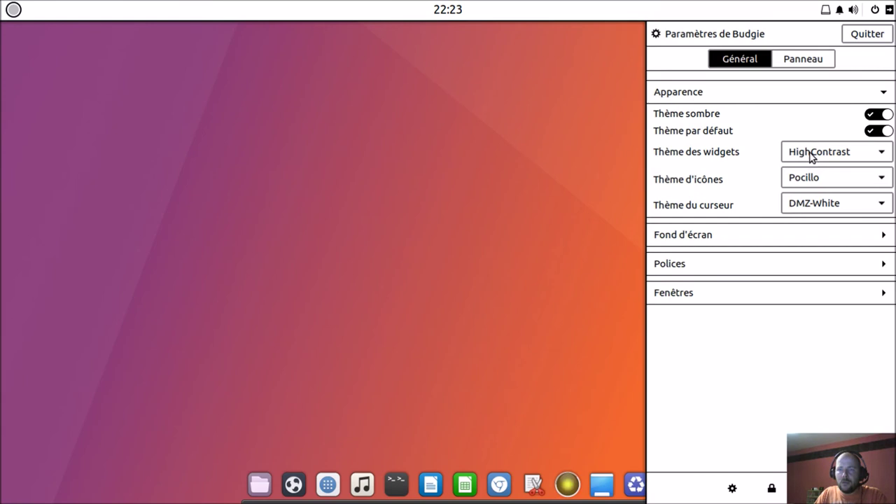
click(811, 157)
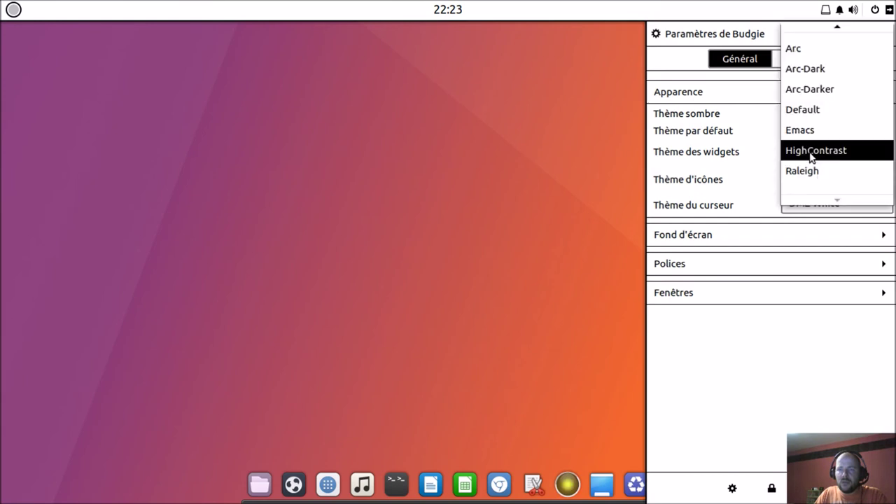
click(816, 98)
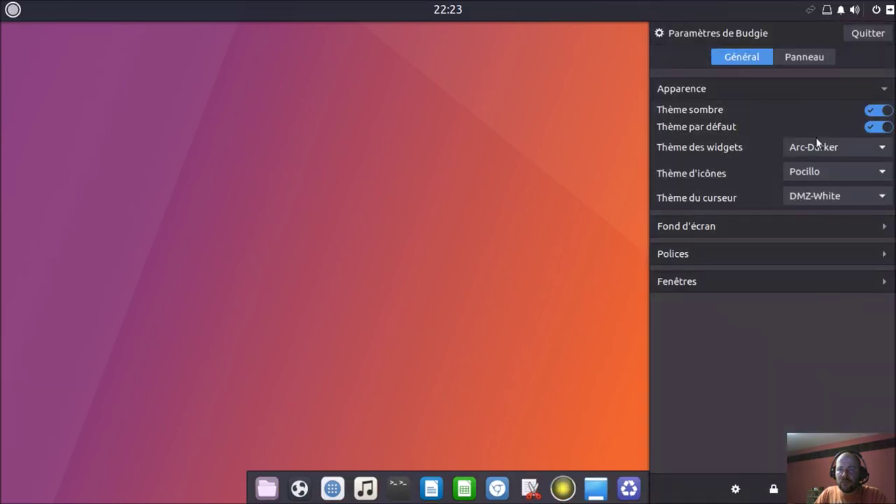
click(824, 172)
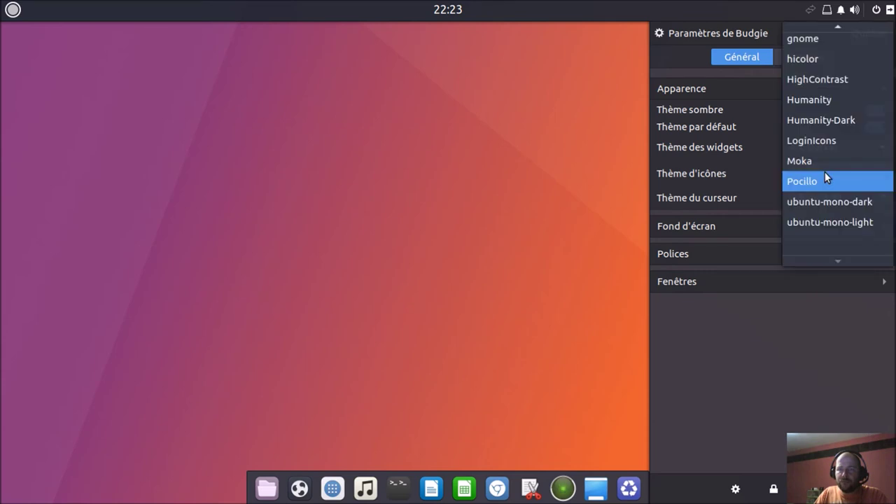
Step: Preview the ubuntu-mono-dark, Humanity-Dark, Faba, Adwaita and Moka icon themes, then settle on Pocillo
click(839, 199)
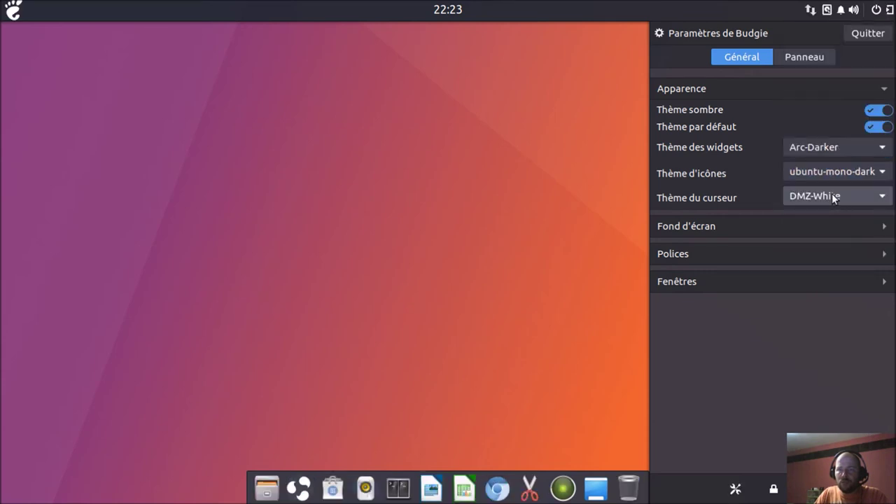
click(816, 172)
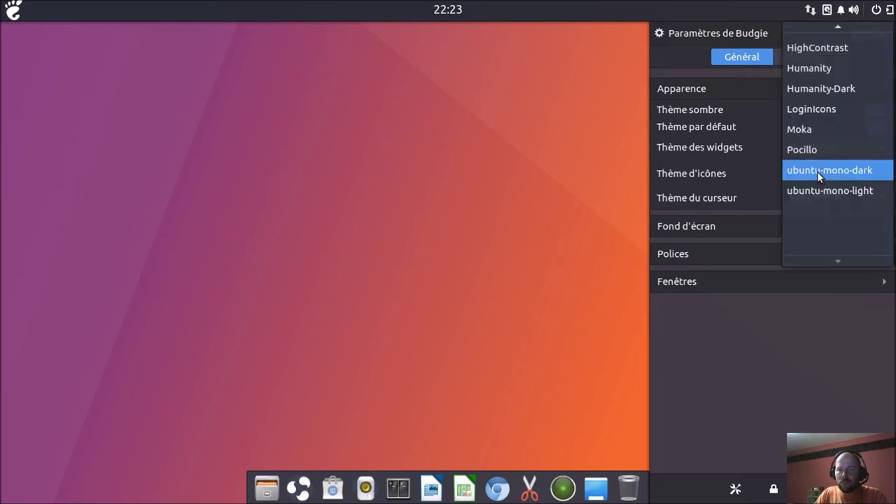
click(823, 92)
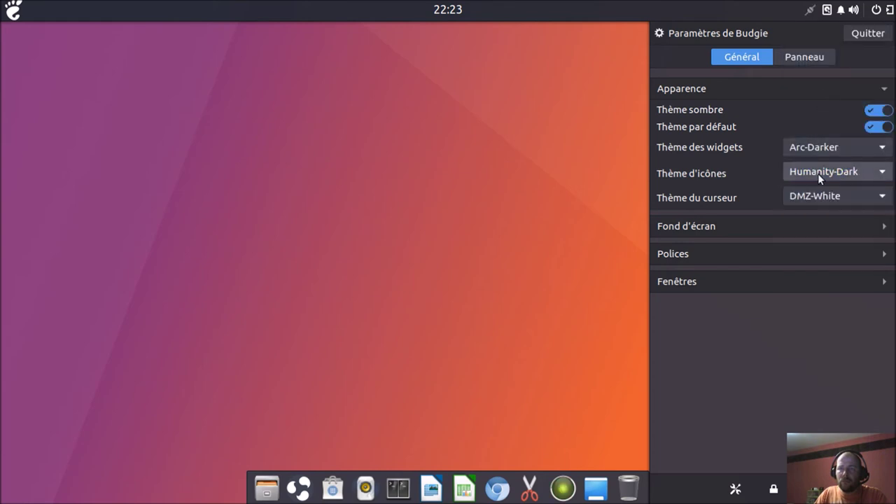
click(818, 174)
click(811, 75)
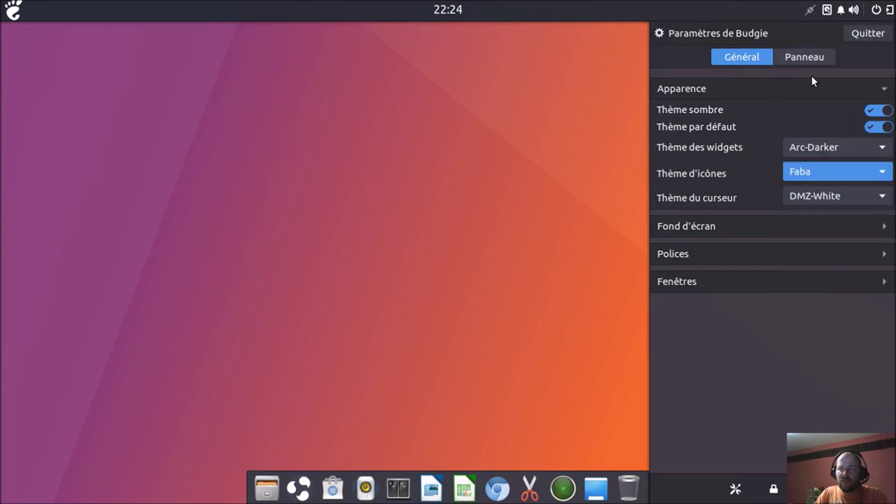
click(805, 175)
click(820, 153)
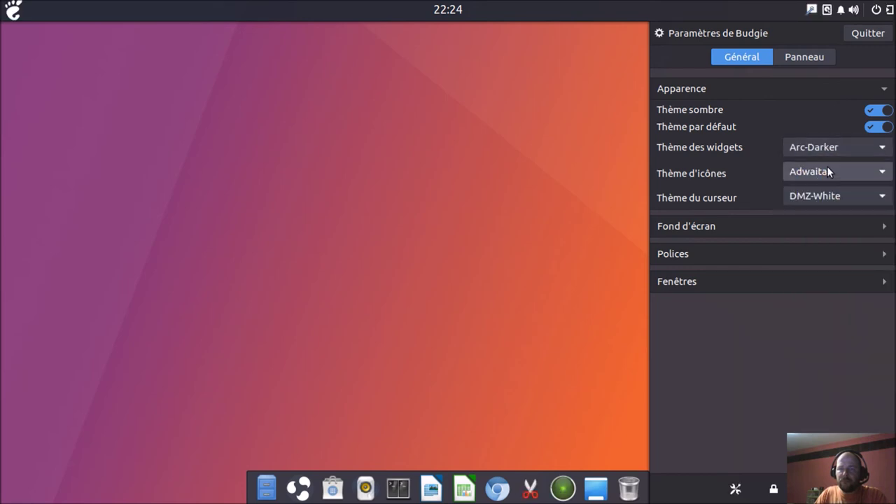
click(826, 168)
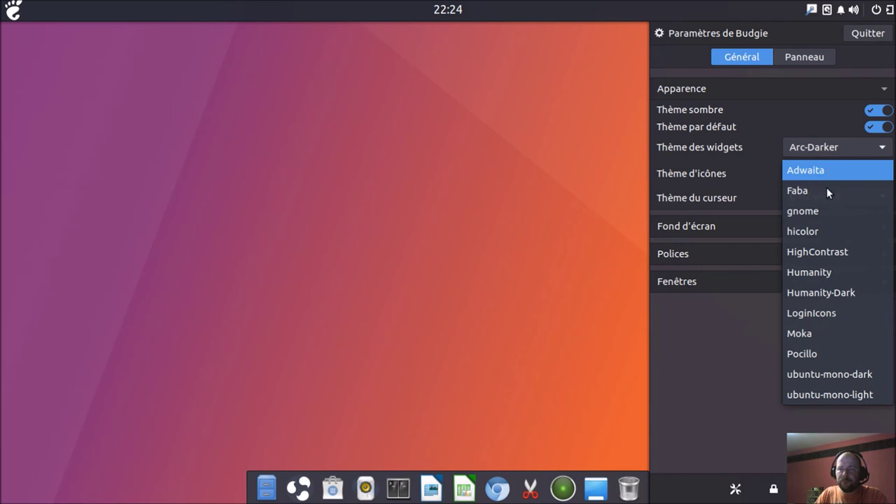
click(852, 332)
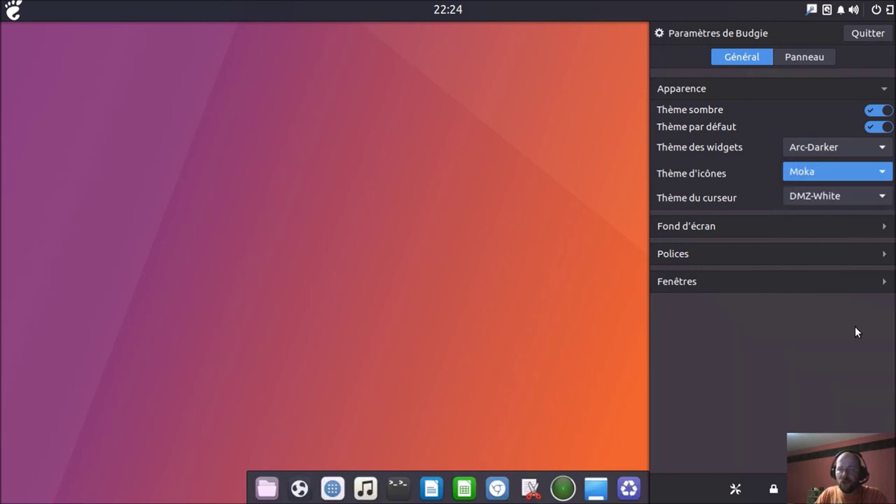
click(812, 175)
click(829, 204)
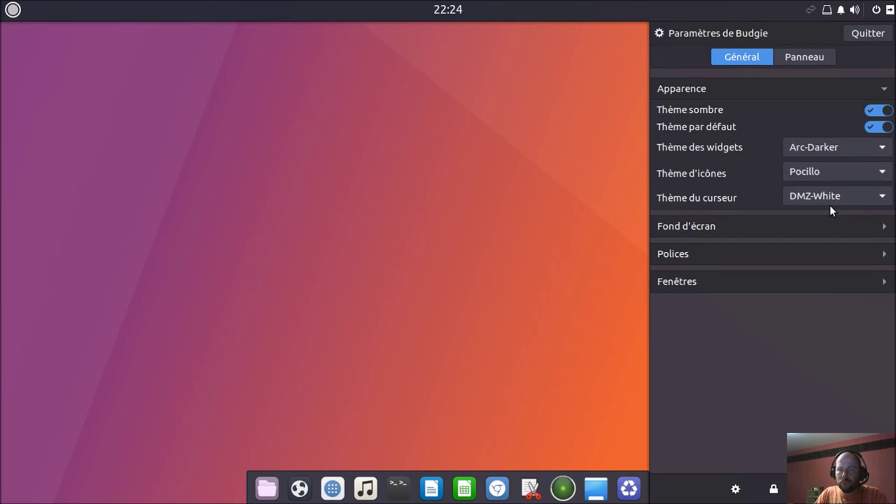
Step: Set the cursor theme to DMZ-Black and switch from Appearance to the wallpaper settings
click(817, 197)
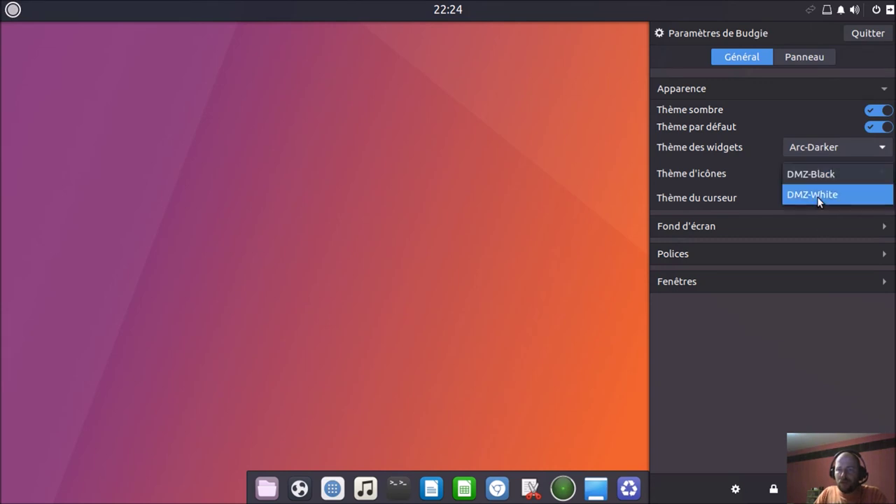
click(820, 180)
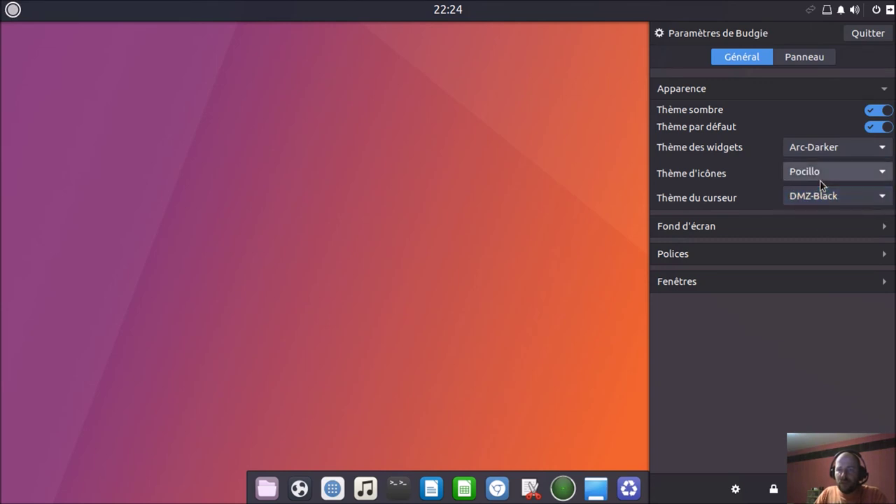
click(883, 88)
click(884, 118)
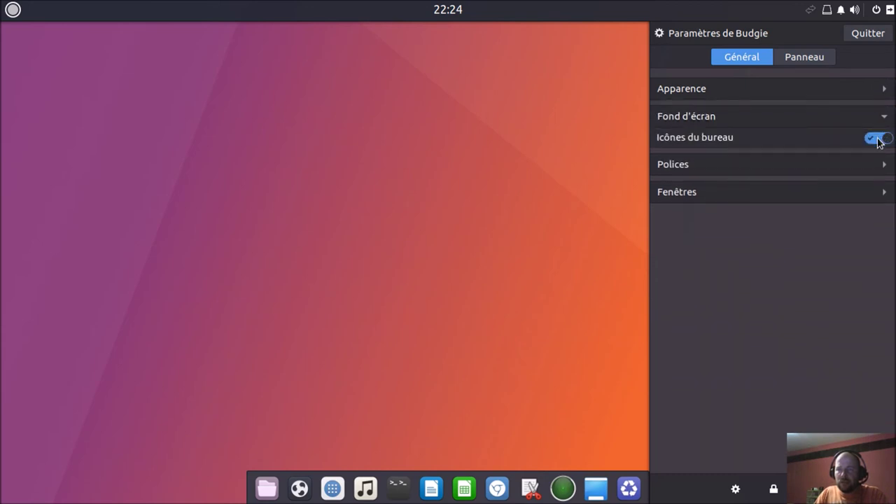
Step: Toggle the desktop icons off and back on, then dismiss the desktop menu
click(877, 139)
click(872, 140)
right_click(248, 174)
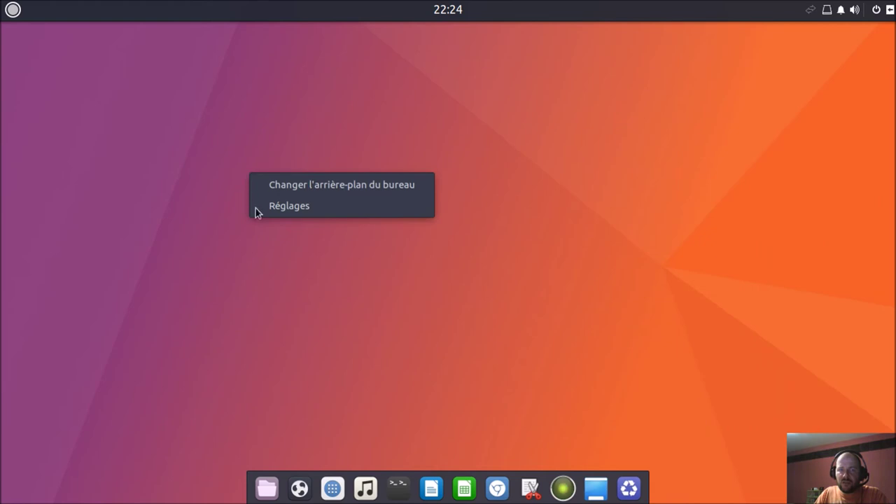
click(183, 198)
Step: Create a new desktop folder named 'essai'
right_click(196, 175)
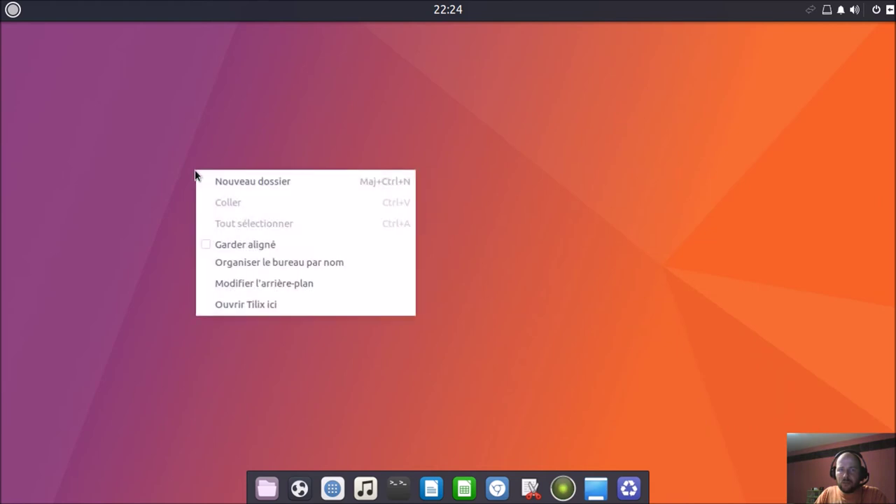
click(254, 182)
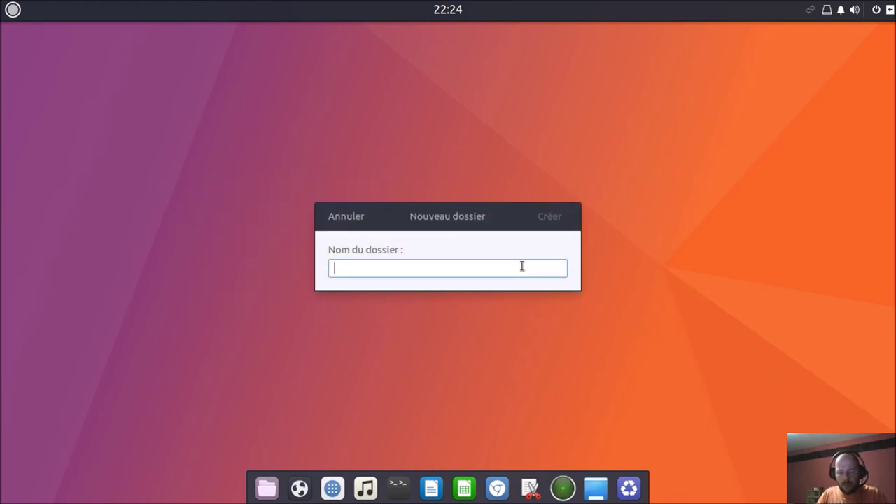
text(essai)
key(Return)
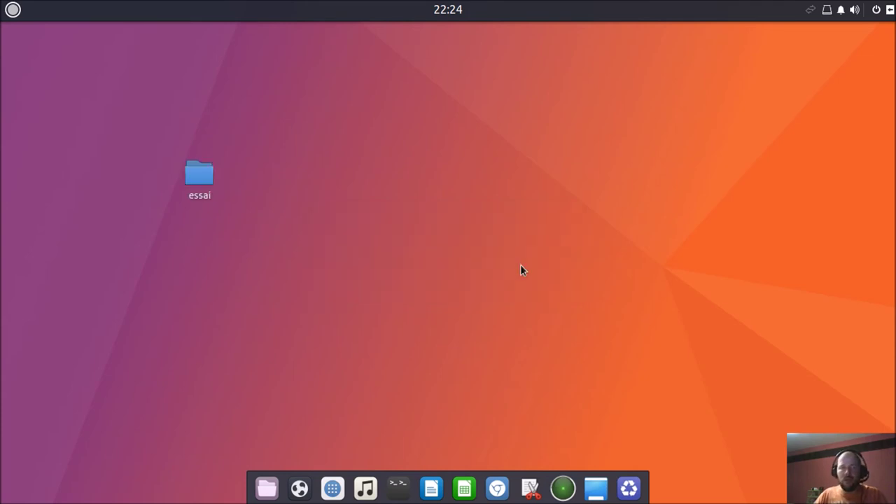
Step: Enlarge the essai folder icon greatly and move it toward the top-left
right_click(197, 183)
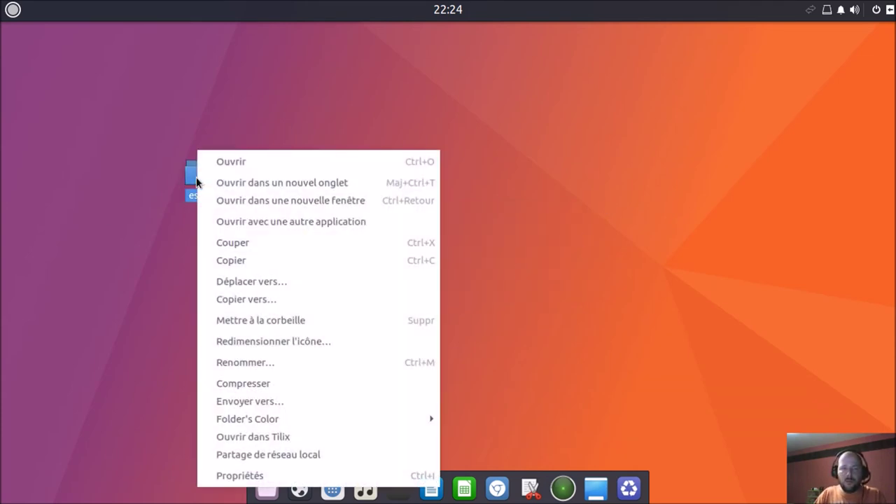
click(310, 341)
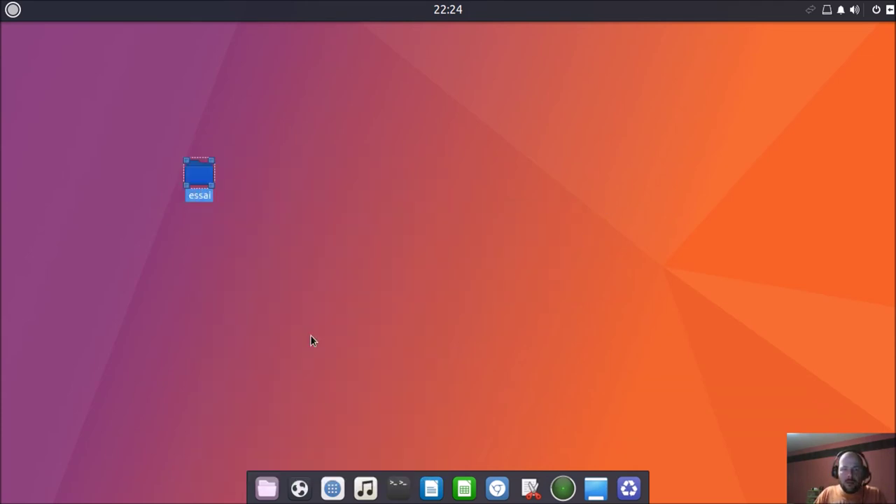
drag(211, 186, 495, 238)
drag(280, 220, 226, 162)
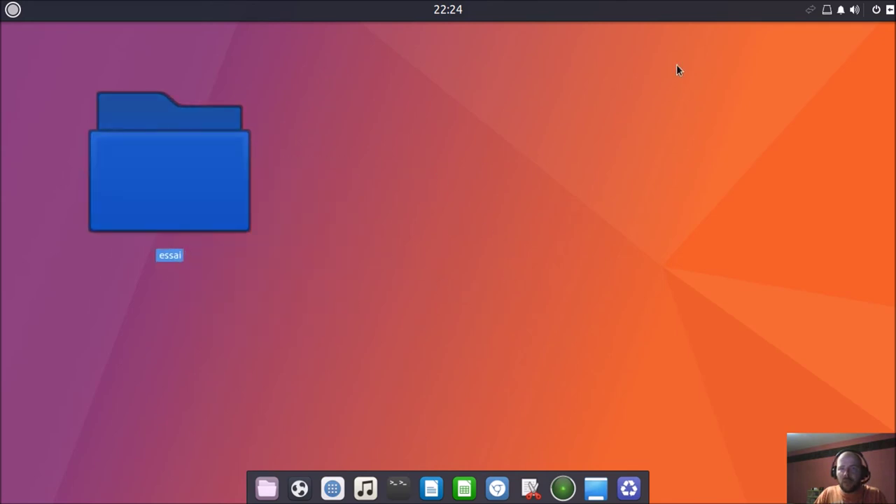
click(889, 9)
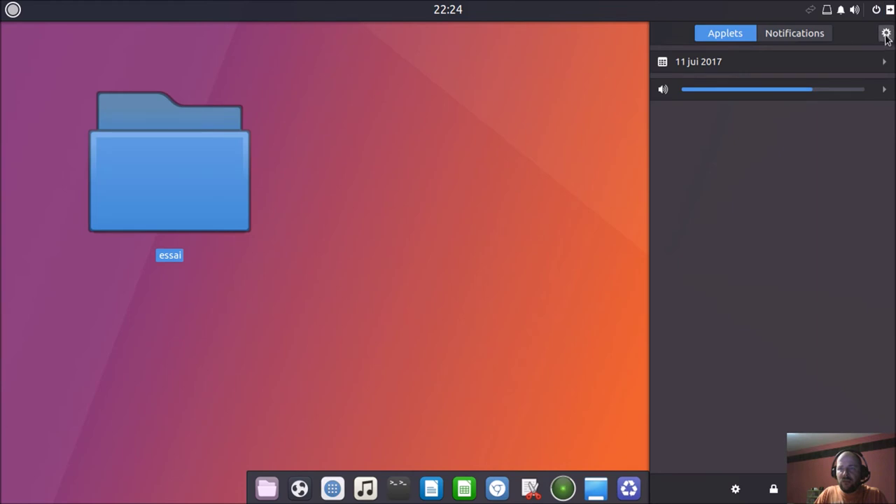
Step: Turn off desktop icons in Budgie settings so the essai folder disappears
click(886, 33)
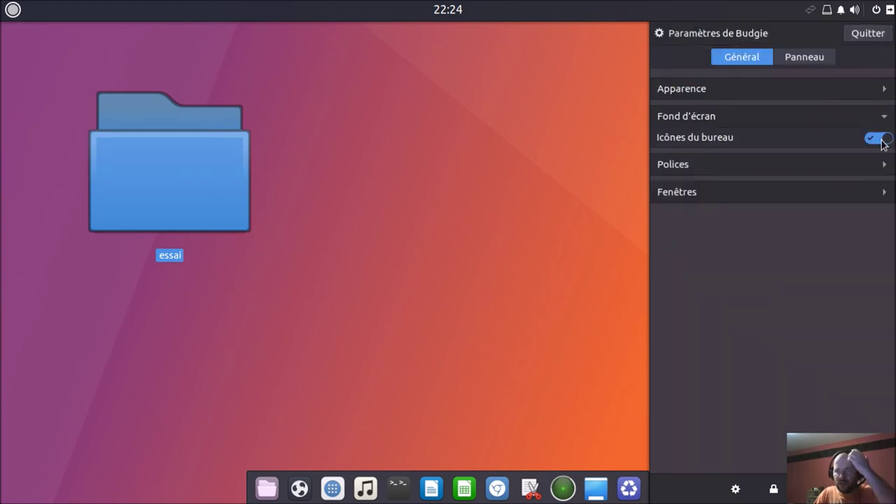
click(881, 140)
click(364, 206)
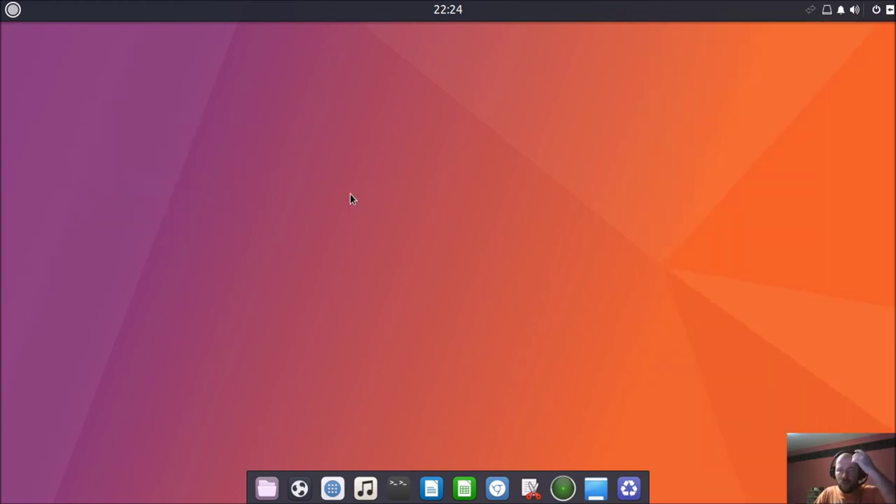
right_click(352, 196)
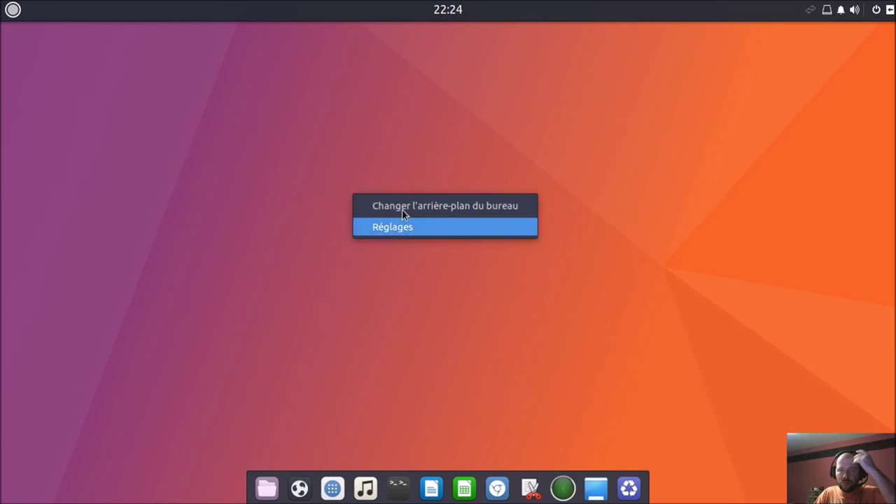
click(423, 168)
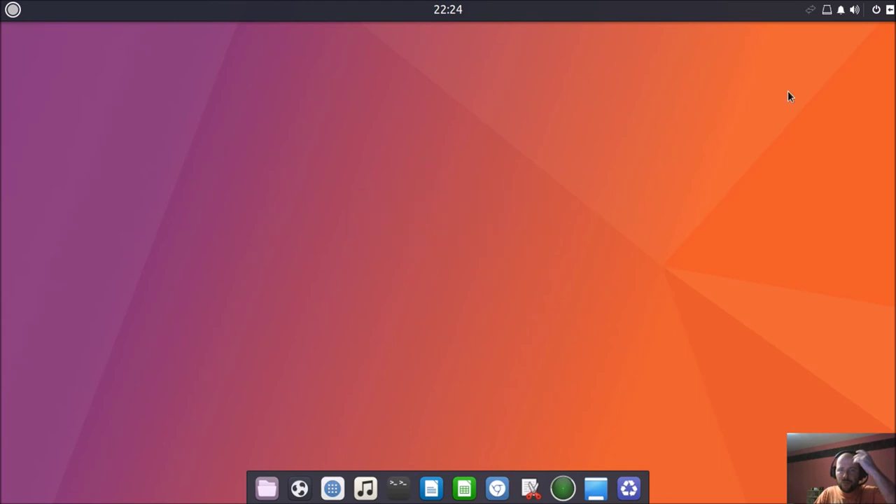
Step: Turn the desktop icons back on from the Budgie settings sidebar
click(889, 9)
click(886, 34)
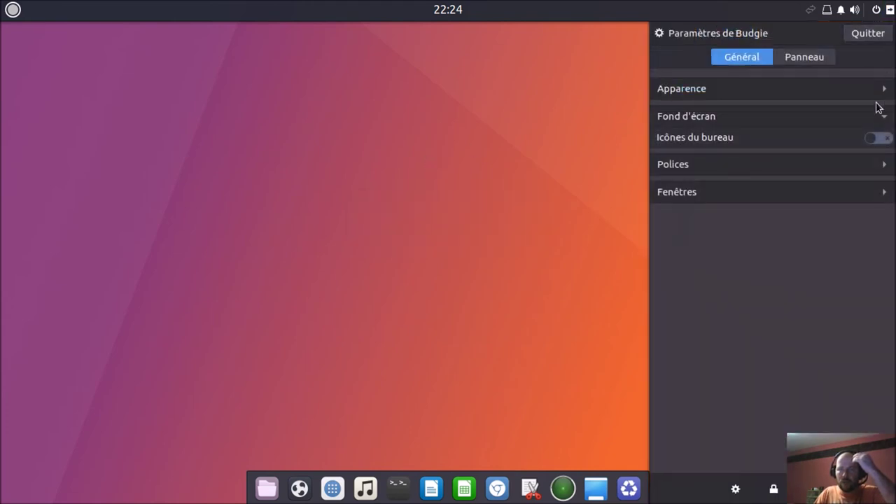
click(869, 139)
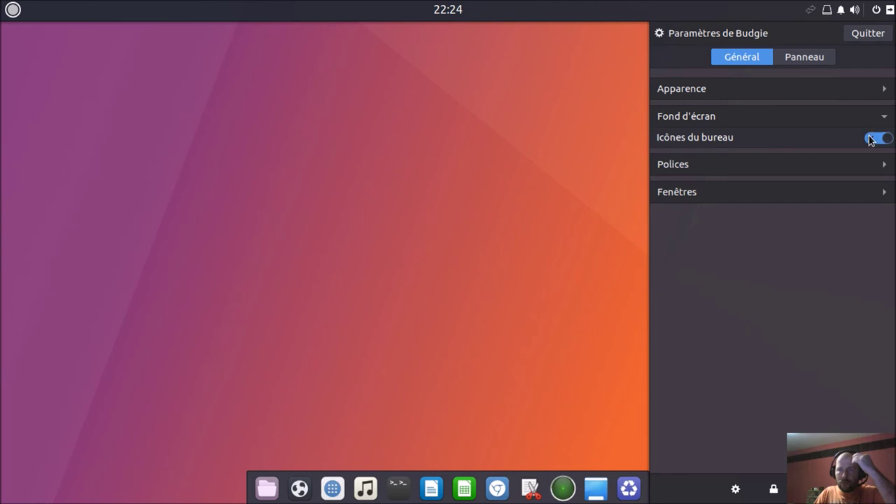
click(432, 145)
right_click(432, 145)
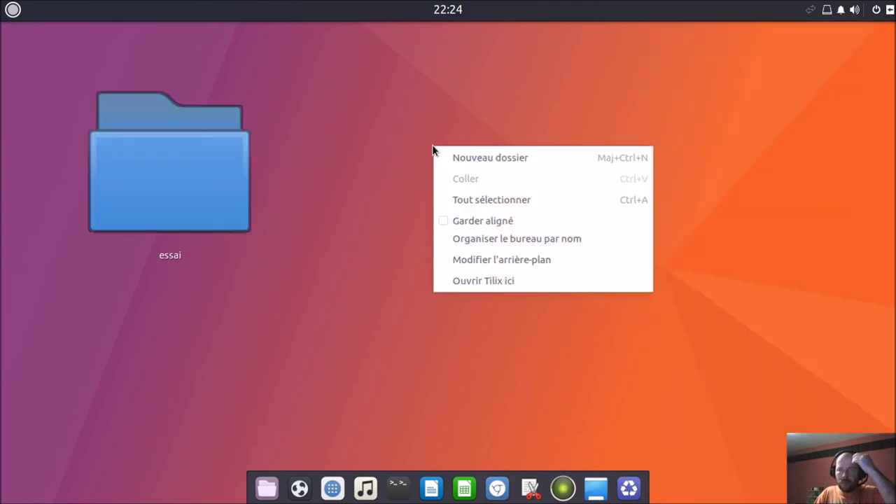
click(342, 134)
Step: Collapse the wallpaper section and expand the font settings in Budgie settings
click(889, 9)
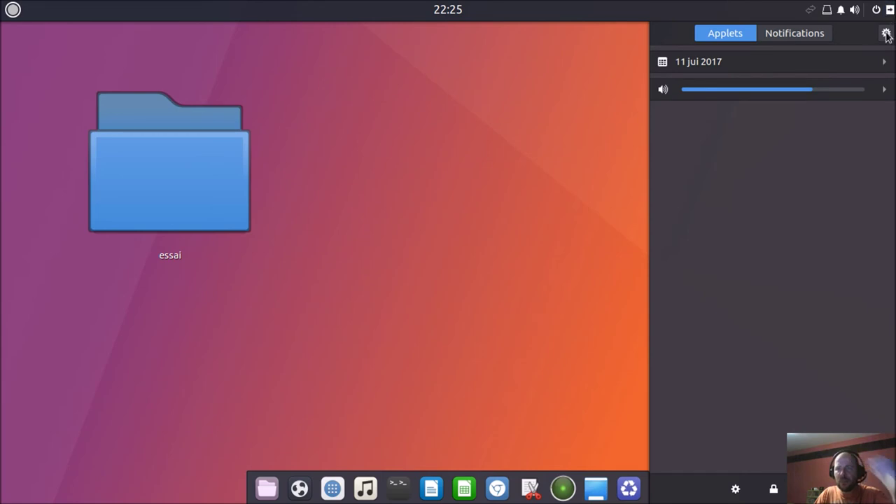
click(883, 33)
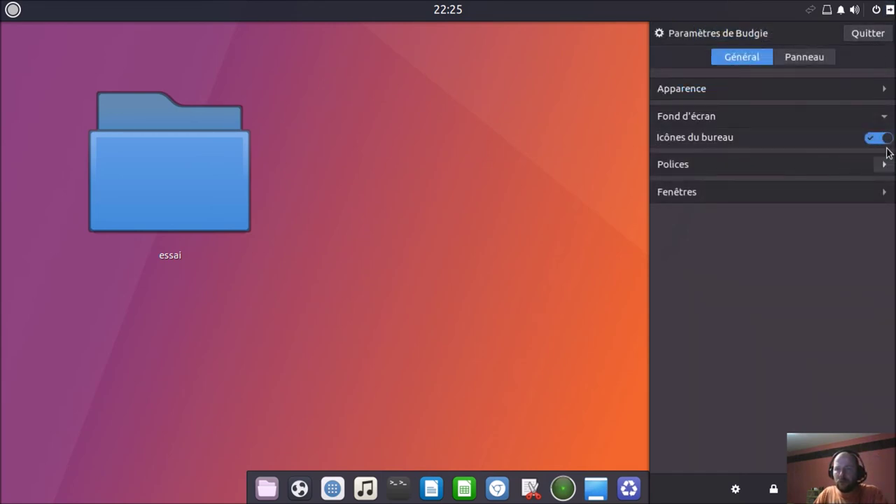
click(883, 117)
click(883, 143)
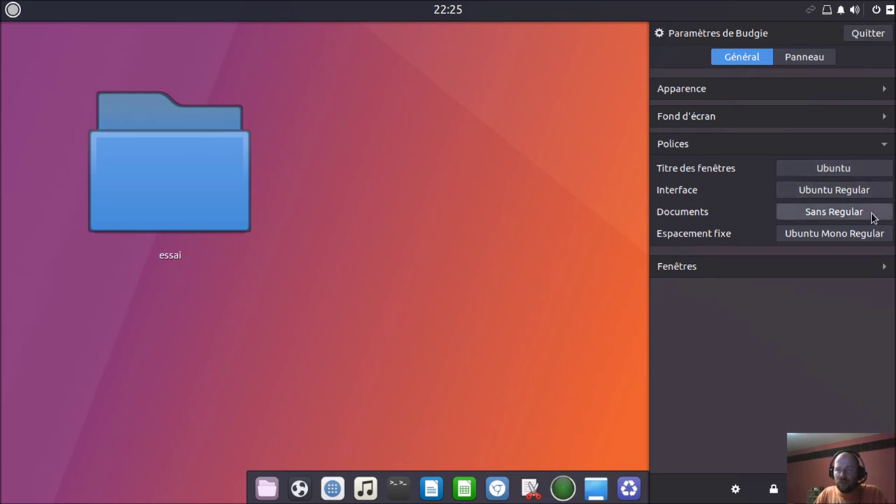
Step: Put the window buttons on the left and open the home folder in the file manager
click(884, 267)
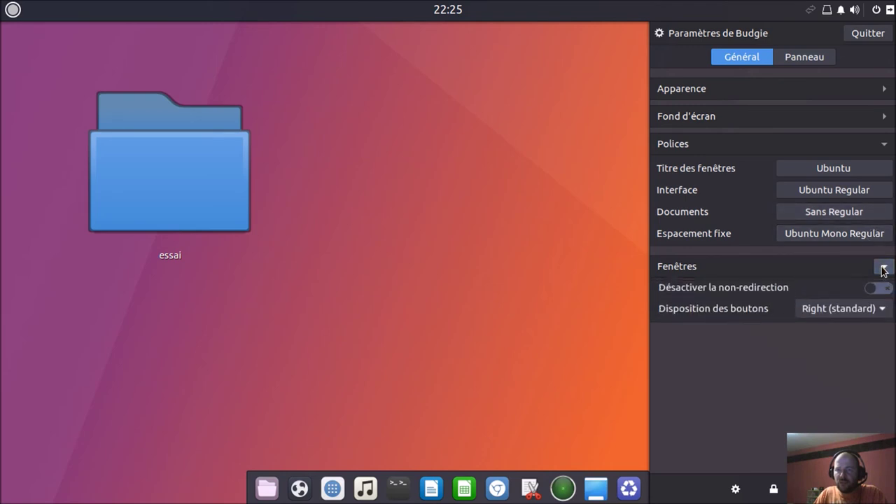
click(874, 315)
click(870, 326)
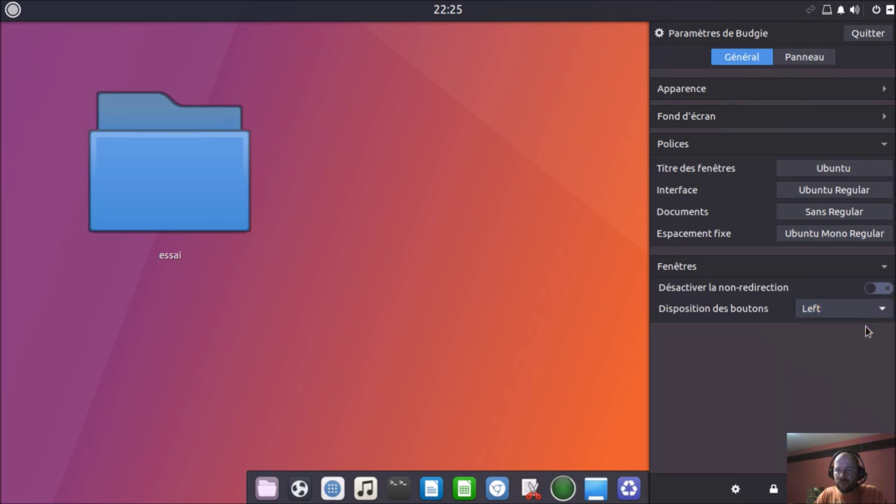
click(369, 315)
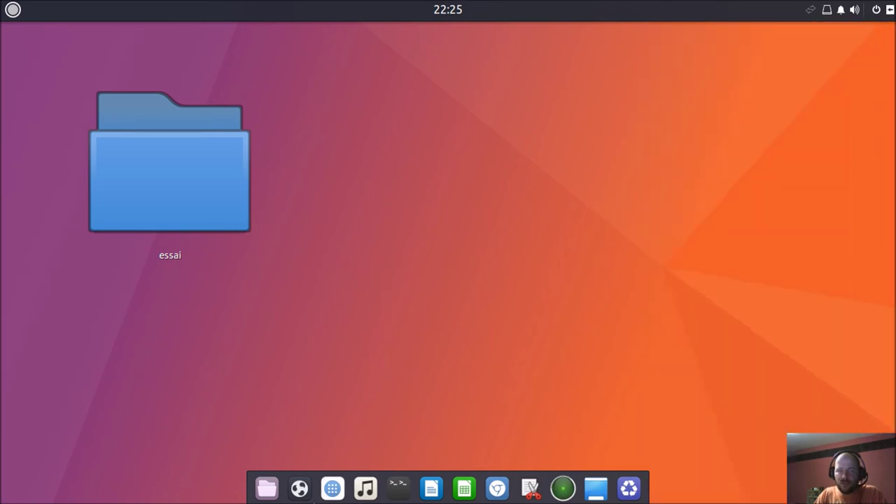
click(268, 494)
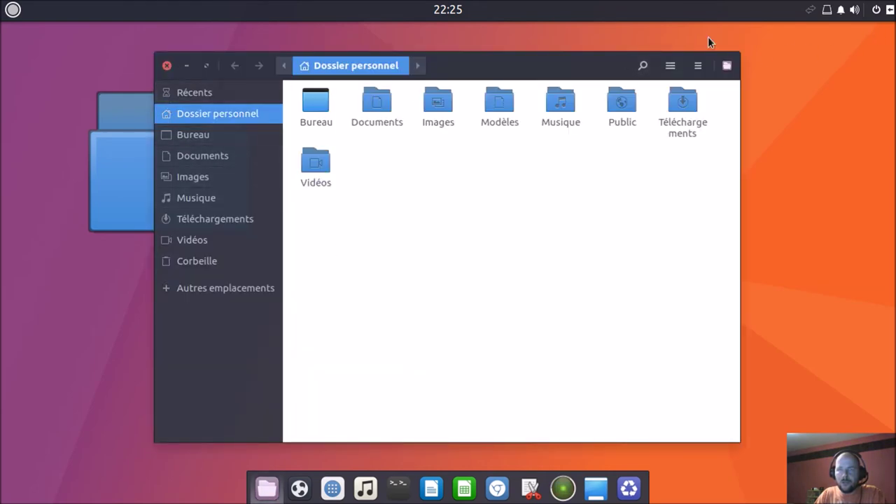
drag(599, 63, 475, 65)
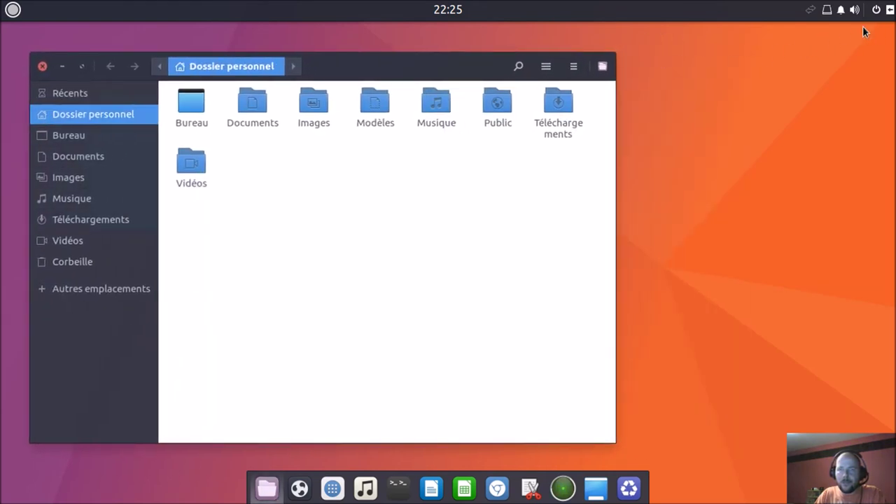
Step: Switch the window button layout back to Right (standard) and close the file manager
click(889, 9)
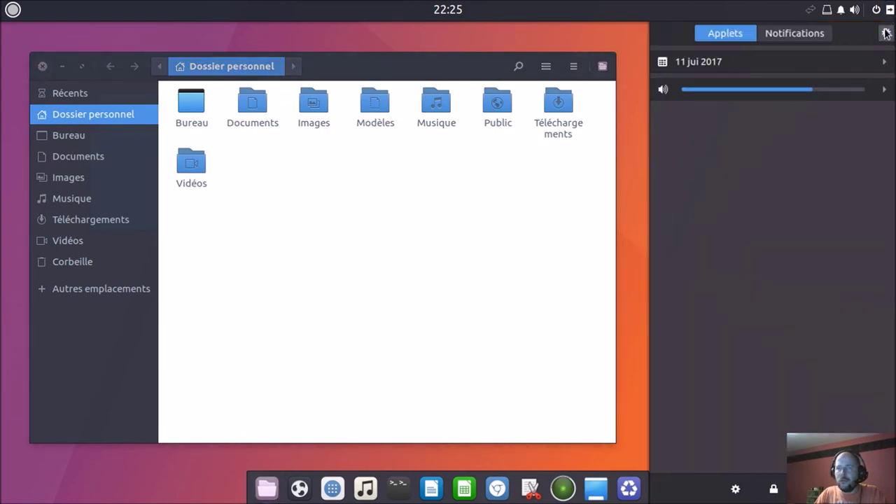
click(886, 34)
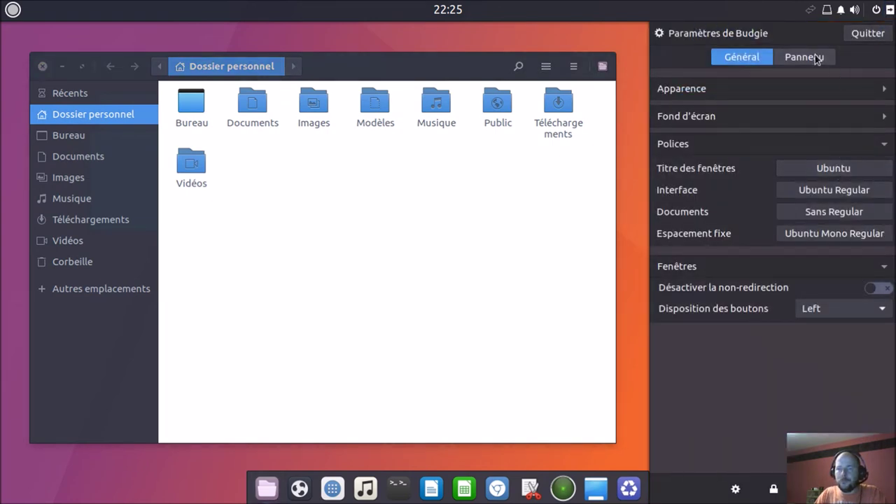
click(865, 309)
click(865, 289)
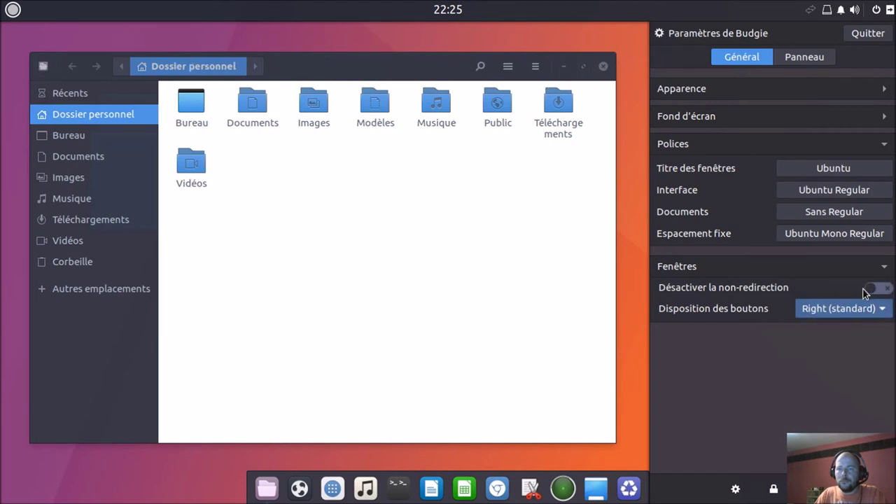
click(550, 210)
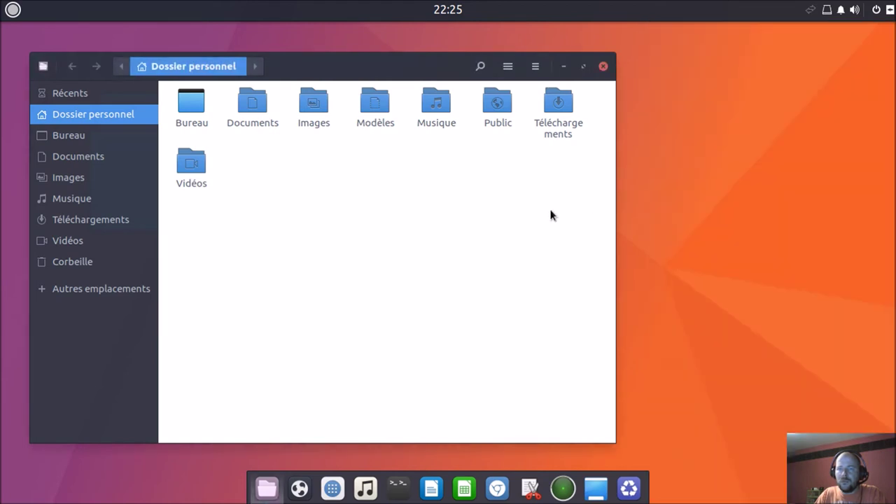
click(603, 66)
Step: Trash the essai folder and open the side panel with date and volume
right_click(196, 149)
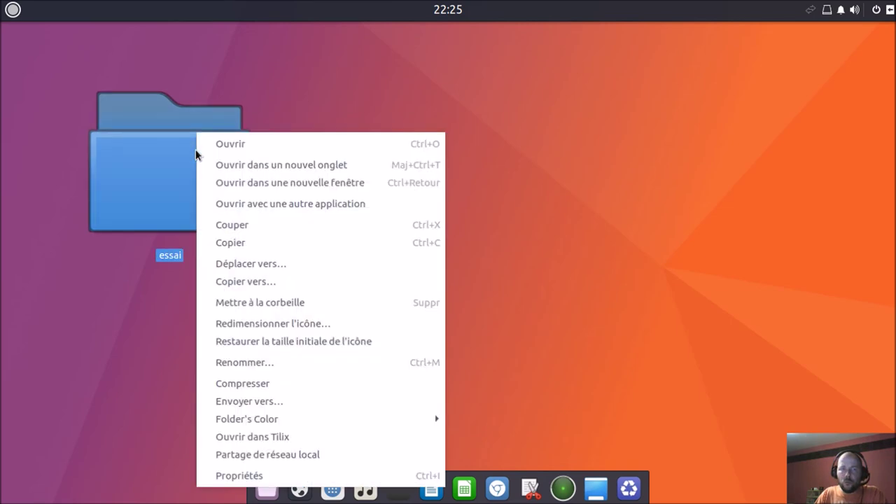
click(283, 303)
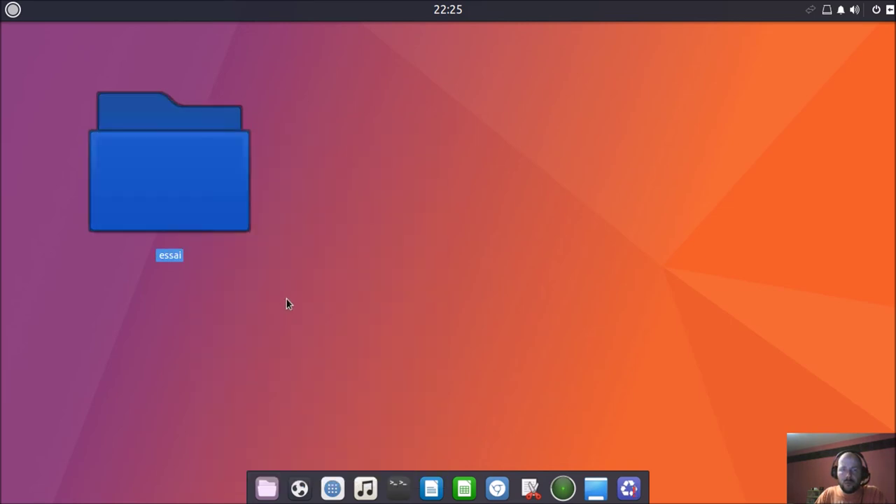
click(889, 9)
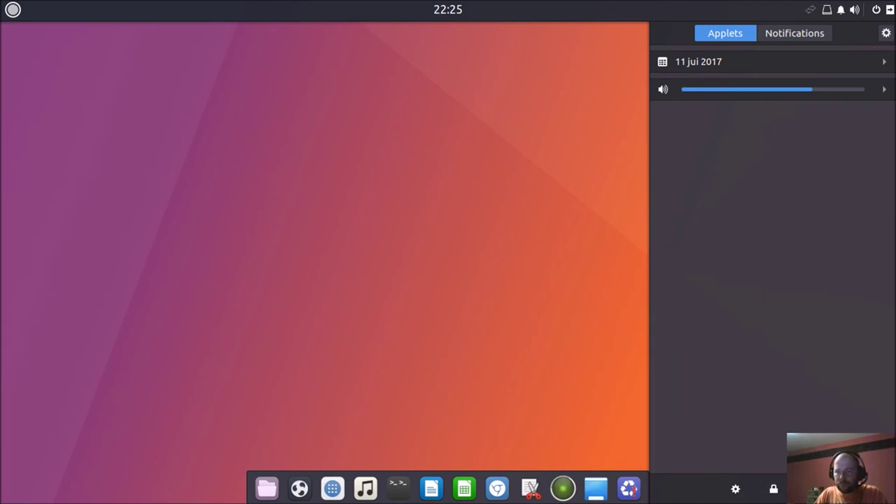
Step: Cancel the log-out prompt, reopen the side panel and launch system settings
click(875, 9)
click(408, 296)
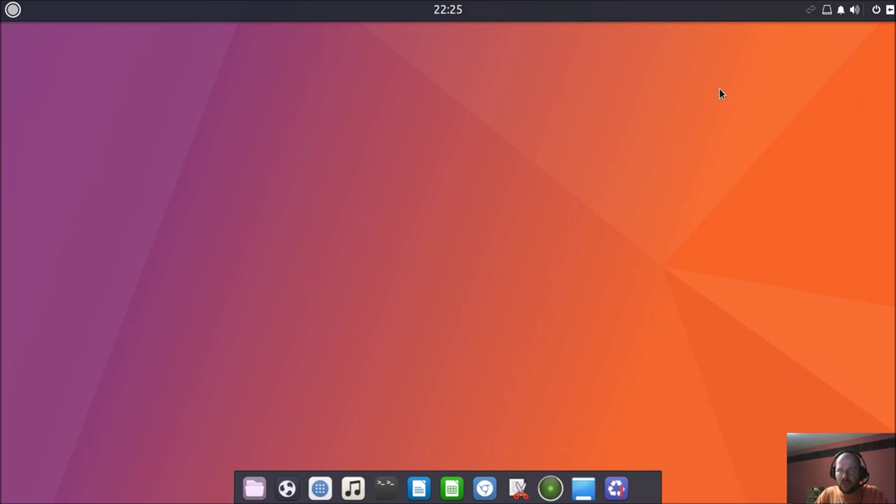
click(889, 10)
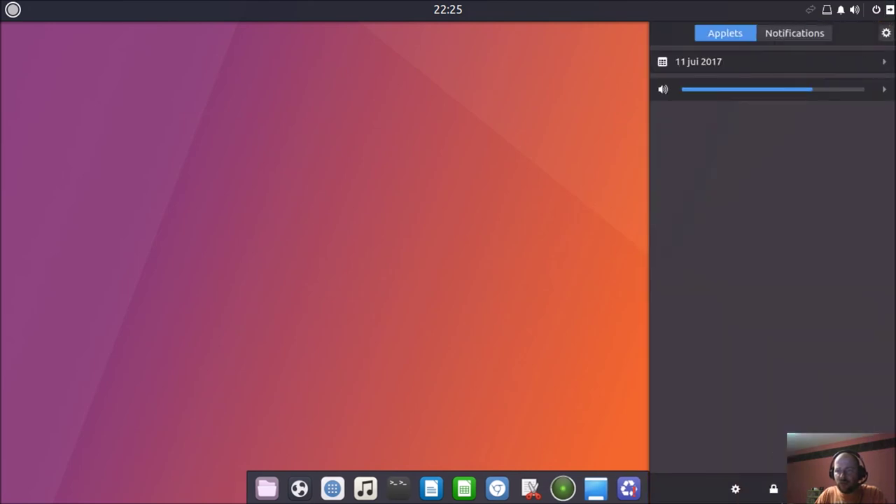
click(734, 490)
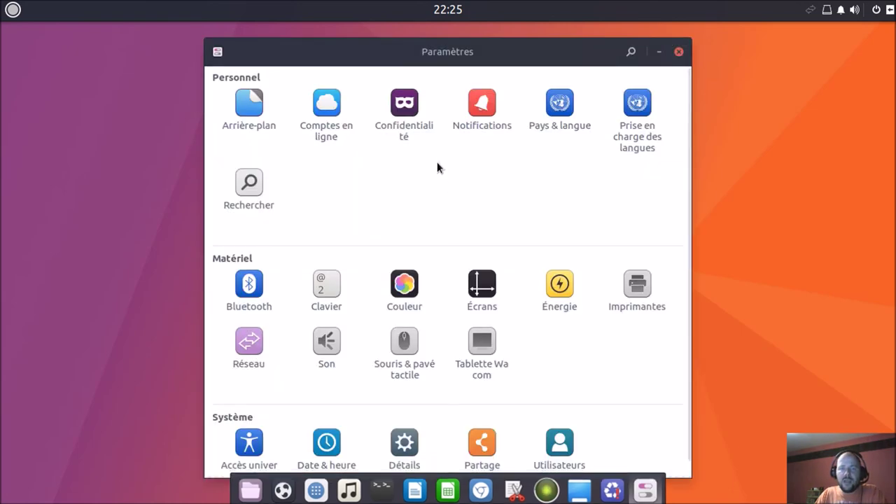
Step: Apply the purple wallpaper with white curves to the desktop and lock screen
drag(431, 49, 428, 36)
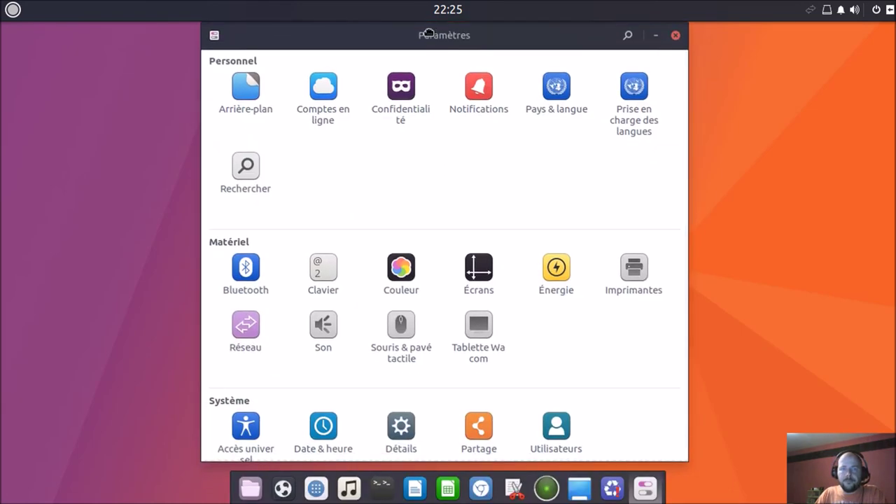
click(251, 83)
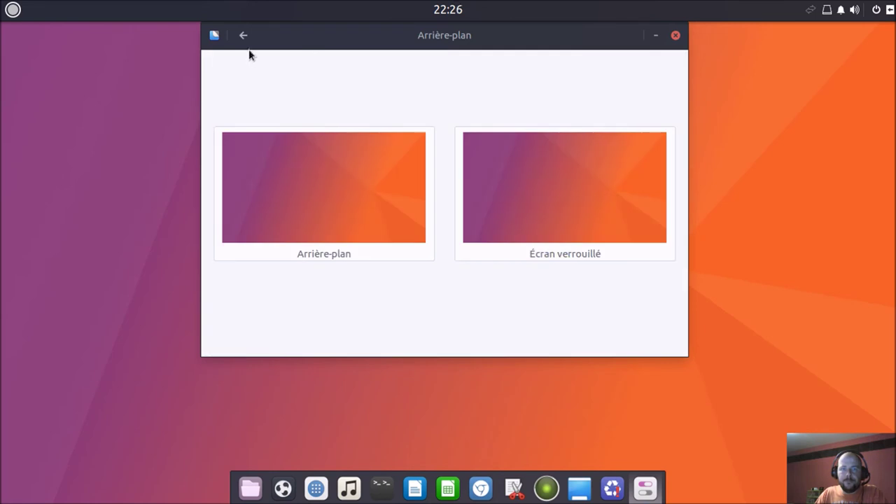
click(322, 187)
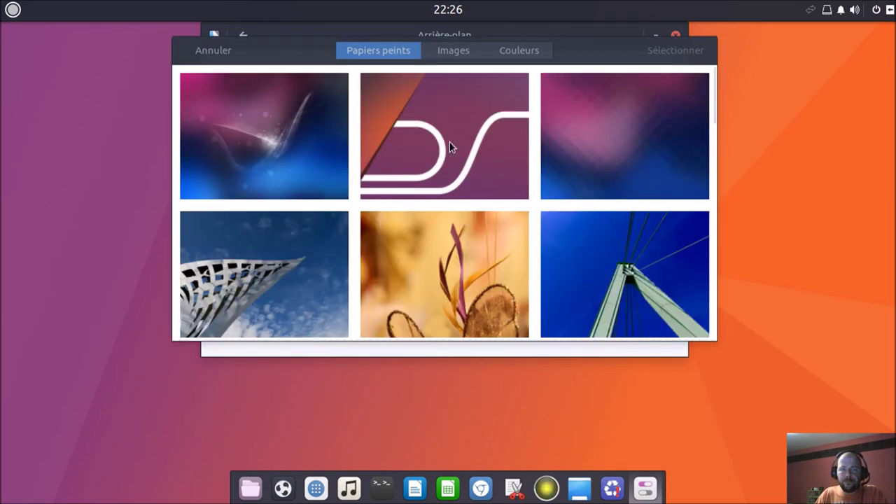
double_click(449, 142)
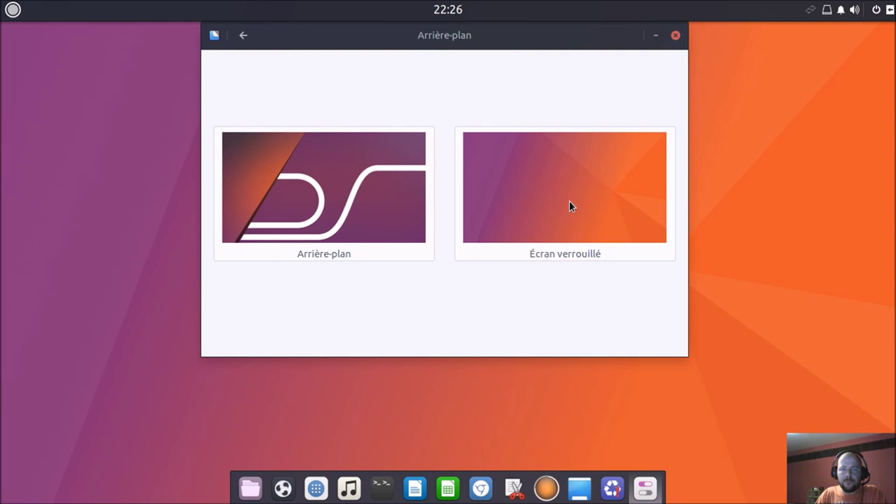
click(569, 200)
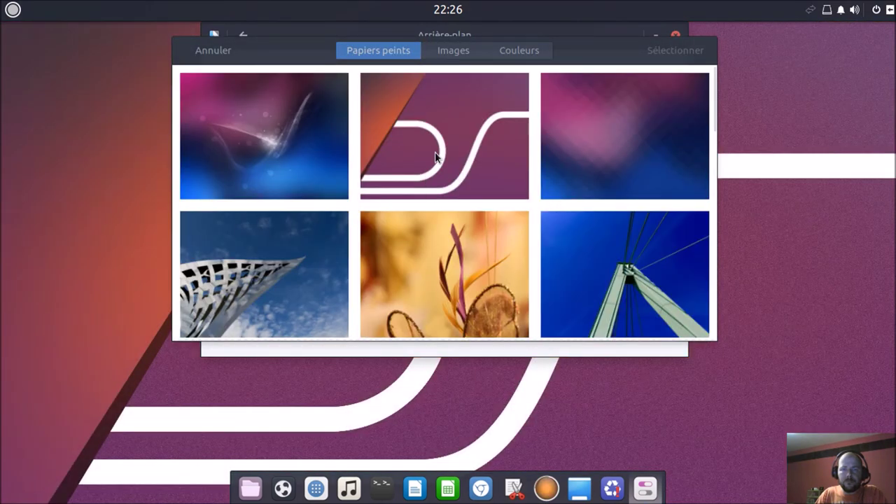
key(Escape)
click(245, 39)
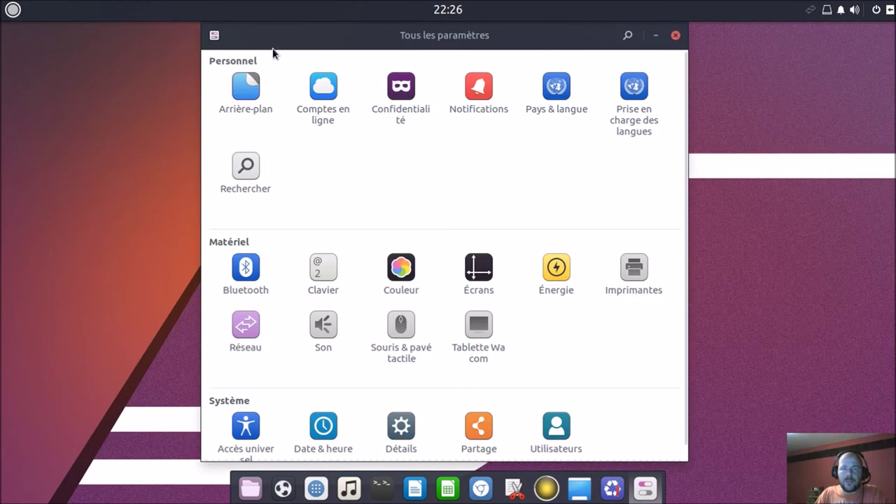
Step: Try a plain pink colour as the desktop background
click(241, 85)
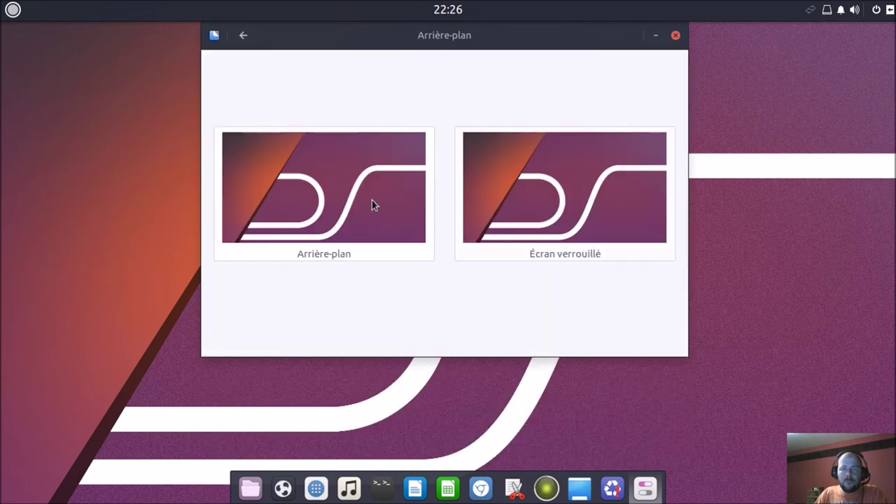
click(371, 201)
click(450, 53)
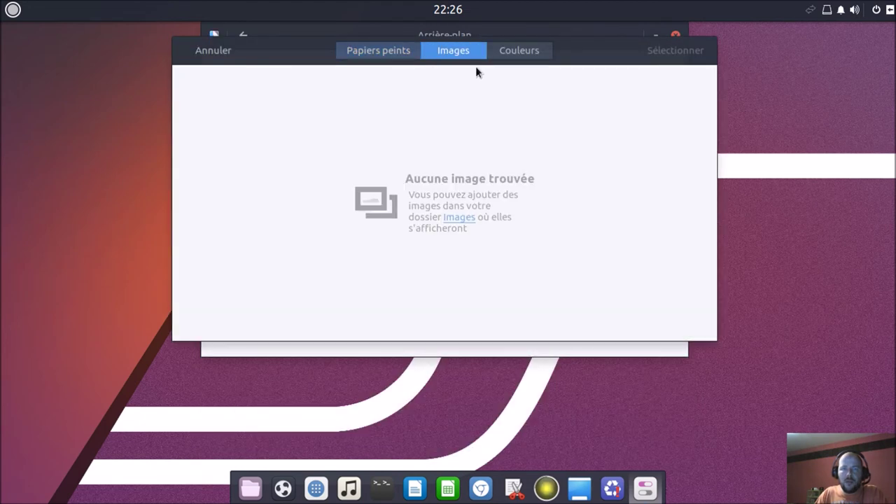
click(522, 57)
double_click(621, 272)
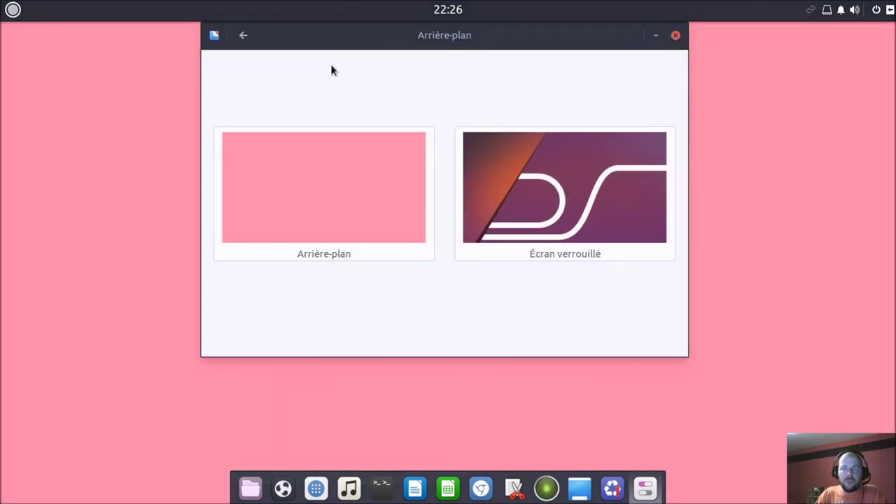
click(243, 35)
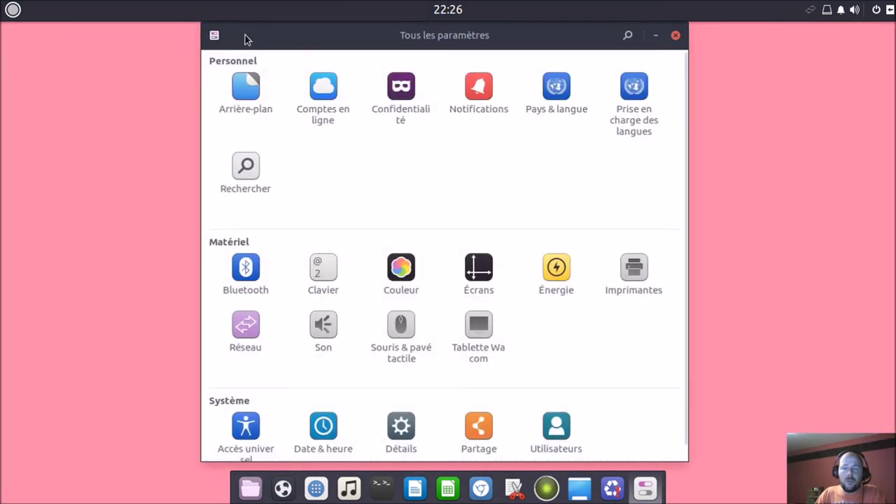
Step: Restore the purple wallpaper with white curves and return to the settings overview
click(251, 89)
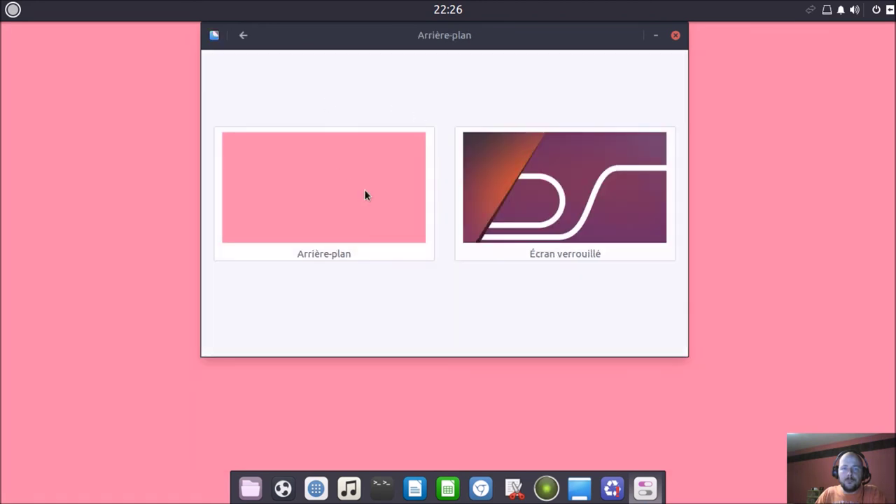
click(364, 194)
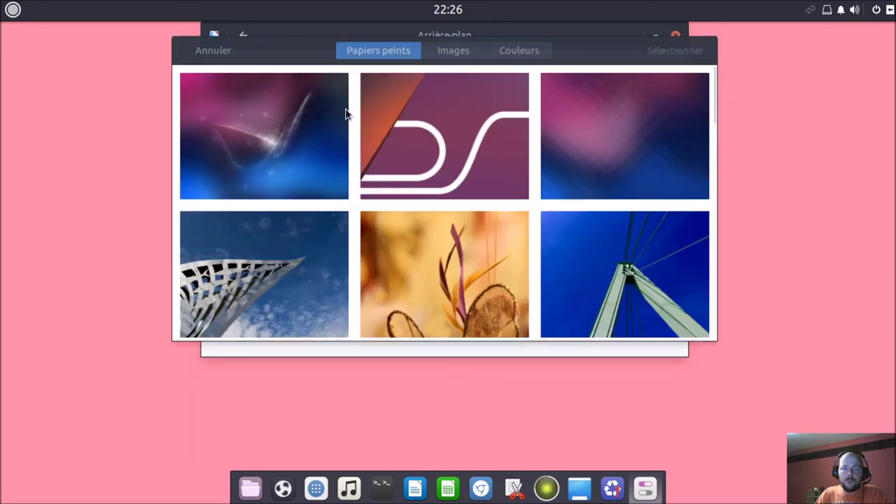
click(426, 138)
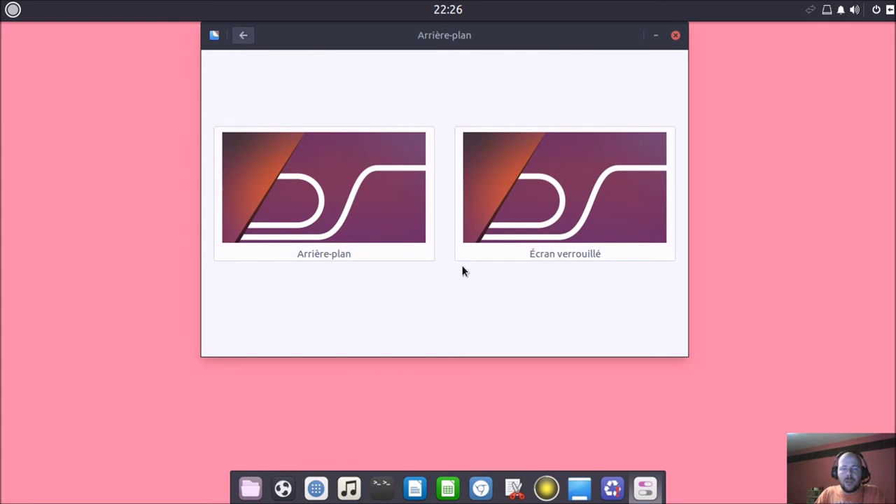
click(243, 35)
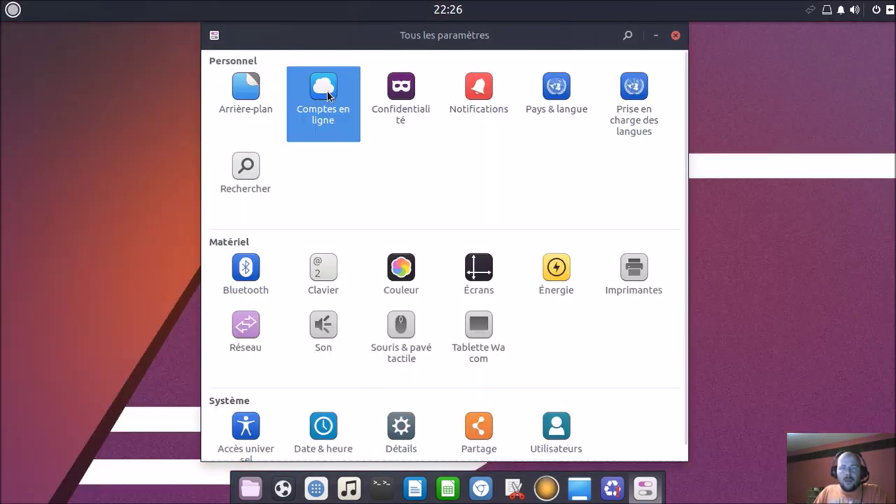
Step: Scroll through the Online Accounts list and return to the overview
click(326, 95)
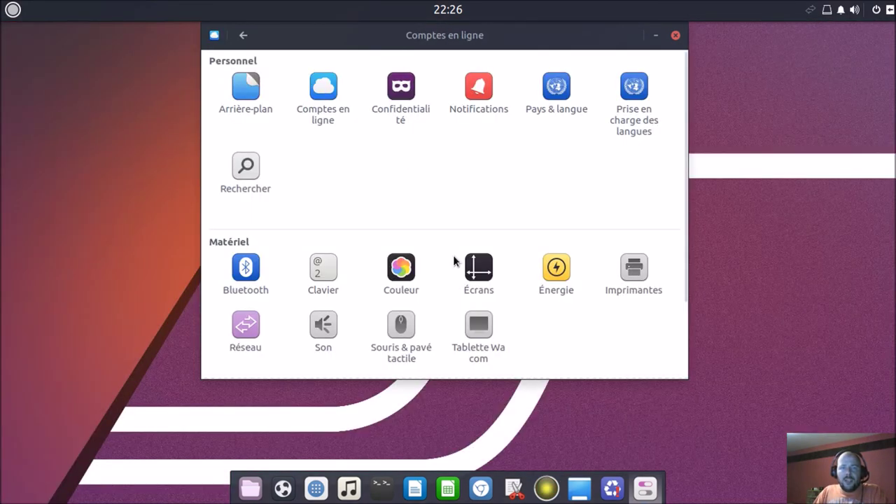
scroll(508, 240, down, 5)
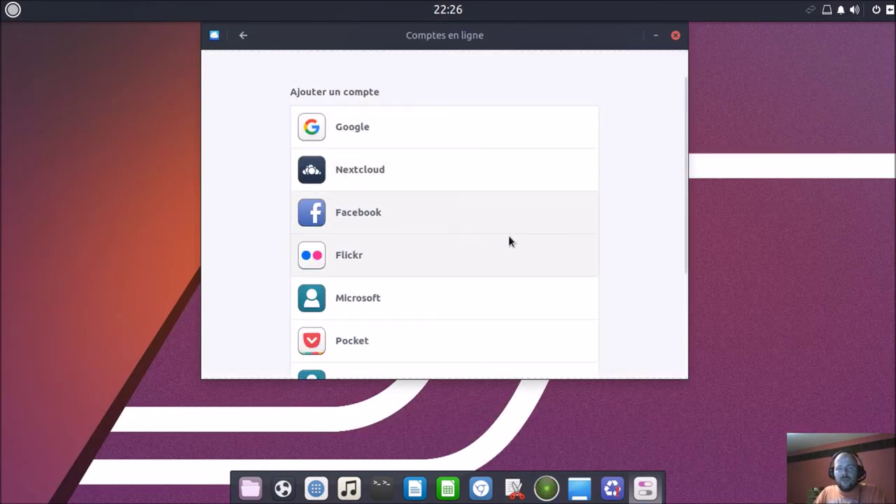
scroll(501, 238, up, 5)
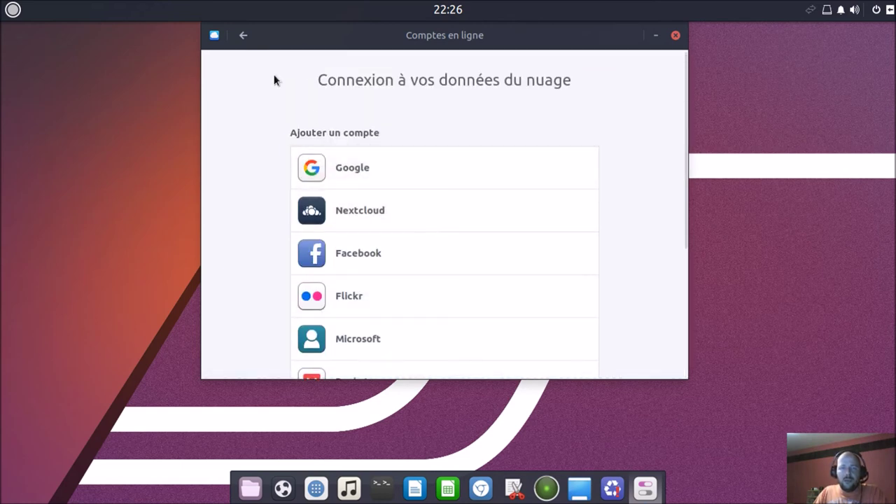
click(243, 35)
Step: Look at the Privacy panel, then open Notifications
click(402, 92)
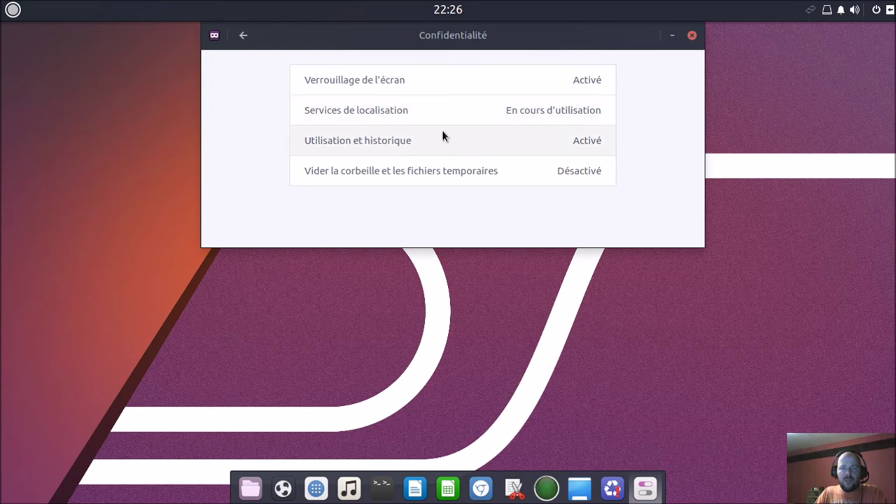
click(242, 35)
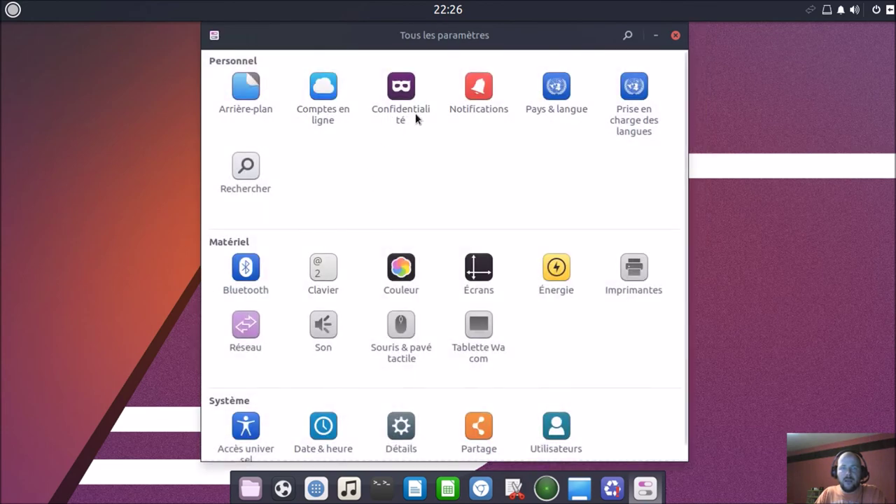
click(486, 93)
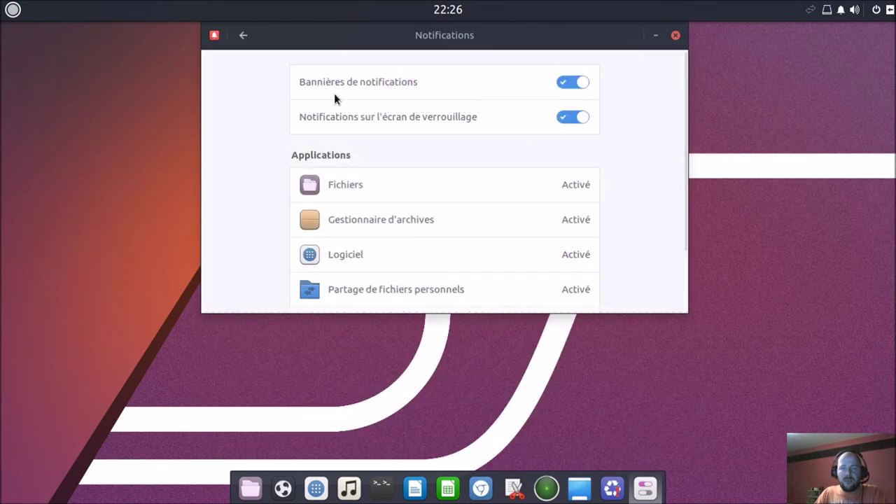
Step: Turn on notification banners and toggle lock-screen notifications off and on
click(578, 84)
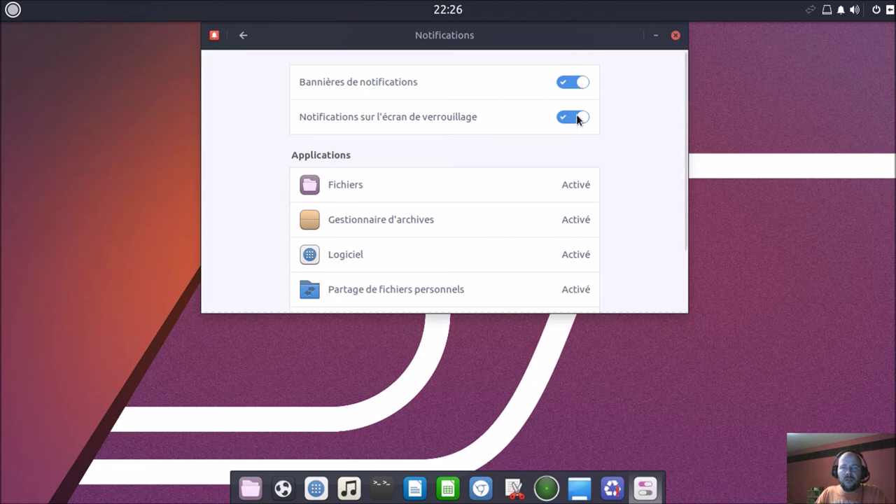
click(577, 118)
click(578, 117)
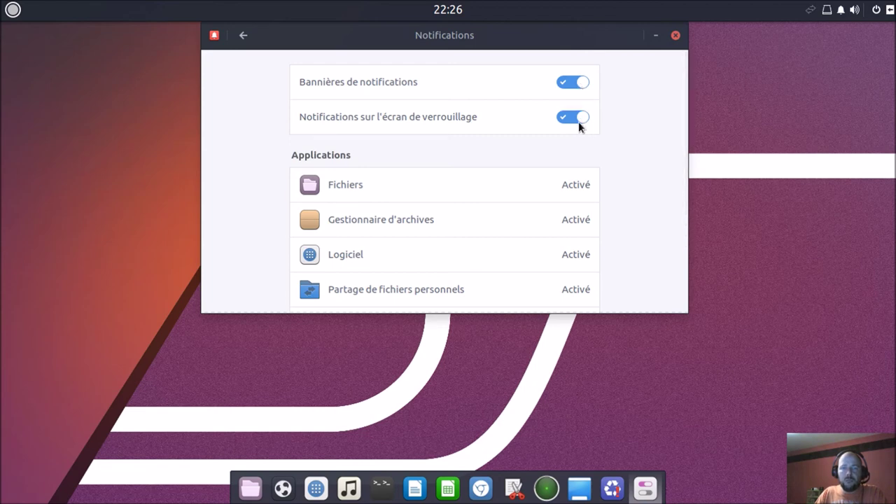
scroll(531, 228, down, 2)
scroll(531, 229, up, 3)
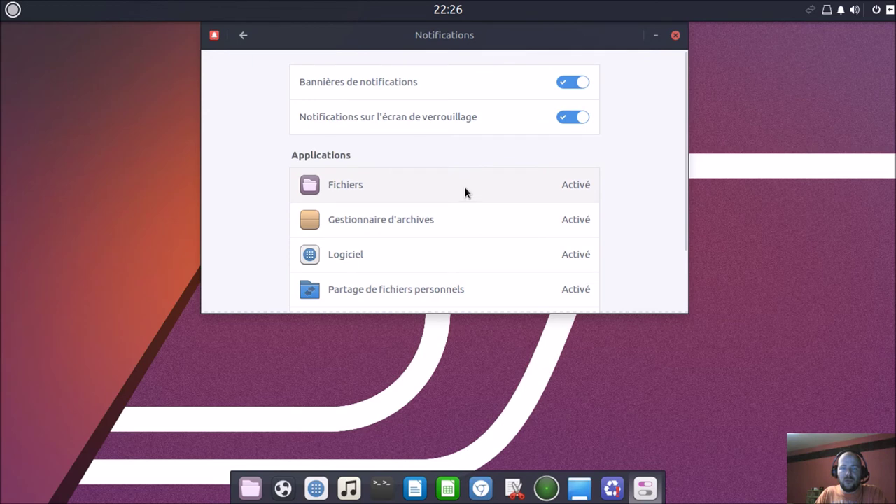
Step: Switch off message content in the notification drawer for Fichiers and close its dialog
click(476, 185)
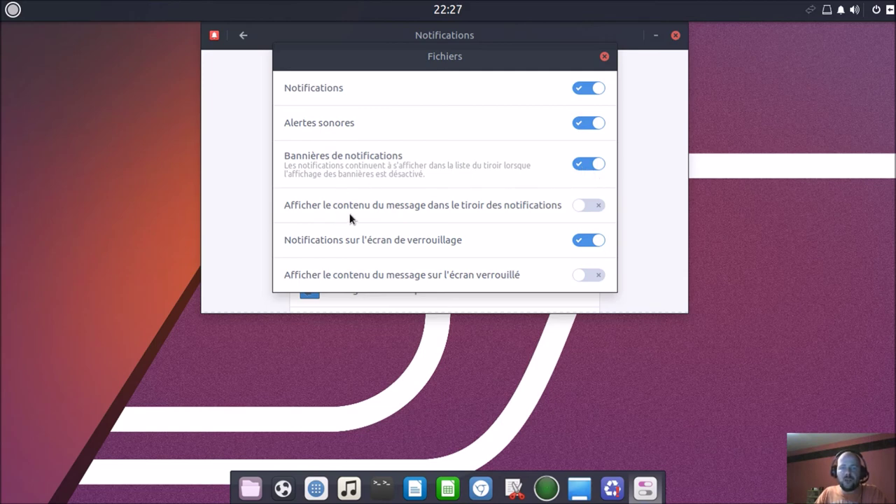
click(581, 208)
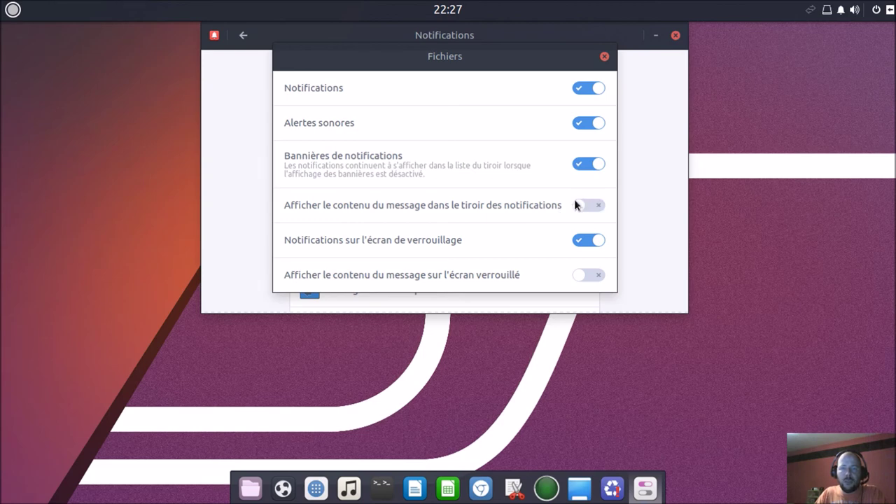
click(604, 57)
Step: Remove the Anglais (US) input source in Region & Language, leaving Belge
click(245, 35)
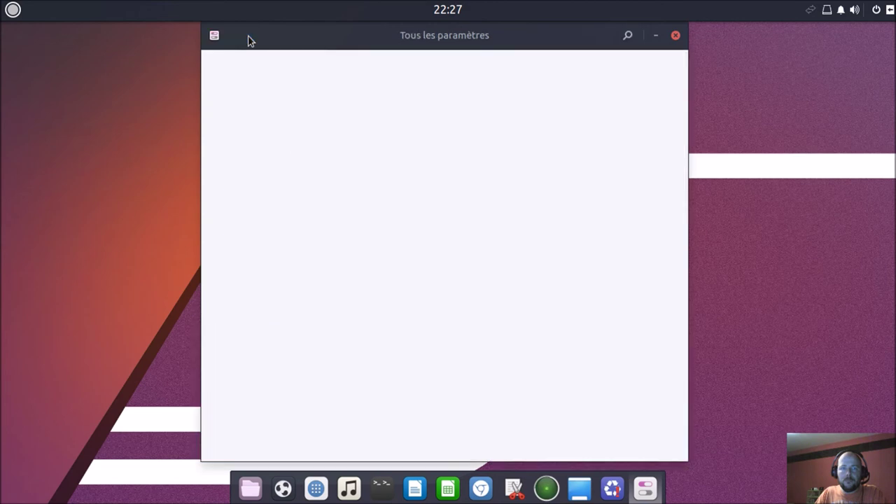
click(552, 101)
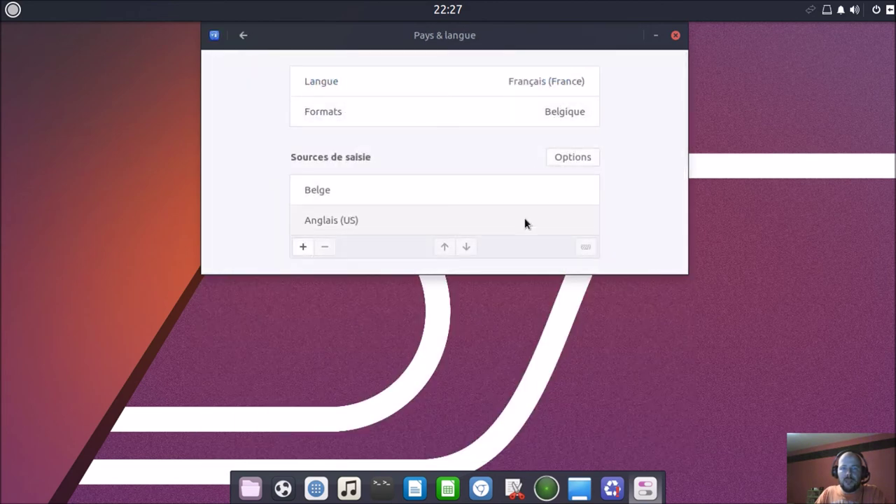
click(327, 221)
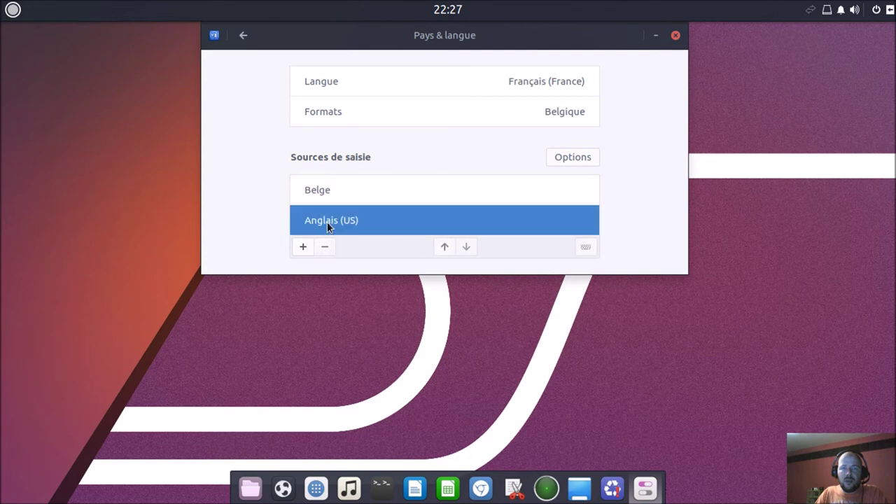
click(323, 247)
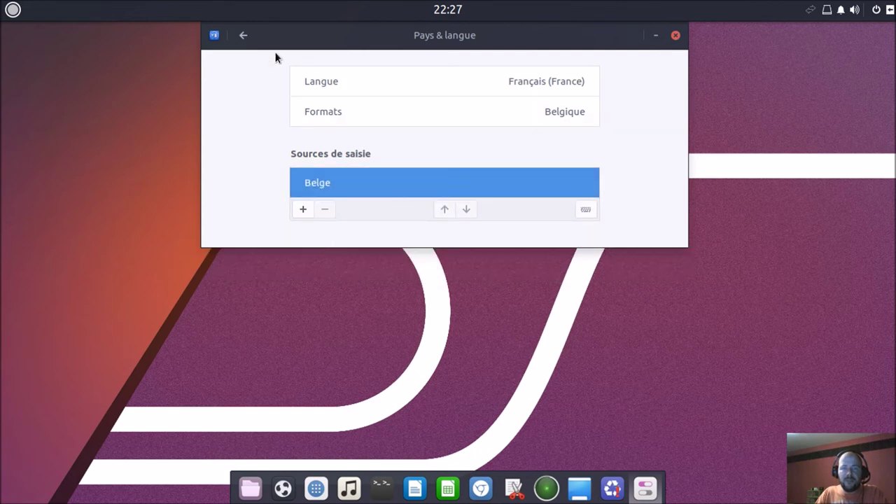
Step: Choose Français (Belgique) from the full language list, confirm, and return to the overview
click(402, 83)
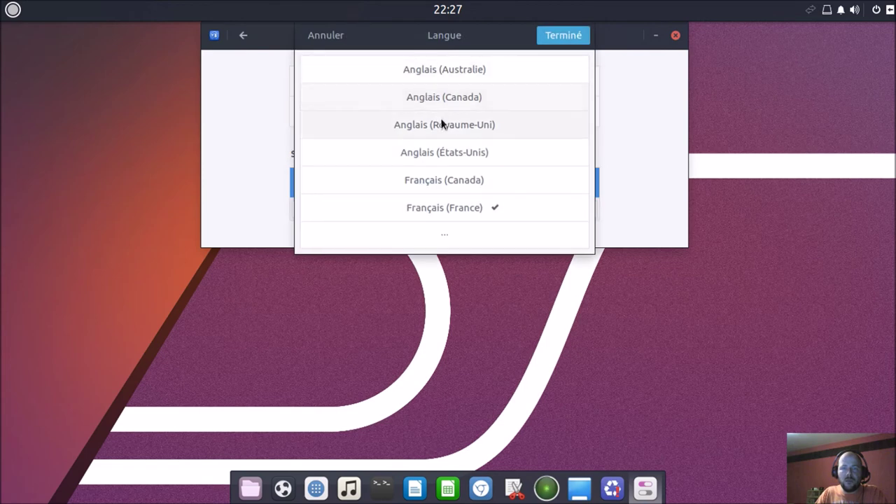
click(462, 235)
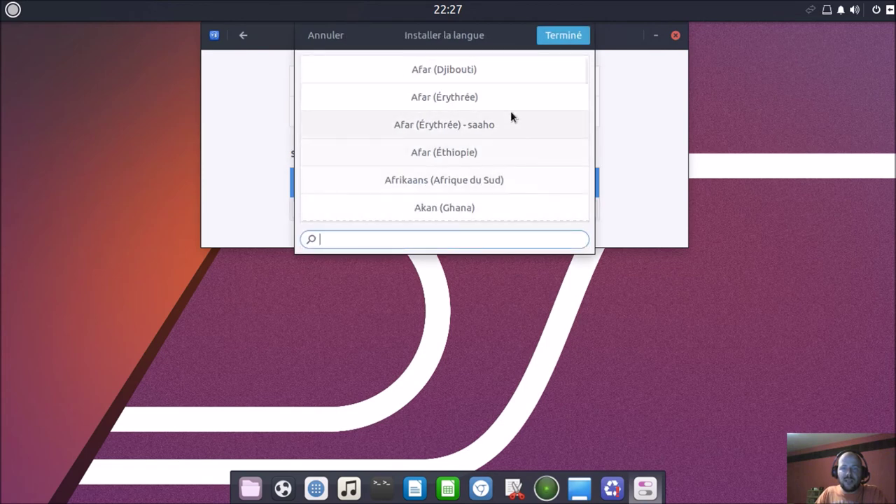
scroll(512, 175, down, 10)
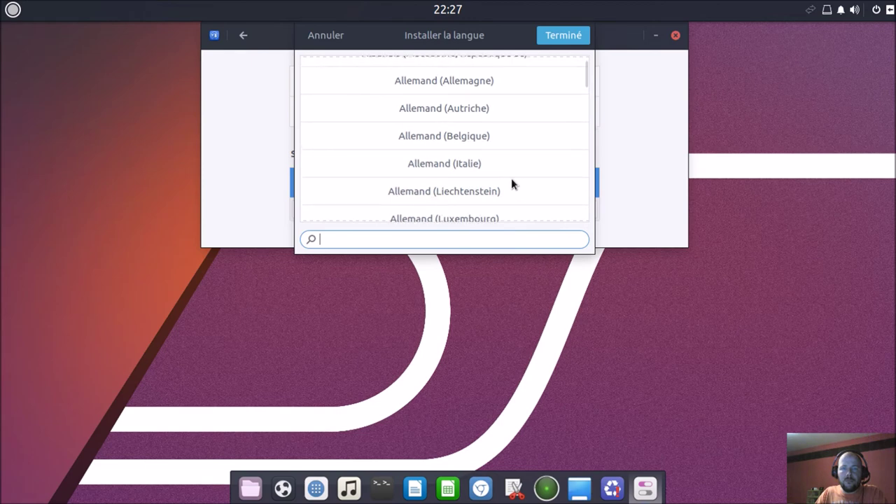
scroll(512, 184, down, 15)
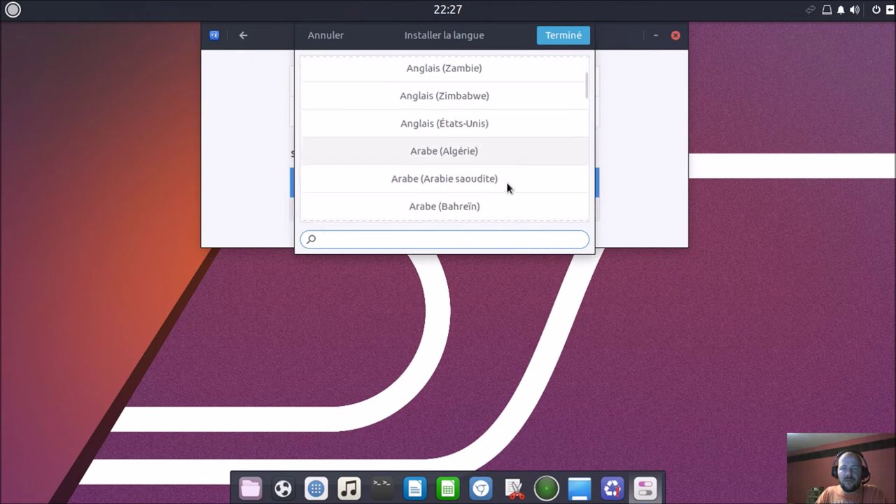
scroll(505, 185, down, 15)
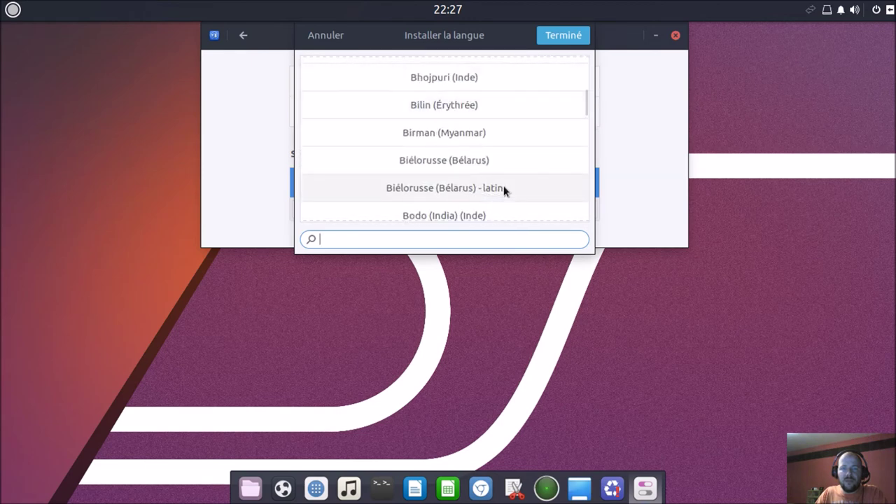
scroll(504, 192, down, 12)
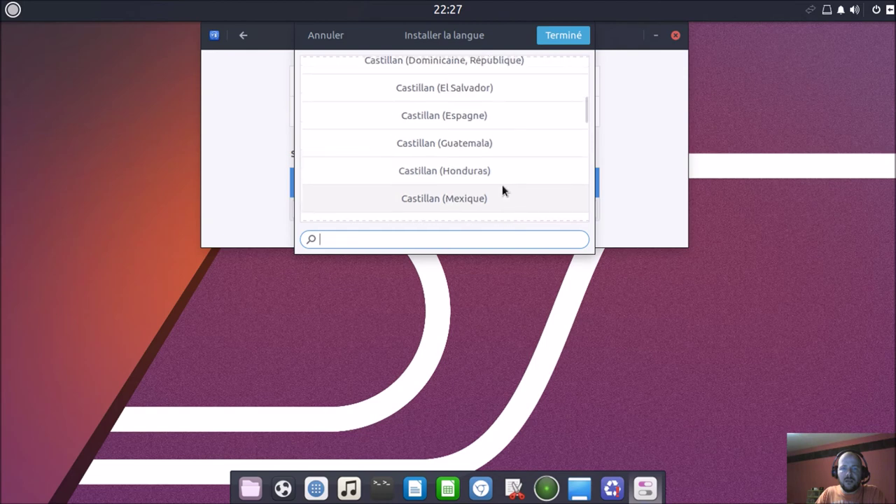
scroll(501, 192, down, 12)
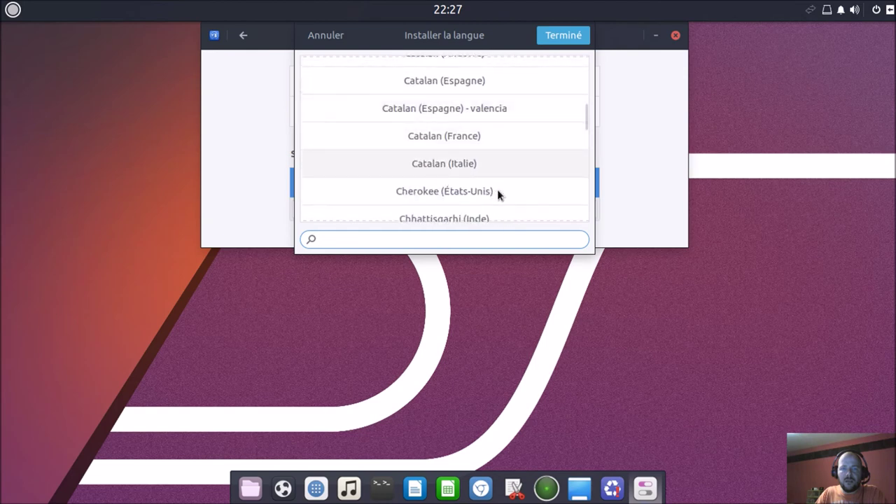
scroll(496, 191, down, 12)
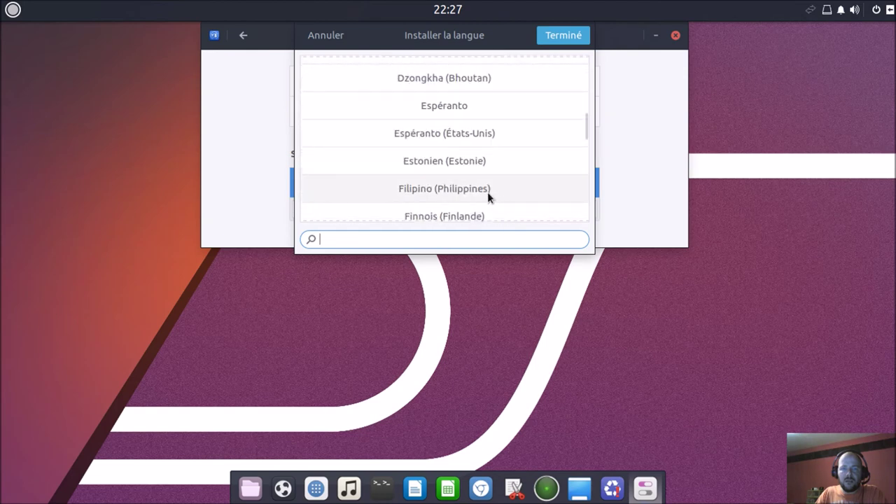
click(484, 144)
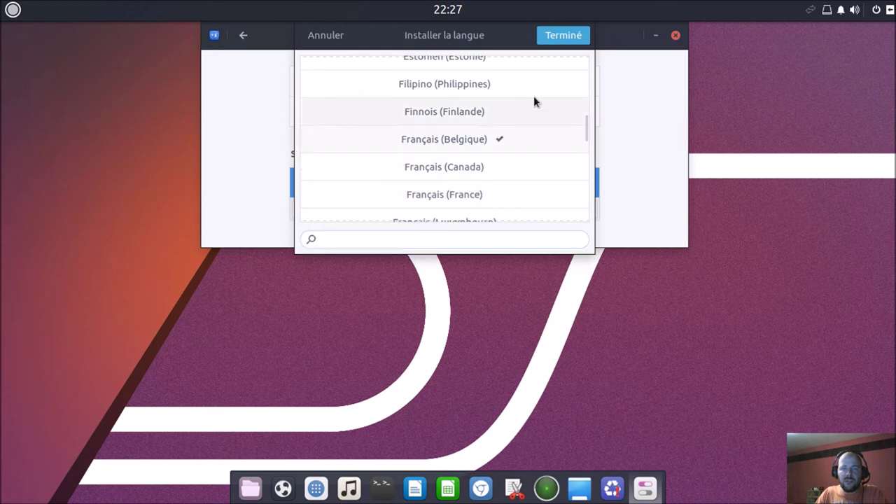
click(560, 37)
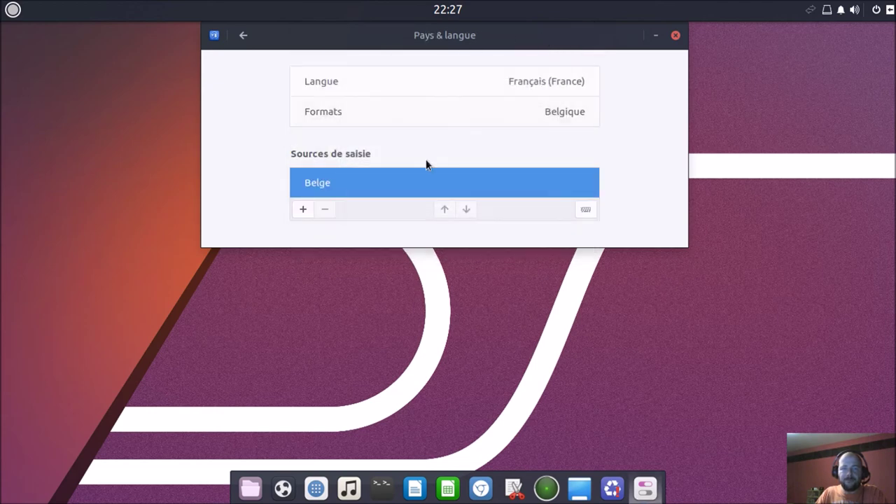
click(243, 35)
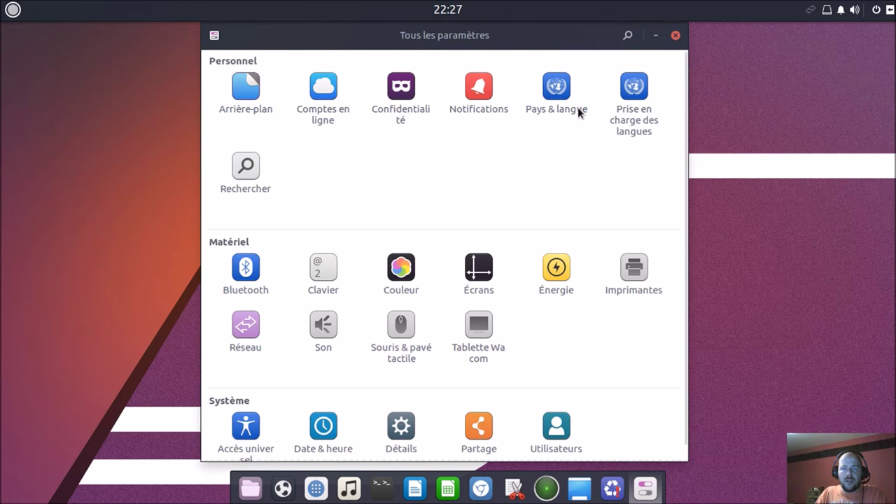
Step: In Language Support, show the missing language packages and start installing them
click(636, 99)
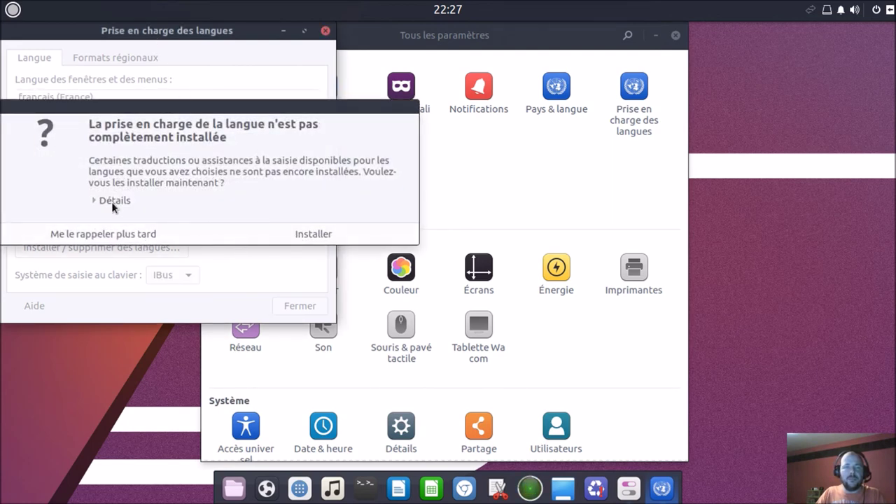
click(112, 202)
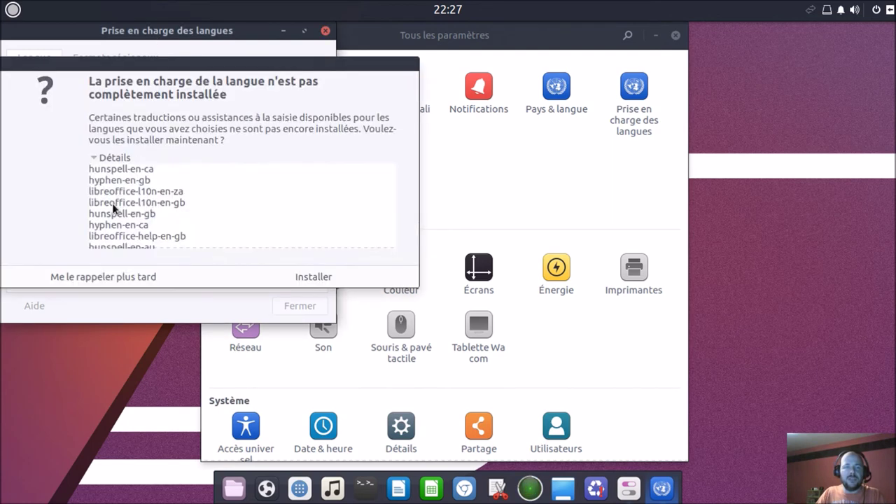
click(313, 277)
drag(202, 32, 684, 126)
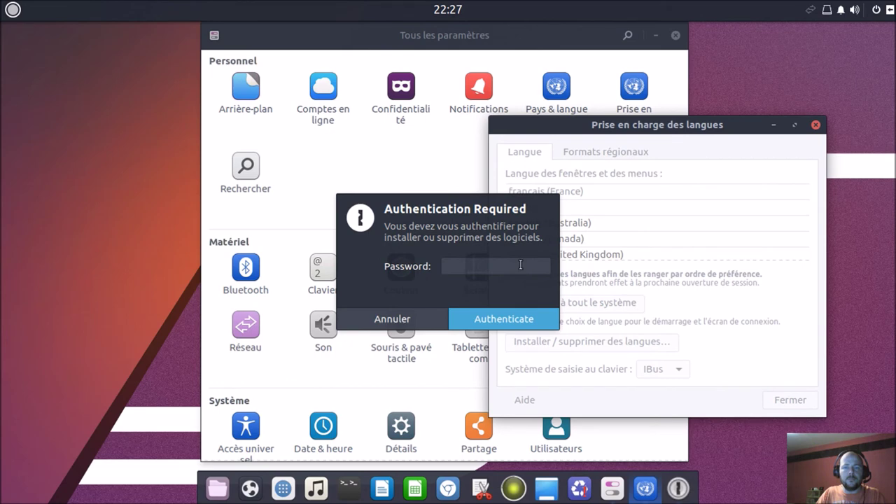
Step: Authorise the installation with the account password, then open the Search settings panel
click(520, 263)
text(*******)
key(Return)
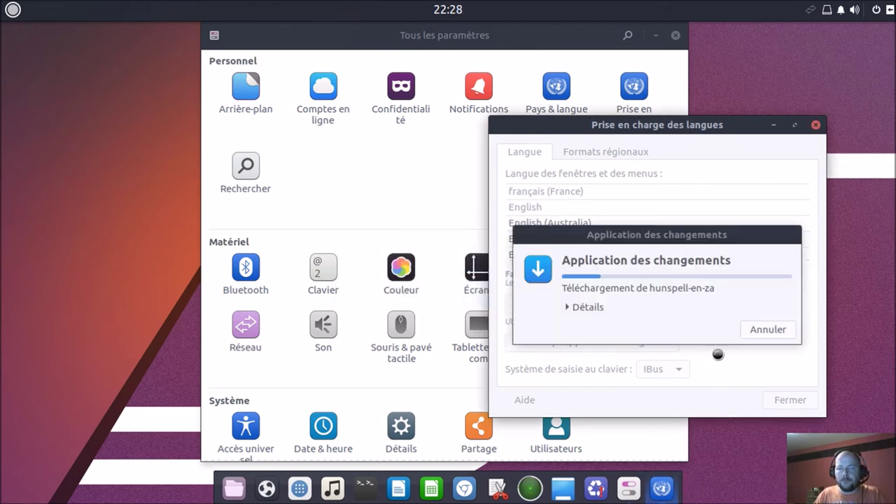
click(583, 315)
click(411, 121)
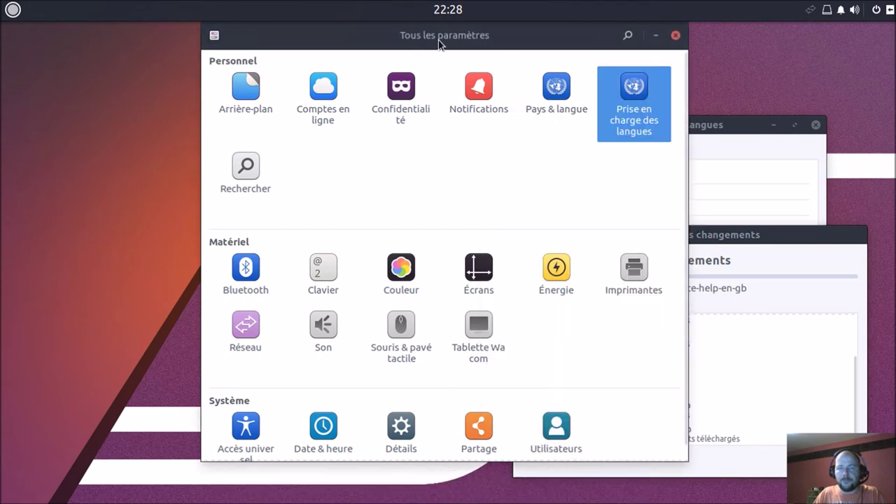
click(257, 165)
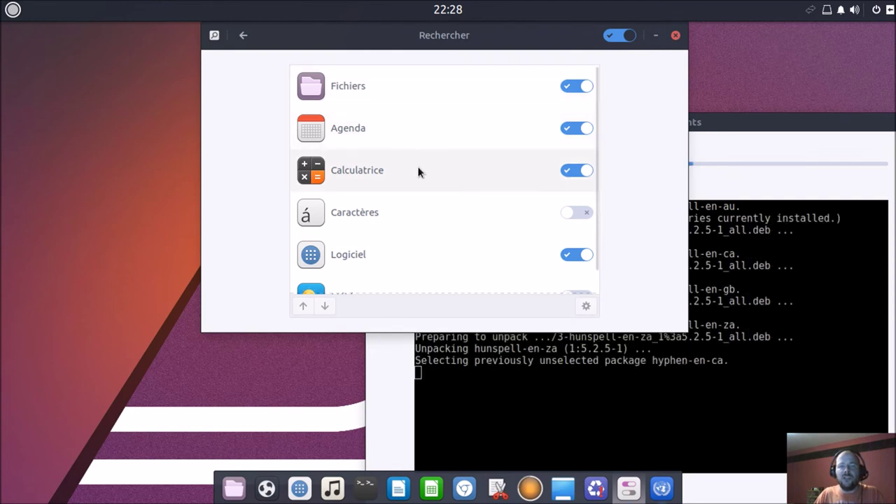
scroll(418, 246, down, 1)
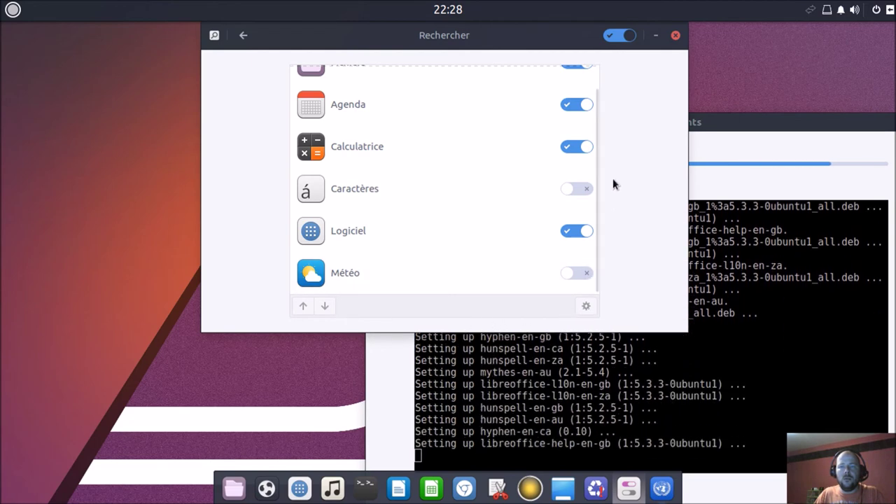
scroll(591, 133, up, 1)
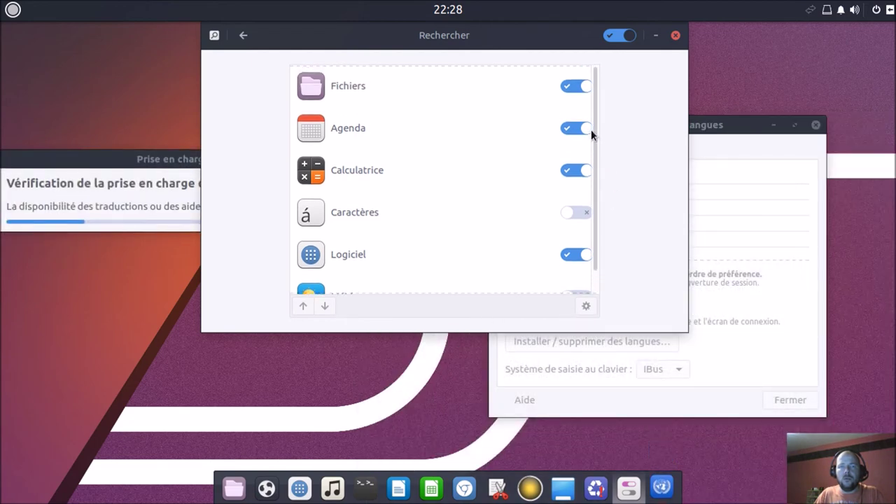
click(619, 36)
click(619, 36)
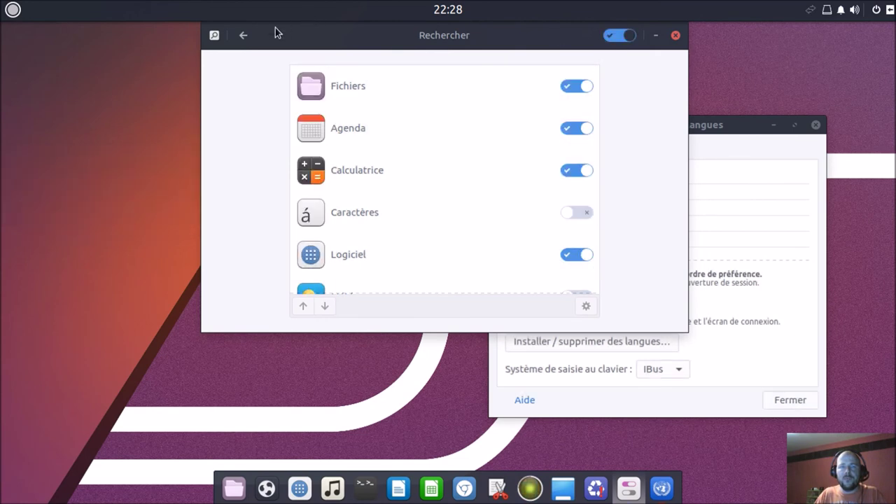
click(243, 35)
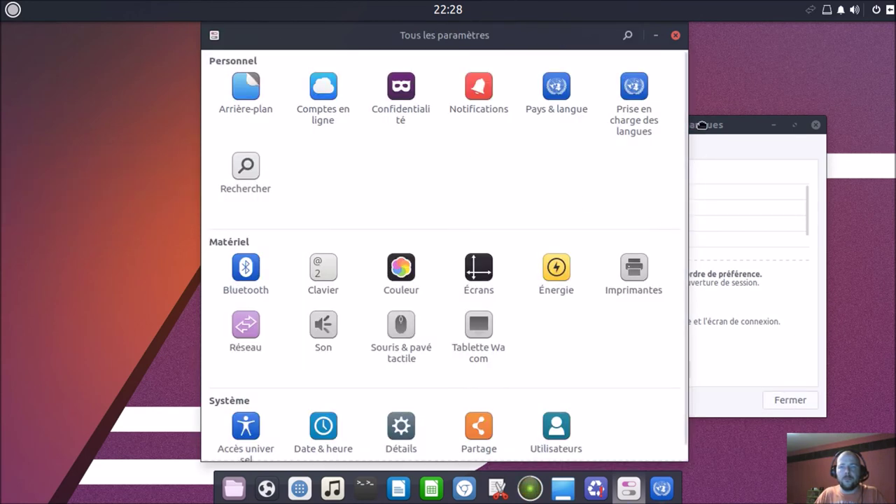
click(704, 126)
Step: Browse the language list and try moving English (Australia) up among preferred languages
click(642, 239)
click(572, 192)
click(690, 207)
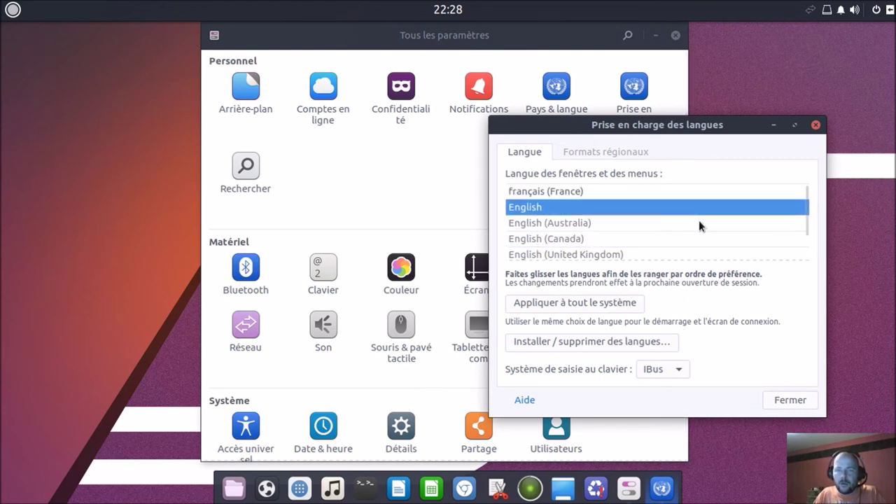
click(701, 223)
scroll(701, 221, down, 1)
scroll(701, 220, up, 1)
drag(702, 225, 815, 178)
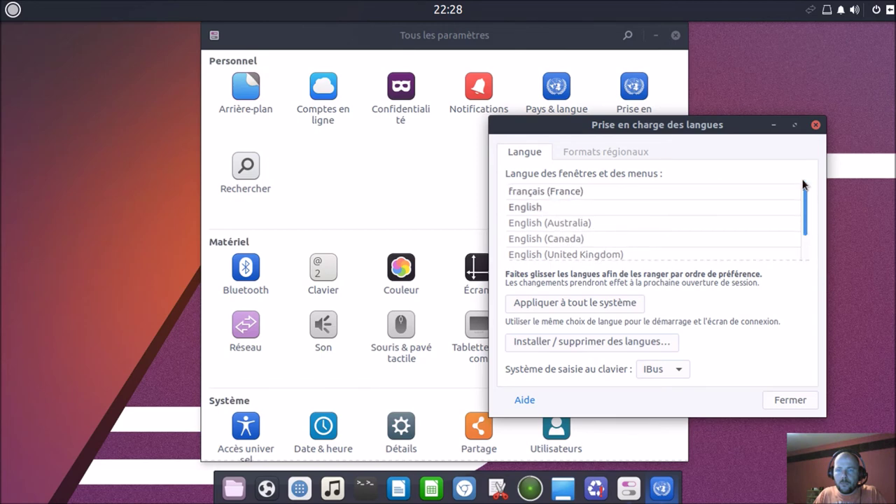
Step: Set regional formats to français (Belgique) and apply them to the whole system
click(610, 149)
click(631, 200)
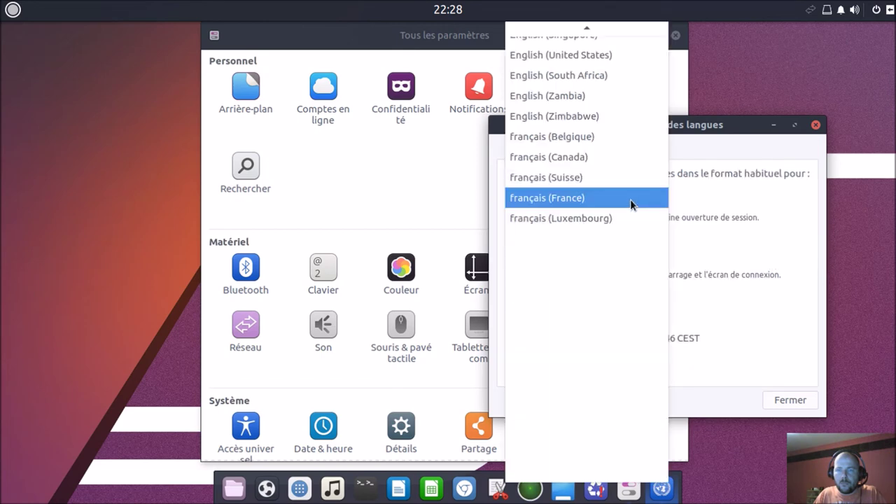
click(608, 139)
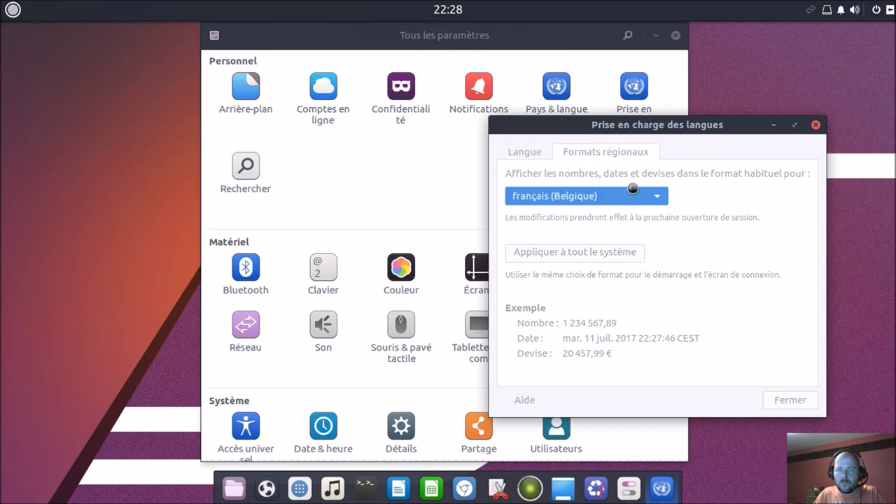
click(600, 252)
Step: Uncheck anglais in Installer/supprimer des langues, apply the removal, and view the progress details
click(534, 151)
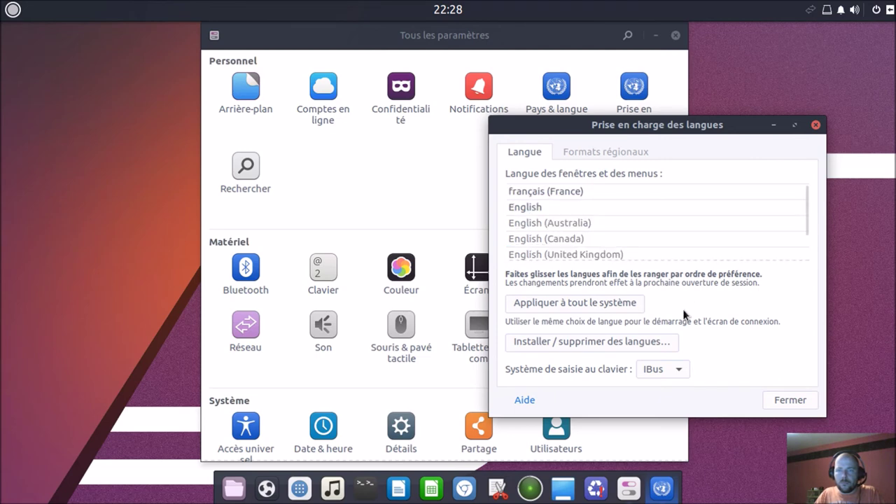
click(656, 343)
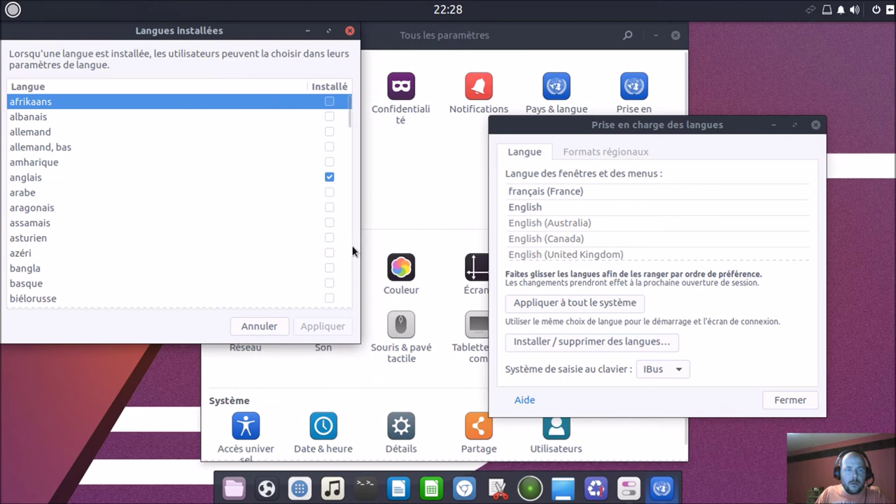
click(329, 179)
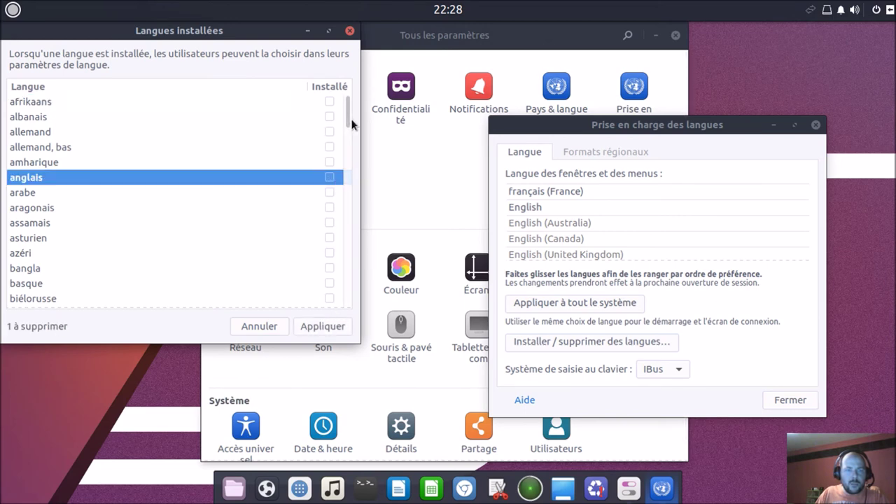
drag(348, 122, 348, 186)
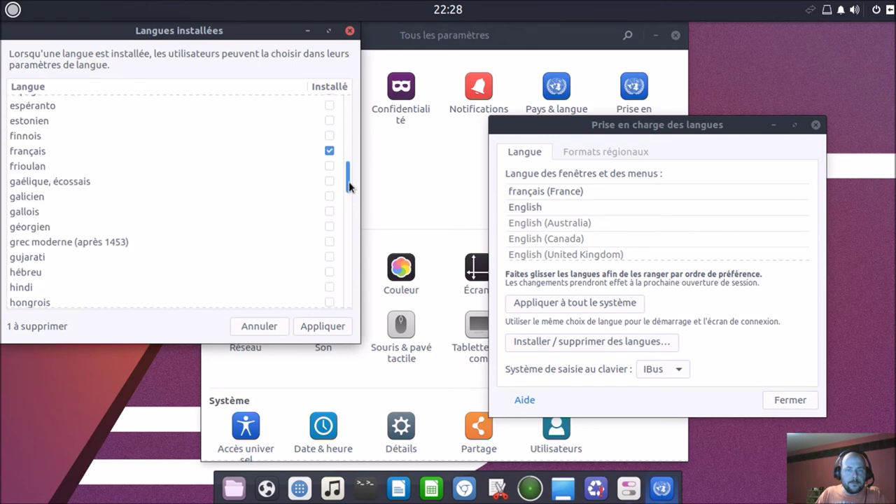
click(336, 326)
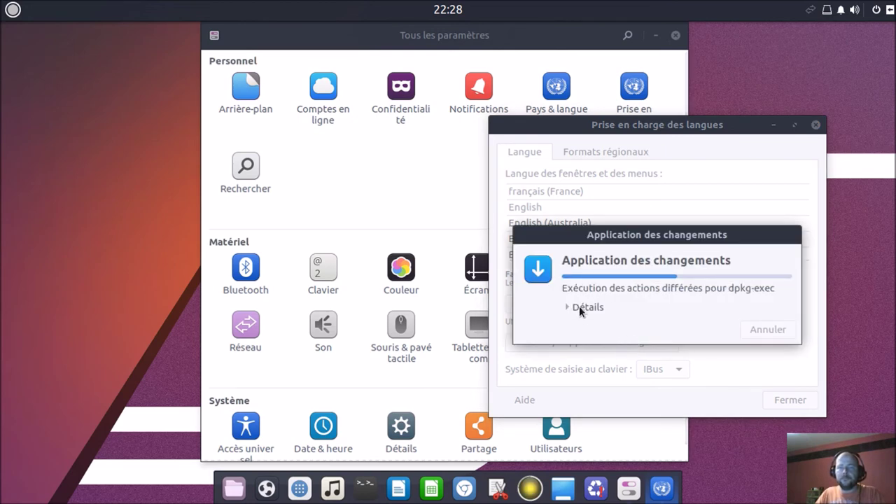
click(579, 305)
drag(599, 128, 583, 66)
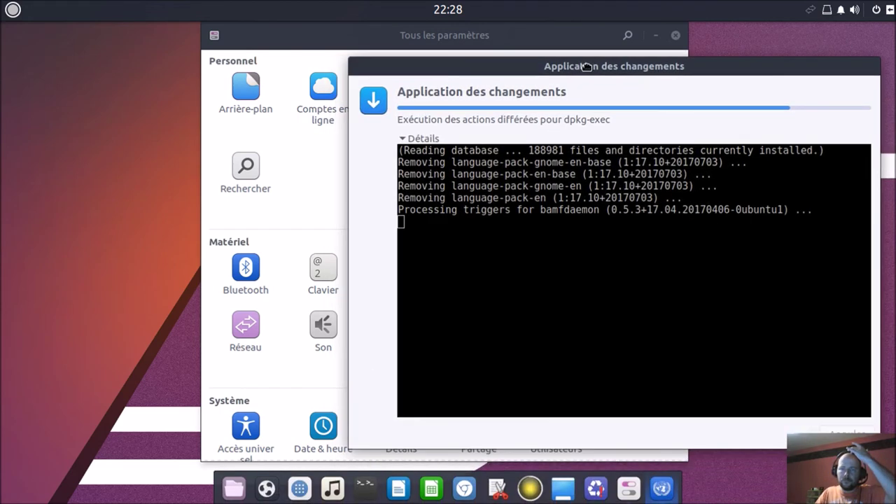
click(368, 34)
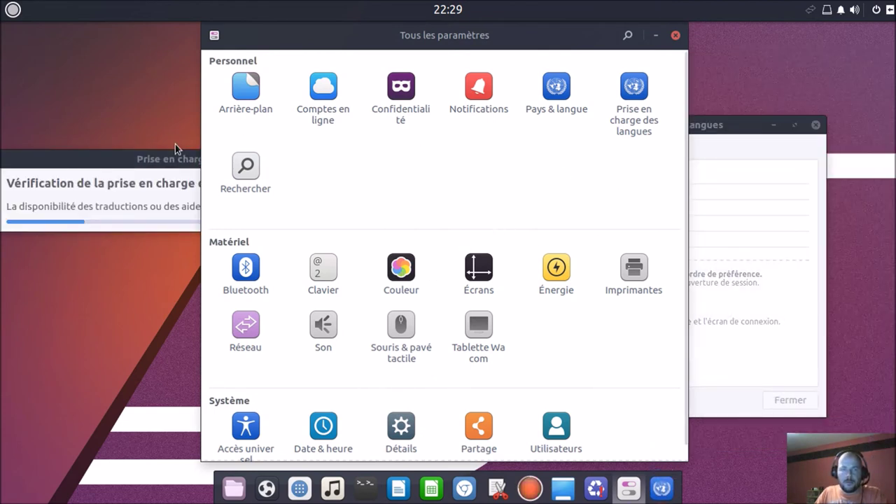
click(149, 159)
click(431, 42)
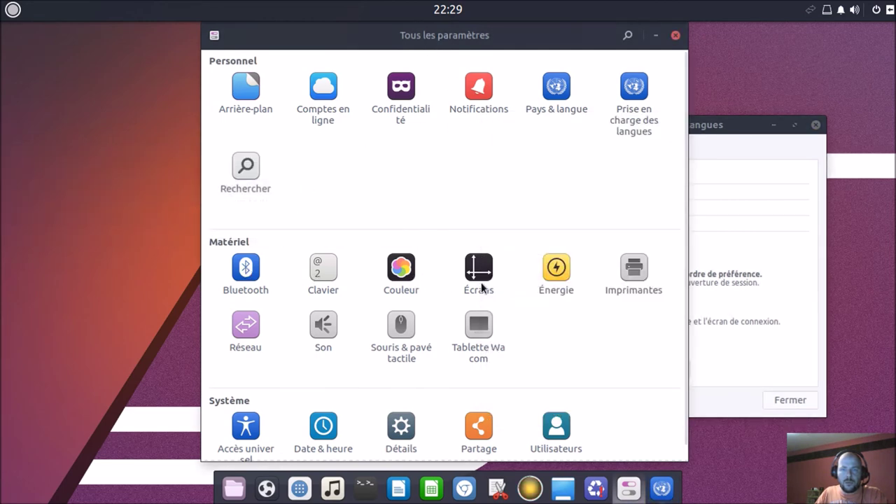
click(550, 277)
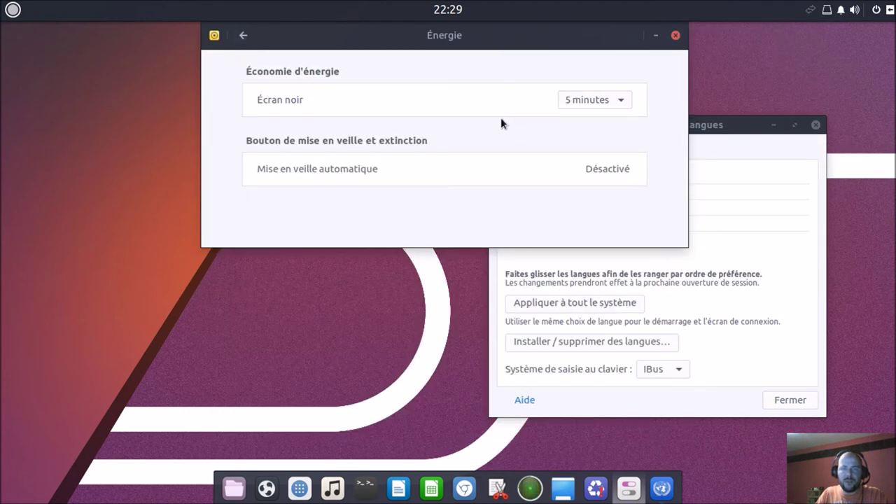
click(560, 171)
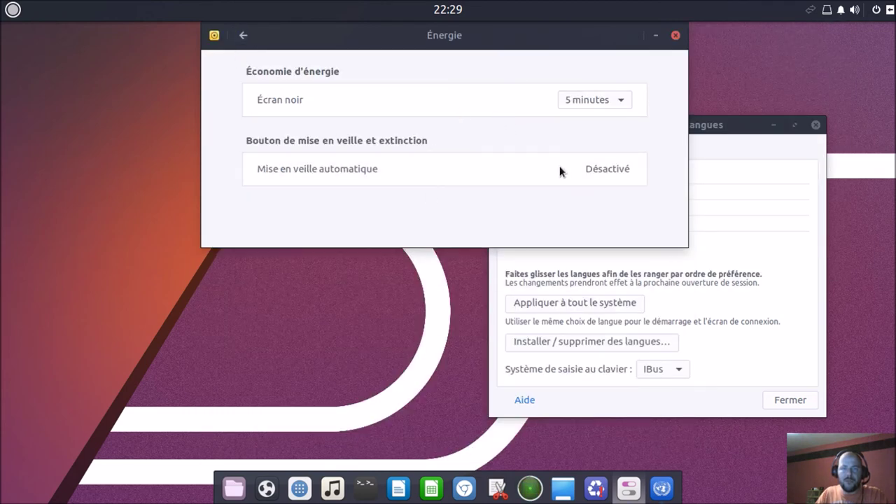
click(243, 35)
click(631, 262)
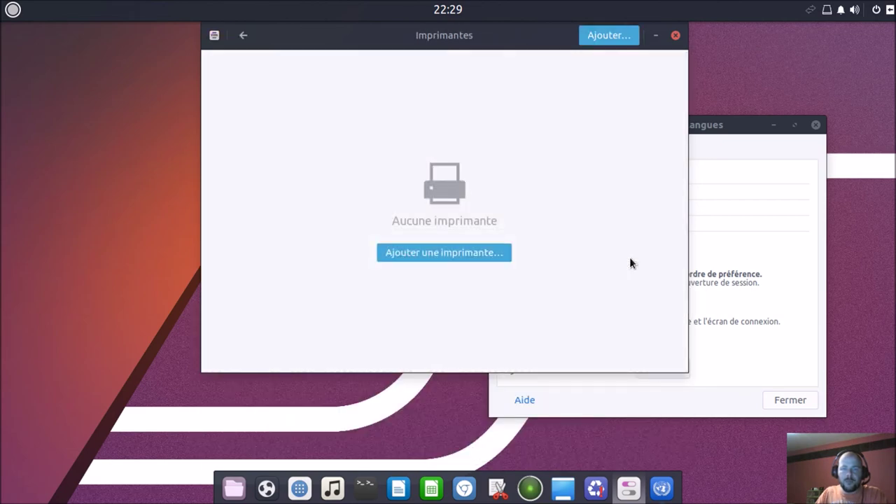
click(243, 35)
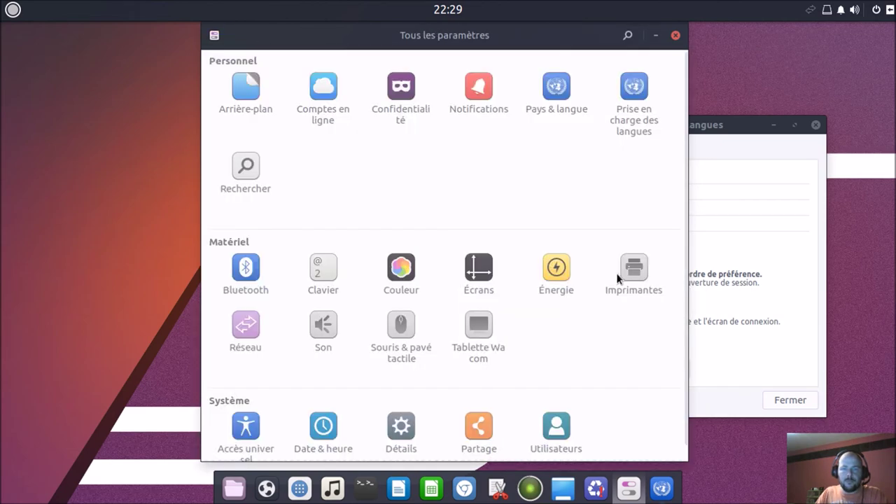
click(249, 324)
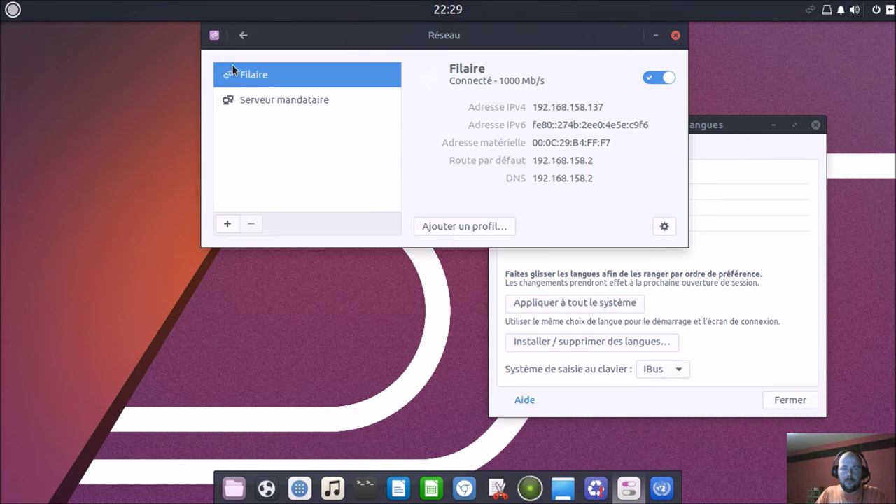
click(243, 35)
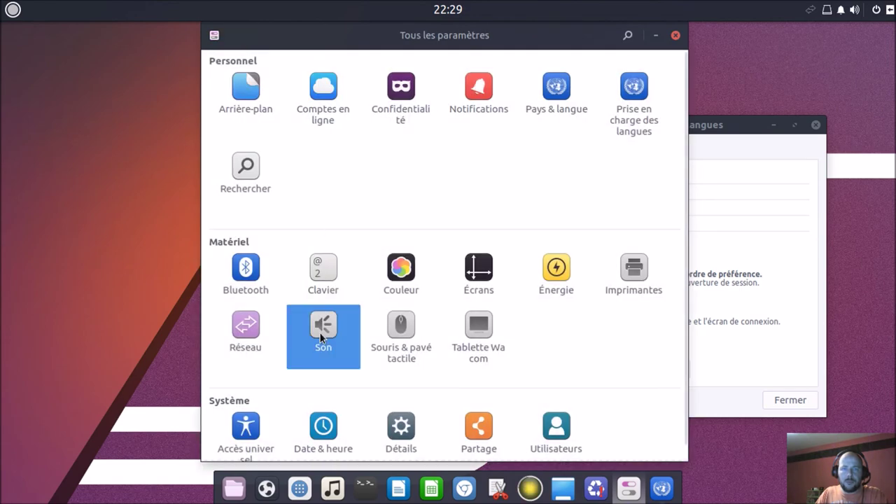
click(320, 333)
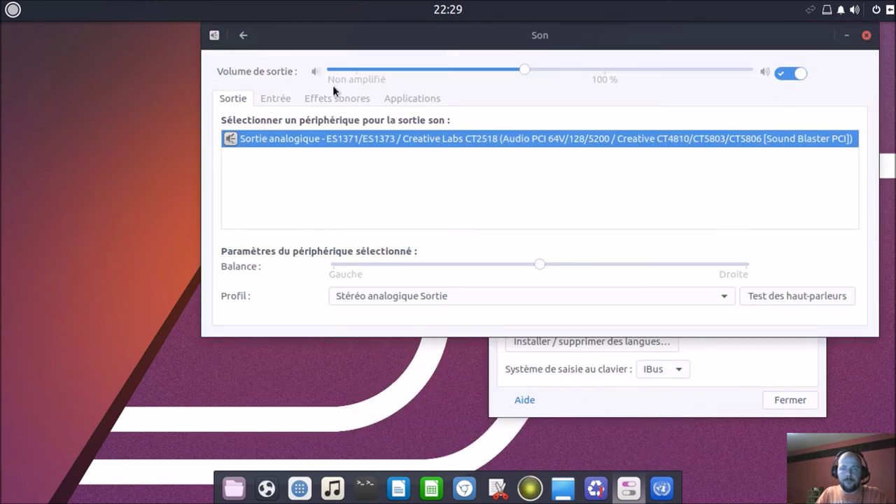
drag(365, 37, 318, 76)
click(233, 137)
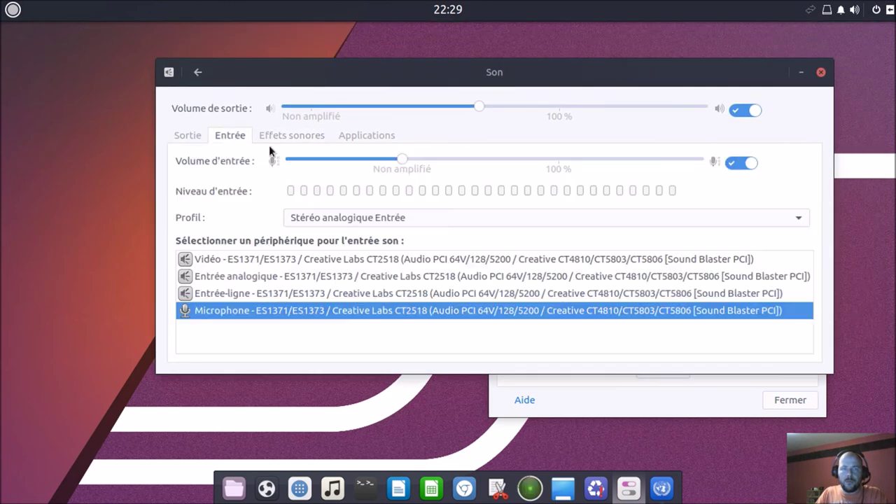
click(284, 137)
click(355, 142)
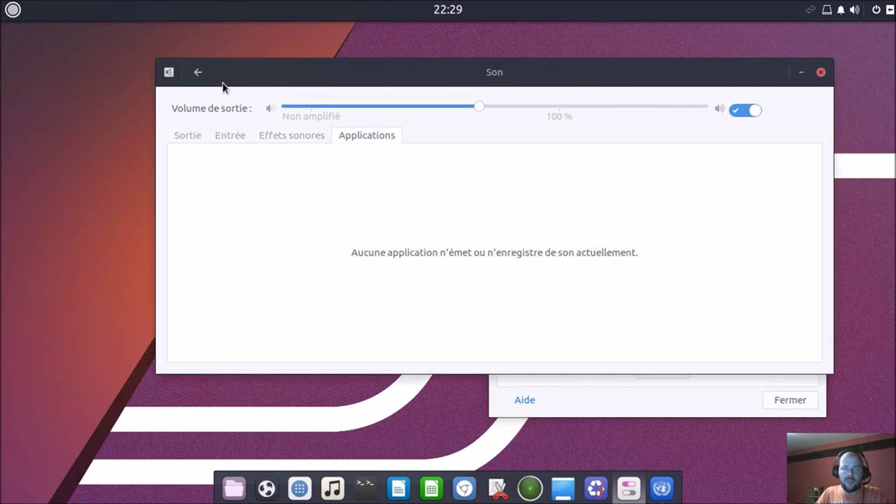
click(200, 73)
drag(434, 81, 411, 44)
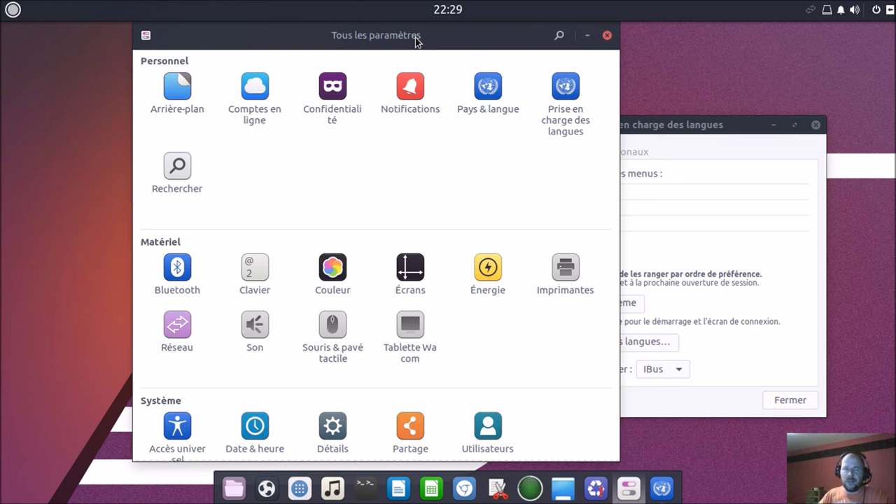
Step: After a brief look at Souris & pavé tactile, switch on Fuseau horaire automatique in Date & heure
click(334, 326)
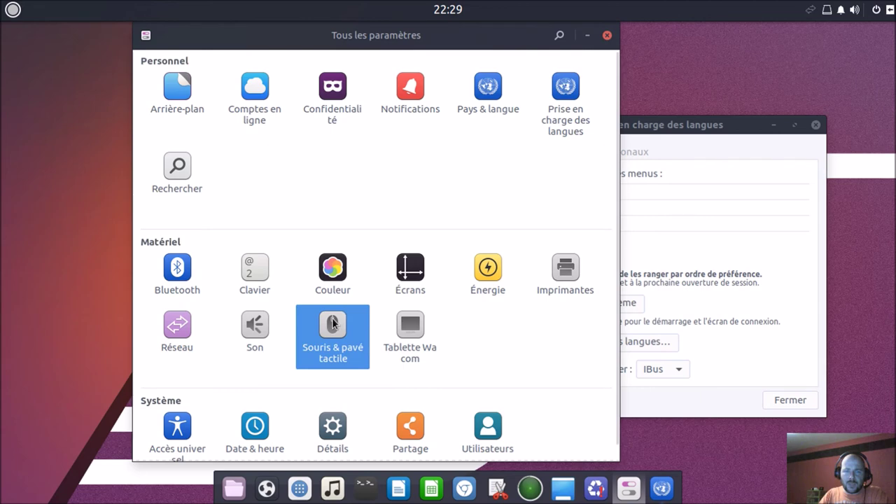
click(175, 36)
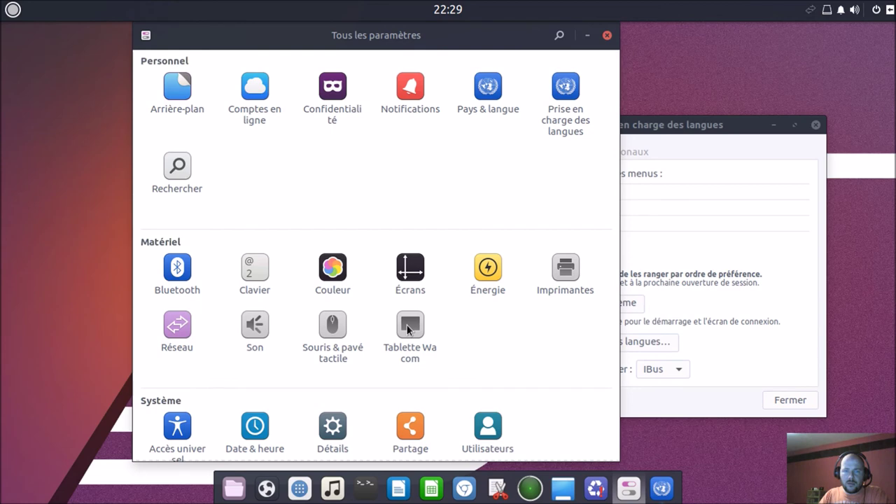
scroll(293, 396, down, 1)
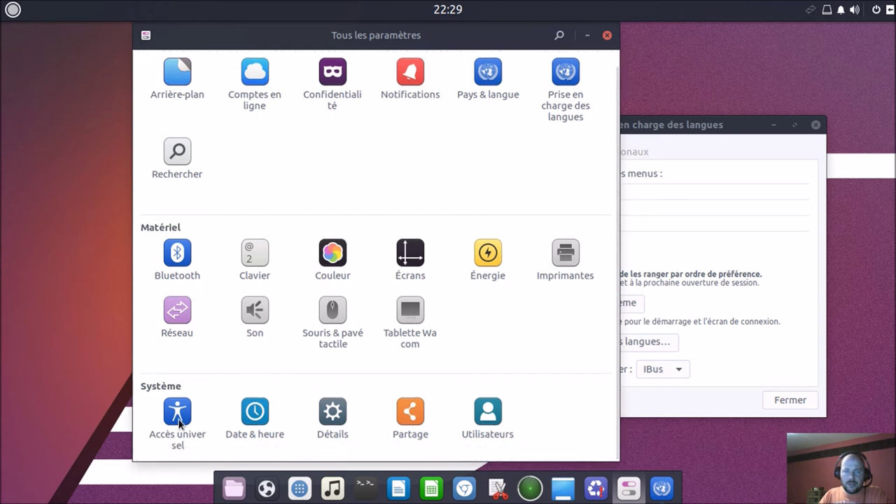
click(255, 411)
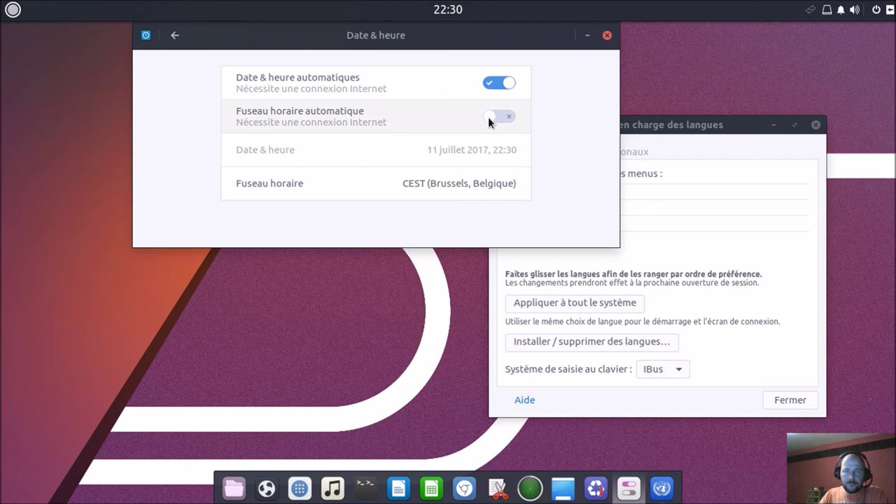
click(511, 116)
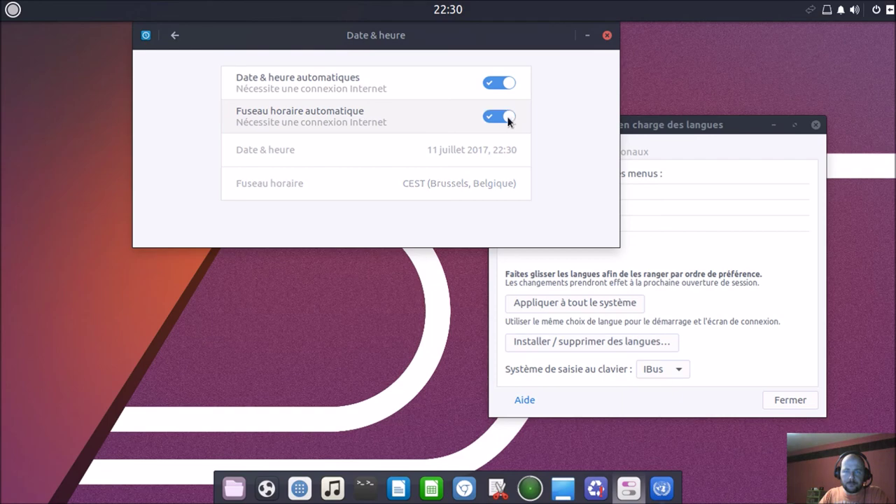
click(175, 35)
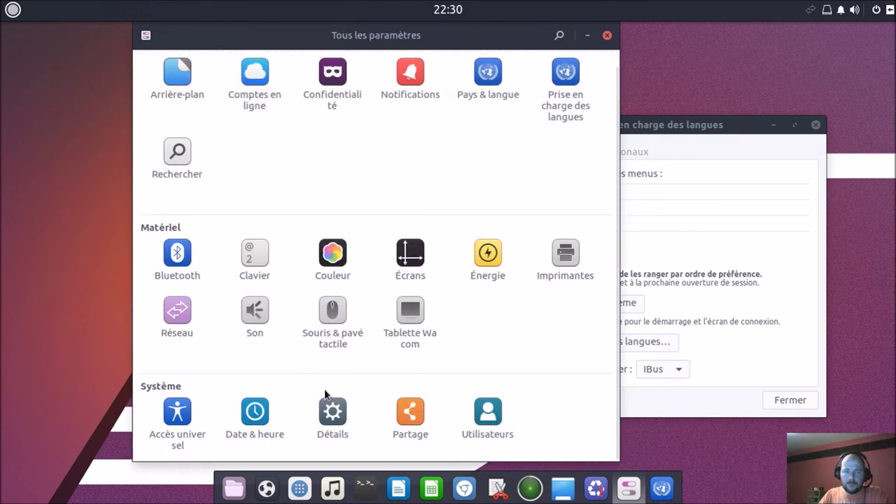
Step: Open Détails and show Applications par défaut: Chromium, Geary, Rhythmbox, GNOME MPV, gThumb
click(335, 417)
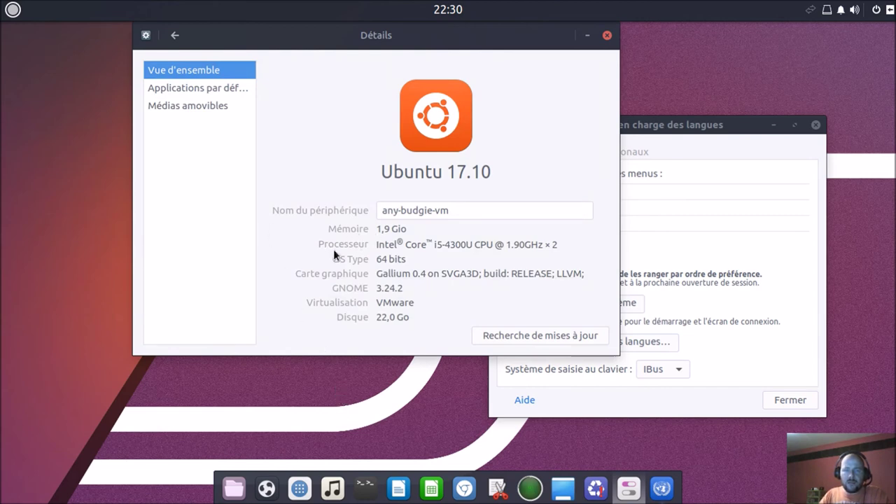
click(233, 93)
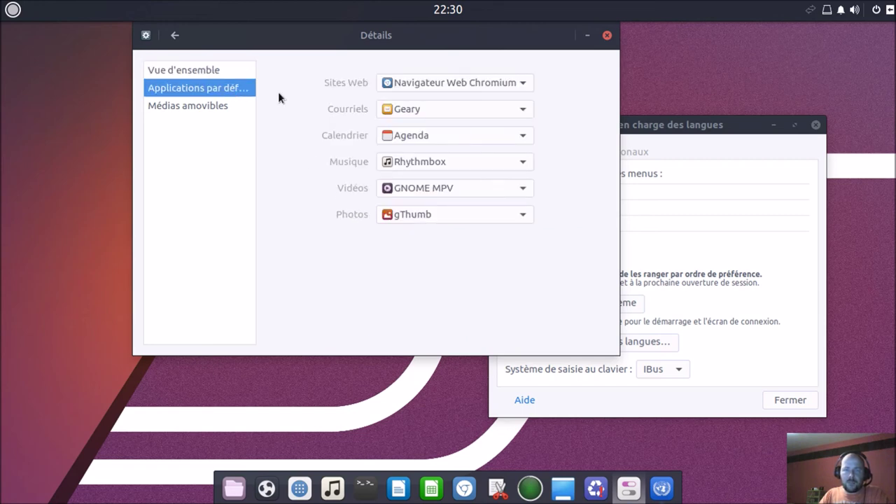
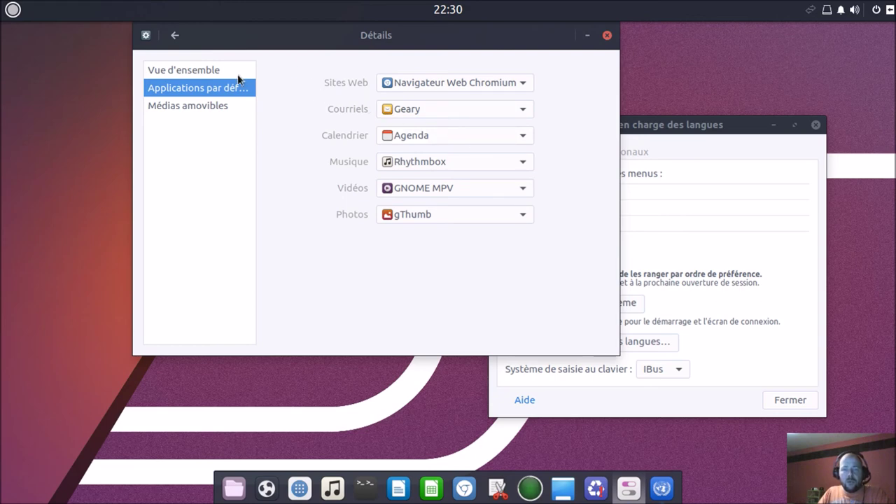
Step: Review the Médias amovibles defaults in Détails, then return to Tous les paramètres
click(189, 105)
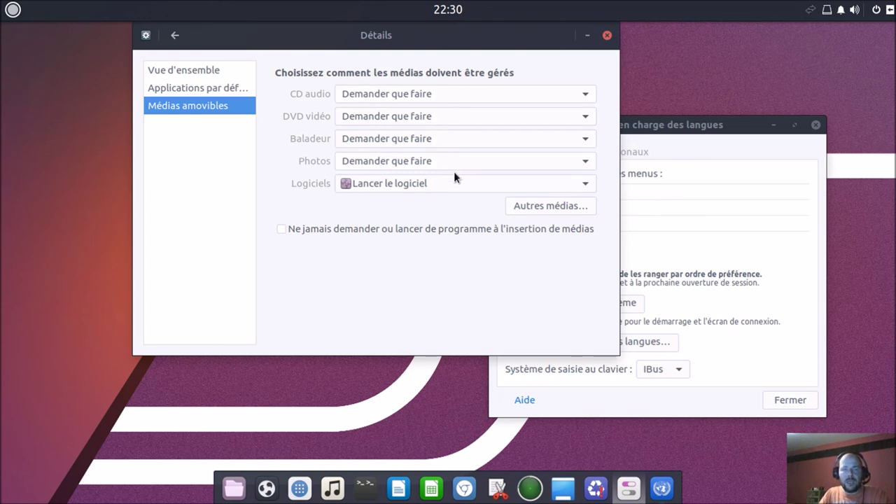
click(175, 35)
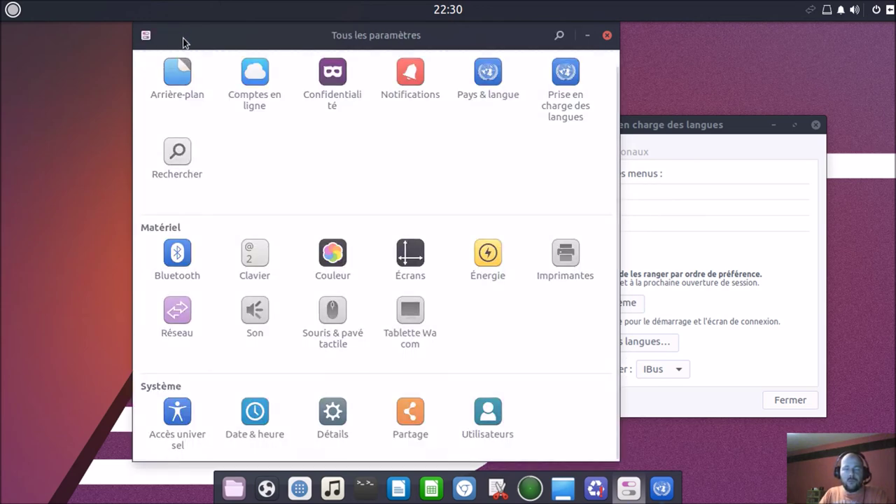
click(412, 424)
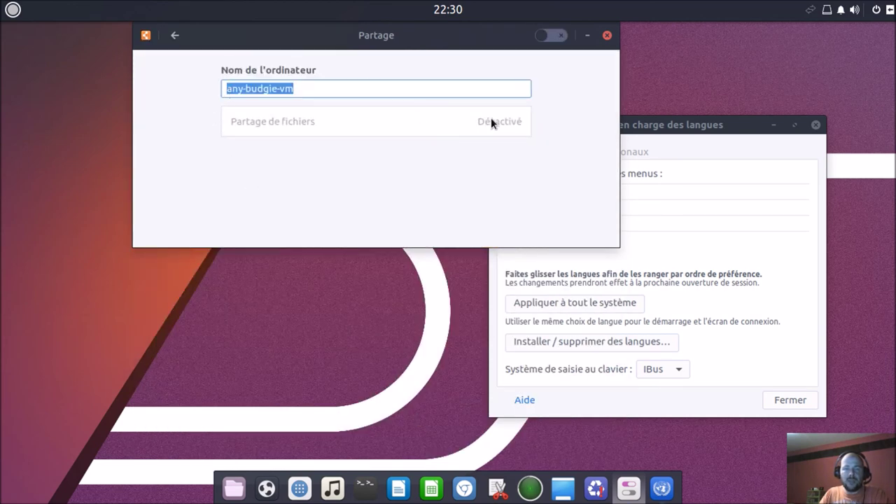
Step: Turn on sharing for this computer and bring up the Partage de fichiers options
drag(541, 39, 571, 35)
click(515, 132)
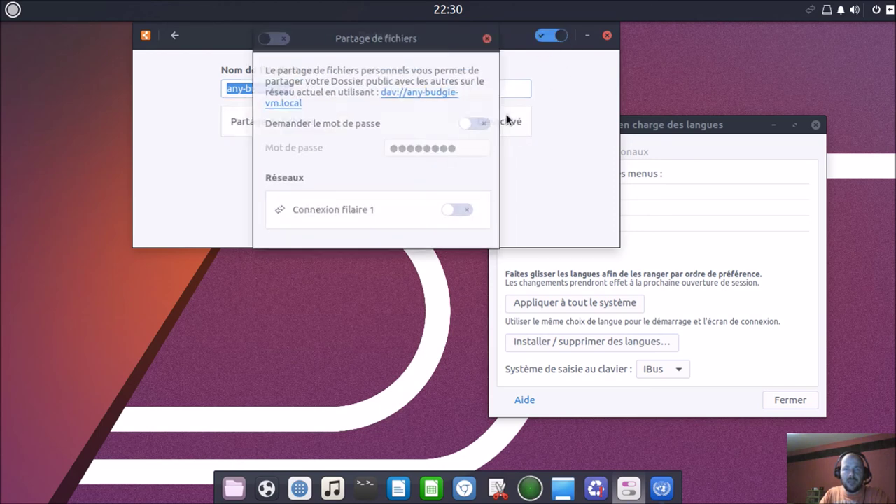
drag(414, 43, 425, 116)
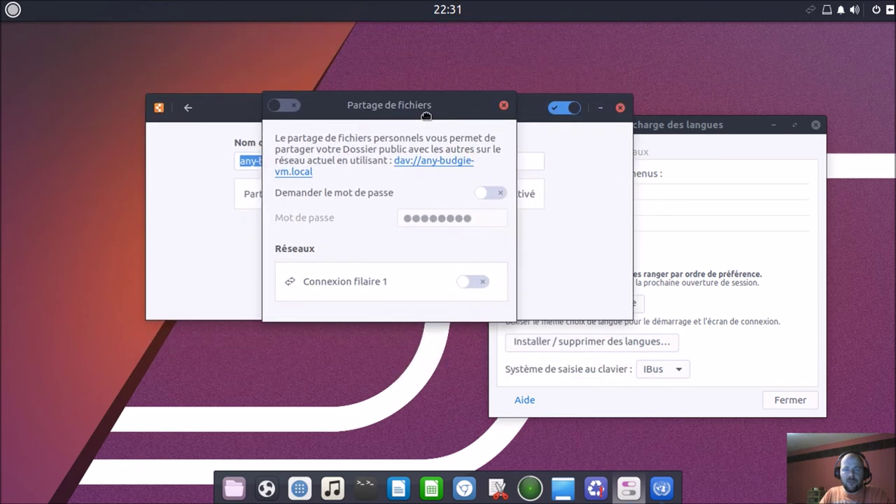
click(503, 105)
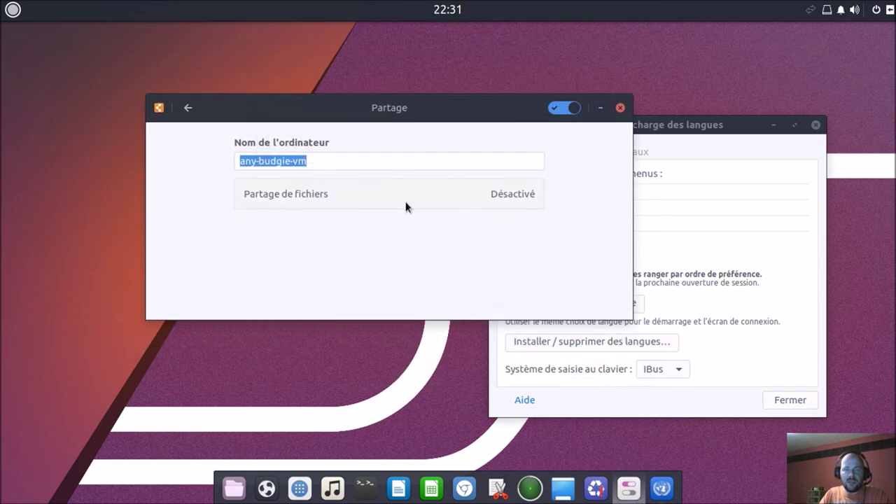
click(486, 194)
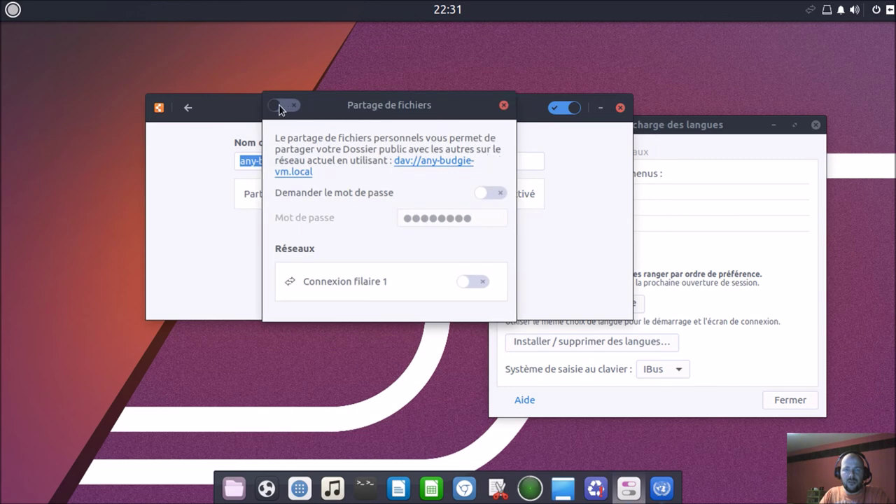
Step: Enable personal file sharing with Demander le mot de passe and a new password, then close Settings
click(298, 108)
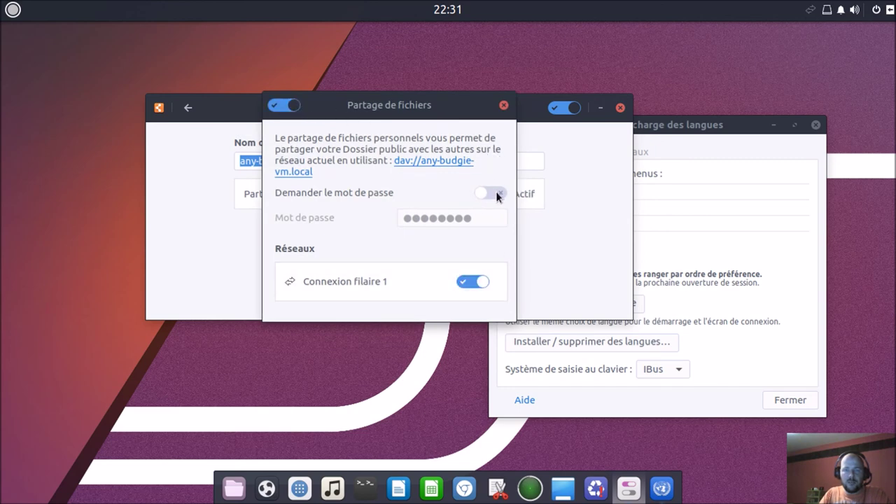
click(496, 192)
double_click(492, 220)
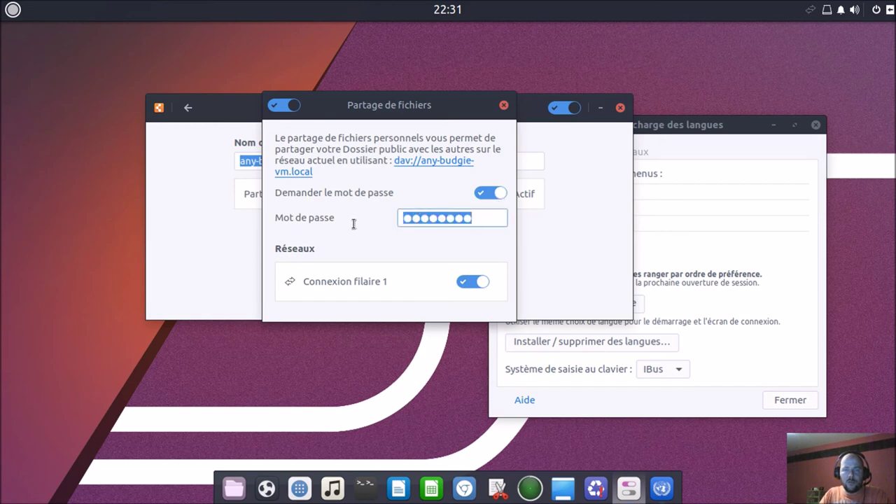
text(••••••)
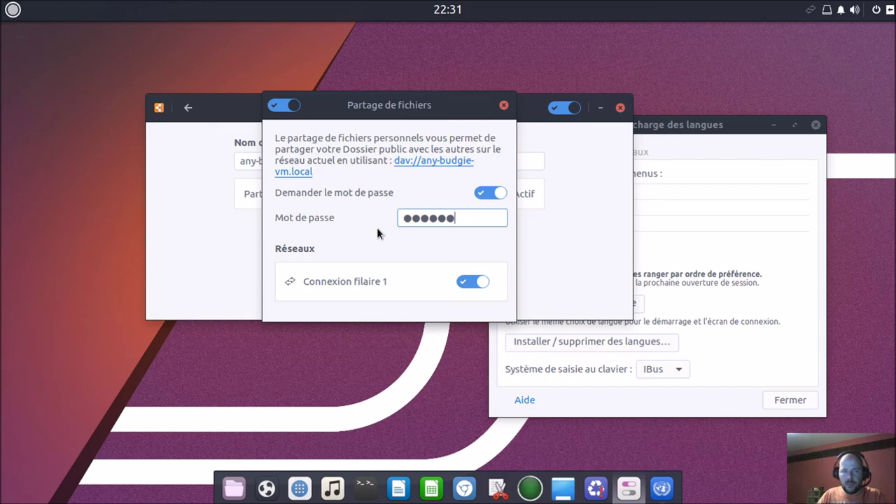
click(504, 105)
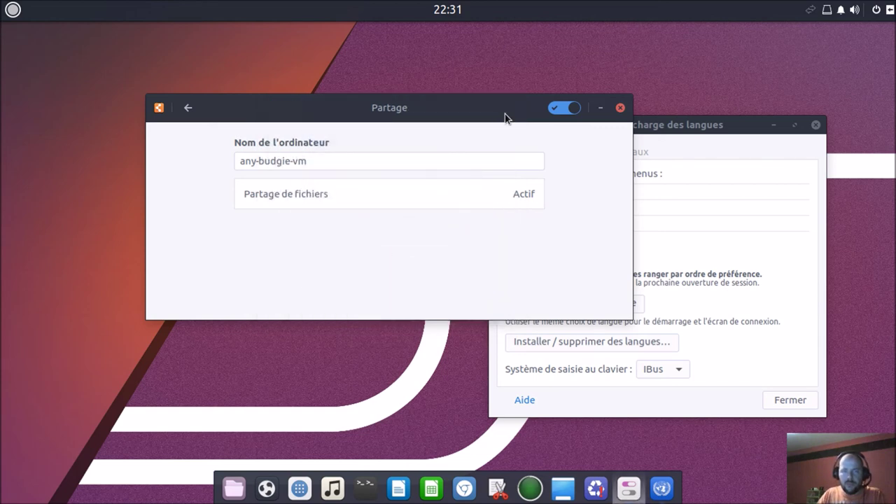
click(620, 108)
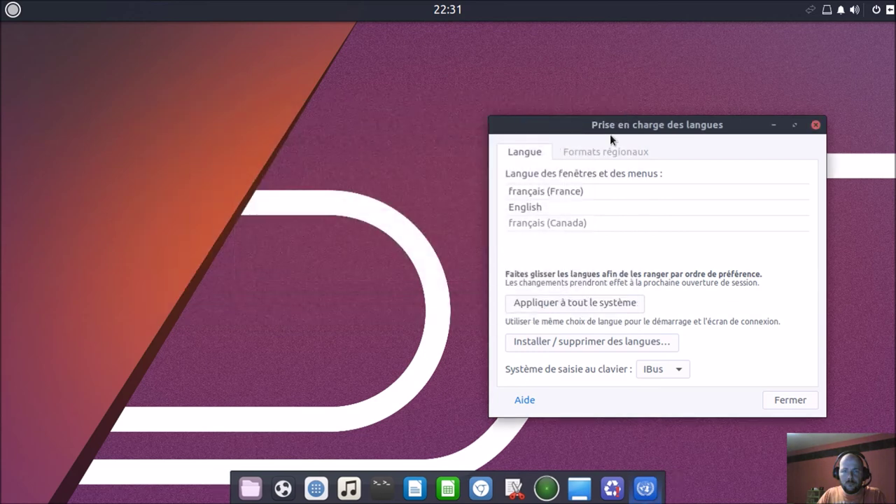
Step: Close Prise en charge des langues and reach the Utilisateurs page through Raven's settings gear
click(779, 401)
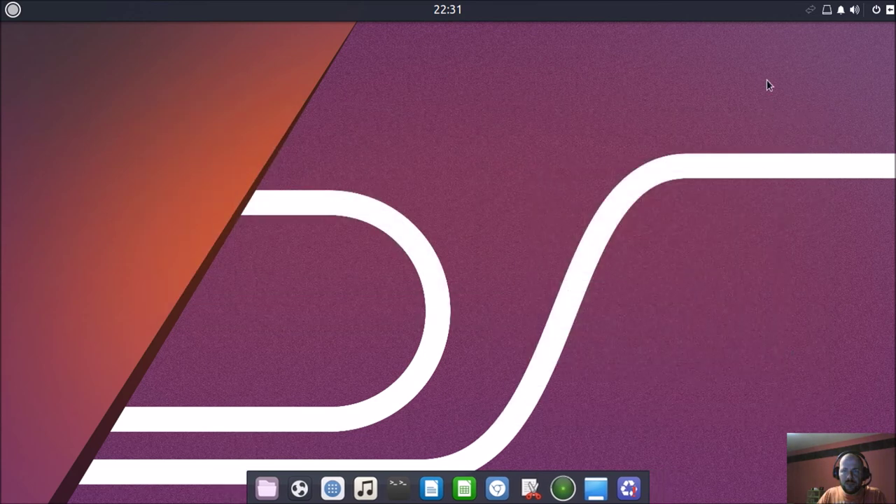
click(888, 16)
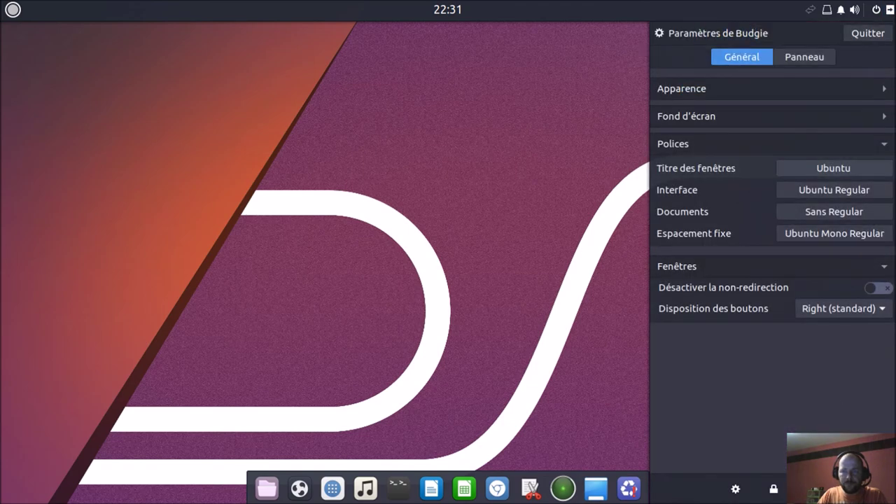
click(735, 488)
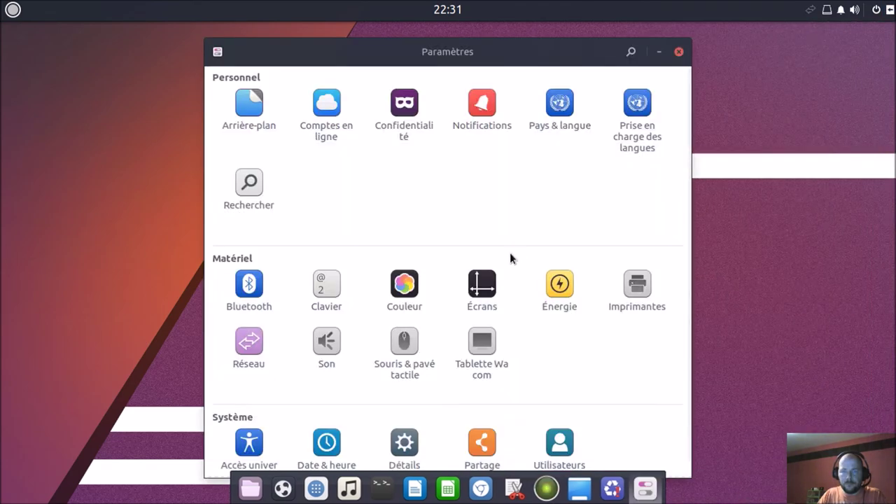
scroll(510, 258, down, 1)
click(562, 440)
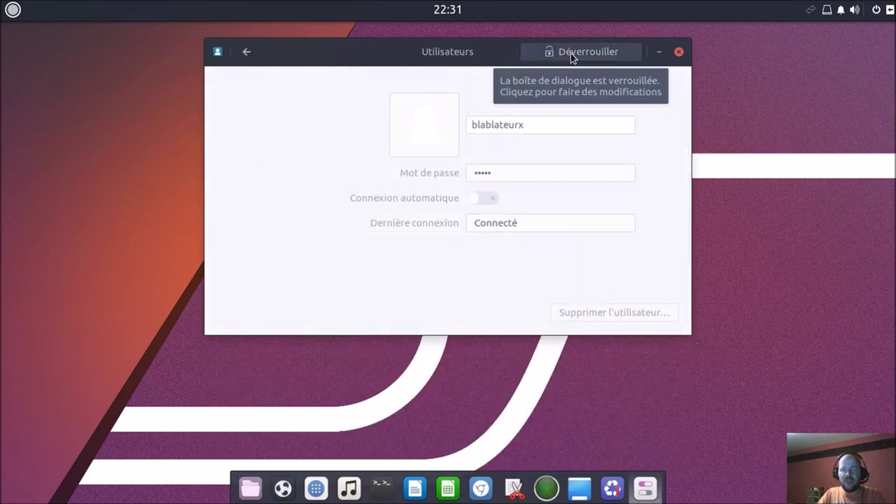
Step: Unlock the Utilisateurs page with the administrator password
click(570, 53)
text(••••••)
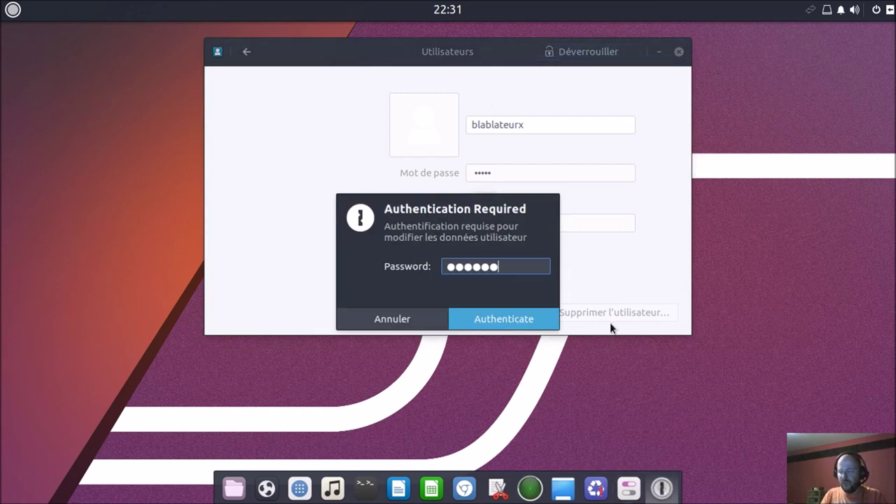
key(Return)
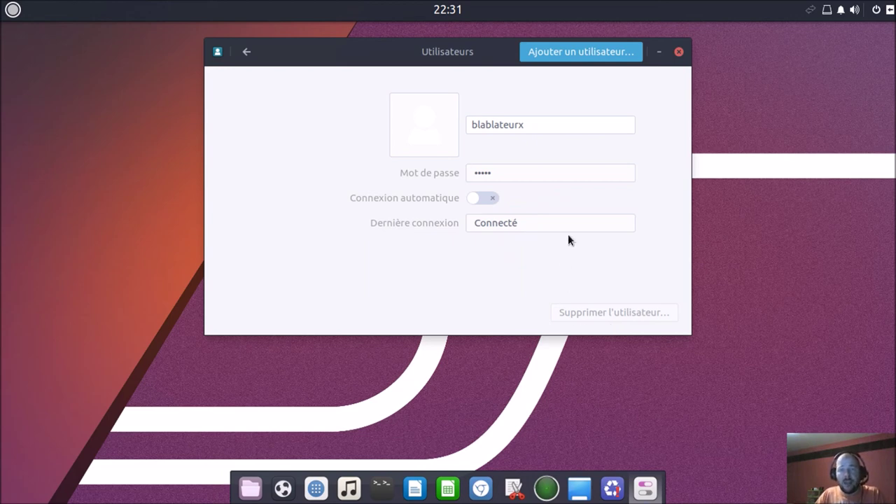
Step: Add a Normal account with the full name anyblabla
click(534, 53)
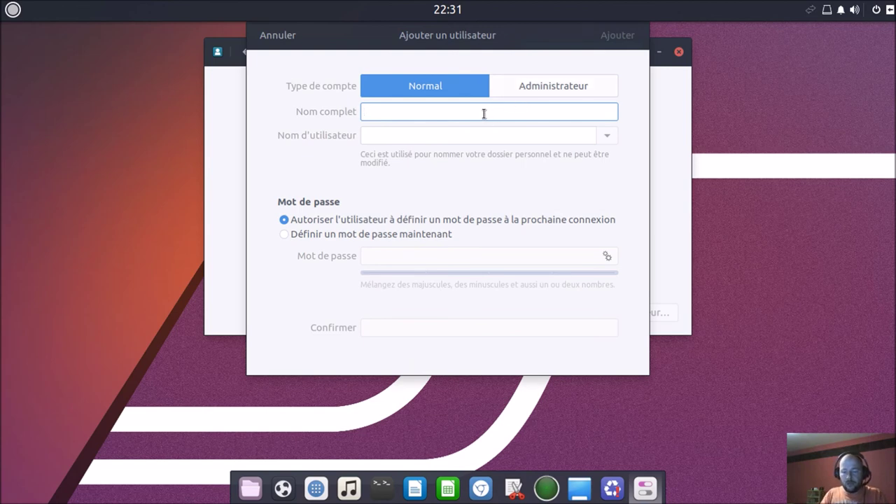
text(bla)
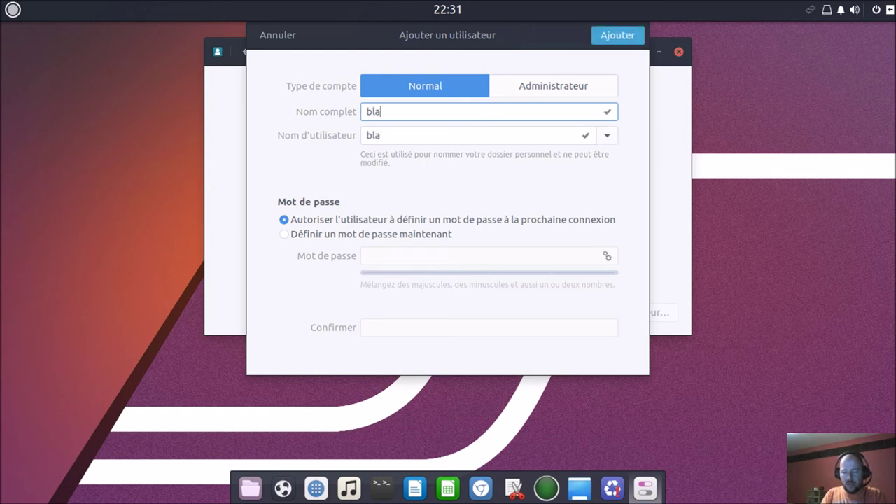
key(BackSpace)
key(BackSpace)
key(BackSpace)
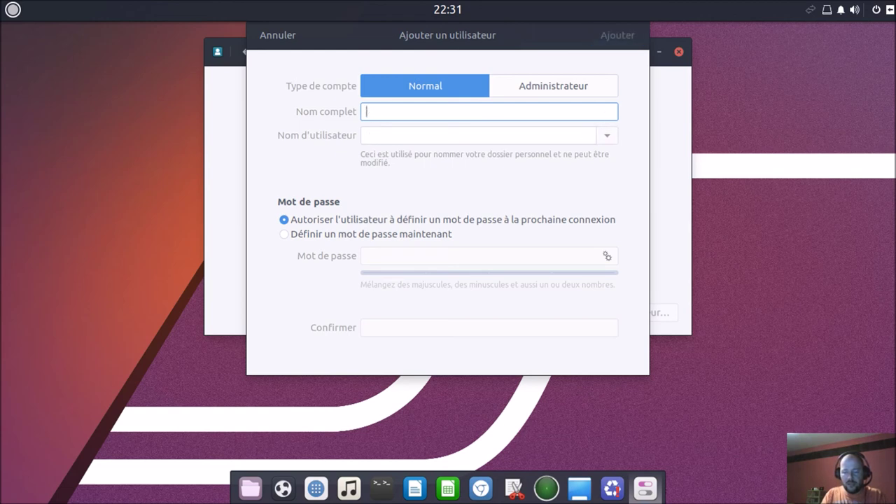
text(anybla)
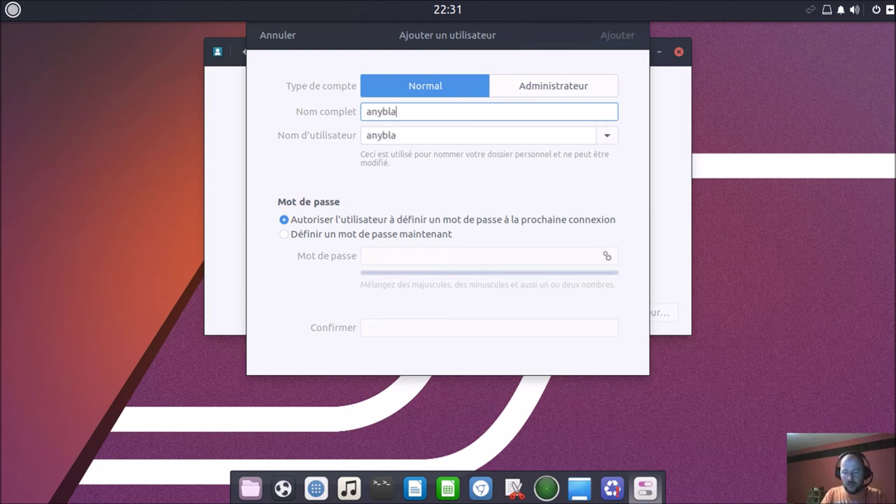
text(bla)
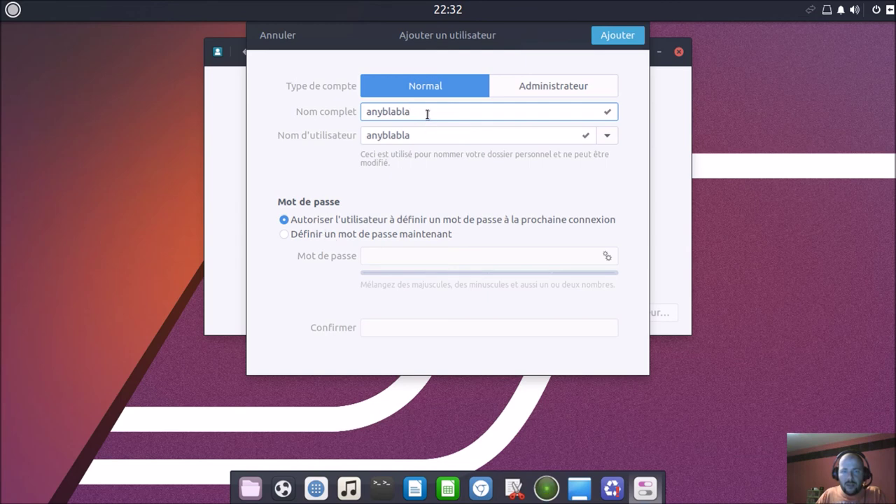
drag(381, 42, 313, 69)
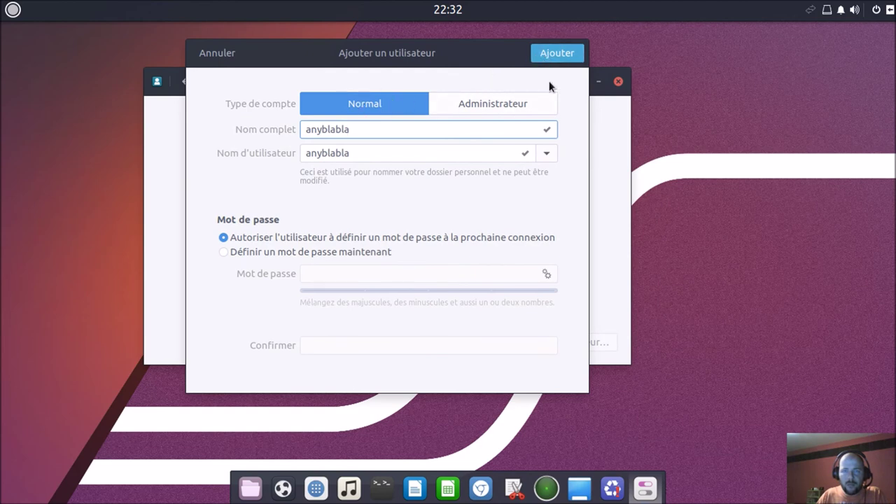
click(546, 59)
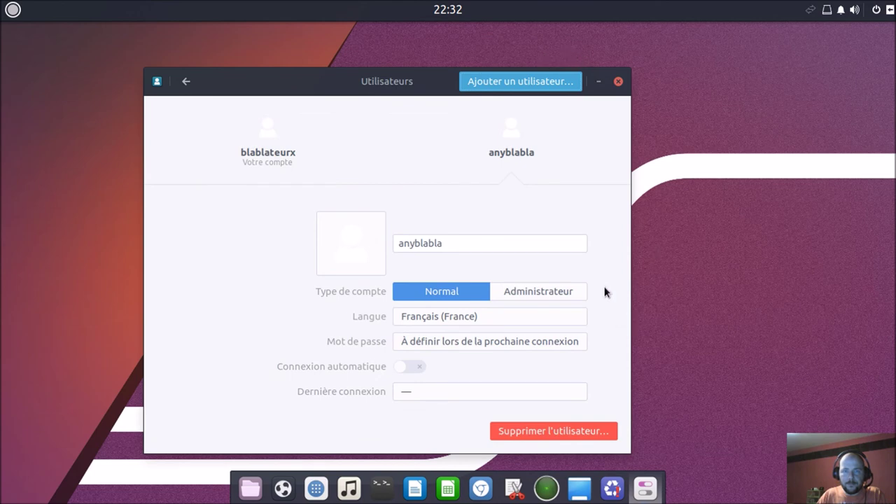
Step: Add an Administrateur account named anysuperblabla, then move the Settings window up and right
click(536, 83)
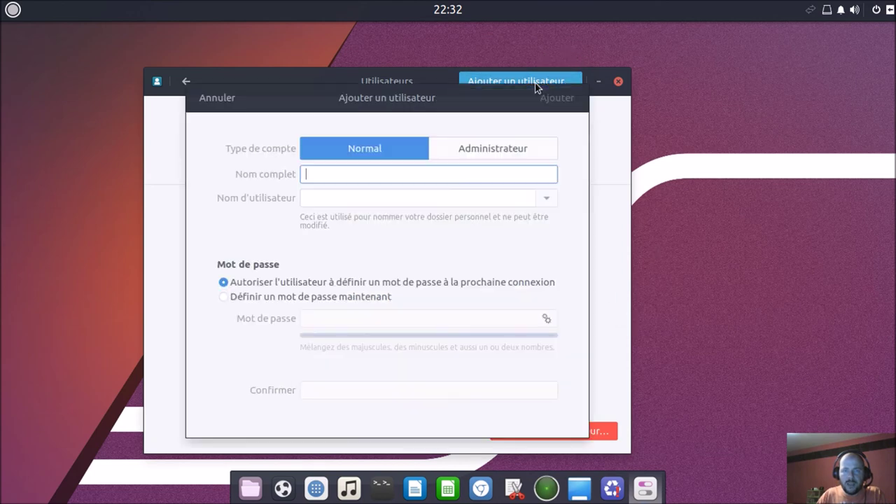
click(473, 149)
click(463, 176)
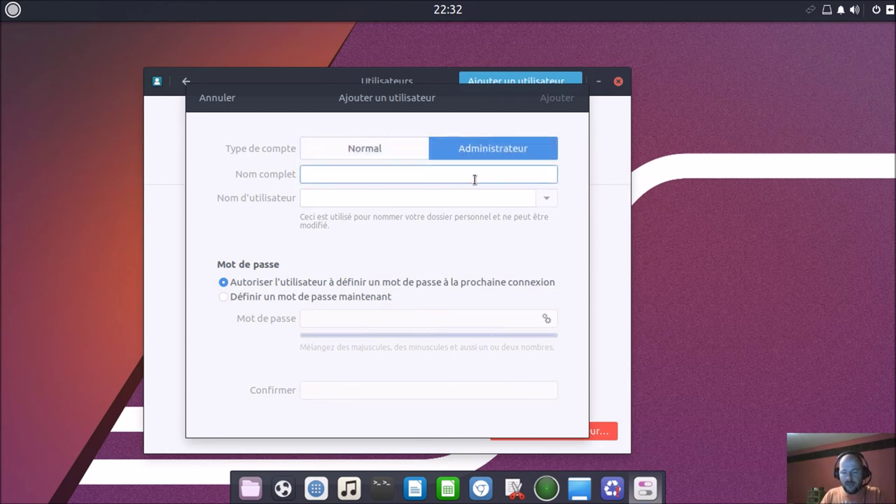
text(any)
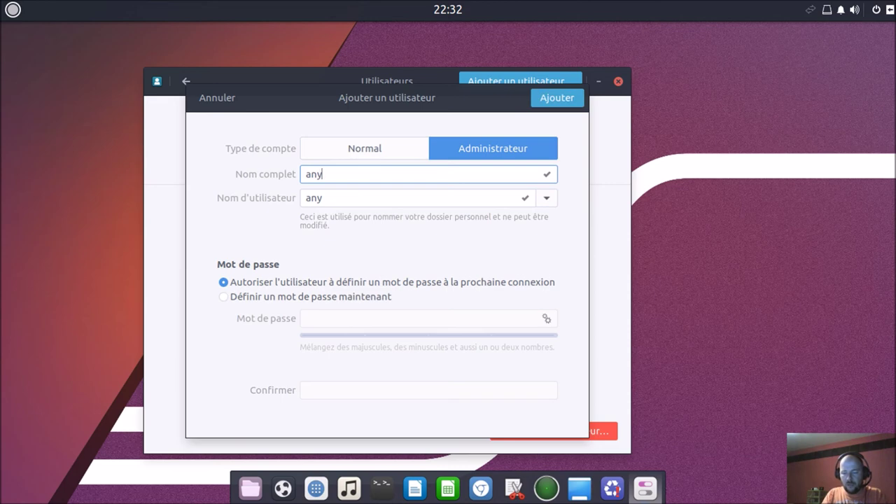
text(superblabla)
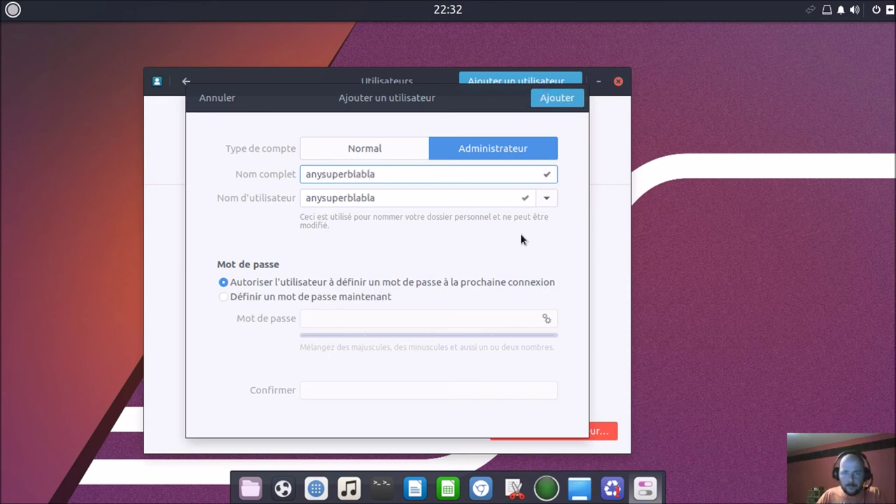
click(552, 98)
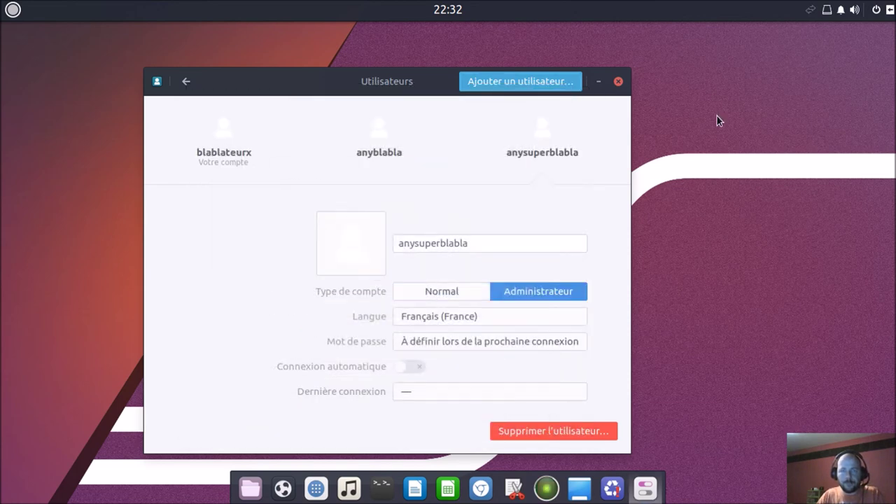
drag(295, 81, 338, 40)
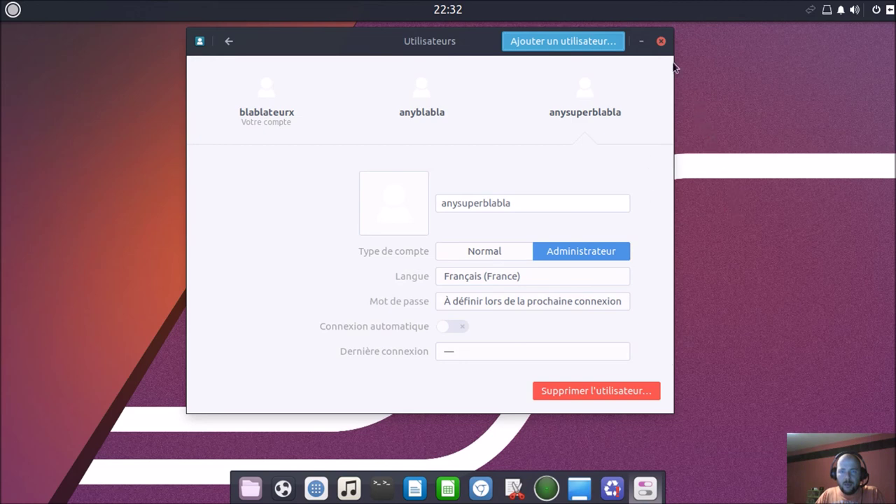
Step: Close the Utilisateurs settings and log the admin out via Raven's power menu, confirming Déconnexion
click(661, 42)
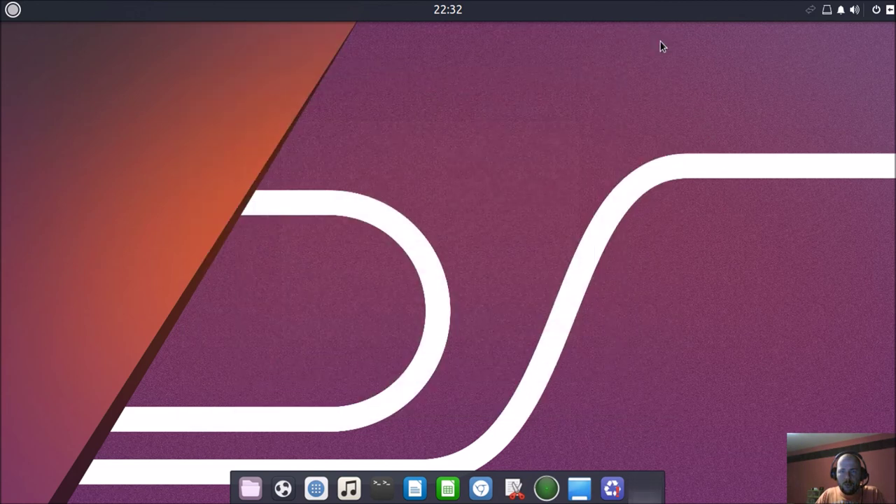
click(888, 10)
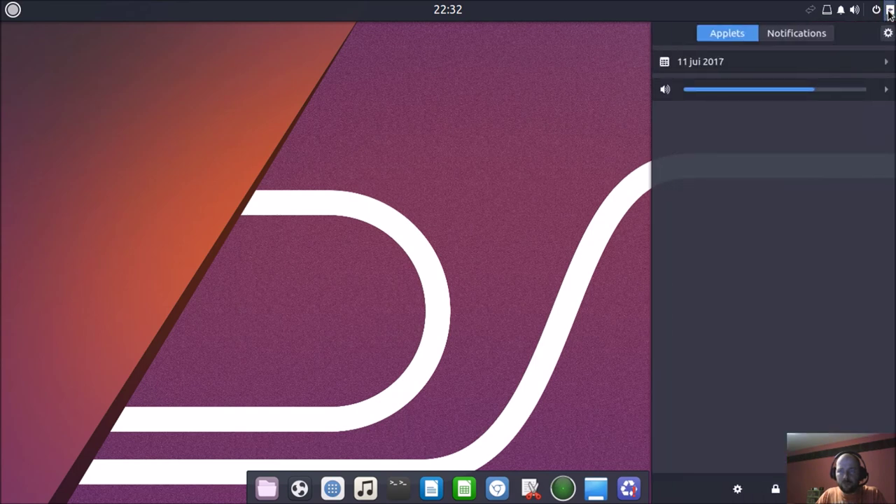
click(883, 91)
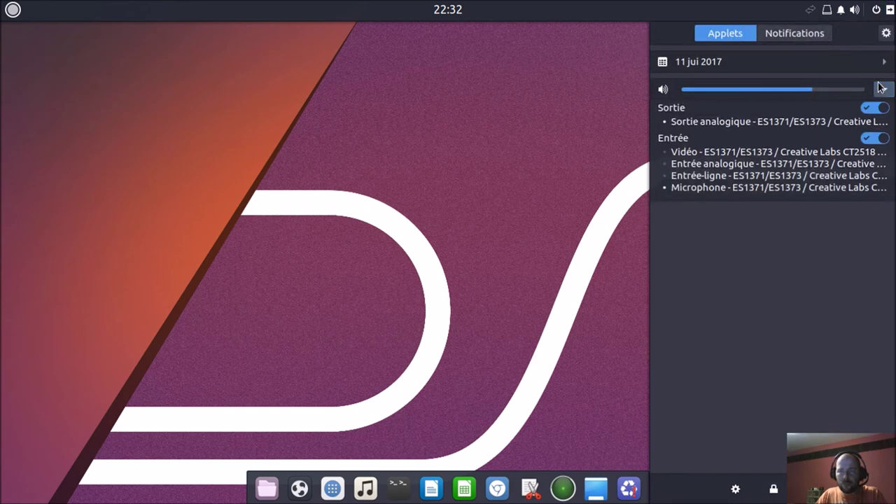
click(883, 63)
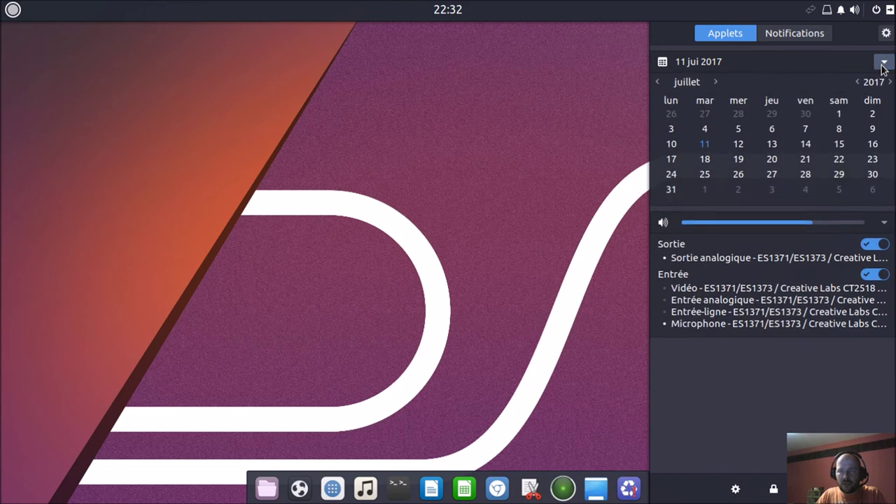
click(875, 10)
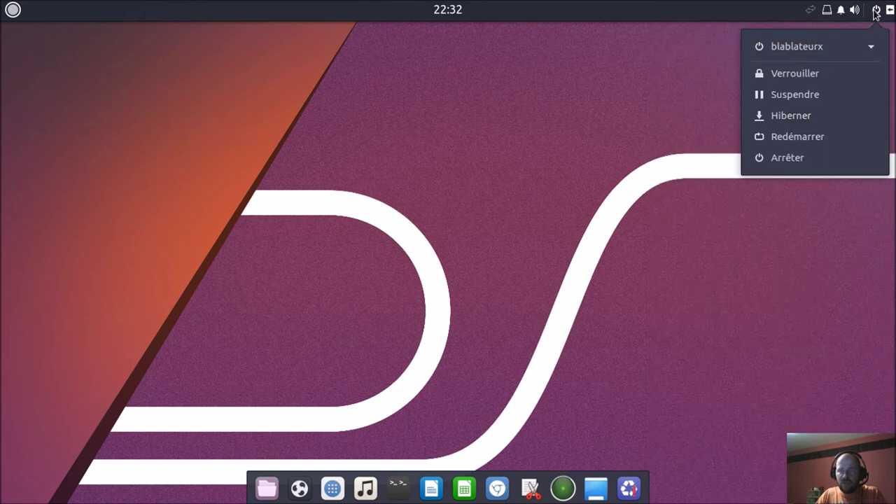
click(862, 45)
click(839, 65)
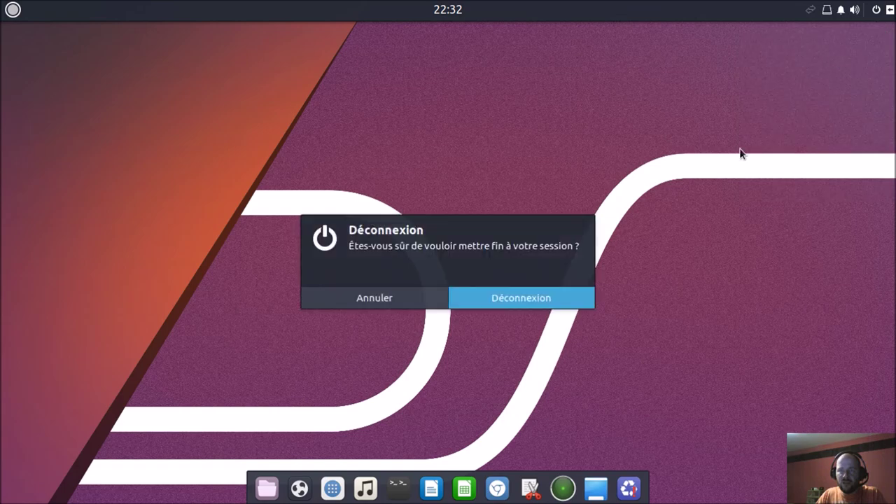
click(515, 293)
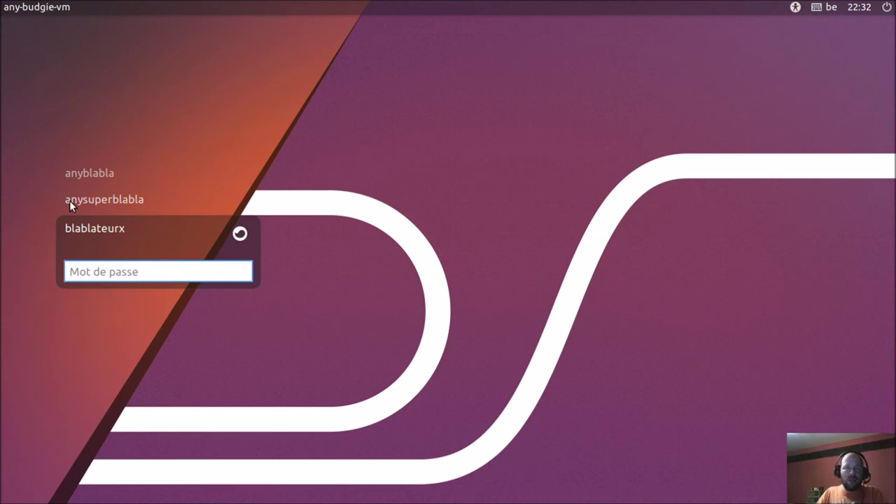
Step: Log in as anyblabla, entering and retyping its new UNIX password
click(100, 172)
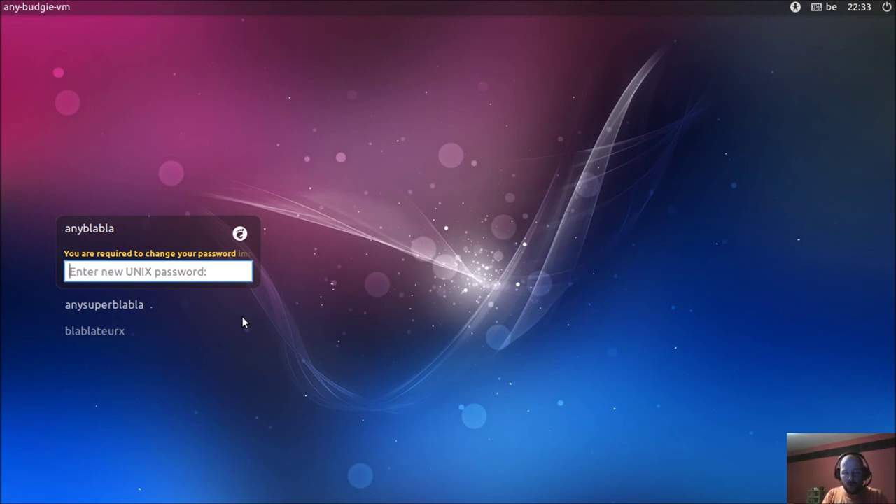
text(•••••••••)
key(Return)
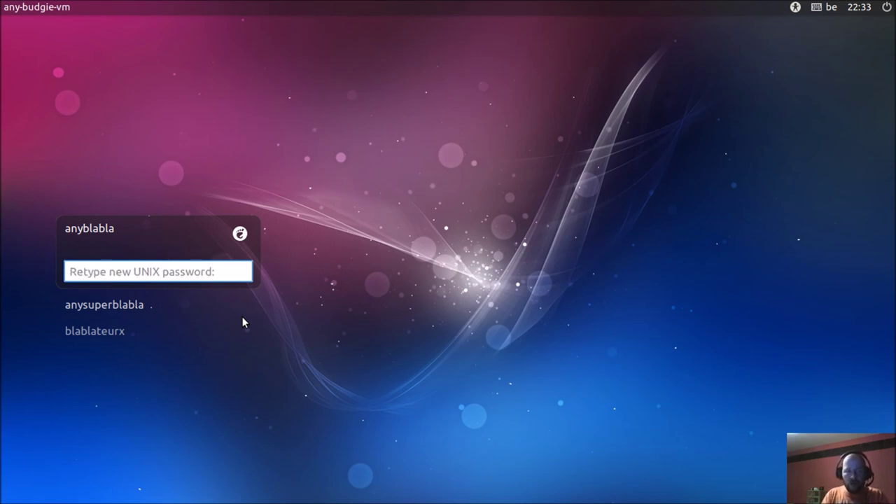
text(•••••••)
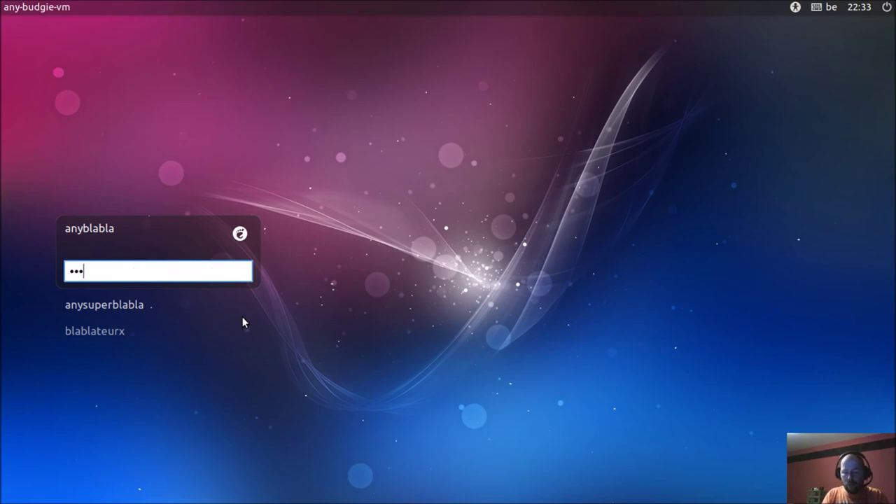
key(Return)
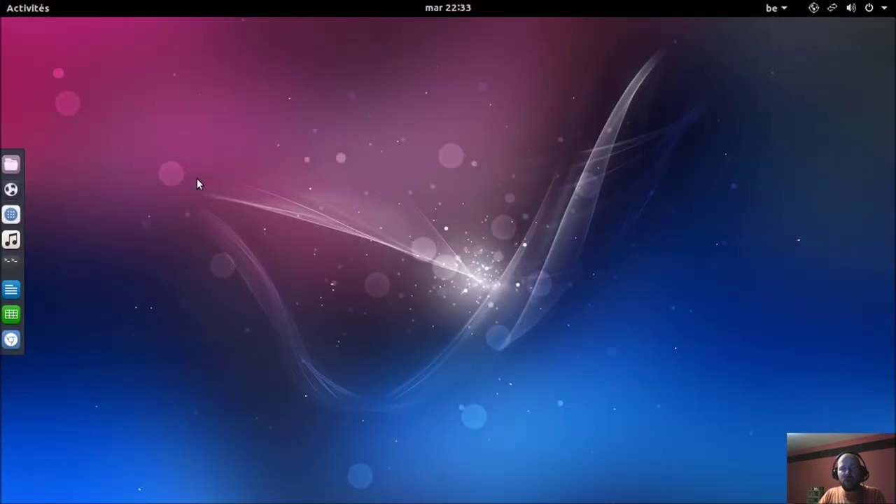
Step: Leave anyblabla's session via Changer d'utilisateur in the top-right system menu
click(32, 8)
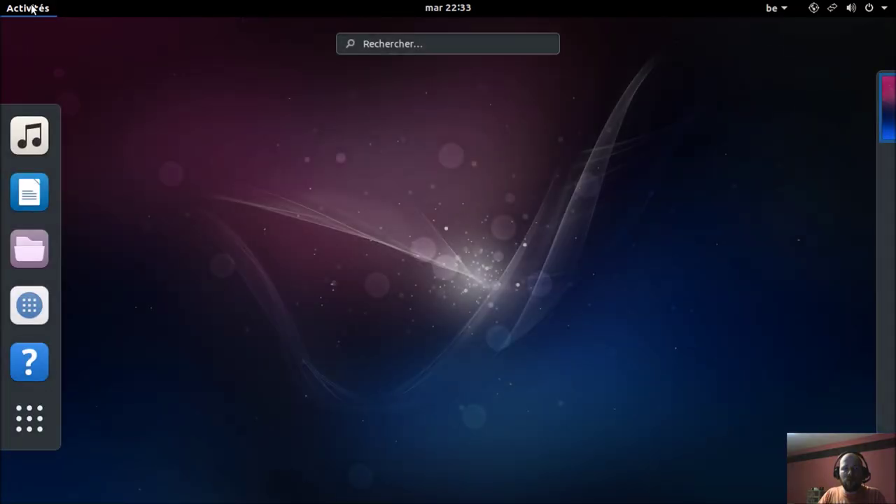
click(32, 10)
click(33, 11)
click(33, 11)
click(876, 8)
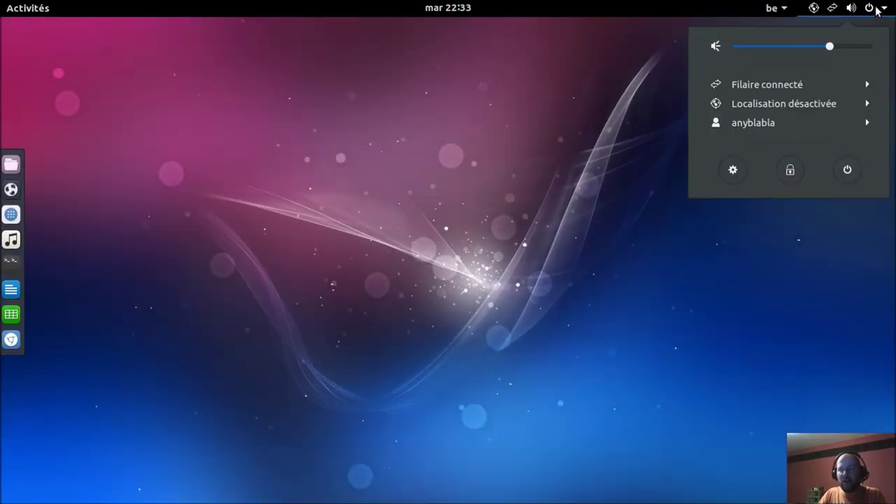
click(847, 125)
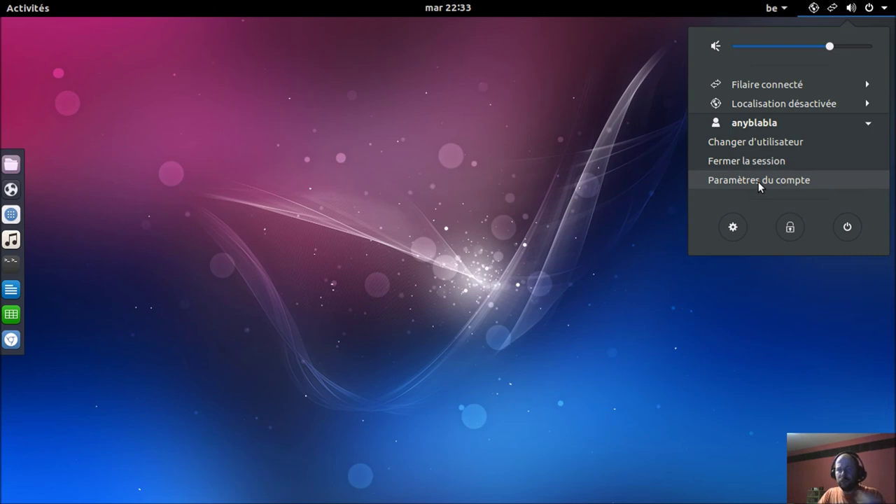
click(767, 143)
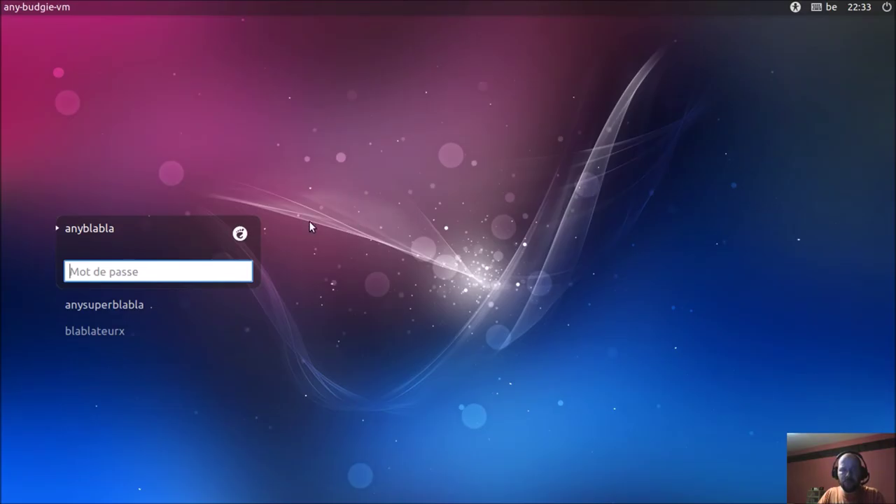
Step: Pick the Budgie Desktop session and log in as anysuperblabla with a newly set UNIX password
click(239, 233)
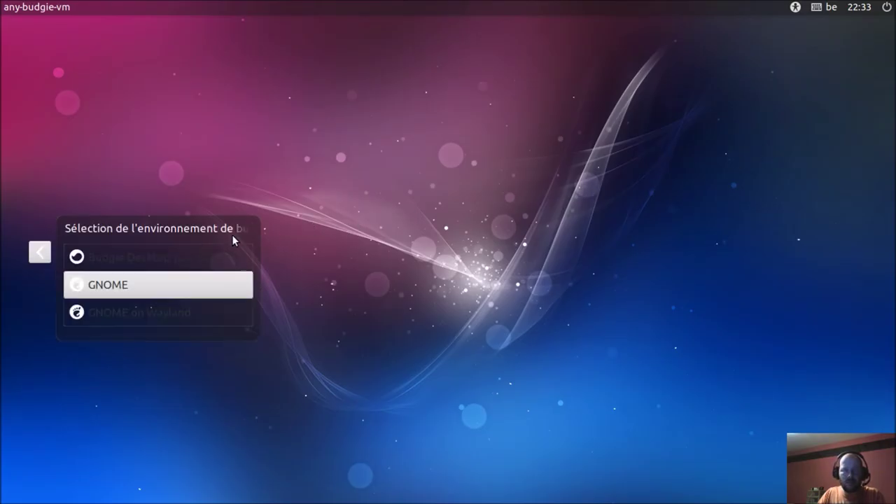
click(199, 263)
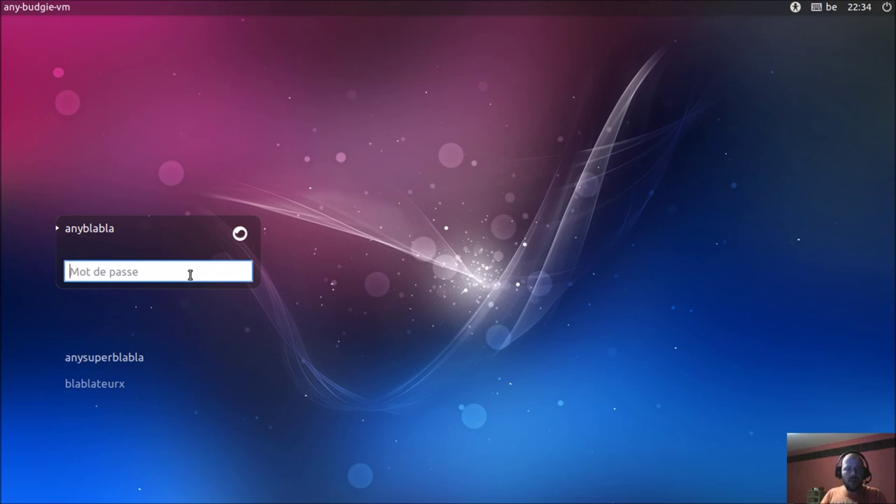
click(98, 364)
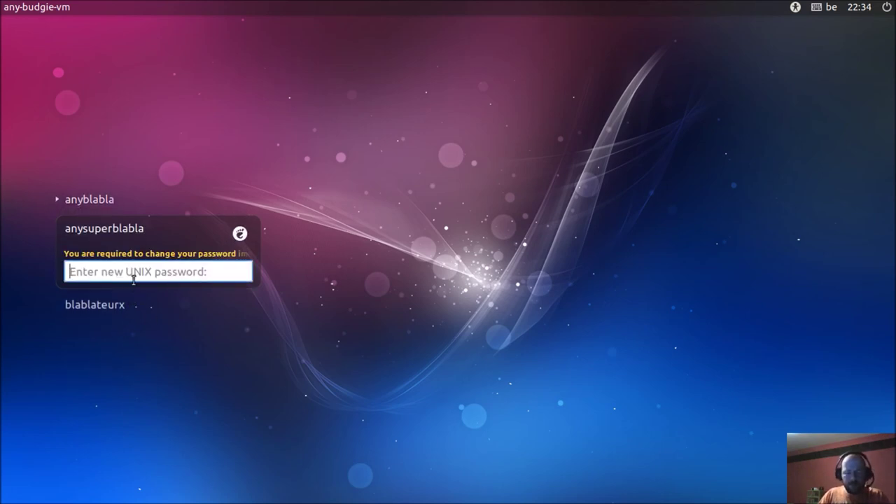
text(•••••••••••)
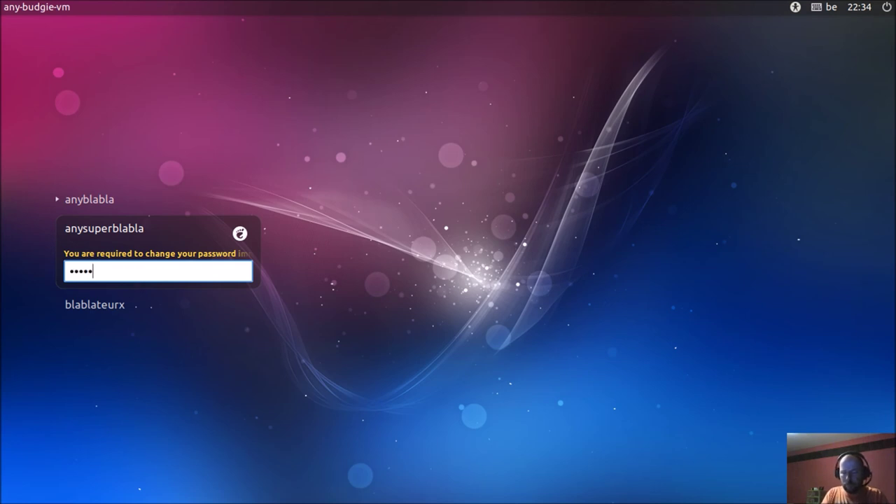
text(•••)
key(Return)
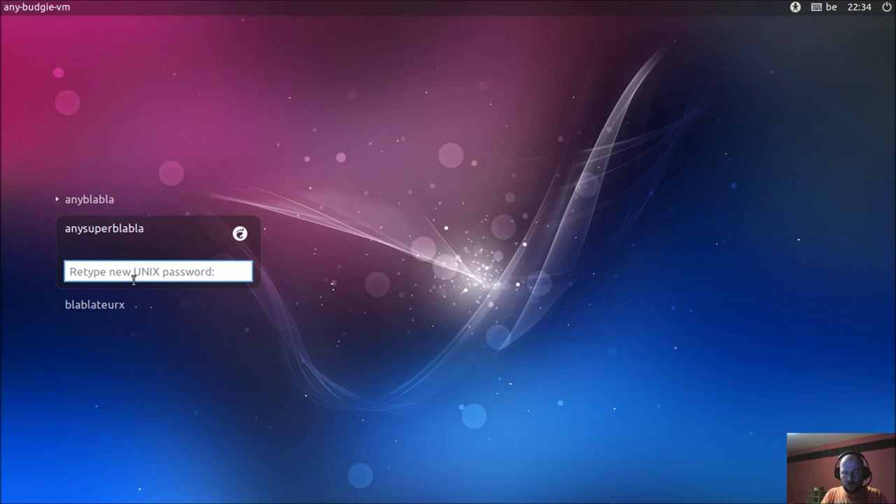
text(••••••••••••••)
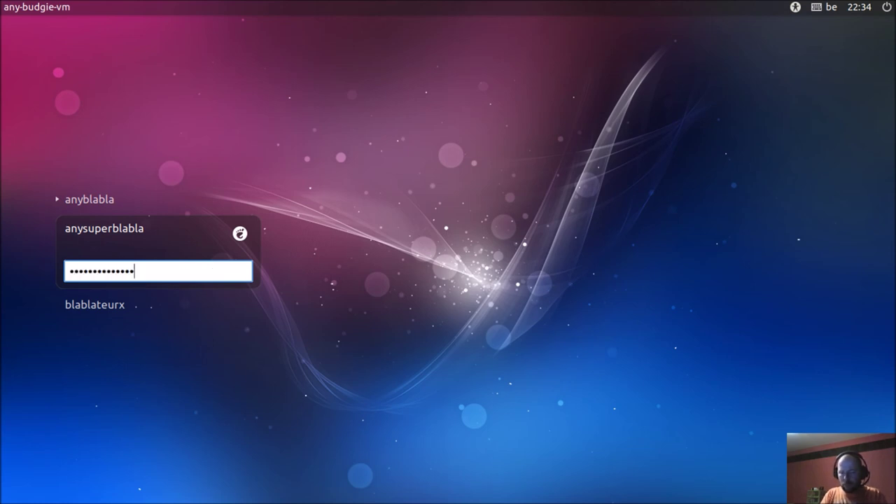
key(Return)
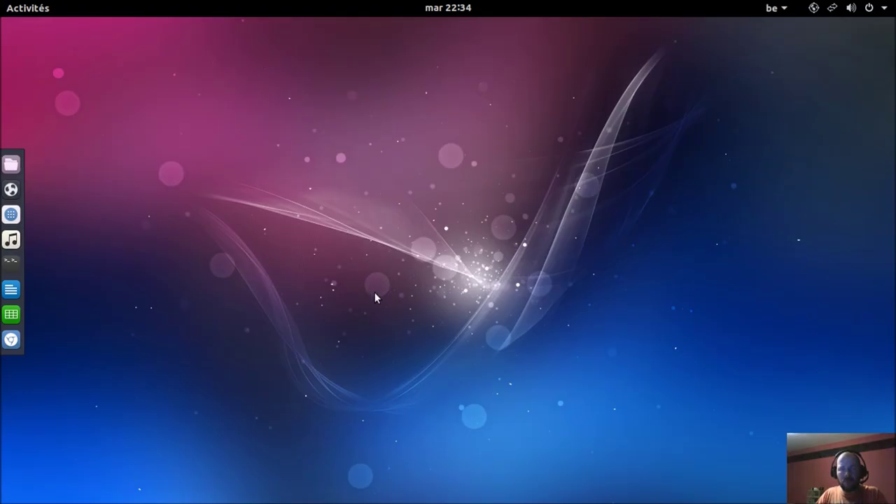
Step: From anysuperblabla's session, choose Changer d'utilisateur to return to the login screen
click(30, 14)
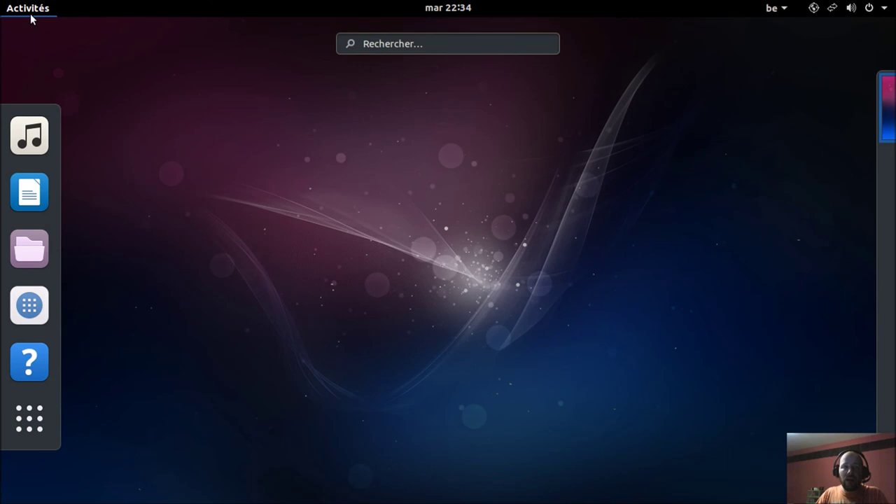
click(30, 15)
click(30, 16)
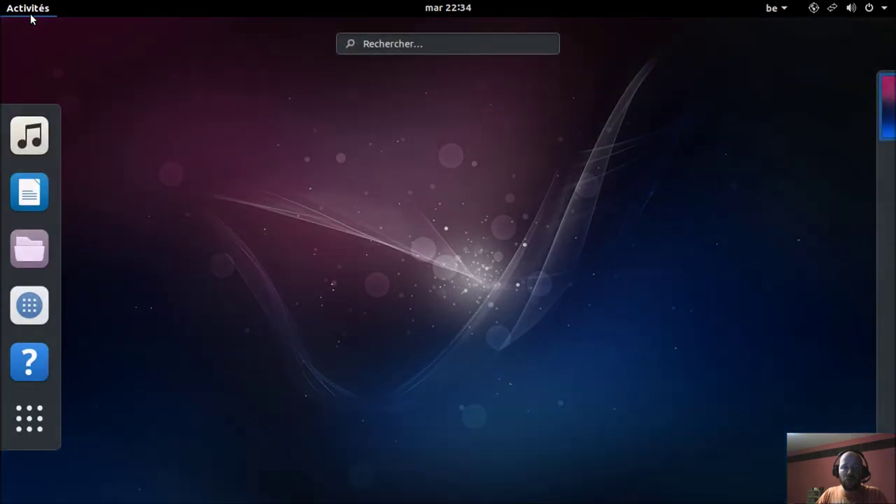
click(30, 15)
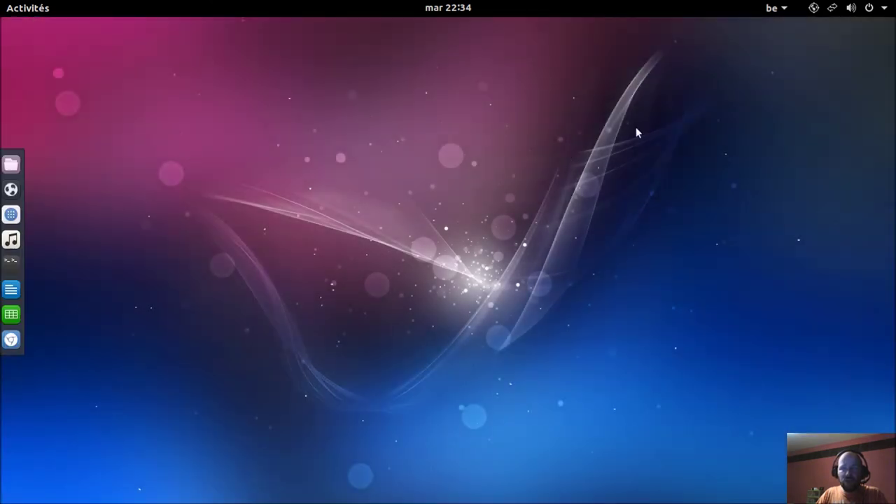
click(876, 12)
click(859, 125)
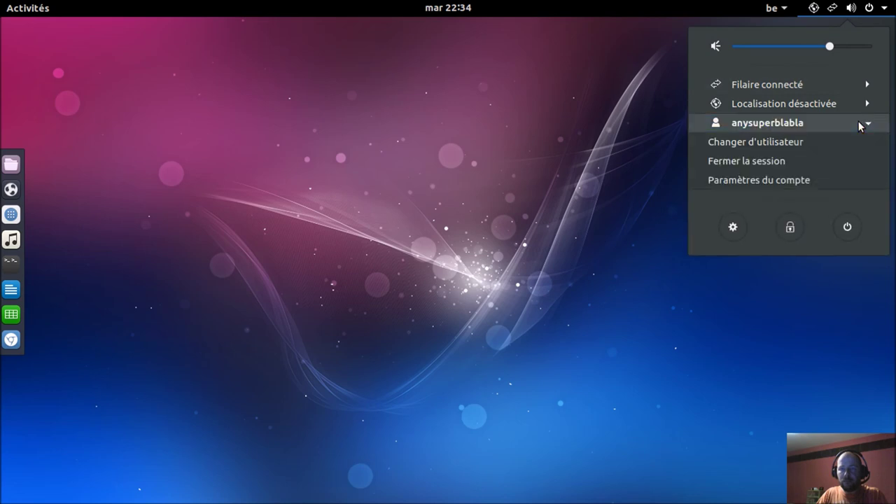
click(819, 140)
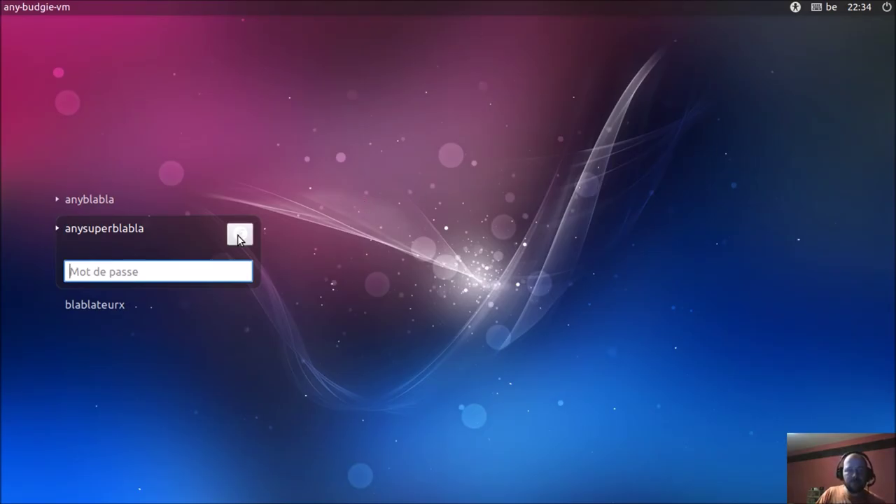
Step: Log in as blablateurx from the greeter with that account's password
click(93, 302)
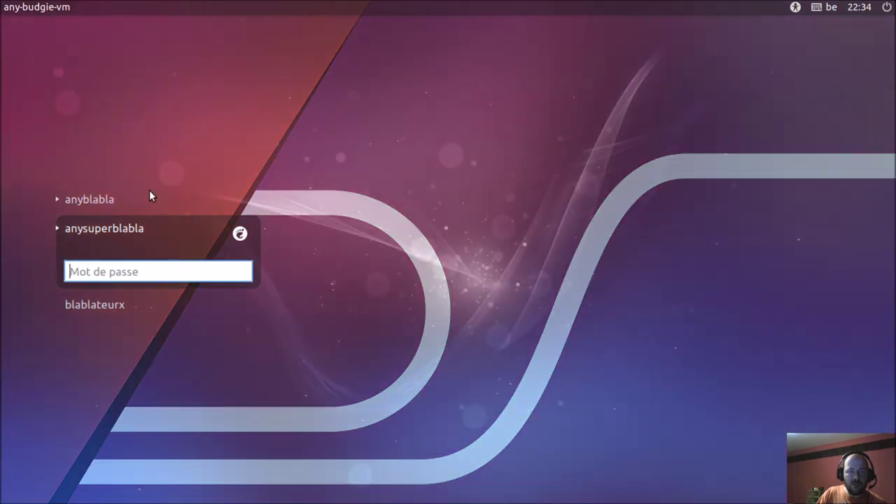
click(149, 190)
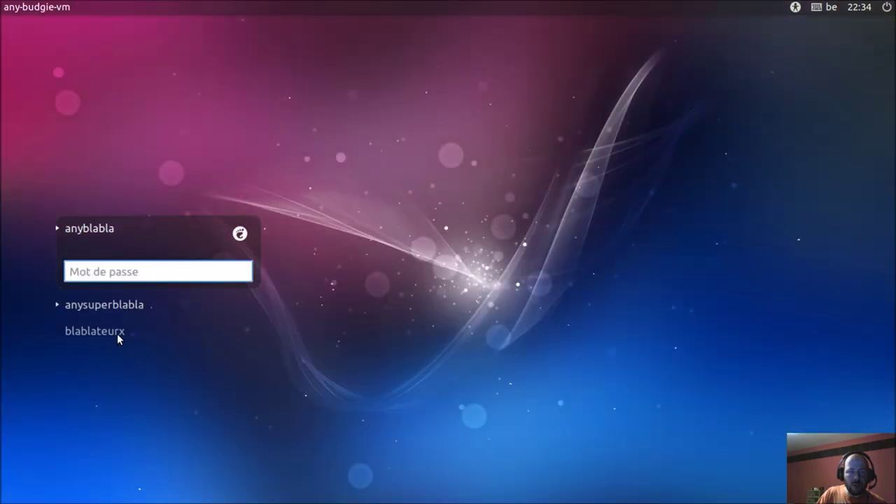
click(105, 332)
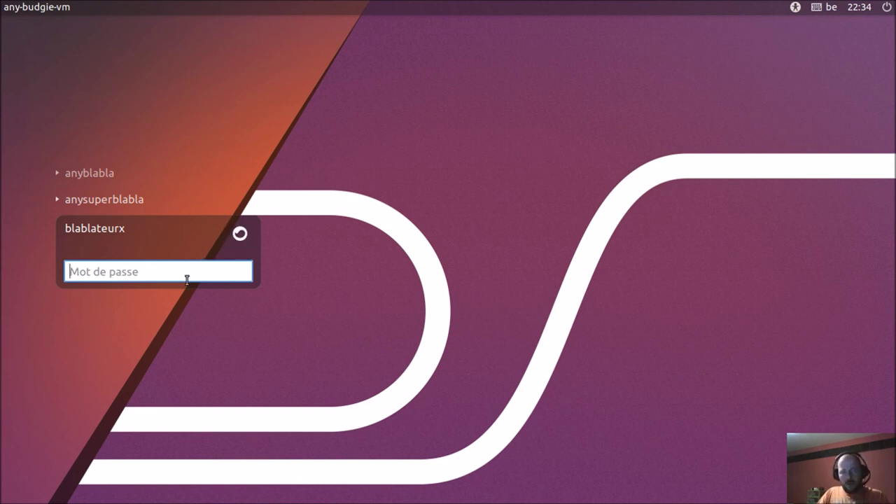
text(•••••)
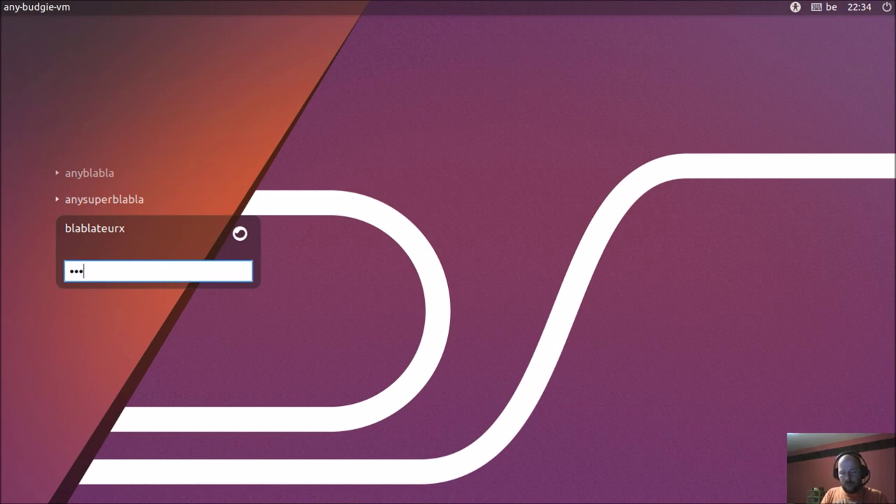
text(•)
key(Return)
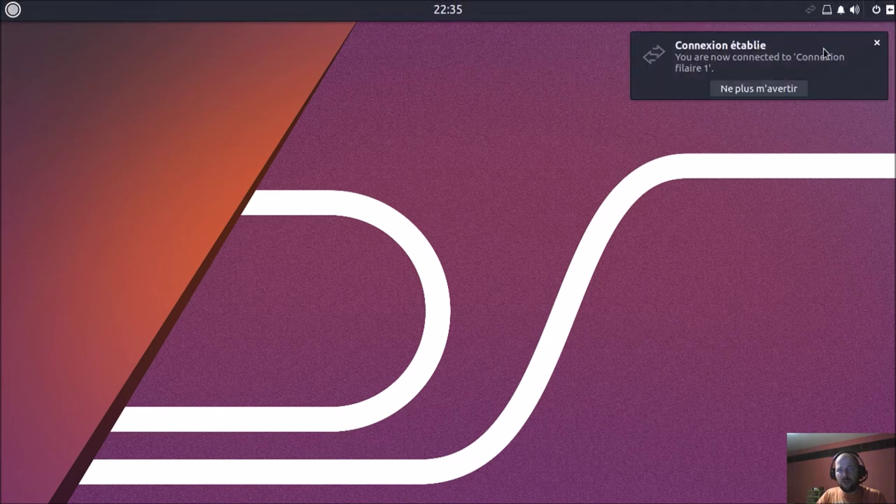
Step: Lock the blablateurx session via Verrouiller, then choose Changer d'utilisateur… to reach the greeter
click(876, 9)
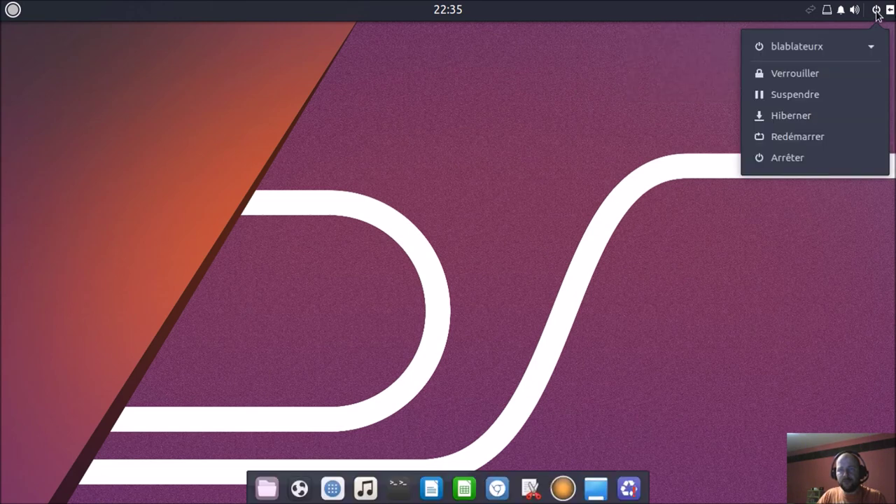
click(870, 49)
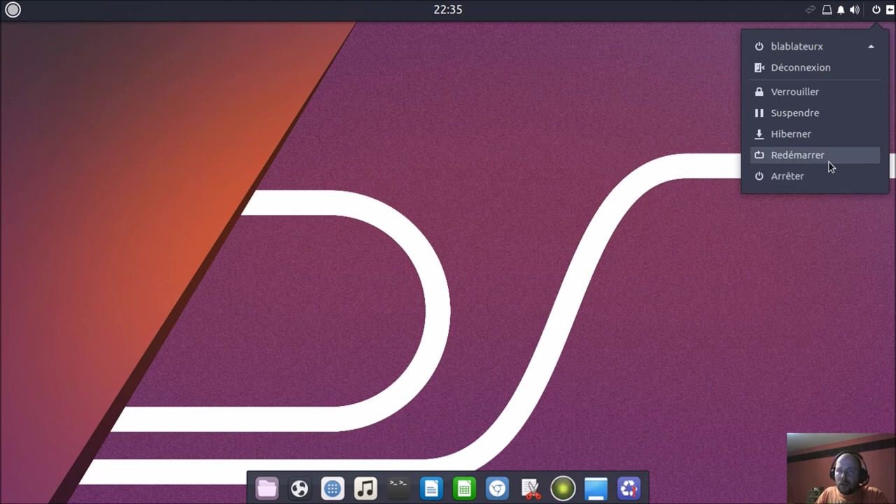
click(851, 49)
click(853, 48)
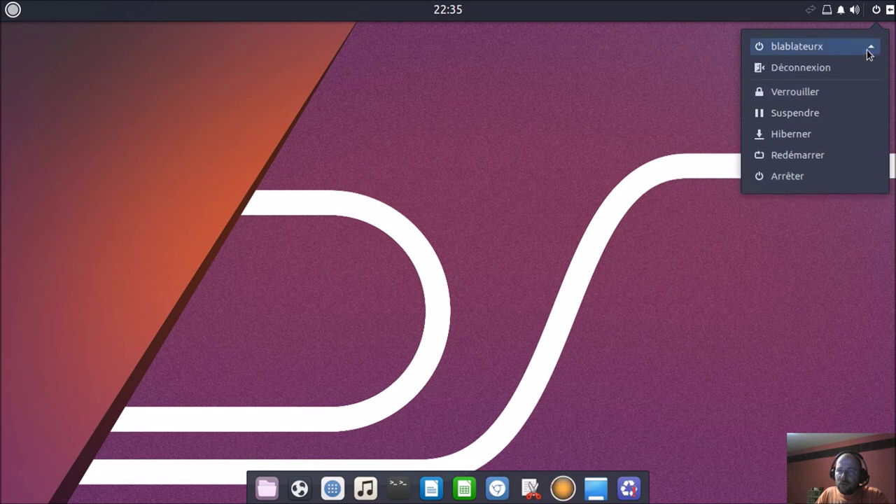
click(821, 93)
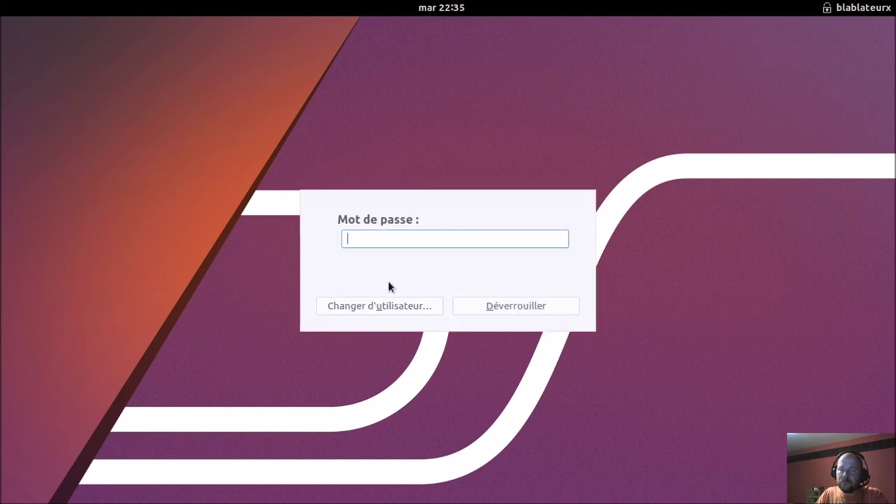
click(375, 306)
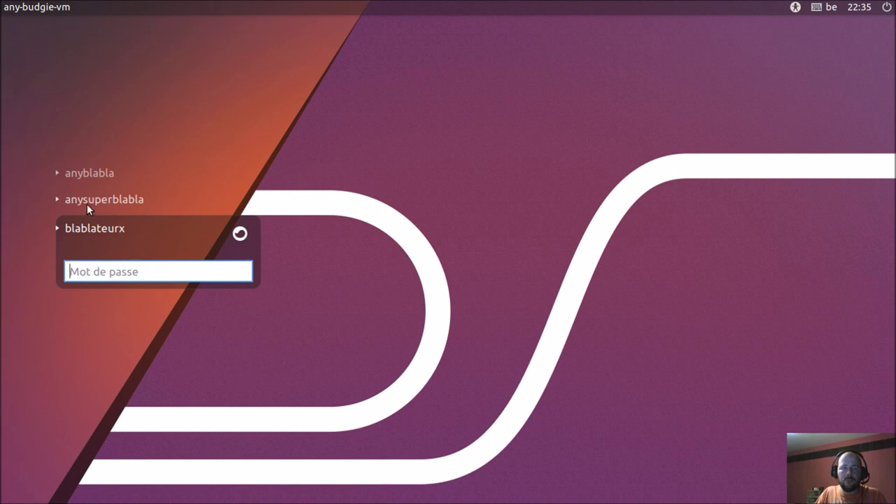
Step: Sign in as anyblabla, correcting a mistyped password before submitting
click(79, 176)
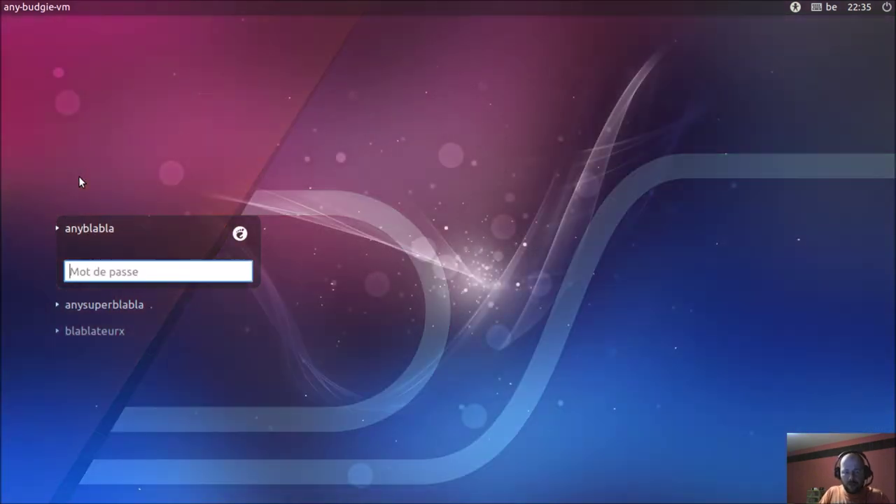
text(any)
key(BackSpace)
key(BackSpace)
key(BackSpace)
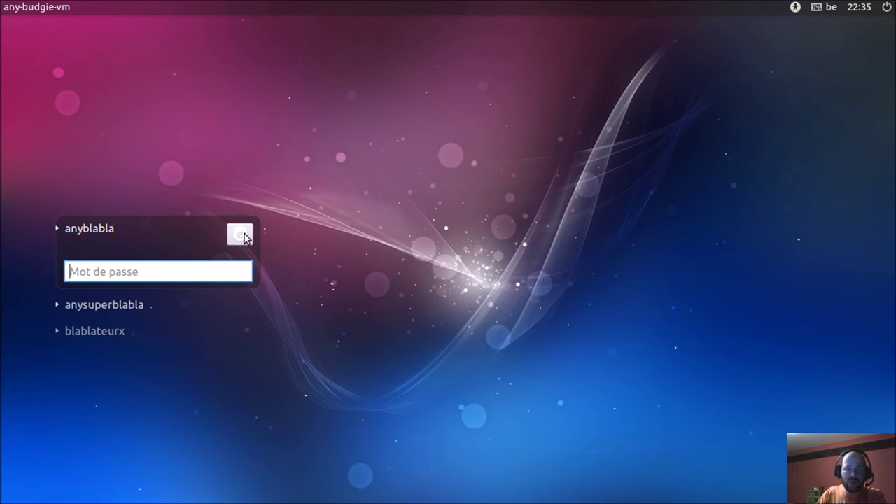
text(anyblabl)
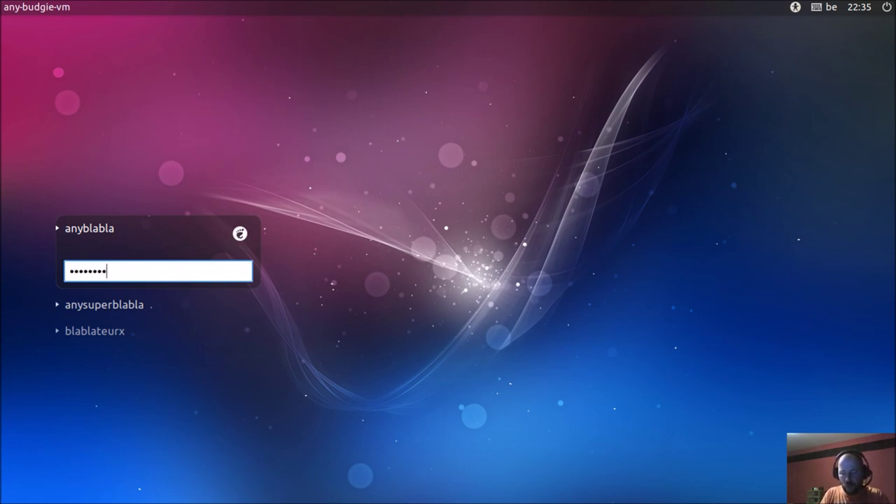
text(a)
key(Return)
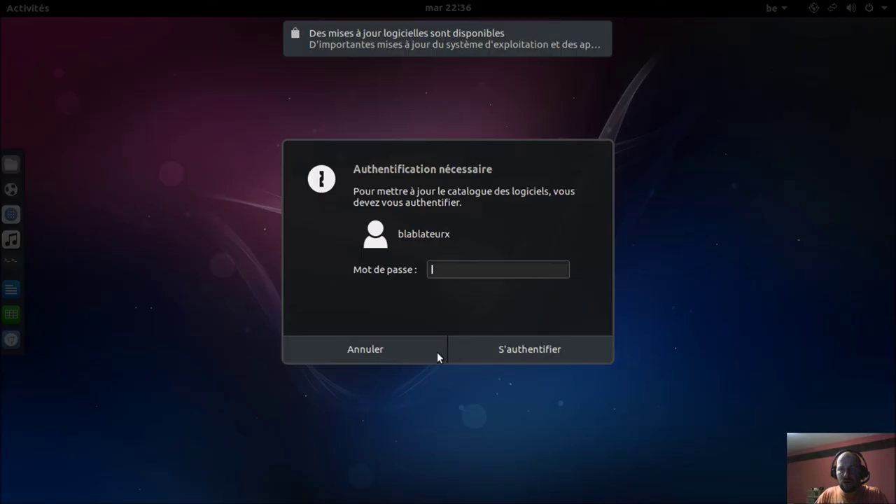
Step: Cancel the software catalogue authentication prompt, then briefly open and close system Settings
click(420, 354)
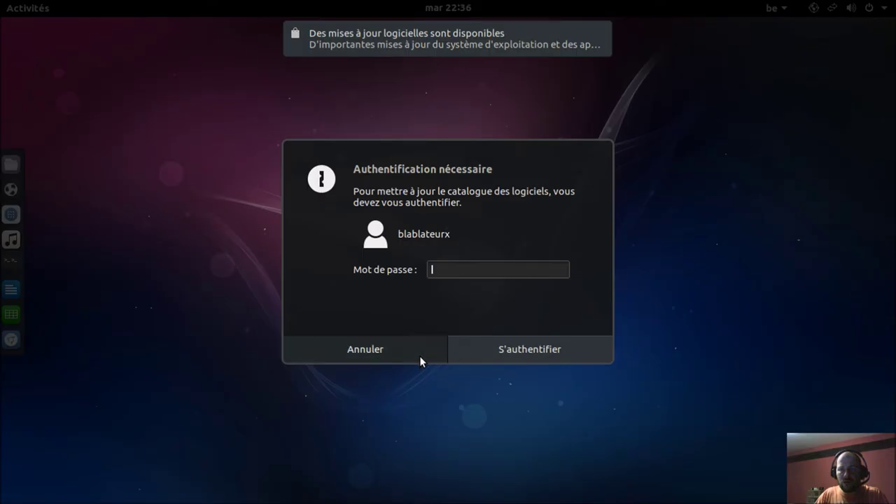
click(866, 16)
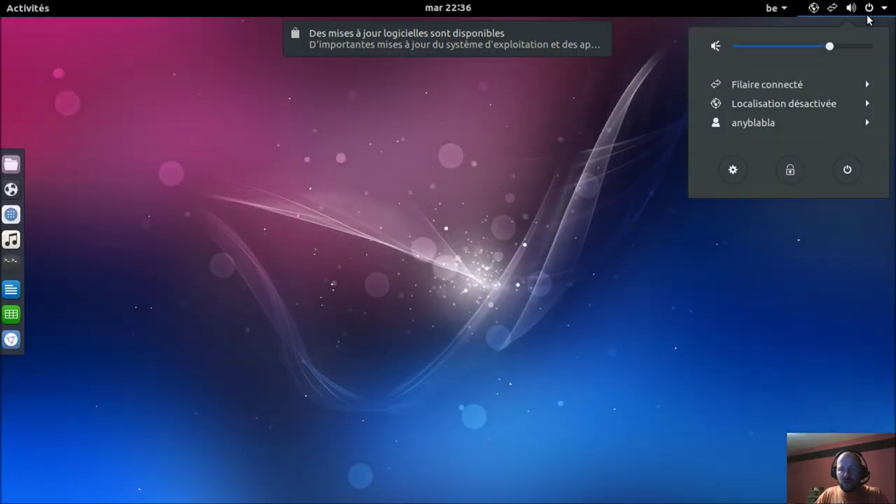
click(866, 15)
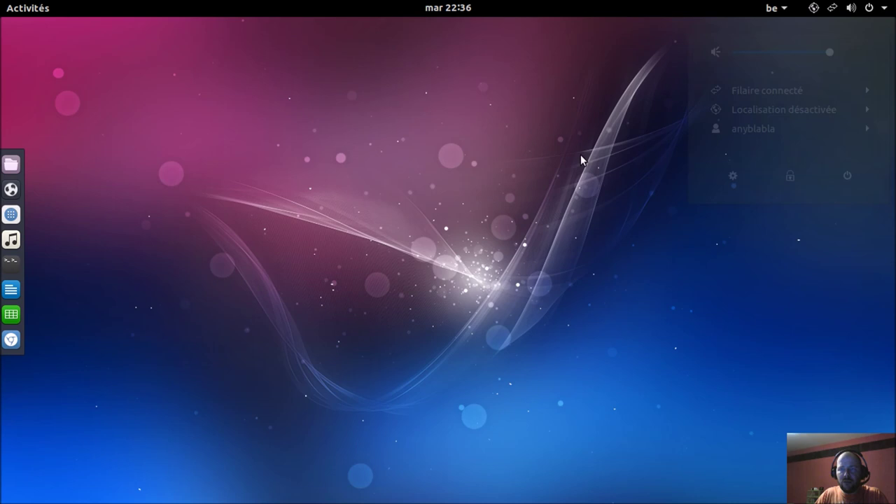
click(883, 9)
click(884, 12)
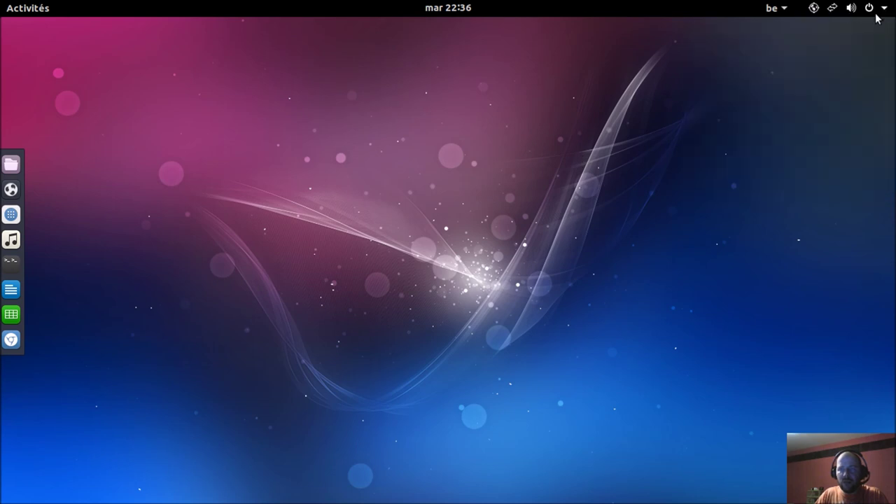
click(882, 11)
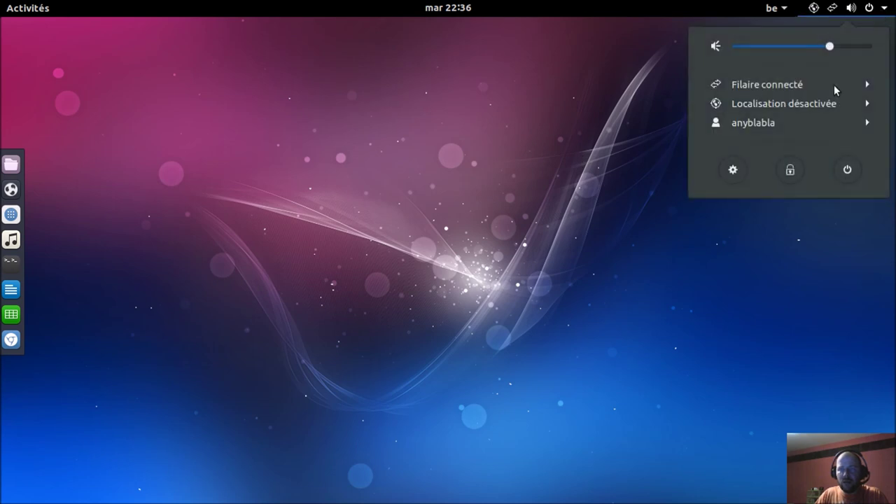
click(735, 175)
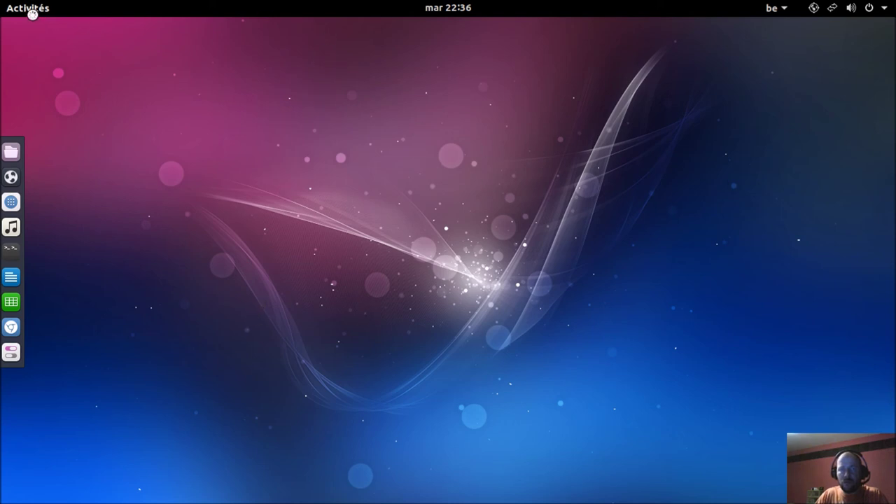
click(869, 9)
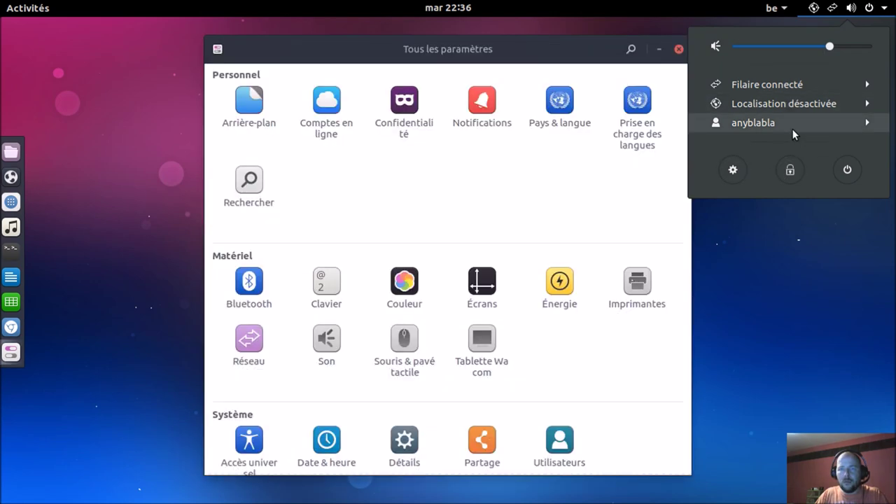
click(601, 58)
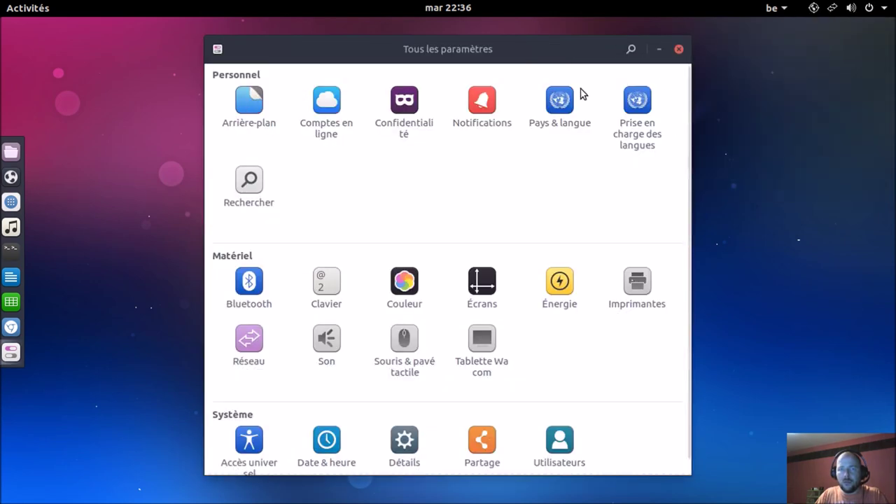
click(679, 51)
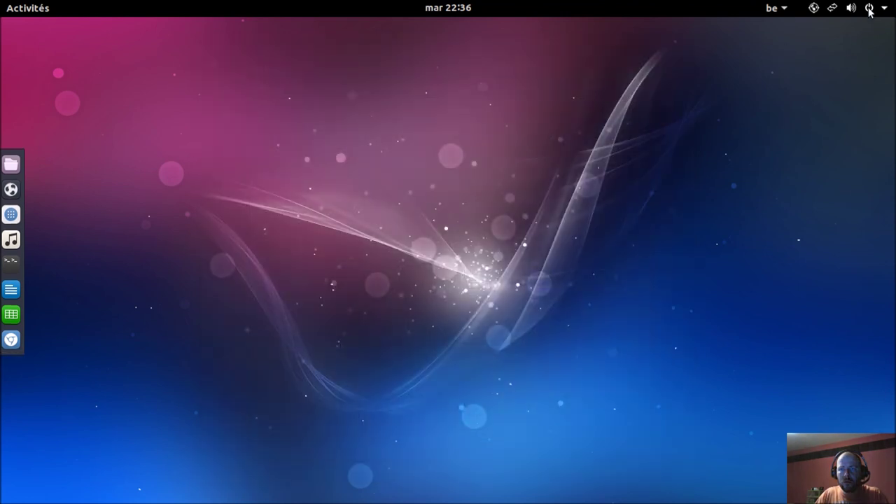
Step: Log anyblabla out with Fermer la session and confirm it
click(869, 8)
click(832, 124)
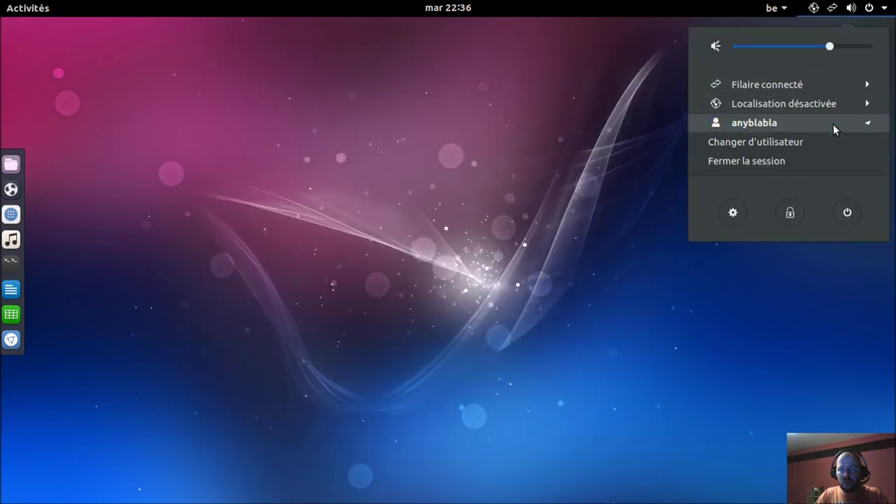
click(803, 161)
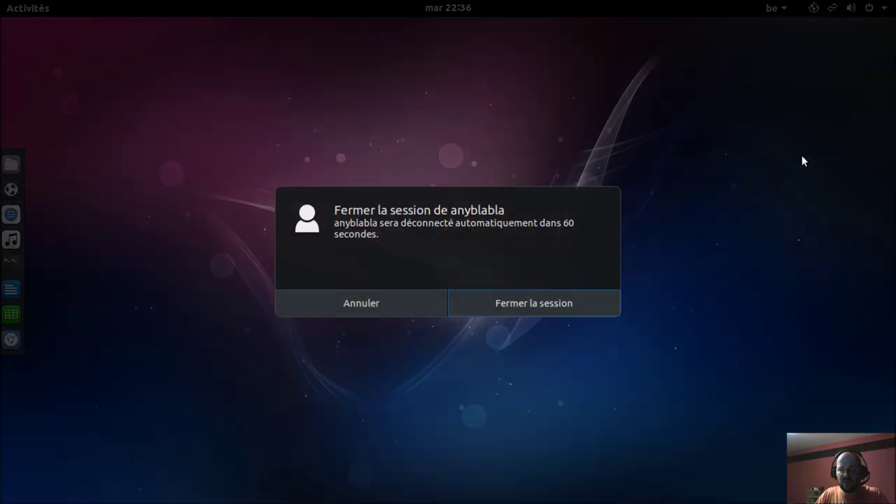
click(487, 309)
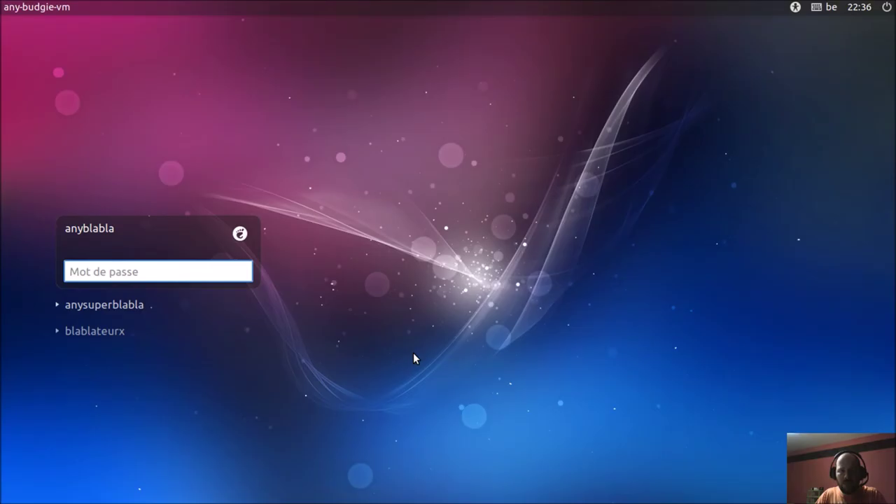
Step: Switch anyblabla's session to Budgie Desktop and sign in with its password
click(239, 233)
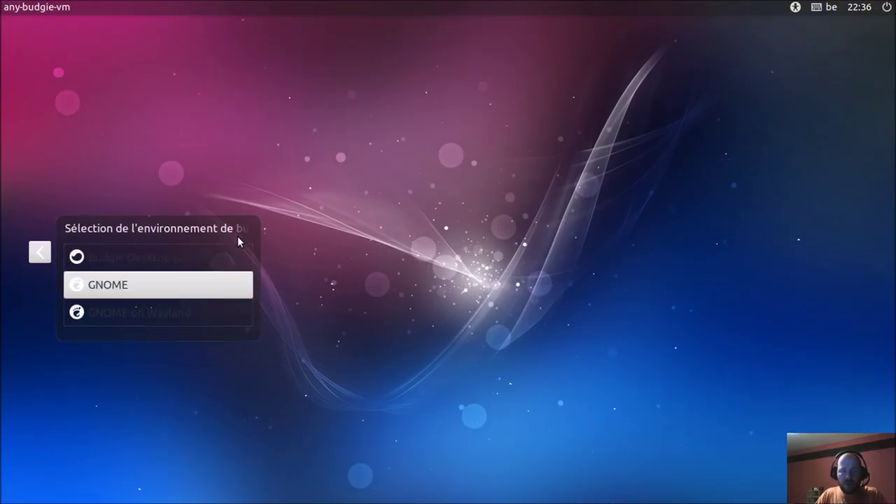
click(187, 259)
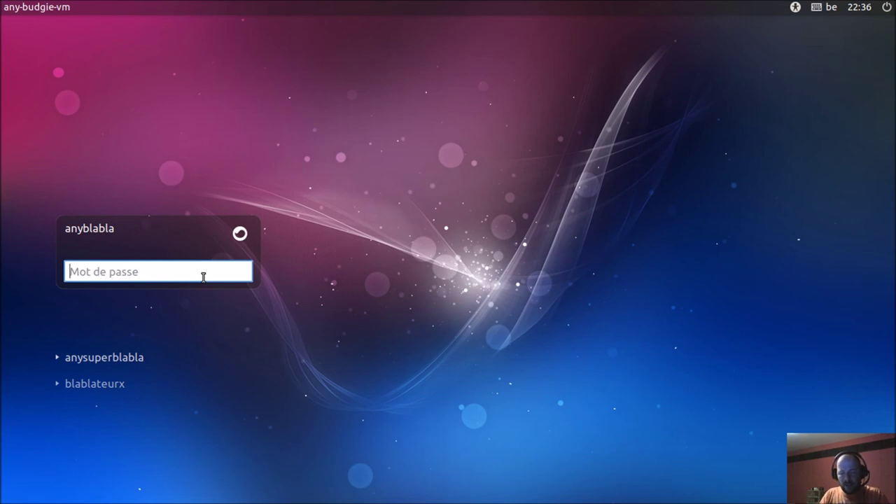
text(*********)
key(Return)
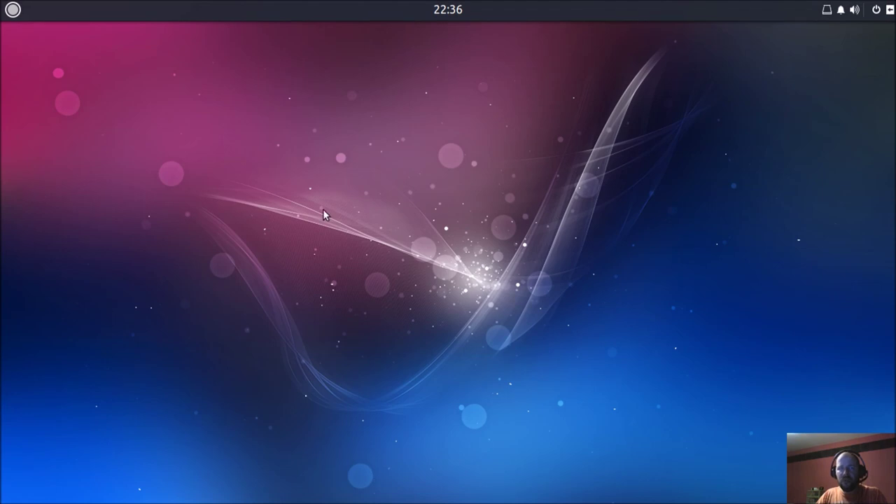
Step: Open the Utilisateurs page of system settings from the Raven panel
click(889, 10)
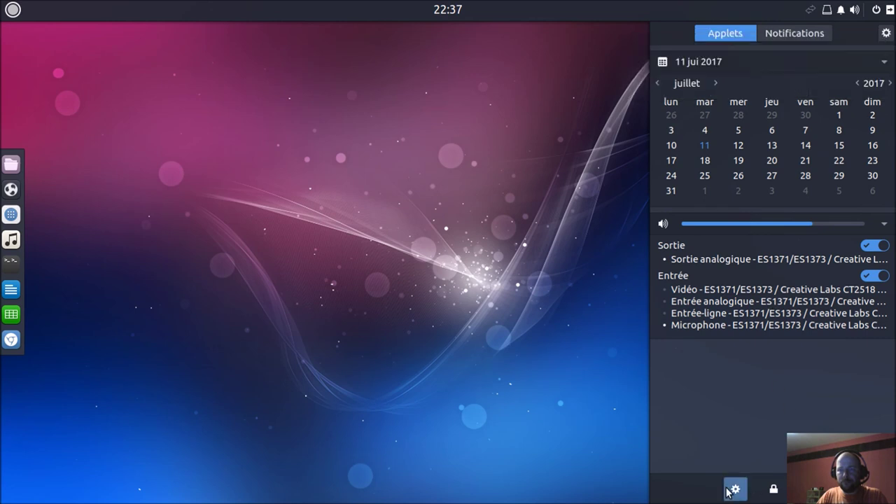
click(730, 490)
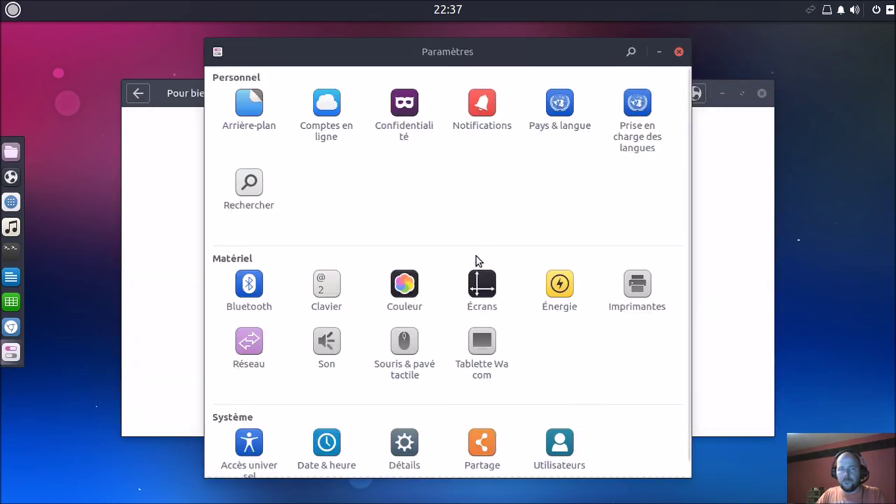
scroll(571, 402, down, 1)
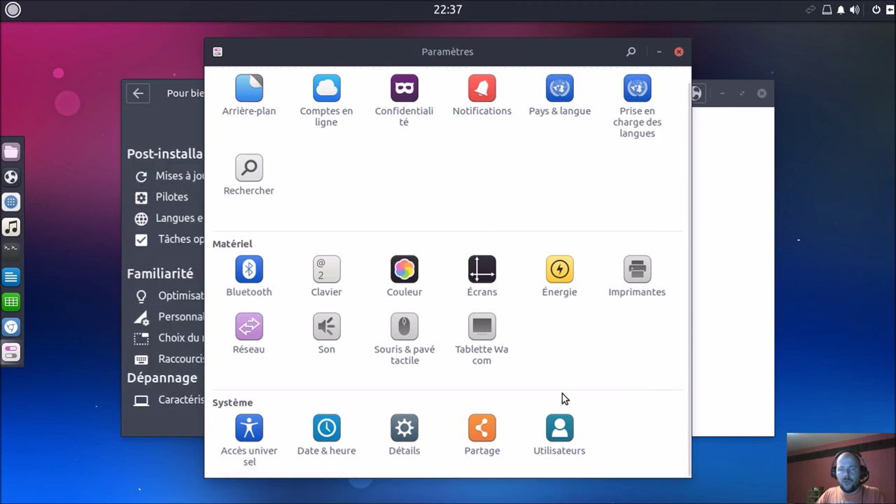
click(566, 437)
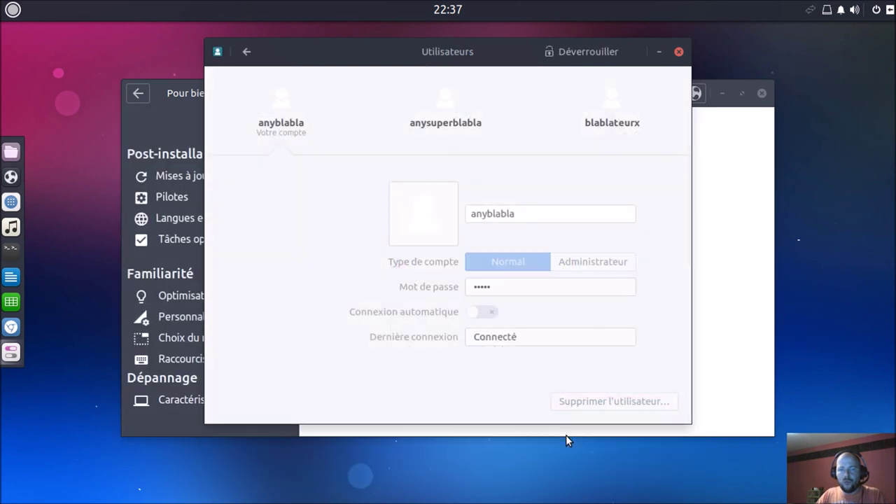
Step: Unlock Utilisateurs with Déverrouiller, authenticating with the administrator account's password
click(566, 53)
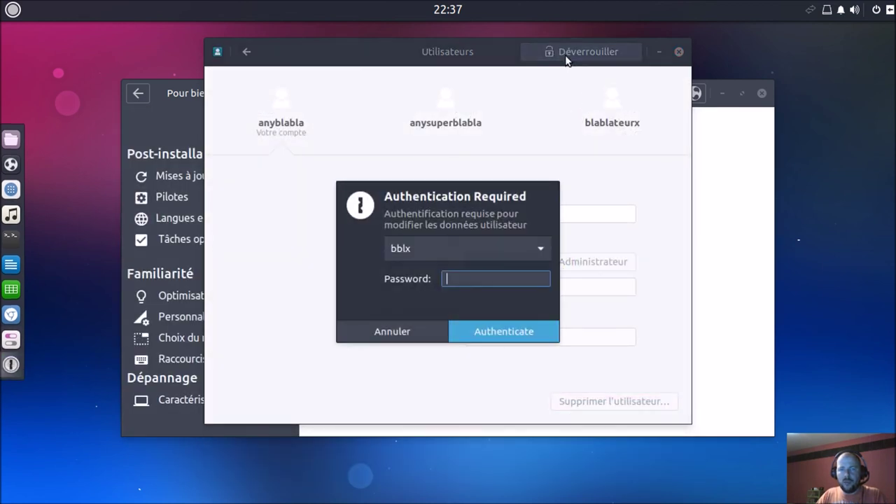
click(468, 254)
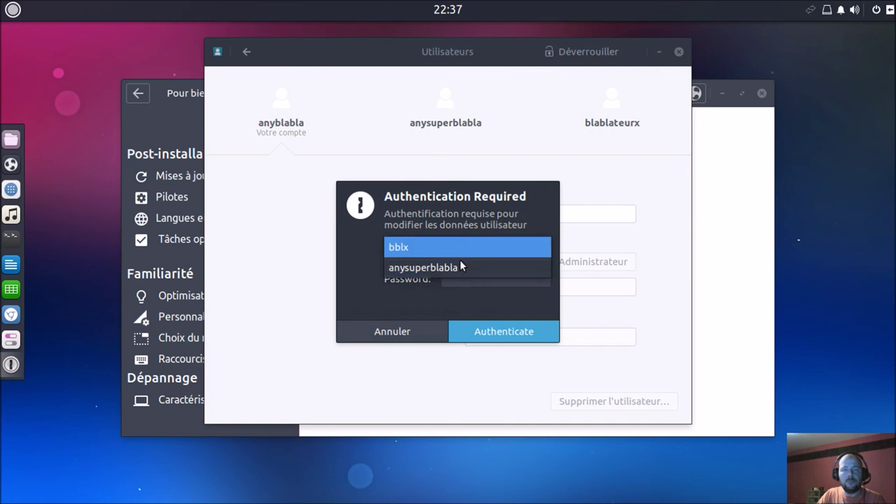
click(434, 249)
click(457, 280)
text(*******)
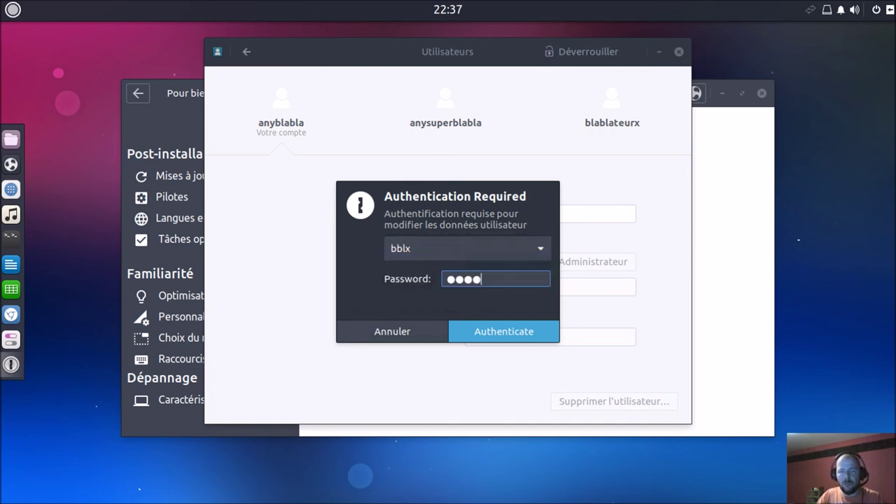
click(502, 332)
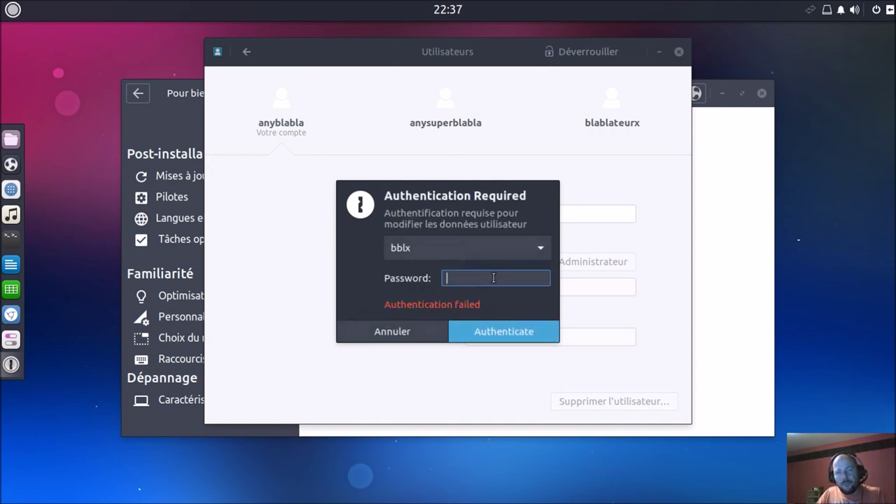
text(******)
key(Return)
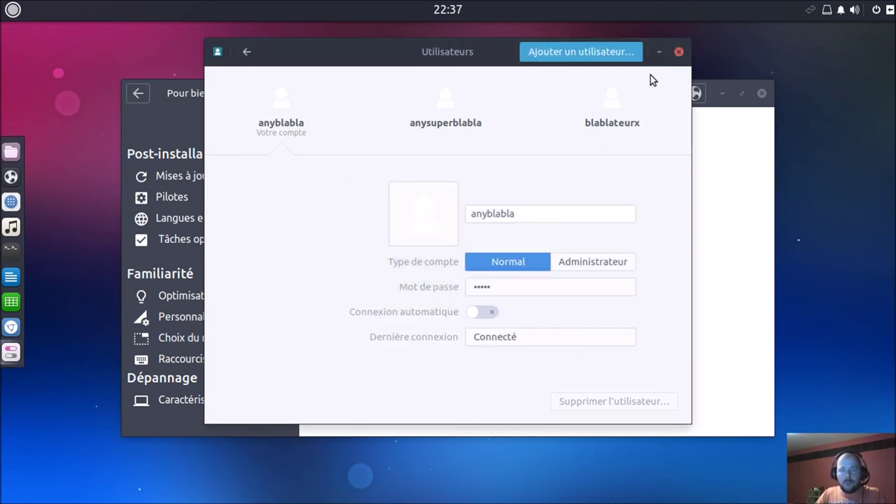
Step: Close the user settings and log anyblabla out of Budgie with Déconnexion
click(678, 52)
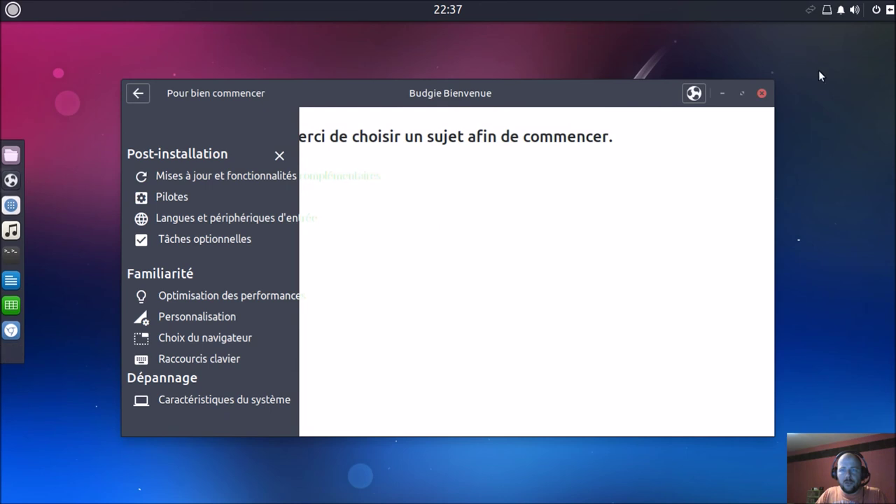
click(877, 15)
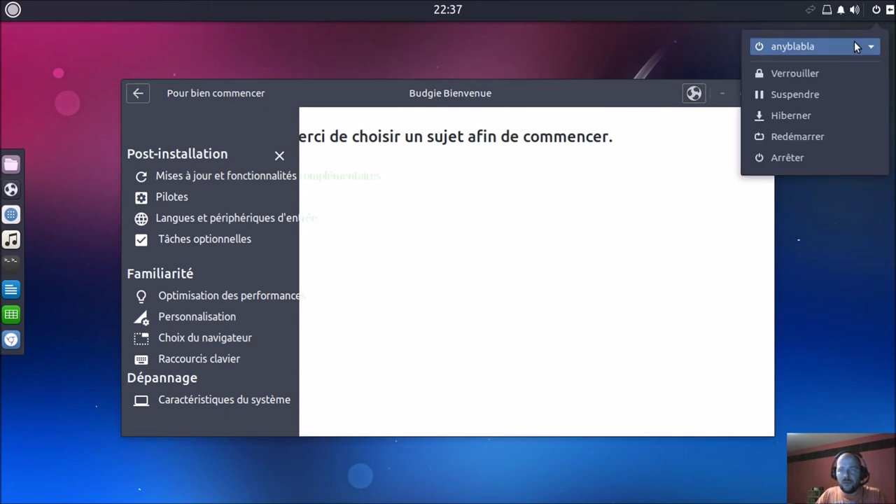
click(866, 46)
click(847, 70)
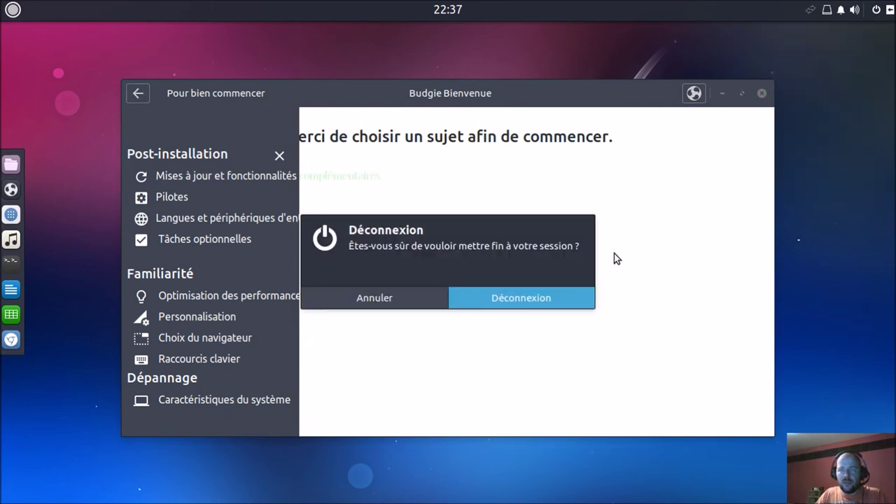
click(560, 294)
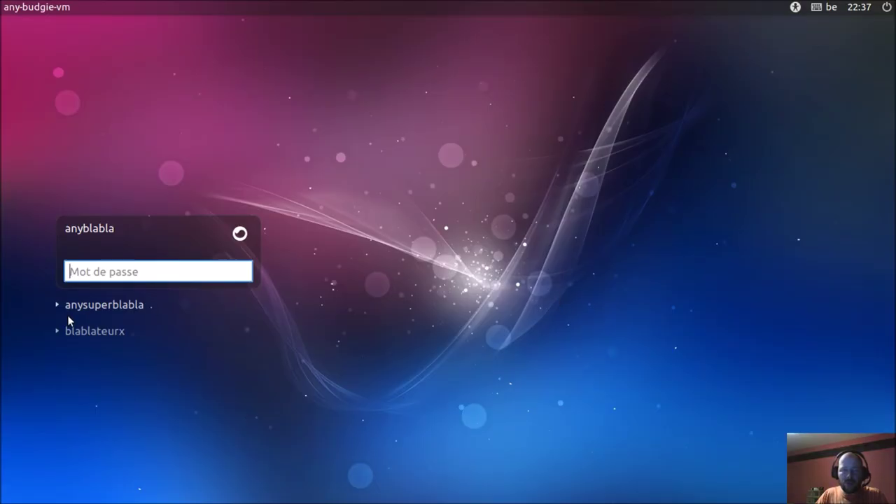
Step: Sign in as anysuperblabla on the LightDM greeter with its password
click(98, 306)
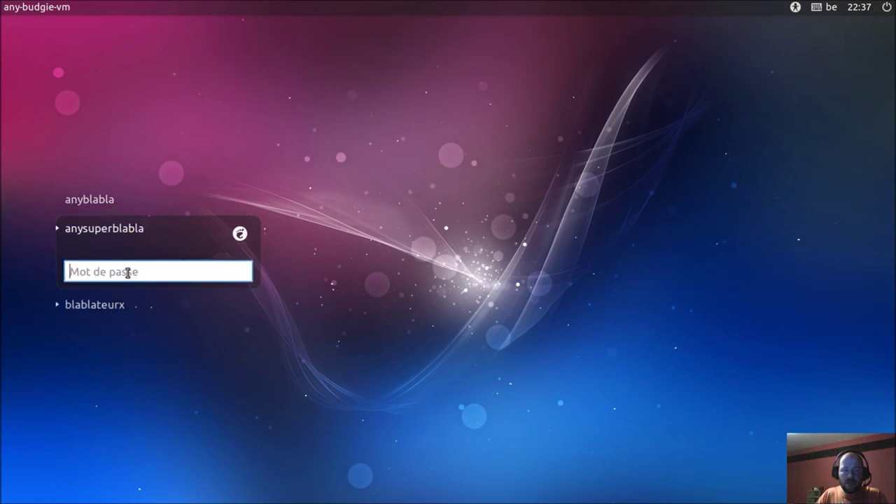
text(***)
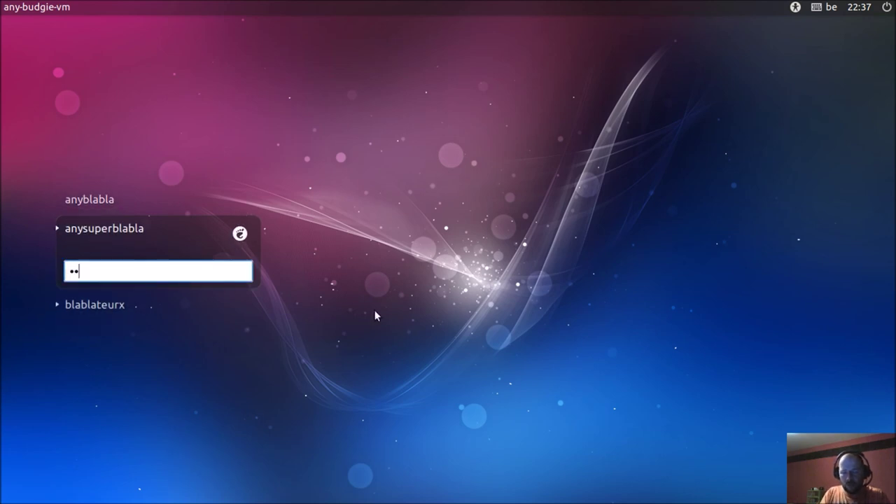
text(******)
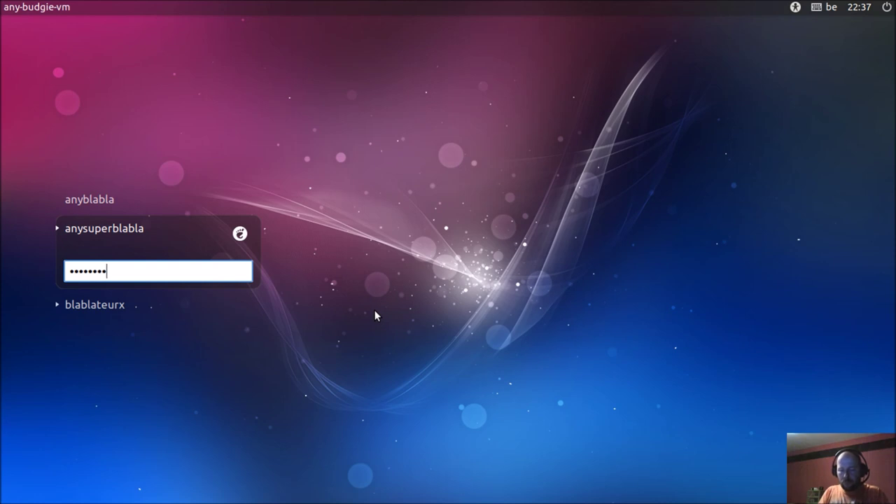
text(*****)
key(Return)
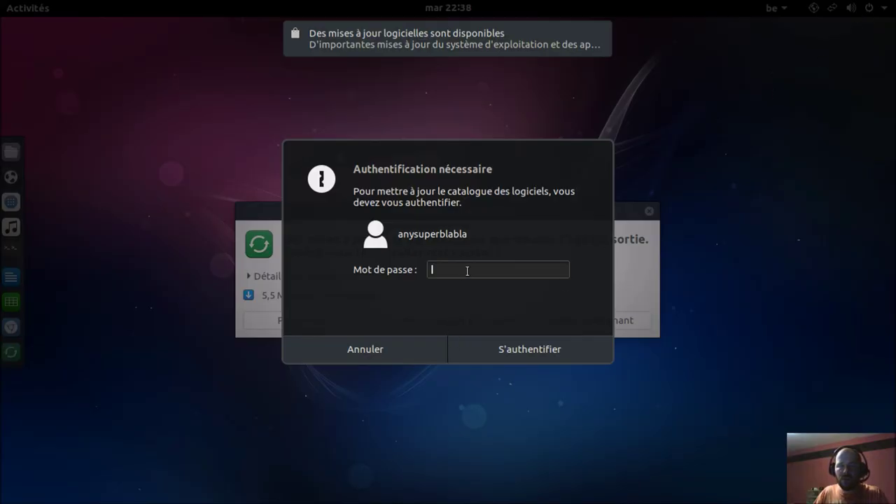
Step: Dismiss the software catalogue authentication request and the update manager dialog
click(426, 339)
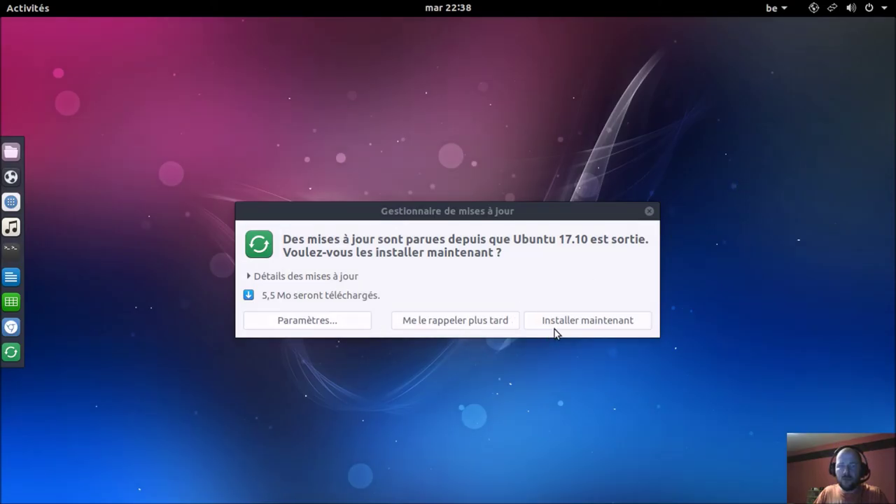
click(508, 306)
click(649, 210)
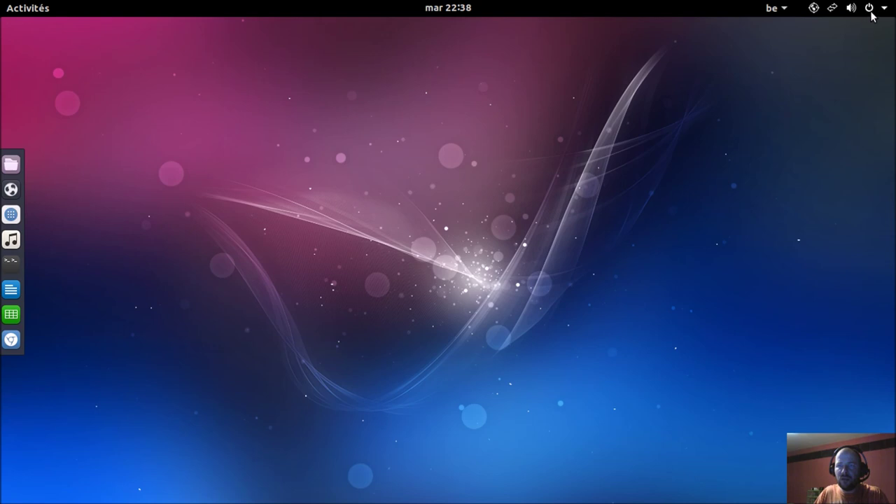
Step: Log anysuperblabla out from the system menu and confirm
click(869, 9)
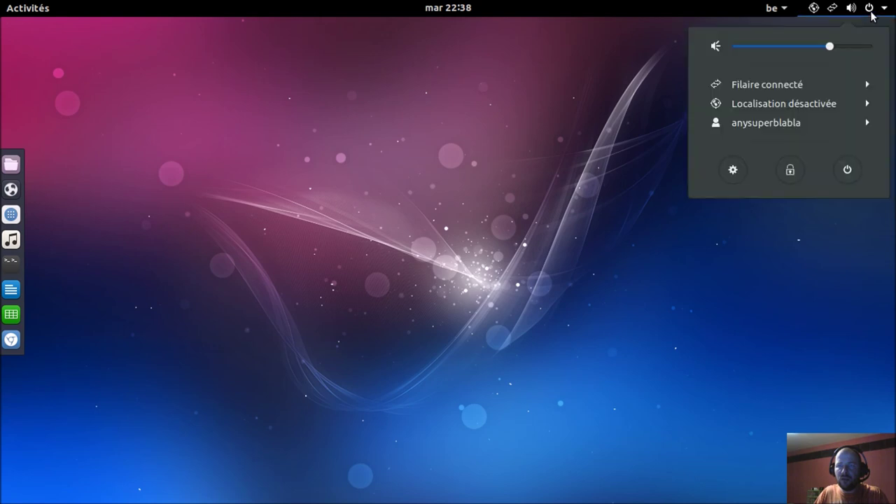
click(839, 130)
click(745, 161)
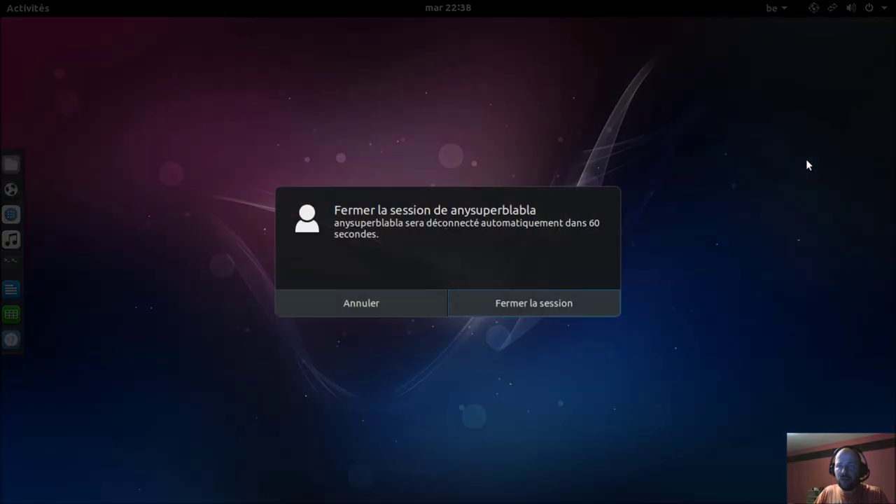
click(556, 299)
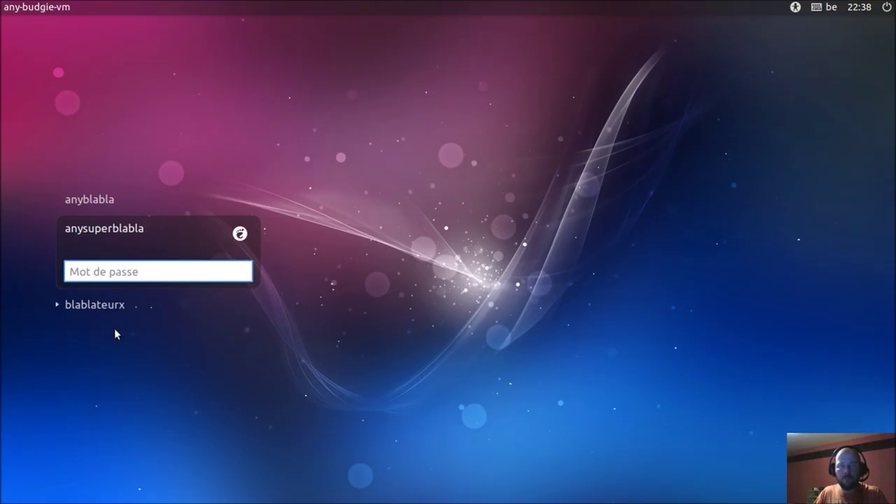
click(102, 306)
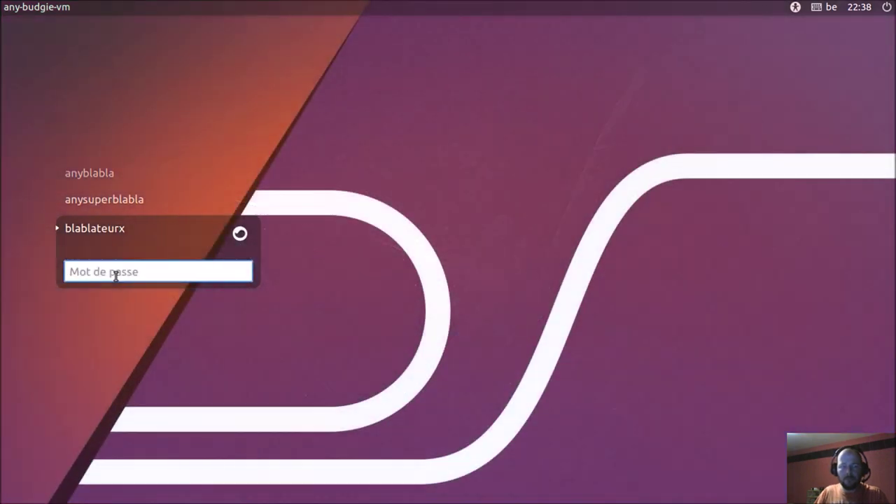
text(••)
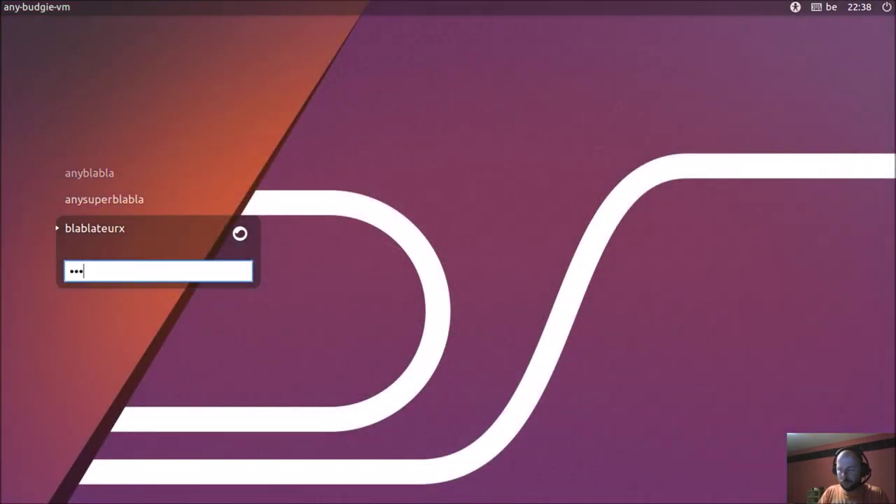
text(••••)
key(Return)
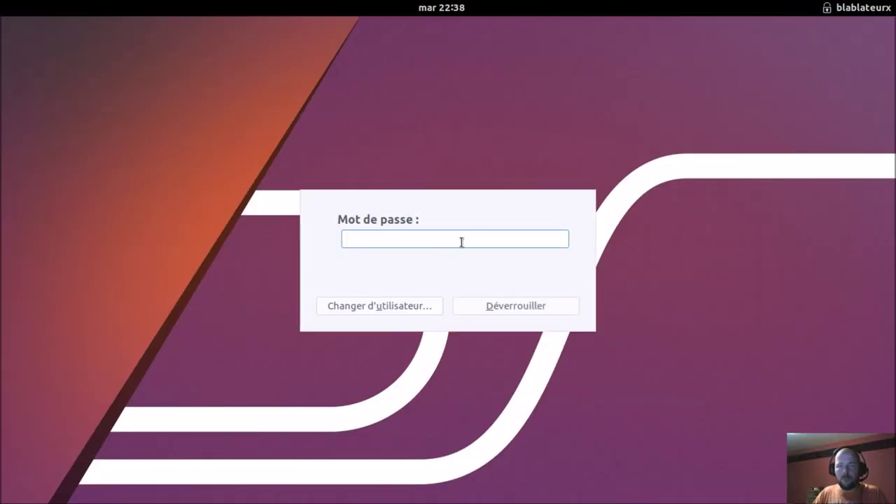
text(•••)
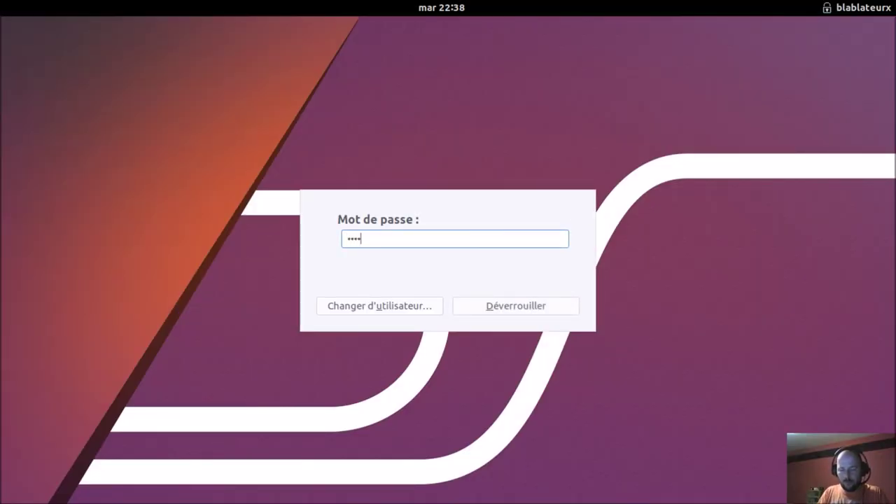
text(•••)
key(Return)
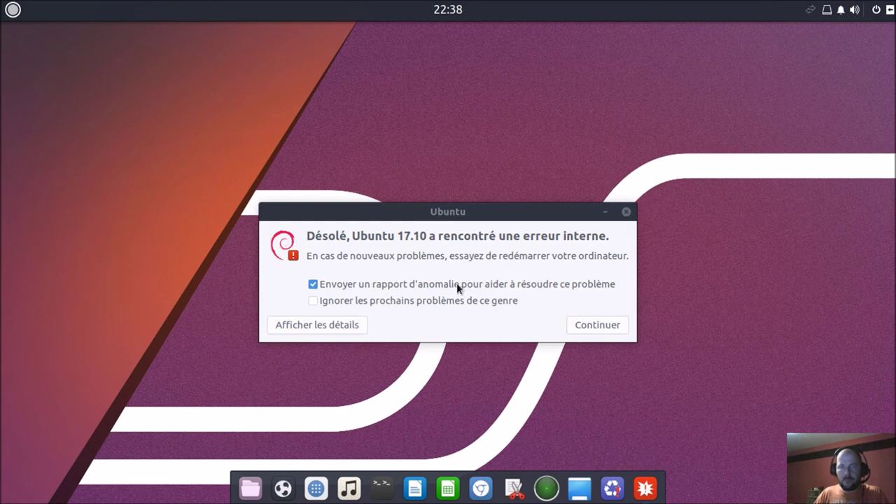
Step: Continue past the internal error report and open Paramètres from Raven
click(599, 328)
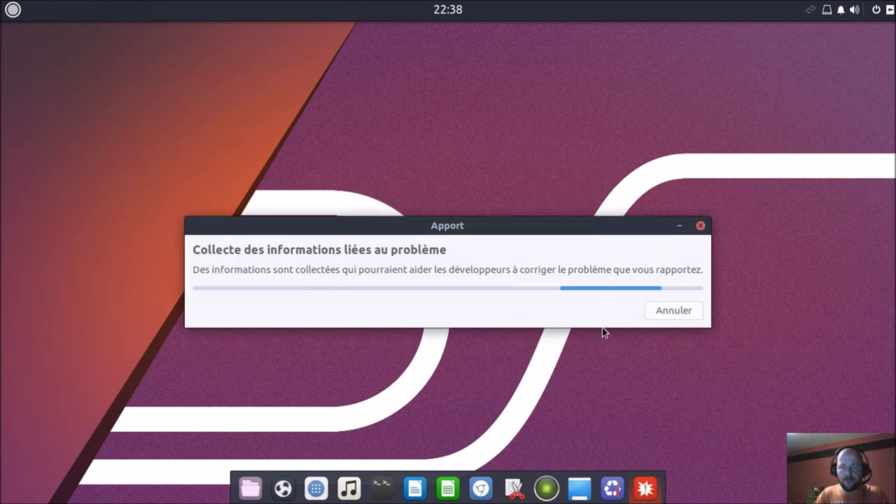
click(890, 12)
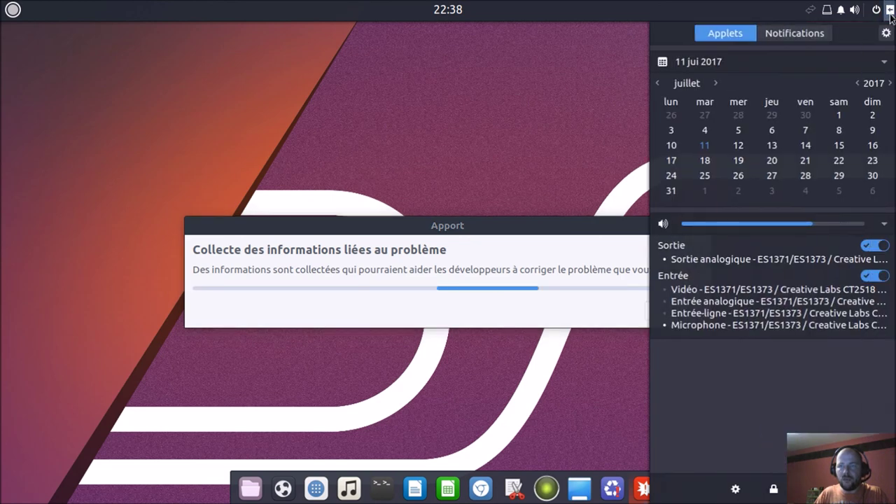
click(739, 499)
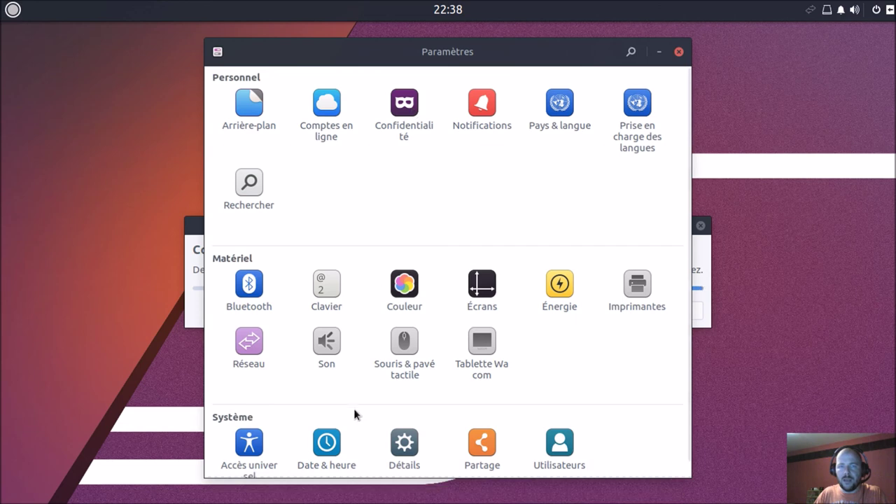
Step: Open Utilisateurs and unlock it by authenticating as anysuperblabla with the admin password
click(564, 453)
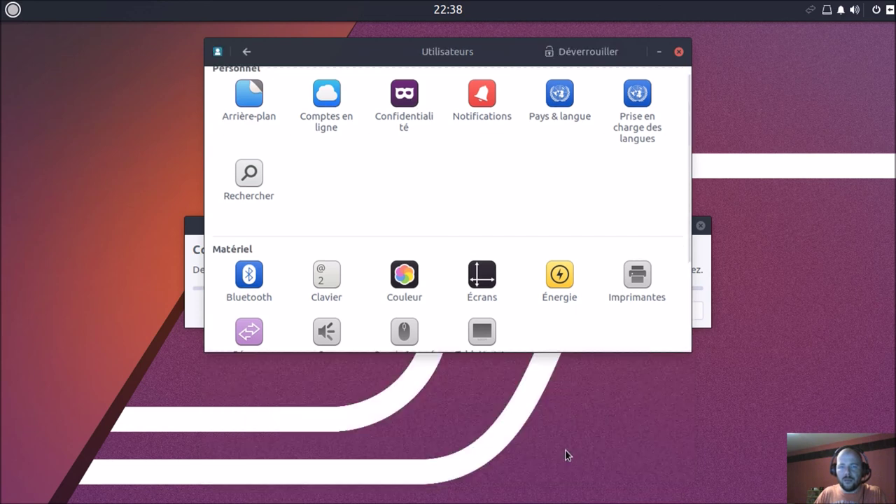
click(601, 51)
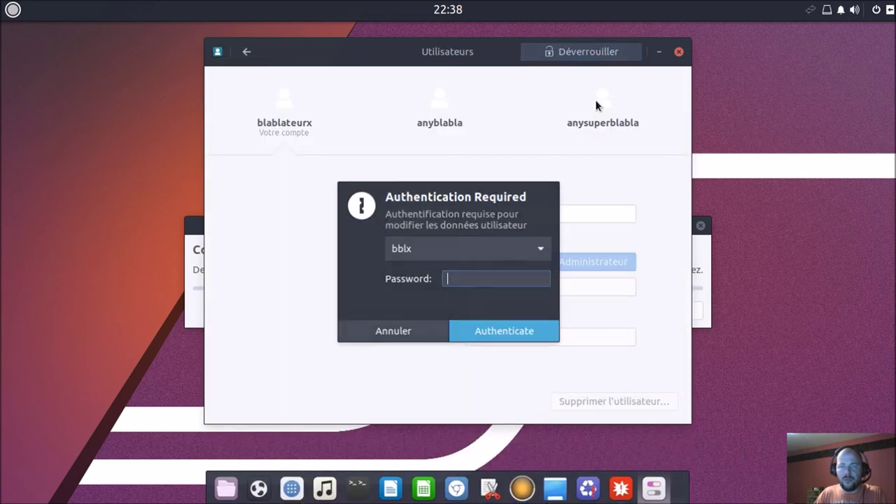
text(••)
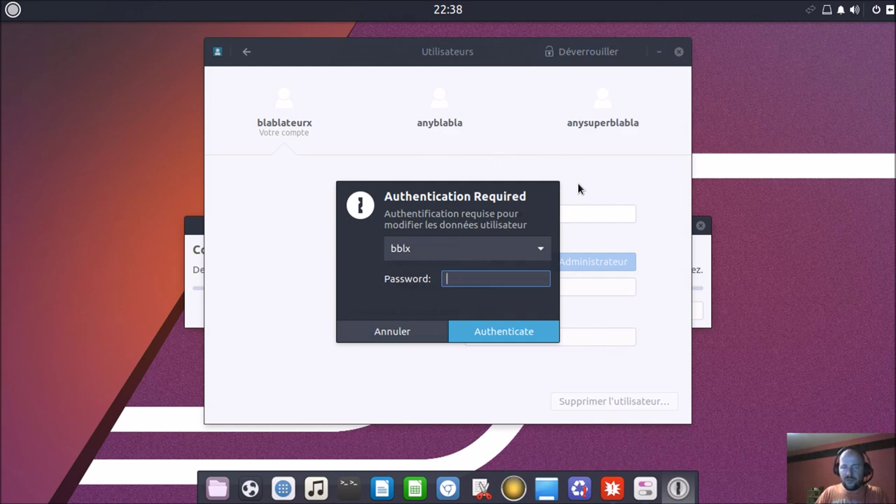
click(530, 250)
click(519, 279)
click(504, 254)
click(515, 268)
click(503, 278)
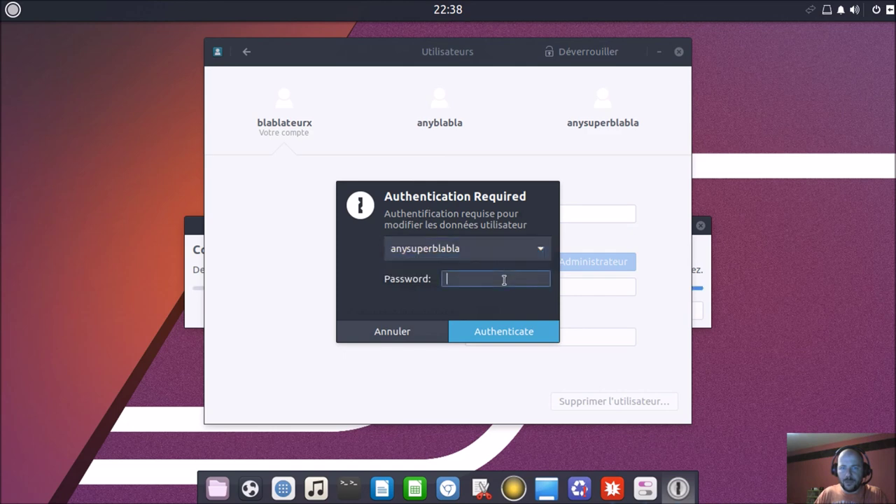
text(*************)
key(Return)
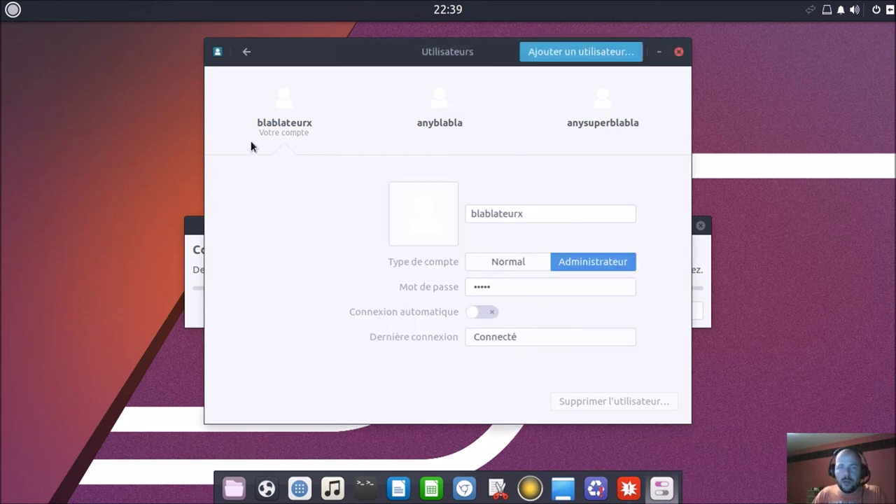
Step: Delete anyblabla and anysuperblabla together with their files, then close Settings
click(452, 122)
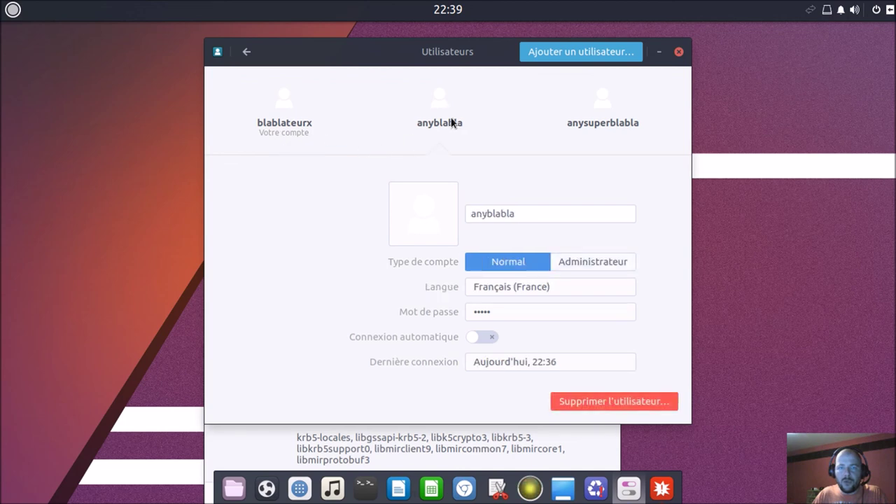
click(600, 403)
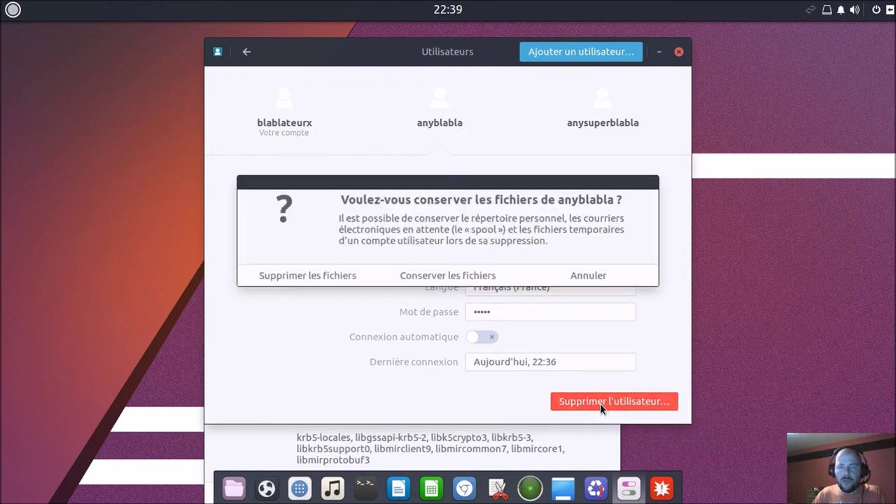
click(330, 275)
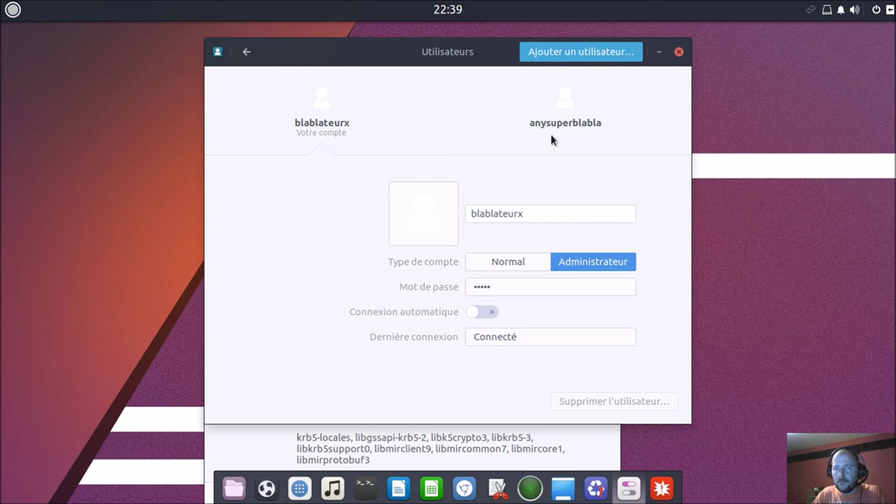
click(559, 126)
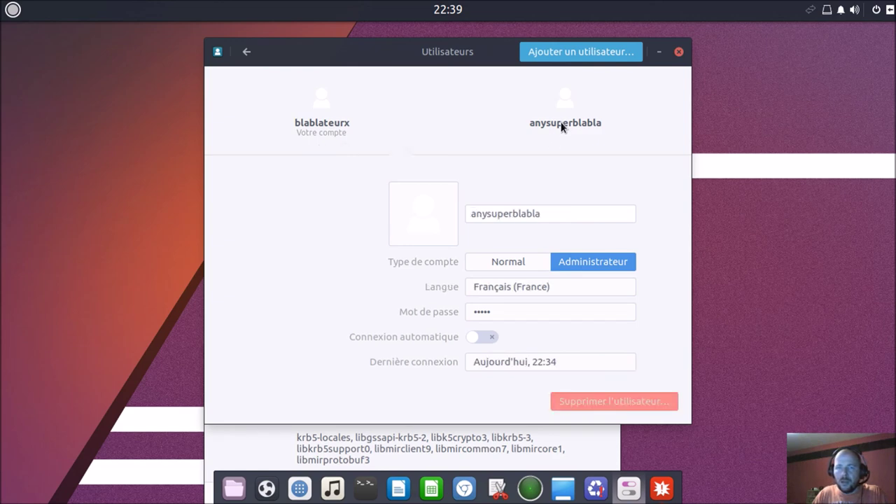
click(519, 269)
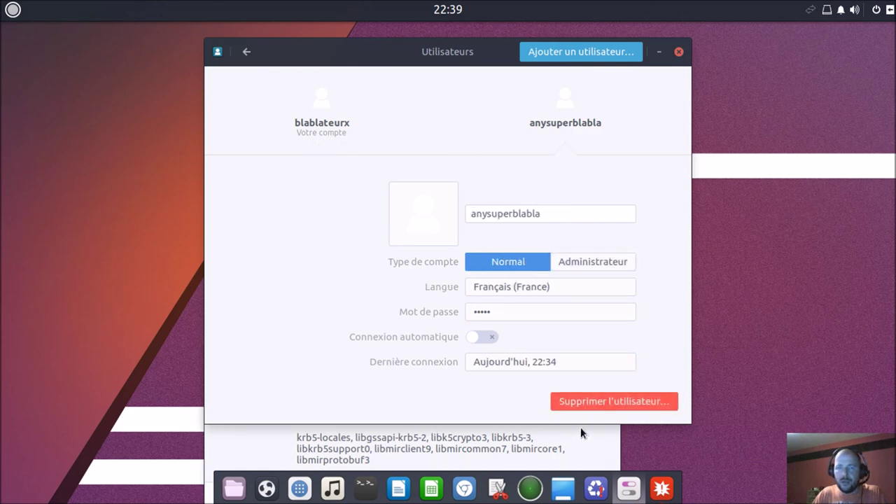
click(601, 398)
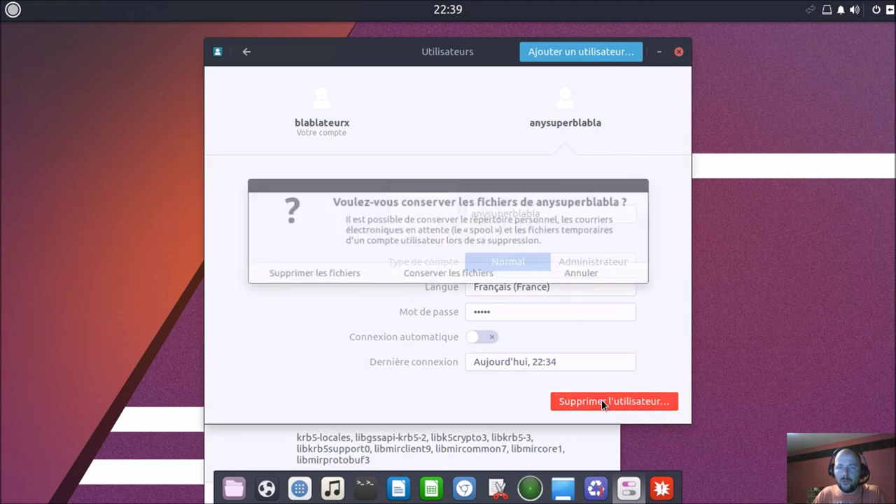
click(341, 276)
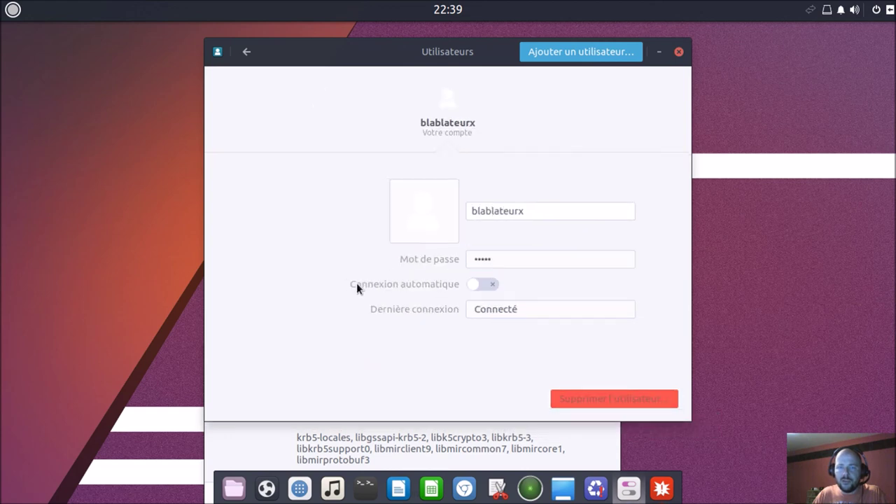
click(678, 52)
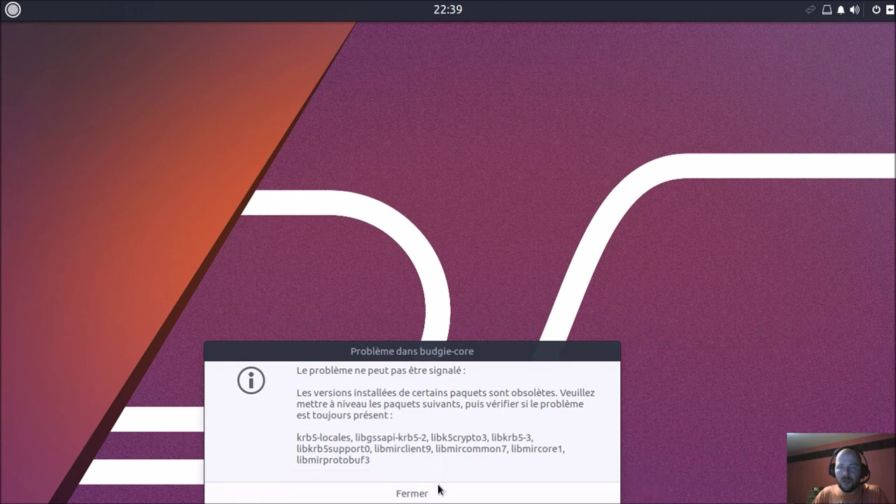
Step: Close the budgie-core crash report, then log blablateurx out via the power menu's Déconnexion
click(439, 490)
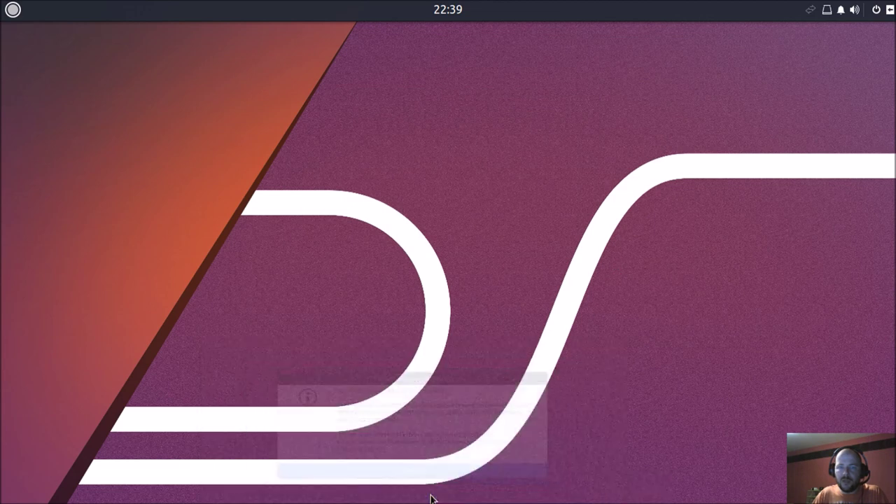
click(890, 9)
click(875, 11)
click(851, 45)
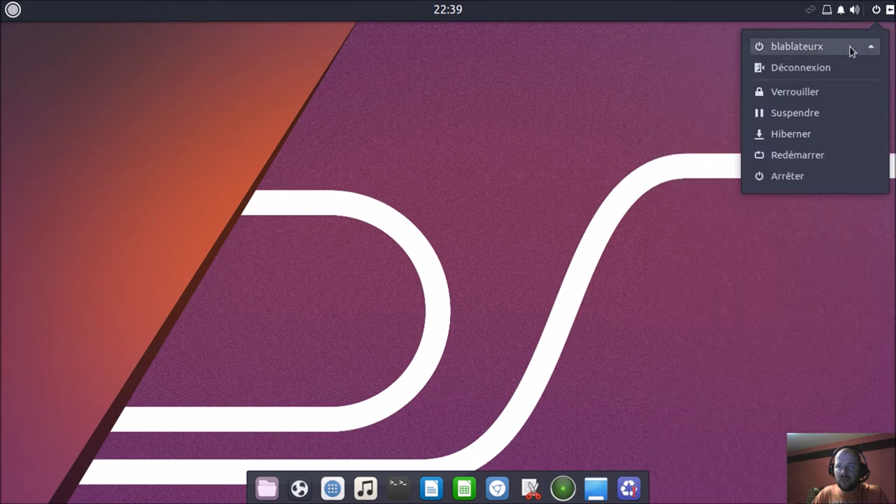
click(820, 68)
click(515, 304)
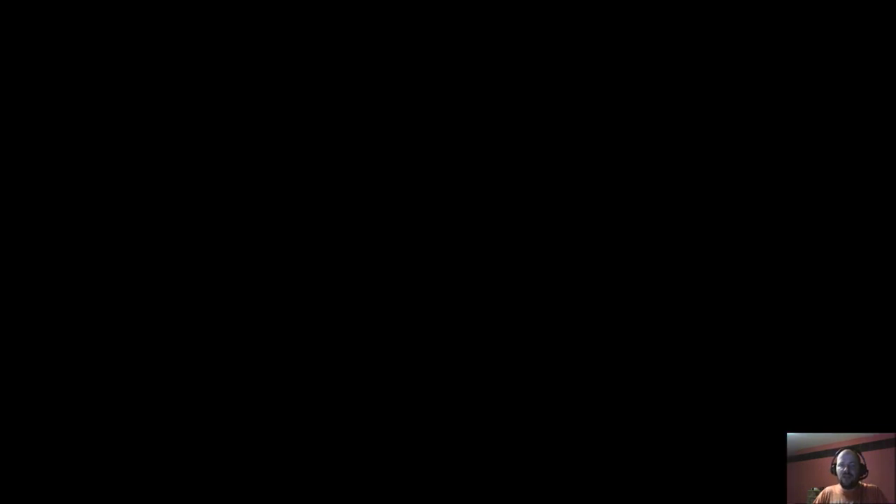